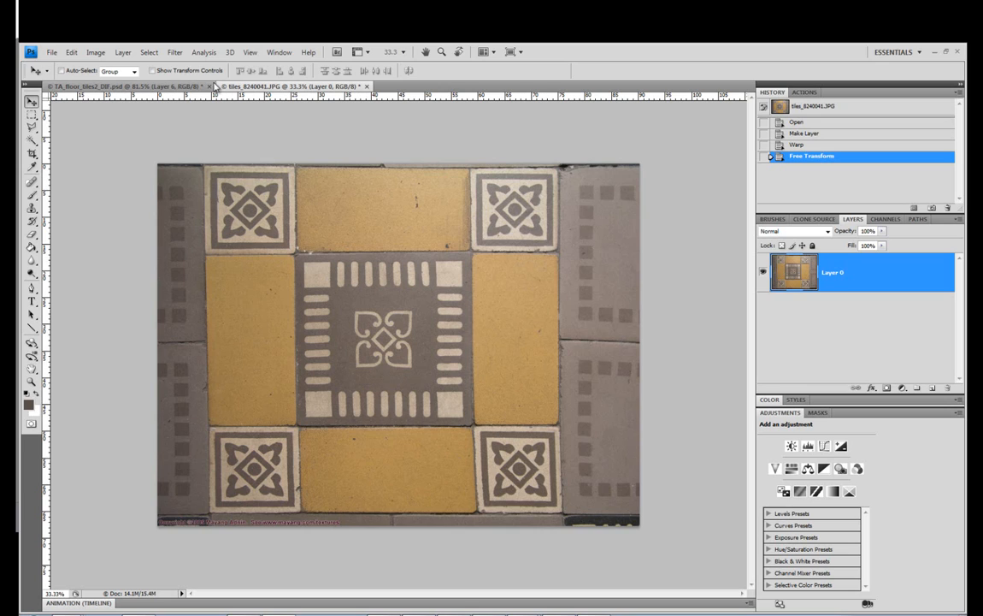
pyautogui.click(254, 53)
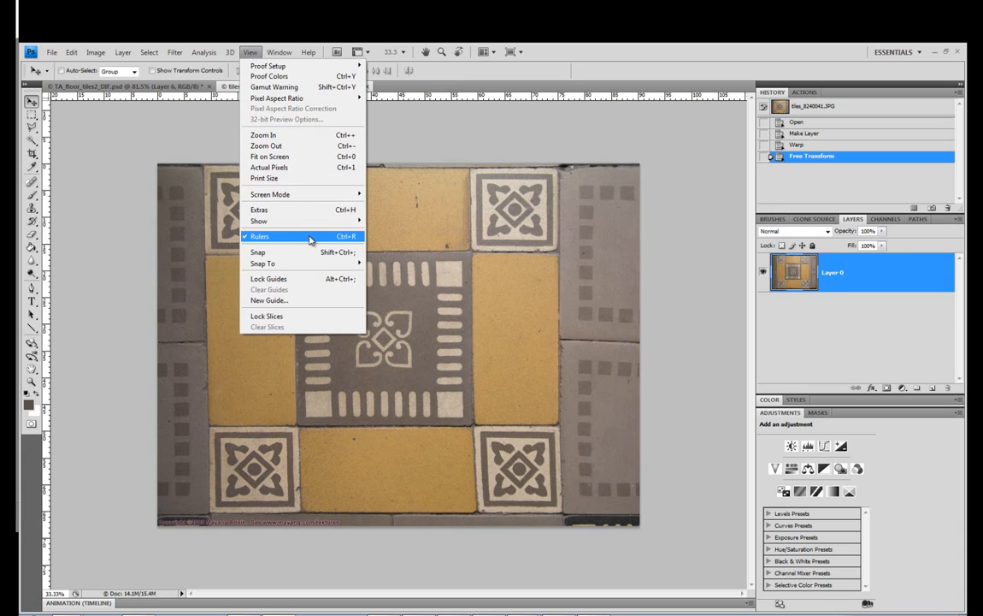
pyautogui.moveTo(304, 222)
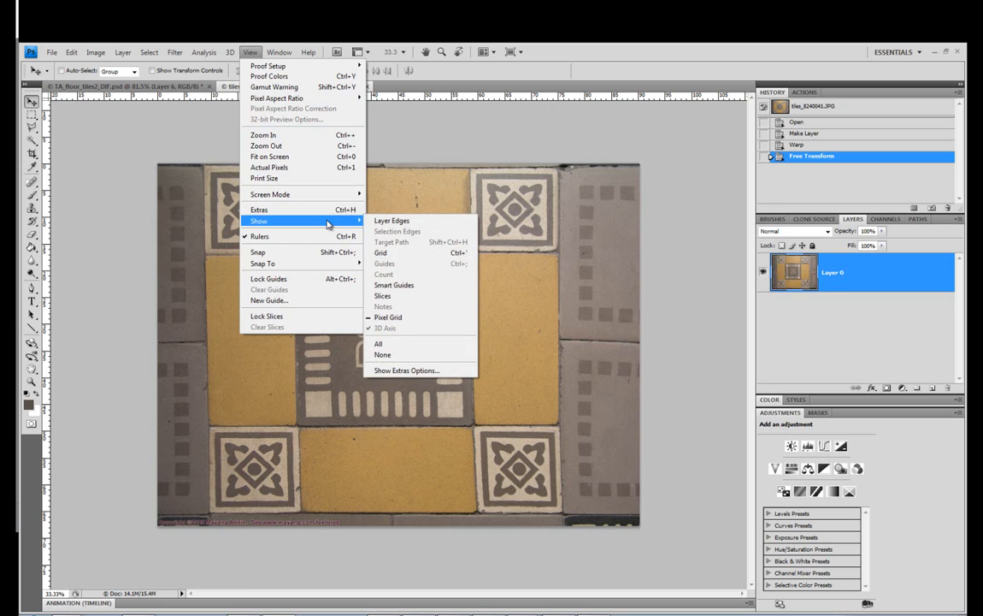
pyautogui.click(388, 97)
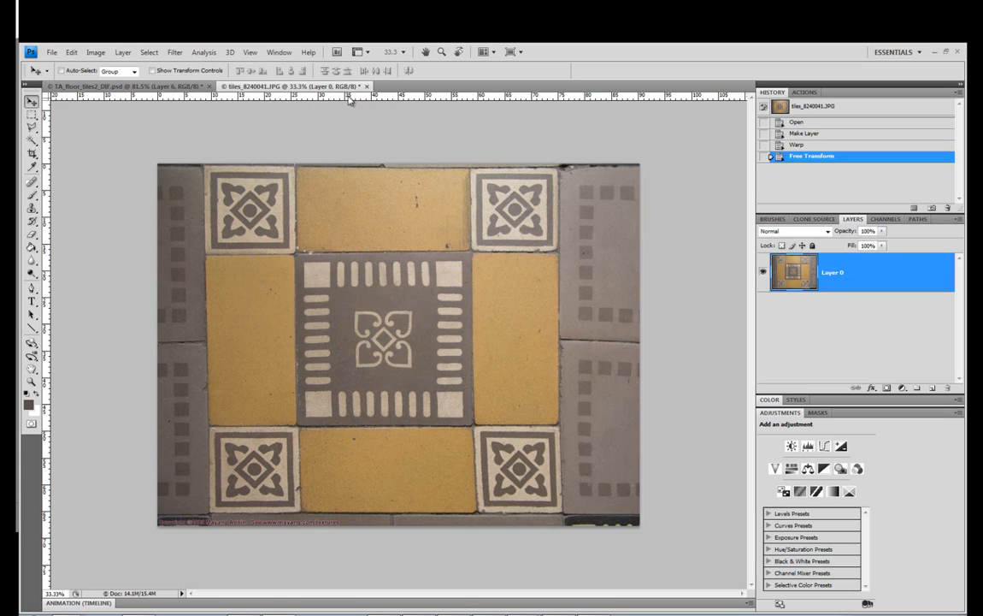
# Place two horizontal and two vertical guides along the outer edges of the square tile pattern
pyautogui.moveTo(358, 97); pyautogui.dragTo(370, 167)
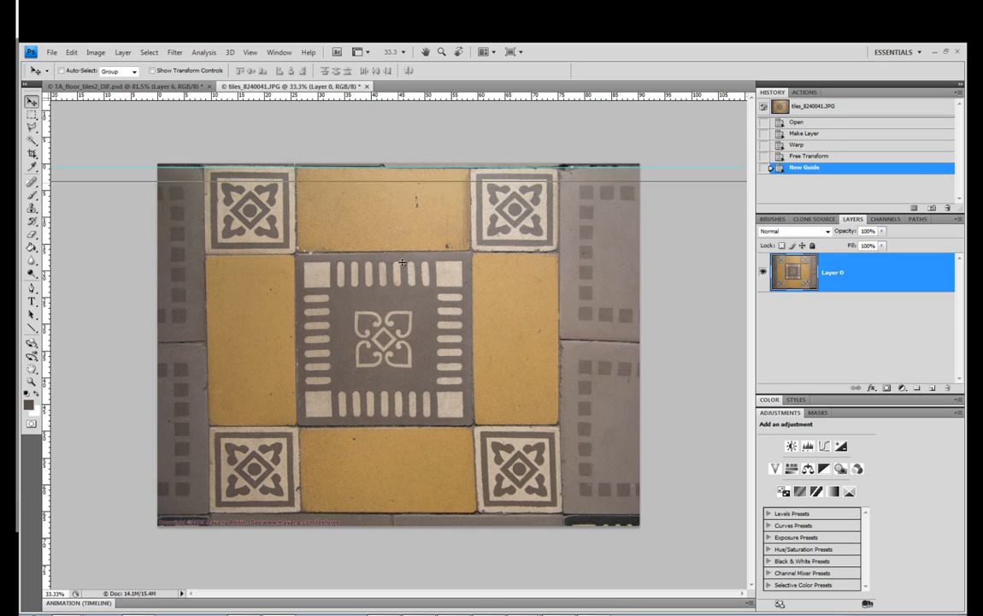
pyautogui.moveTo(402, 262); pyautogui.dragTo(415, 512)
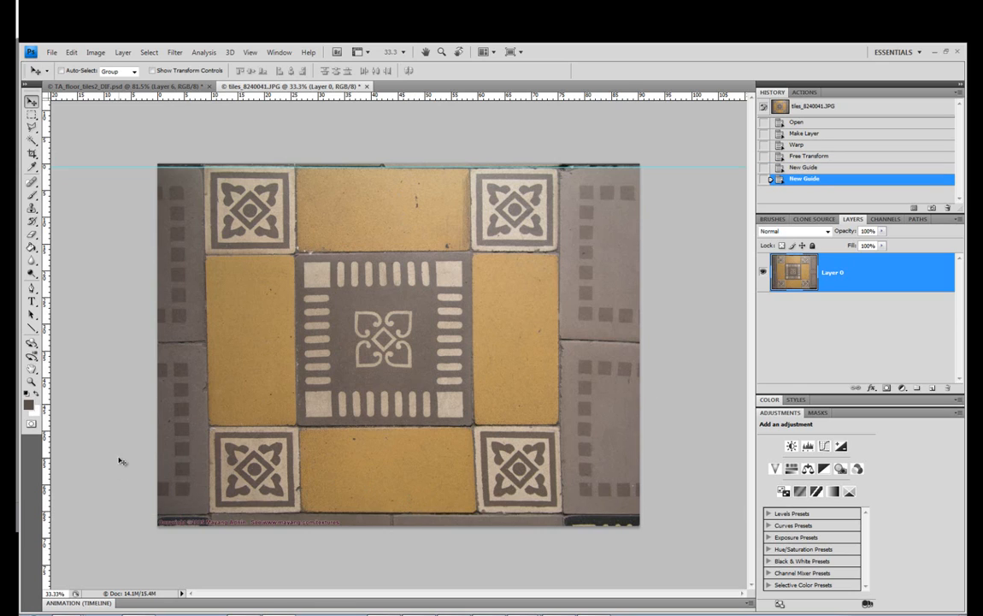
pyautogui.moveTo(45, 430); pyautogui.dragTo(204, 468)
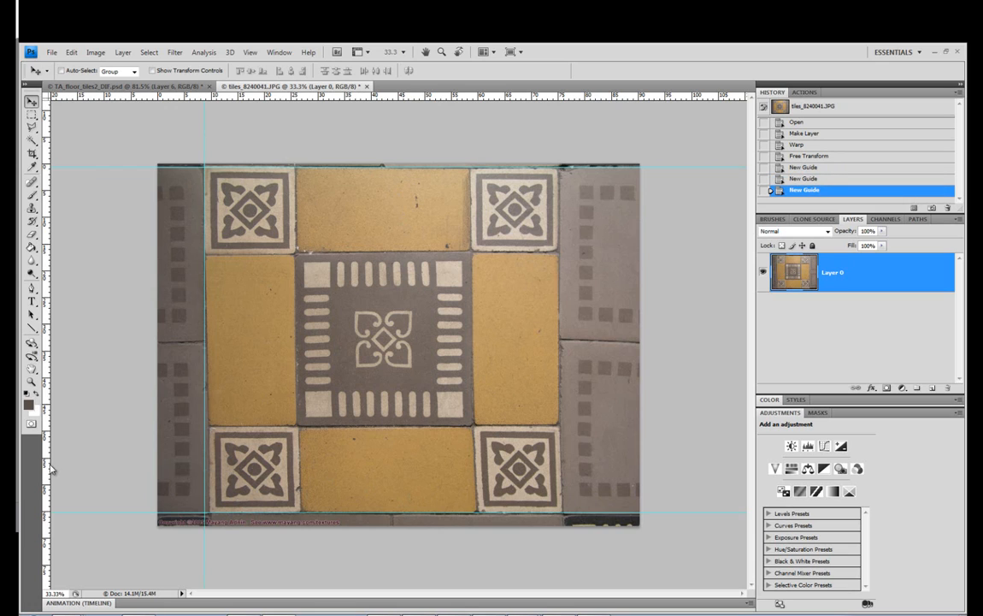
pyautogui.moveTo(50, 468); pyautogui.dragTo(560, 481)
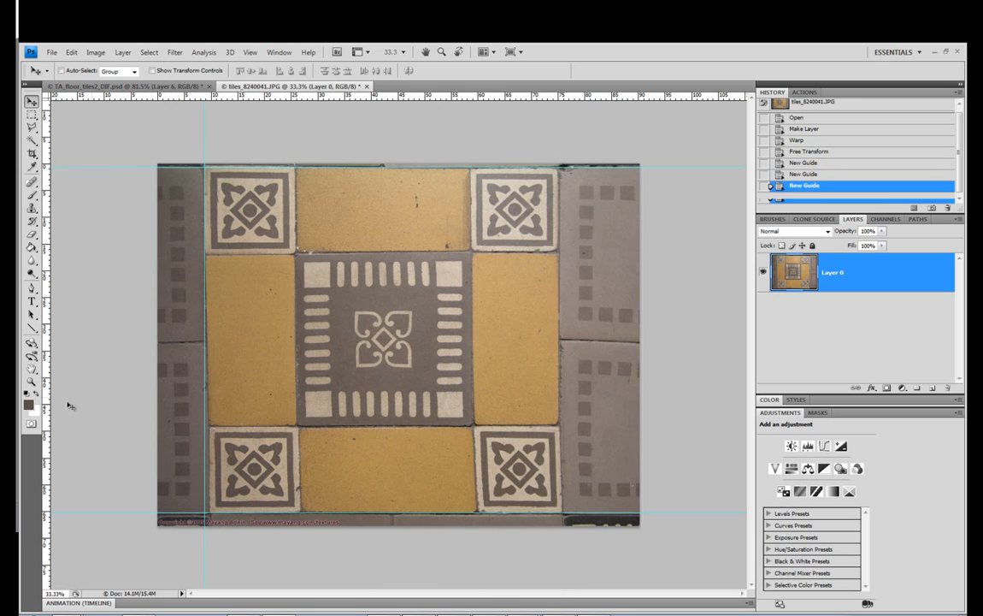
# Add two vertical and two horizontal guides along the edges of the central dark tile
pyautogui.moveTo(45, 391); pyautogui.dragTo(295, 432)
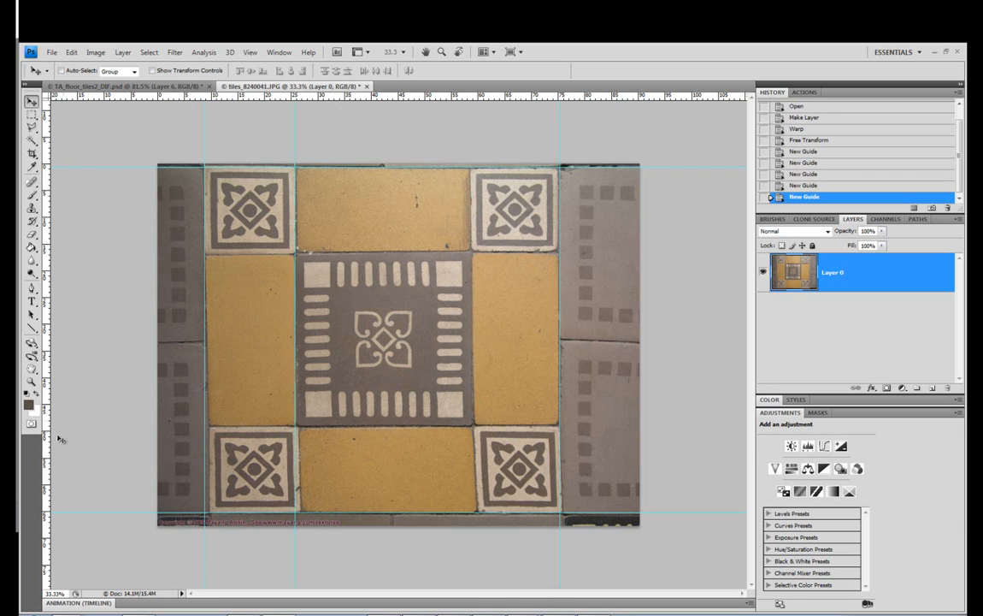
pyautogui.moveTo(46, 439); pyautogui.dragTo(474, 438)
pyautogui.moveTo(340, 96); pyautogui.dragTo(368, 252)
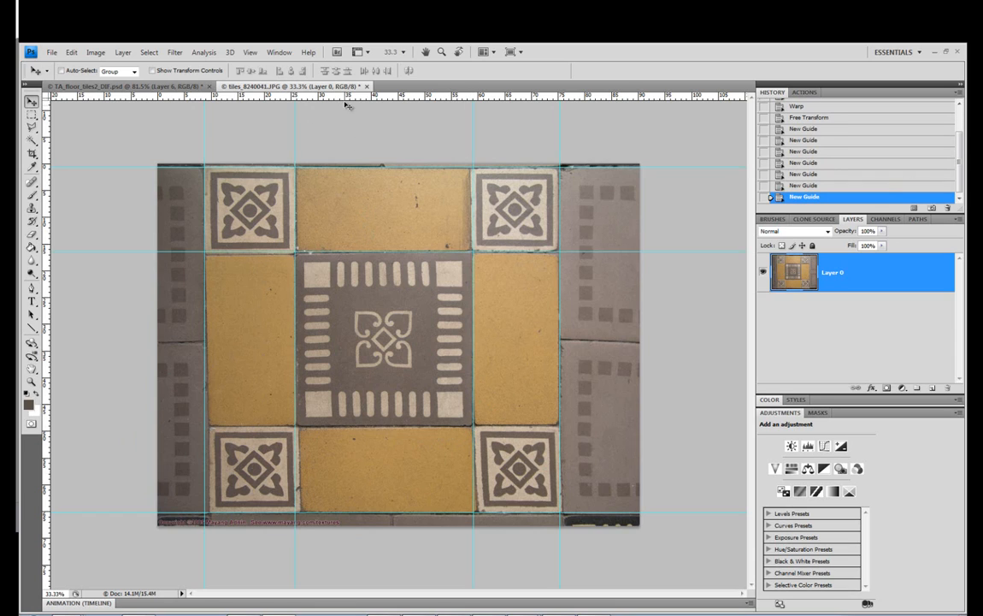
pyautogui.moveTo(314, 94); pyautogui.dragTo(378, 425)
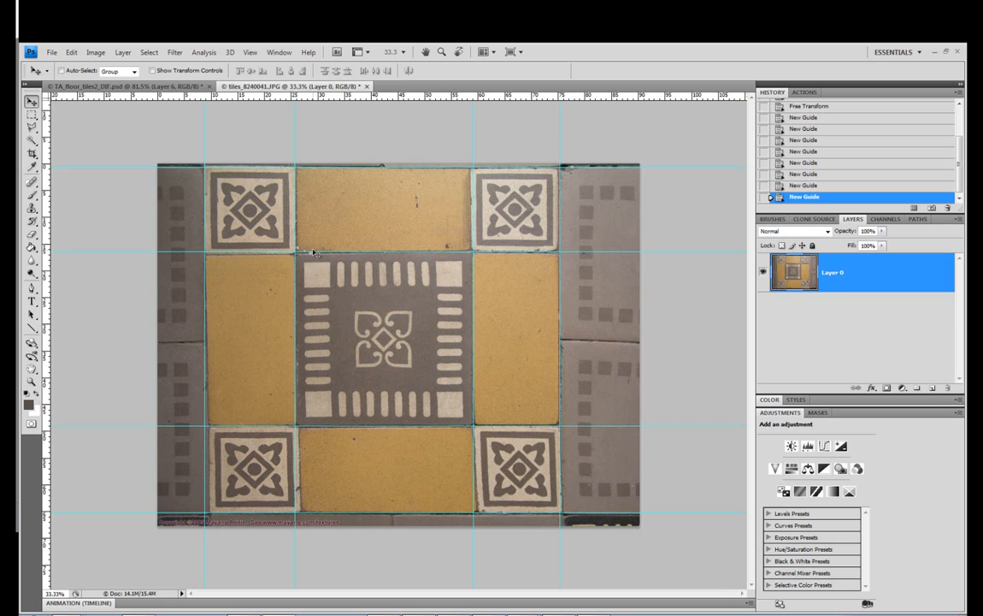
pyautogui.click(98, 53)
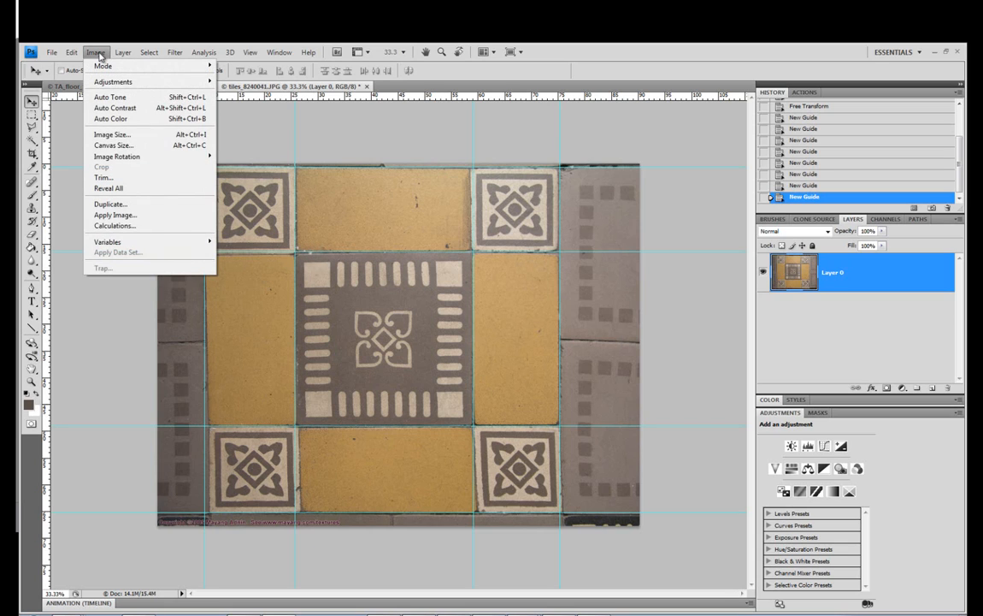
pyautogui.moveTo(72, 52)
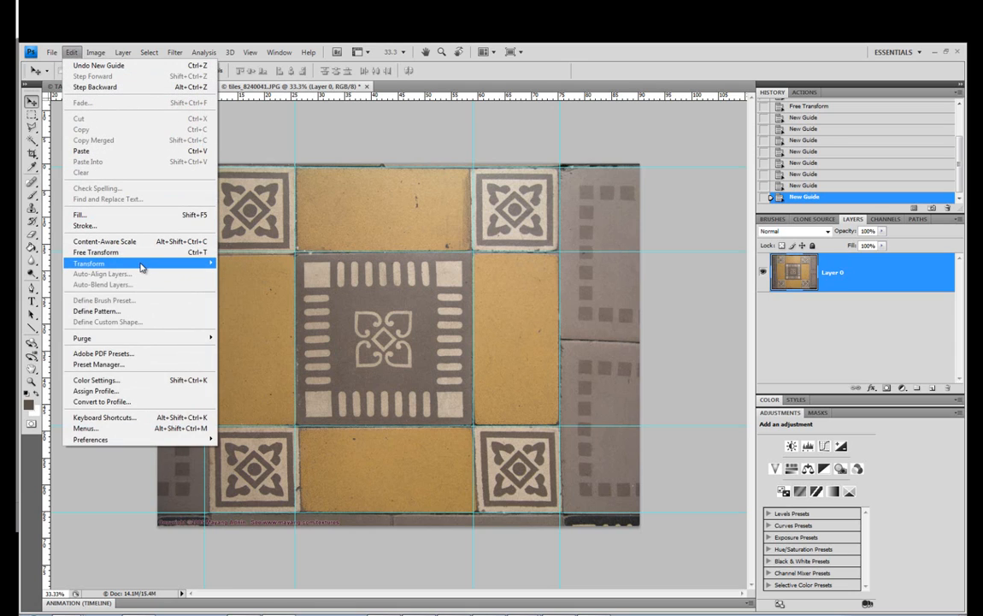
pyautogui.moveTo(141, 267)
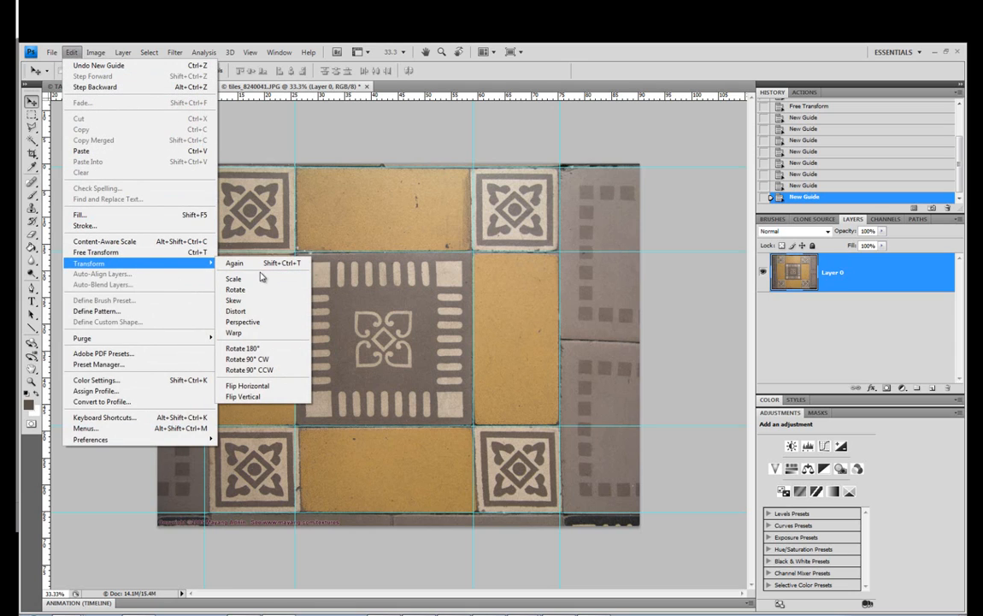
pyautogui.click(248, 321)
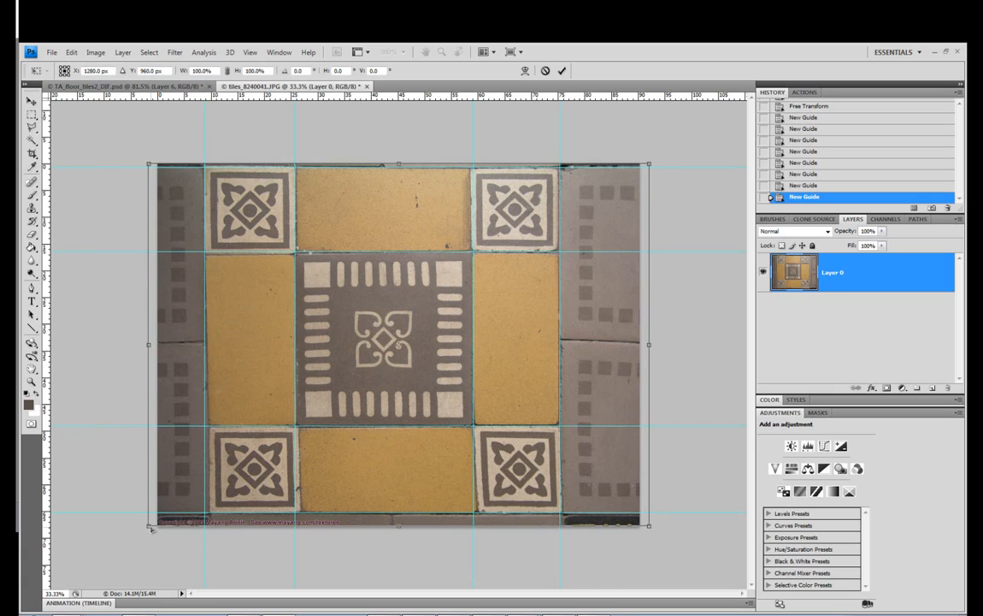
pyautogui.moveTo(149, 528); pyautogui.dragTo(152, 529)
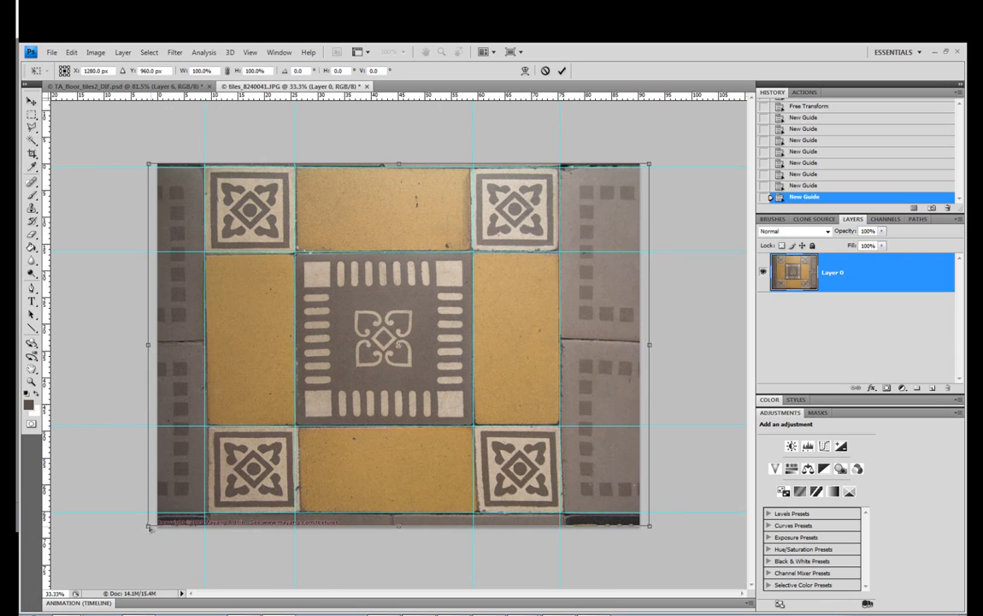
pyautogui.moveTo(652, 526)
pyautogui.mouseDown()
pyautogui.moveTo(675, 513)
pyautogui.moveTo(650, 521)
pyautogui.moveTo(508, 511)
pyautogui.moveTo(646, 533)
pyautogui.moveTo(677, 522)
pyautogui.moveTo(661, 532)
pyautogui.mouseUp()
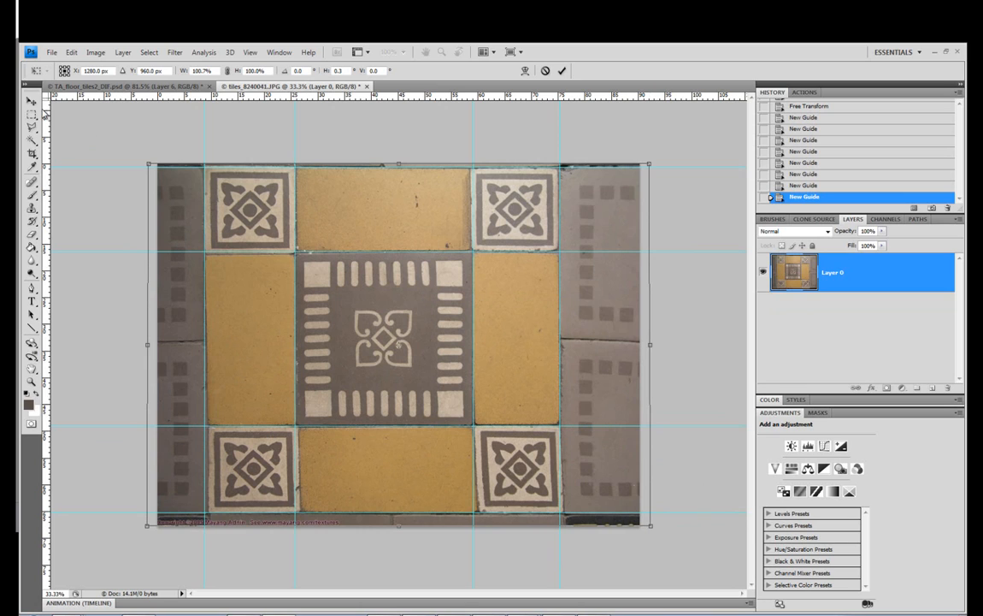
pyautogui.click(31, 100)
pyautogui.click(557, 263)
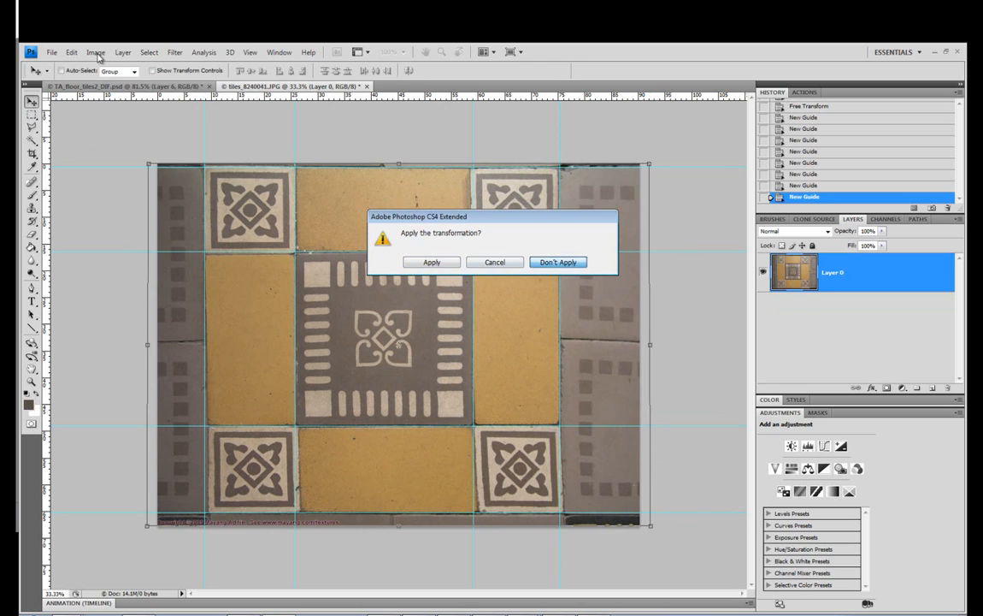
# Warp the tile layer, nudging its lower-left and upper-left corners and the upper edge's right handle so the outer tile edges follow the guides
pyautogui.click(96, 54)
pyautogui.moveTo(72, 53)
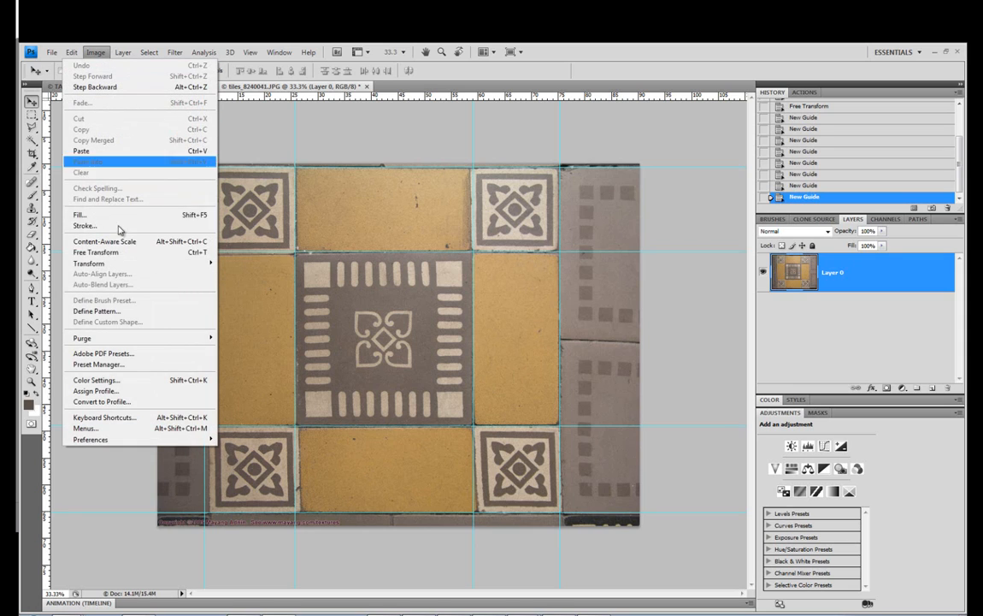
pyautogui.moveTo(152, 264)
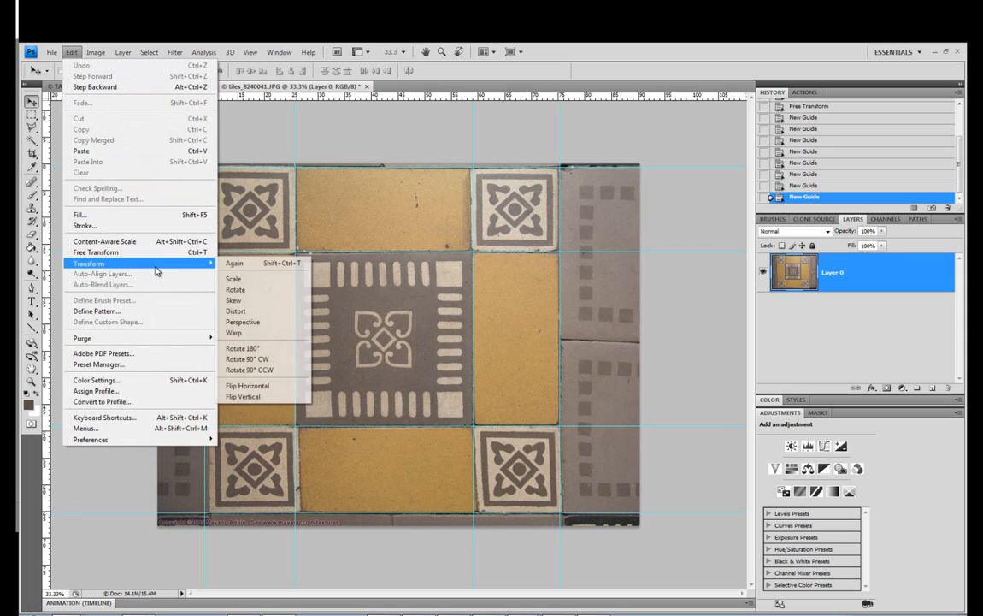
pyautogui.click(287, 334)
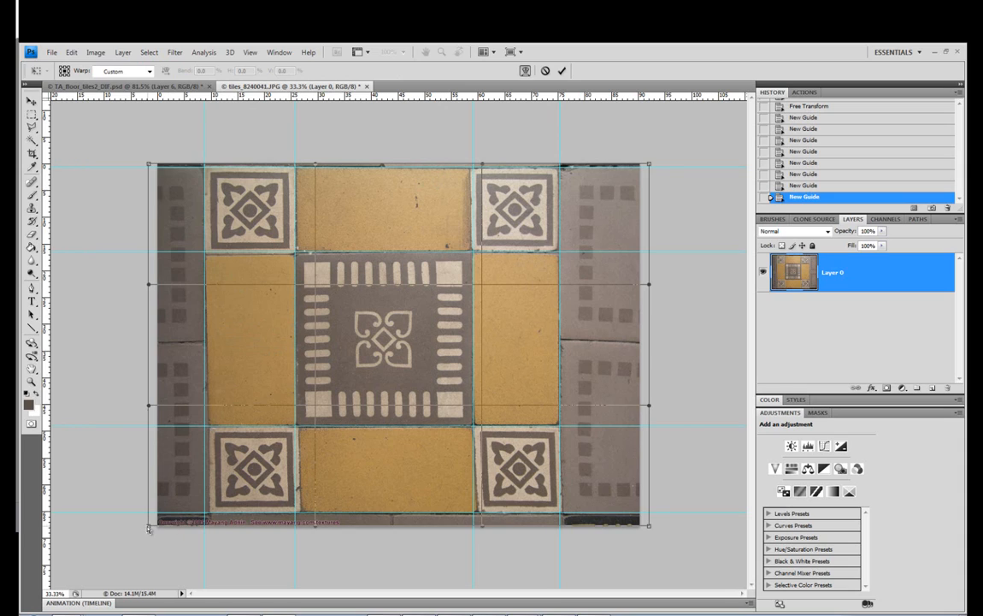
pyautogui.moveTo(148, 527); pyautogui.dragTo(143, 527)
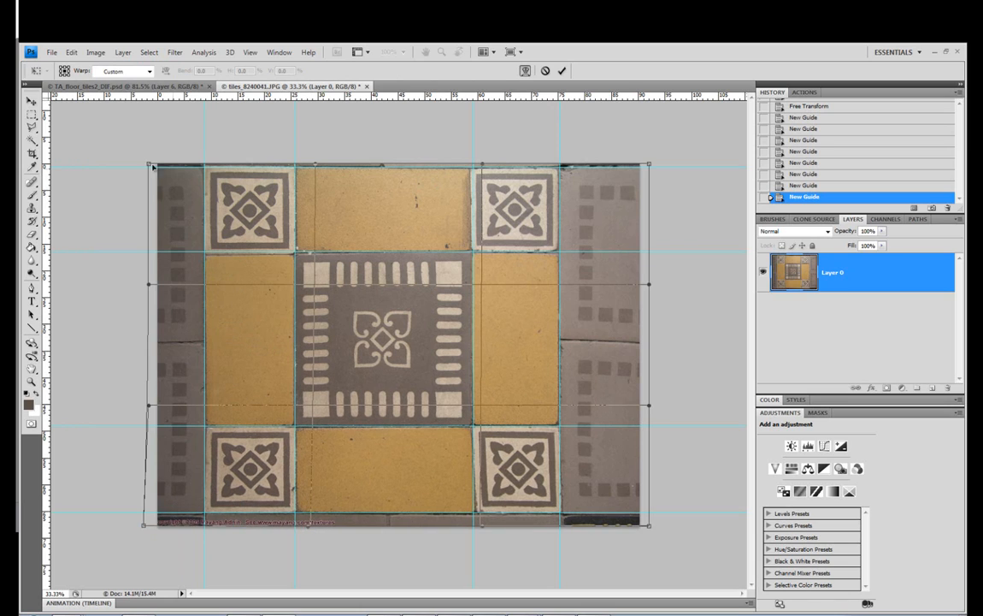
pyautogui.moveTo(149, 165); pyautogui.dragTo(151, 168)
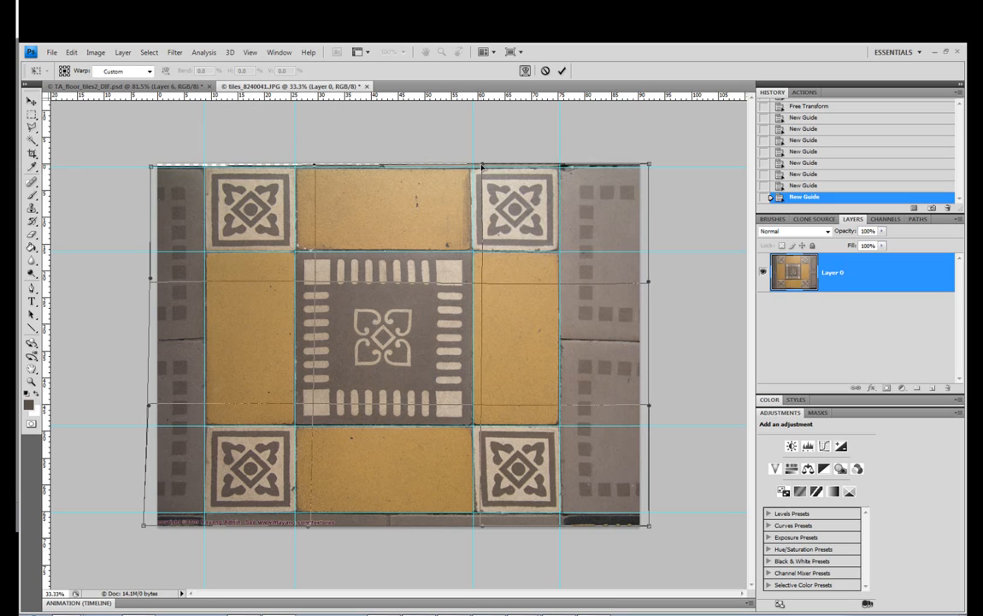
pyautogui.moveTo(485, 168); pyautogui.dragTo(489, 166)
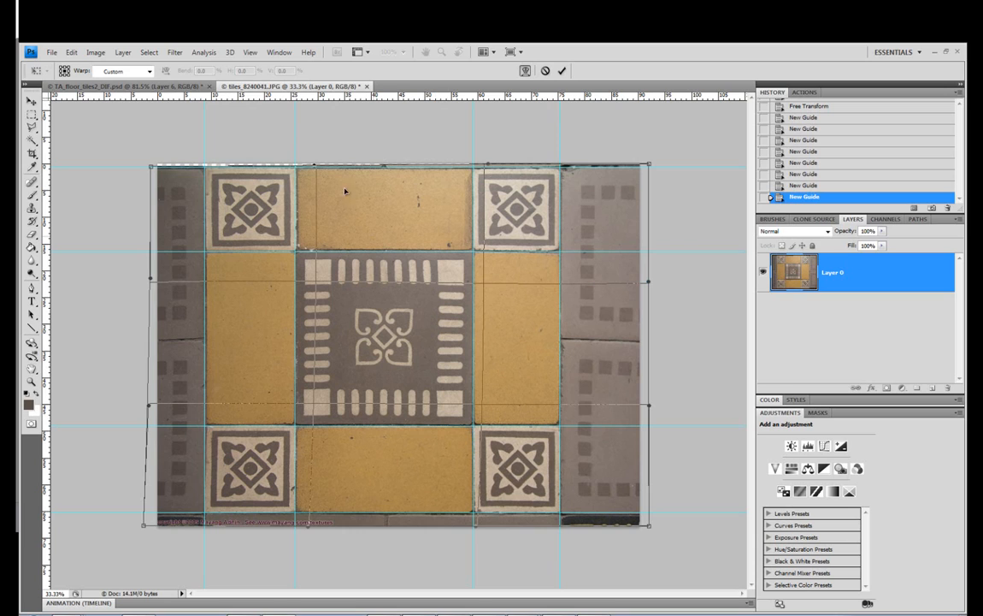
# Align the grout line at the central tile's upper-left corner with the guides and apply the warp
pyautogui.click(250, 52)
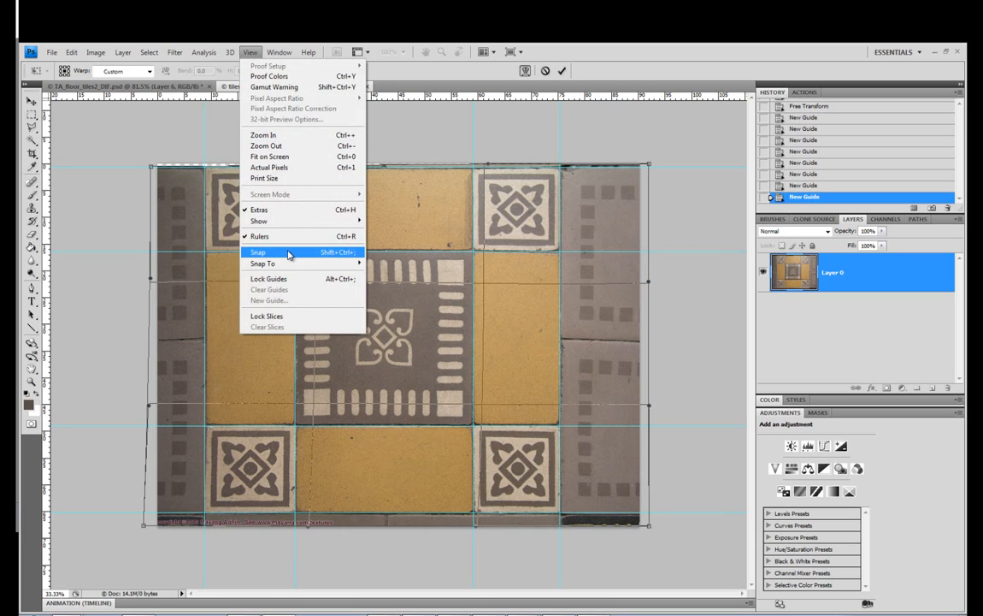
pyautogui.click(249, 52)
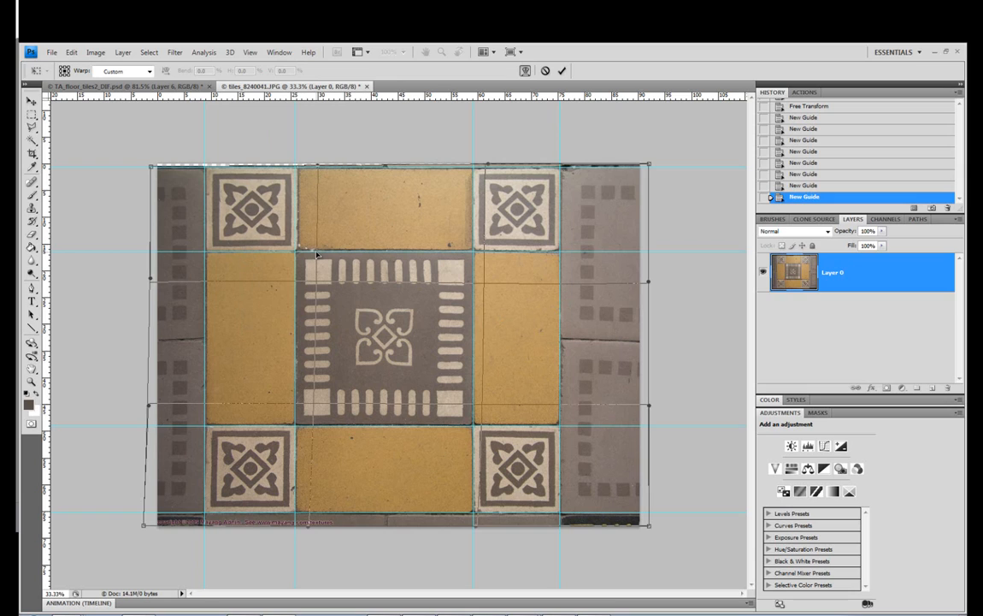
pyautogui.moveTo(315, 252); pyautogui.dragTo(311, 250)
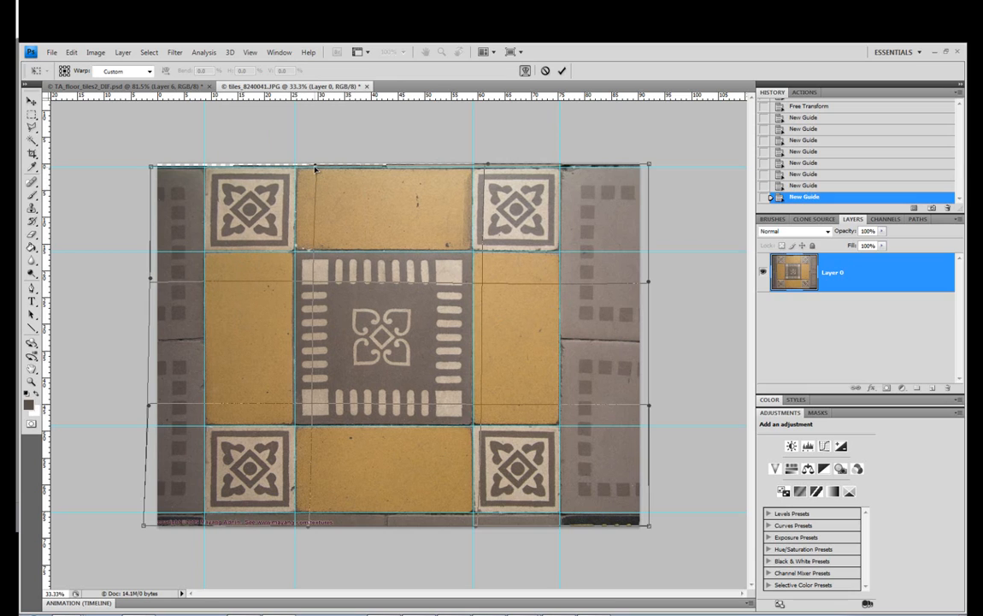
pyautogui.moveTo(314, 167); pyautogui.dragTo(312, 169)
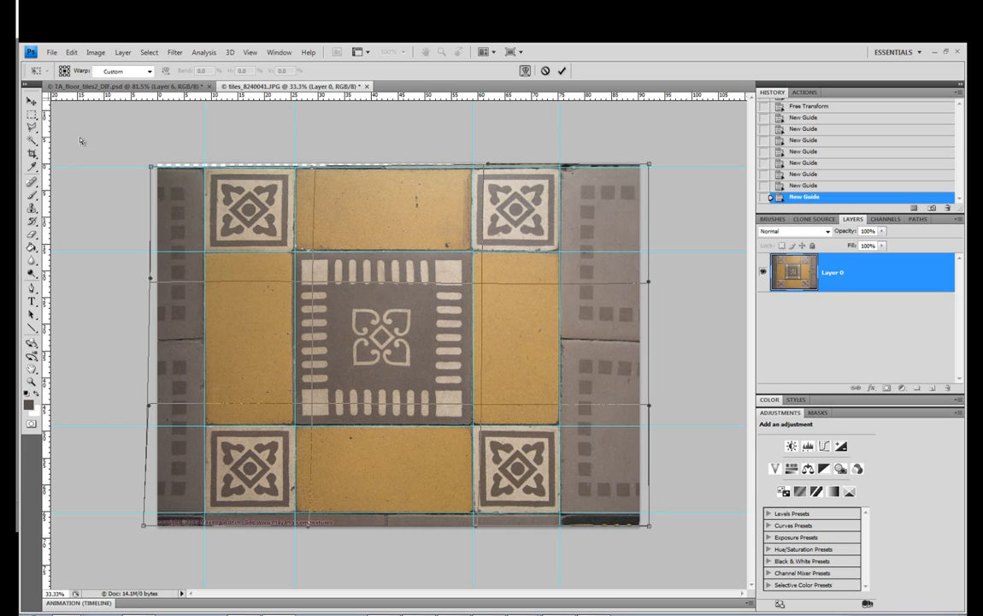
pyautogui.click(31, 102)
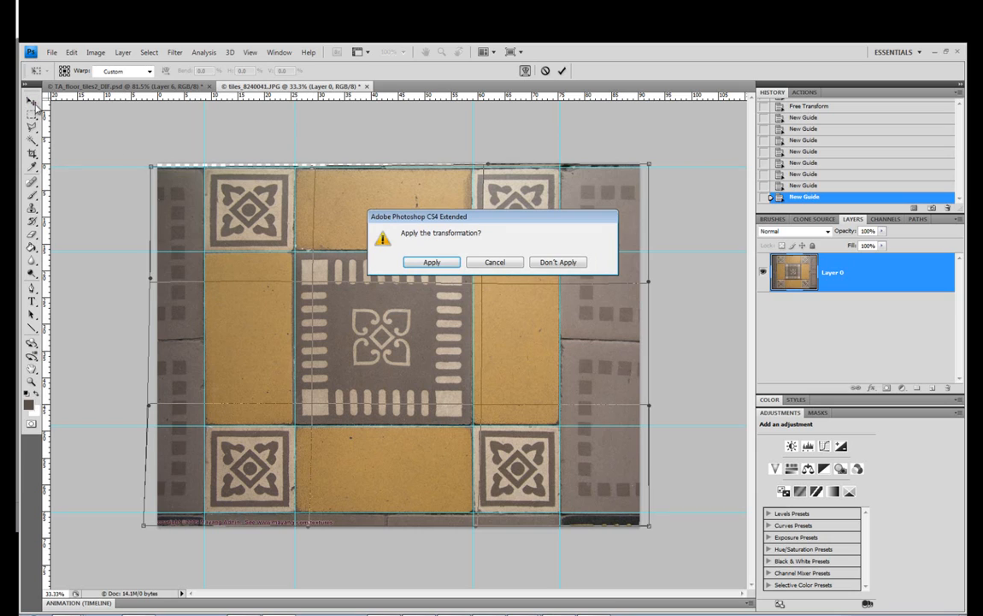
pyautogui.click(445, 261)
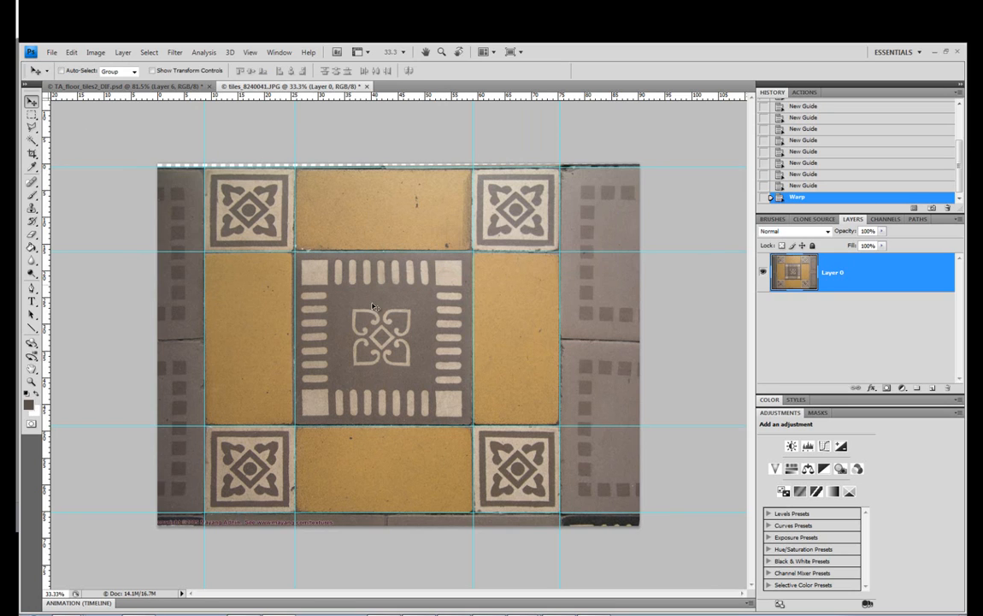
# Try cropping the image to a rectangular marquee selection around the full tile pattern, and undo the crop
pyautogui.click(32, 112)
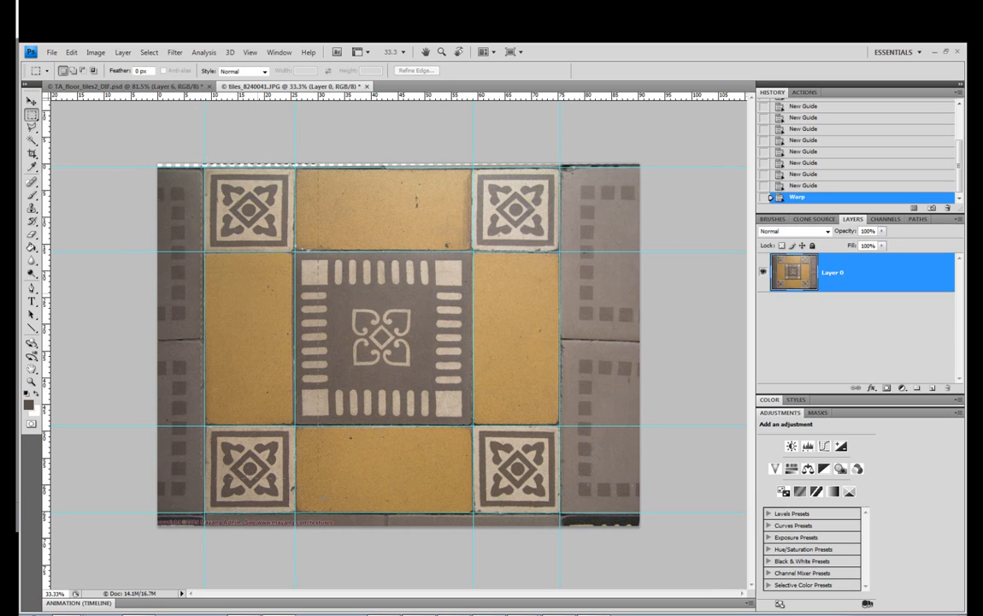
pyautogui.moveTo(322, 499); pyautogui.dragTo(564, 517)
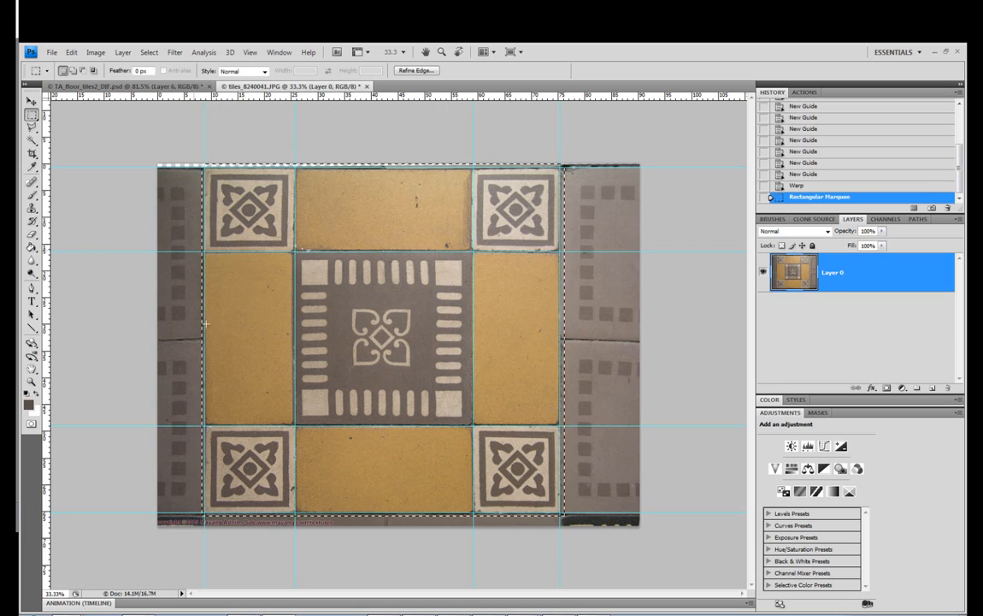
pyautogui.click(94, 52)
pyautogui.click(137, 168)
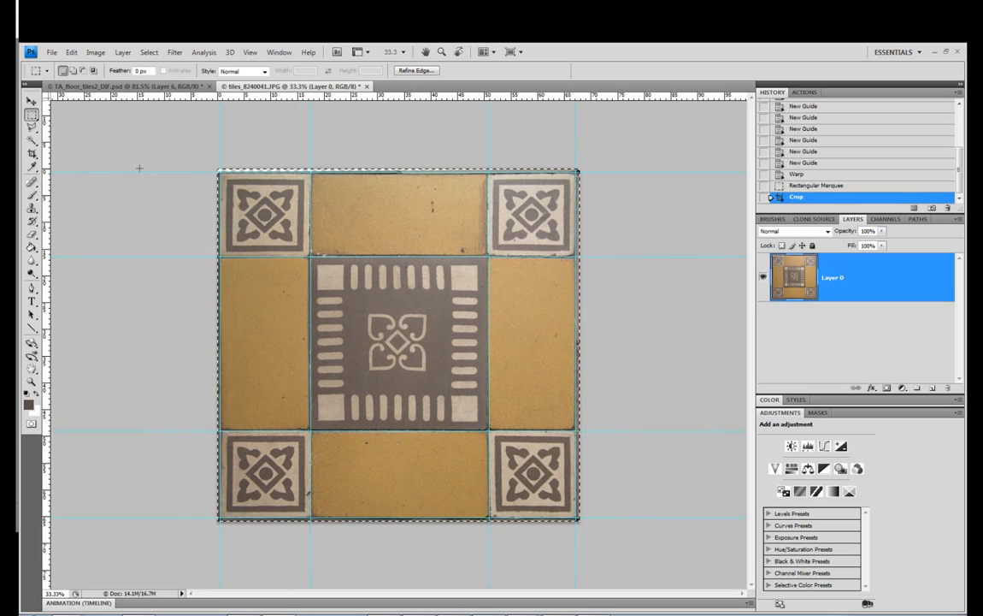
pyautogui.hotkey('ctrl', 'd')
pyautogui.hotkey('ctrl', 'alt', 'z')
pyautogui.hotkey('ctrl', 'alt', 'z')
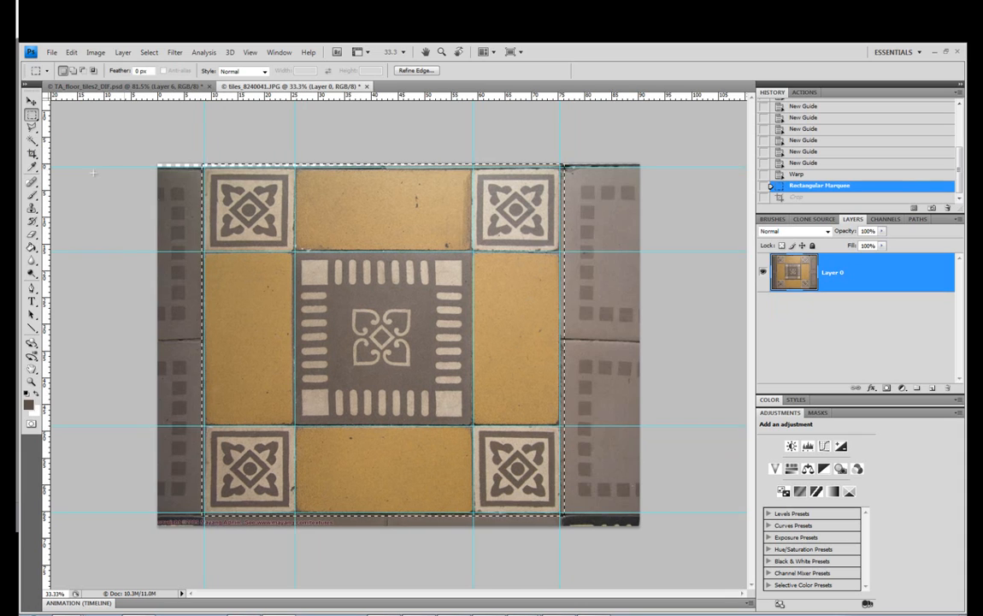
# Clear the selection, crop the image with the Crop tool to just outside the outer guides around the tile pattern, and hide the guides
pyautogui.click(32, 153)
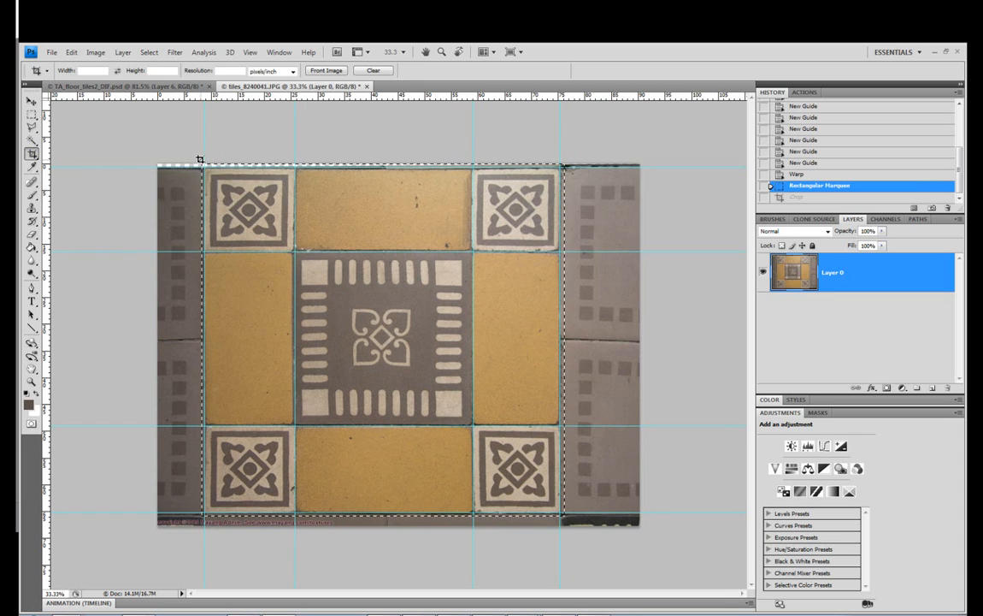
pyautogui.moveTo(203, 167)
pyautogui.mouseDown()
pyautogui.moveTo(313, 384)
pyautogui.moveTo(575, 524)
pyautogui.moveTo(446, 380)
pyautogui.moveTo(183, 135)
pyautogui.moveTo(201, 160)
pyautogui.mouseUp()
pyautogui.press('Escape')
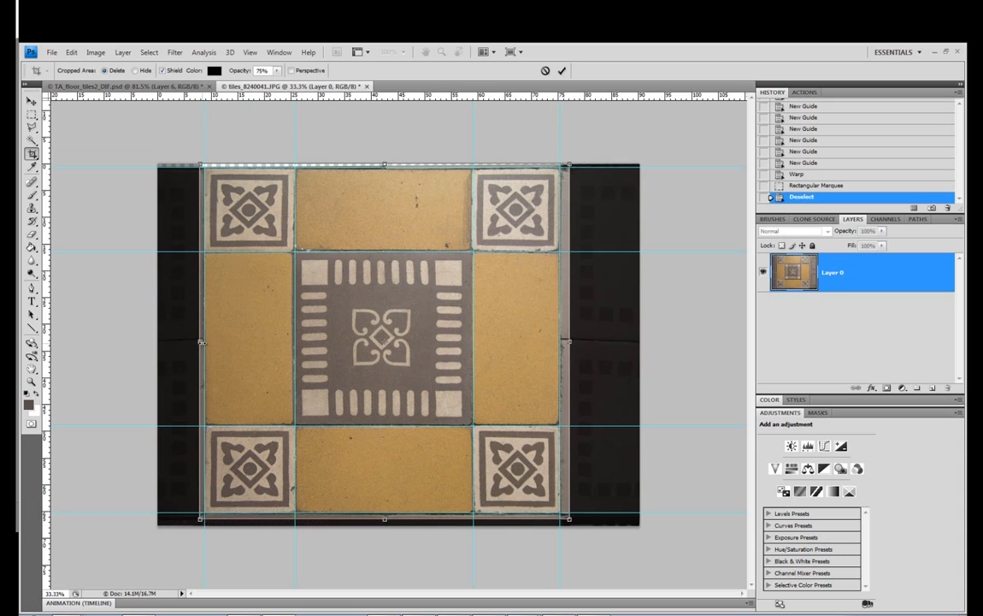
pyautogui.moveTo(201, 341); pyautogui.dragTo(203, 340)
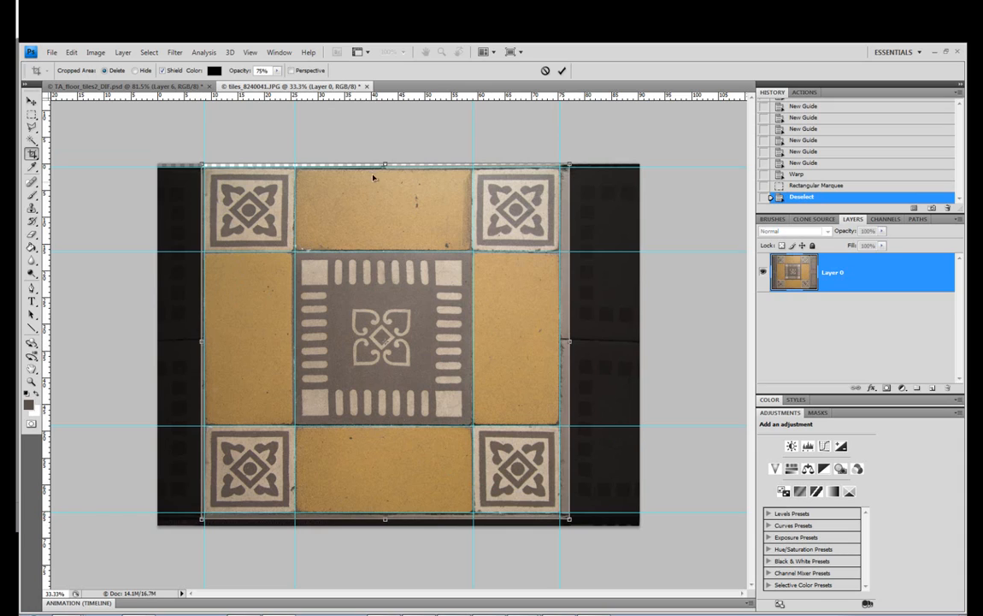
pyautogui.moveTo(567, 341); pyautogui.dragTo(560, 347)
pyautogui.moveTo(382, 519); pyautogui.dragTo(393, 511)
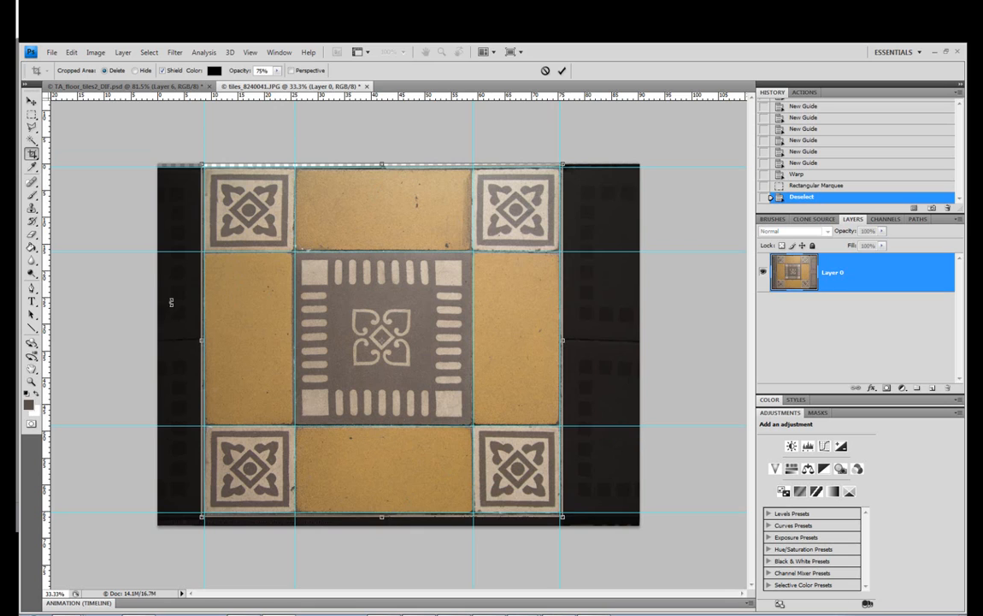
pyautogui.click(31, 100)
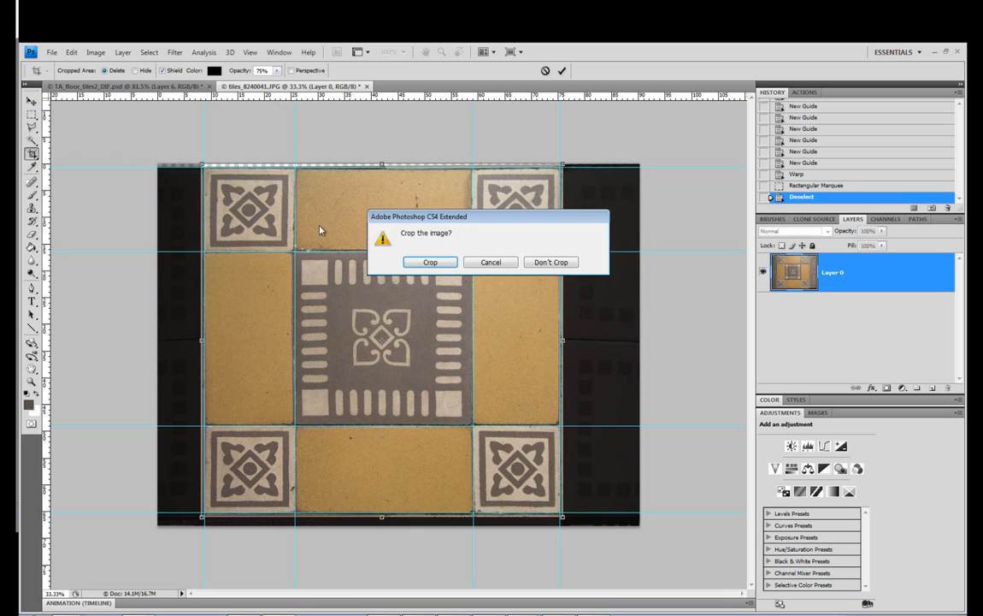
pyautogui.click(430, 262)
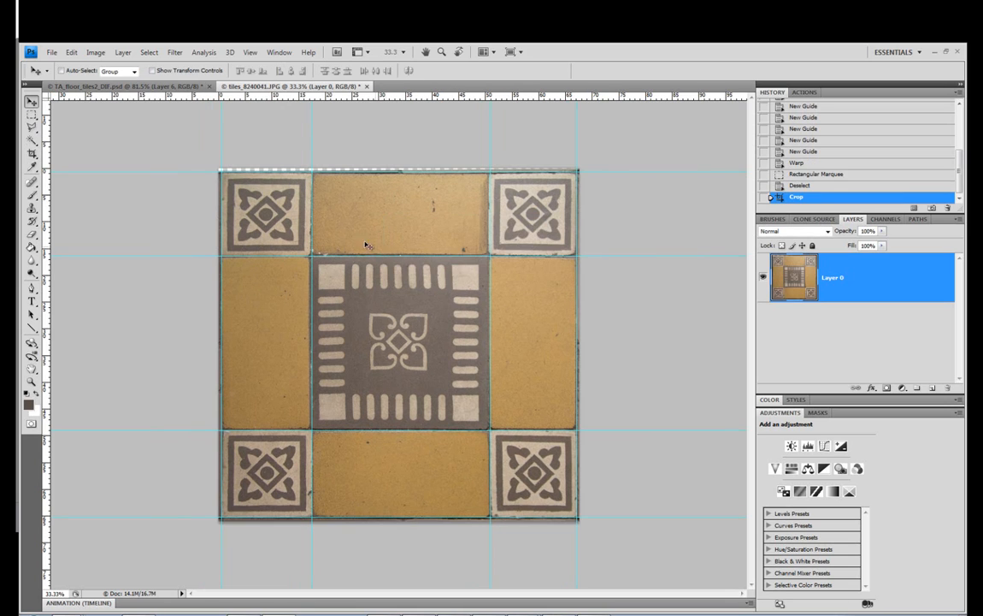
pyautogui.click(32, 114)
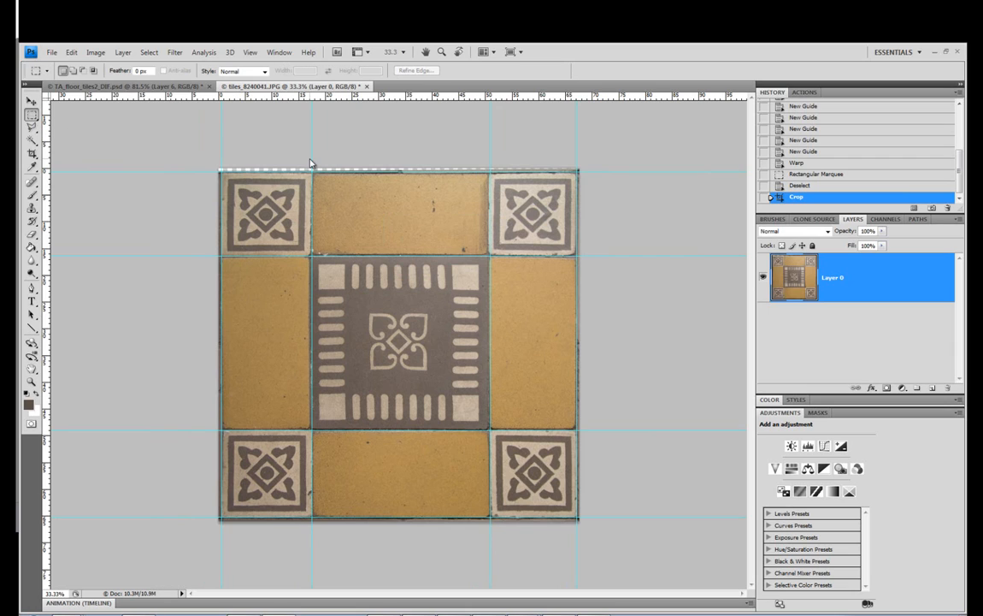
pyautogui.hotkey('ctrl', ';')
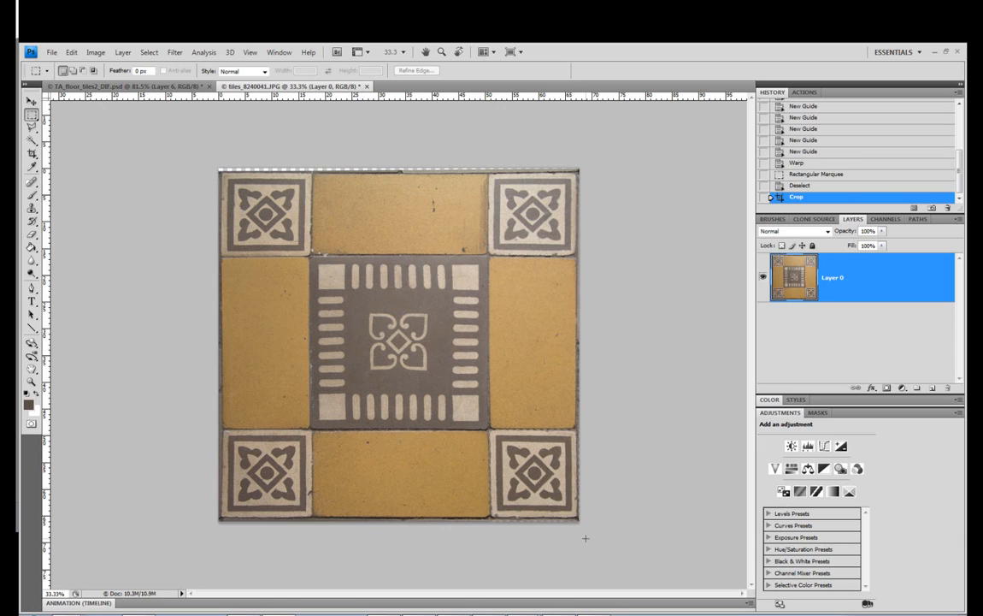
# Copy the lower-right corner tile, paste it onto two new layers, and move the second copy over the upper-right corner tile
pyautogui.moveTo(586, 538); pyautogui.dragTo(586, 537)
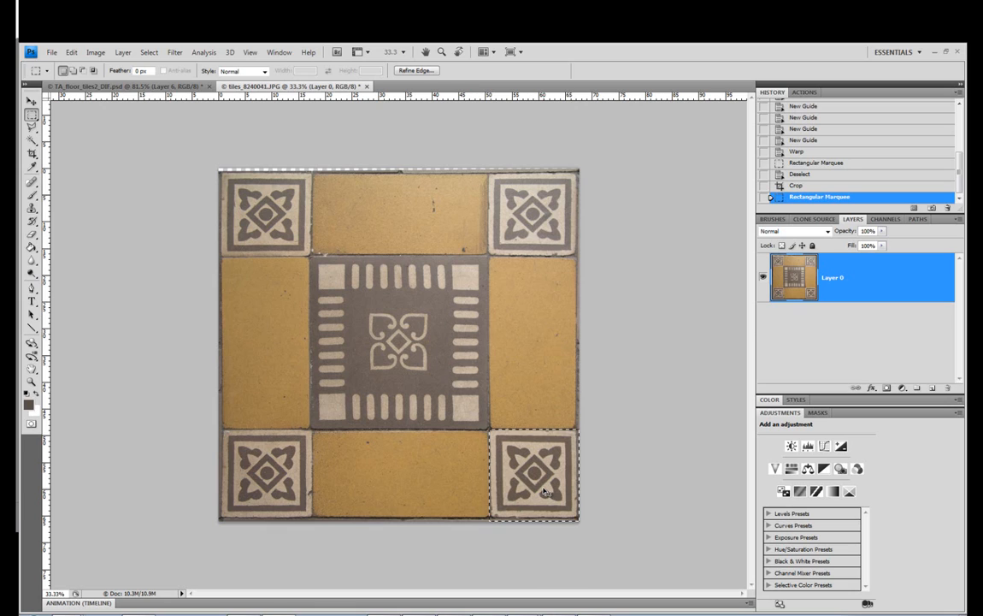
pyautogui.hotkey('ctrl', 'c')
pyautogui.hotkey('ctrl', 'v')
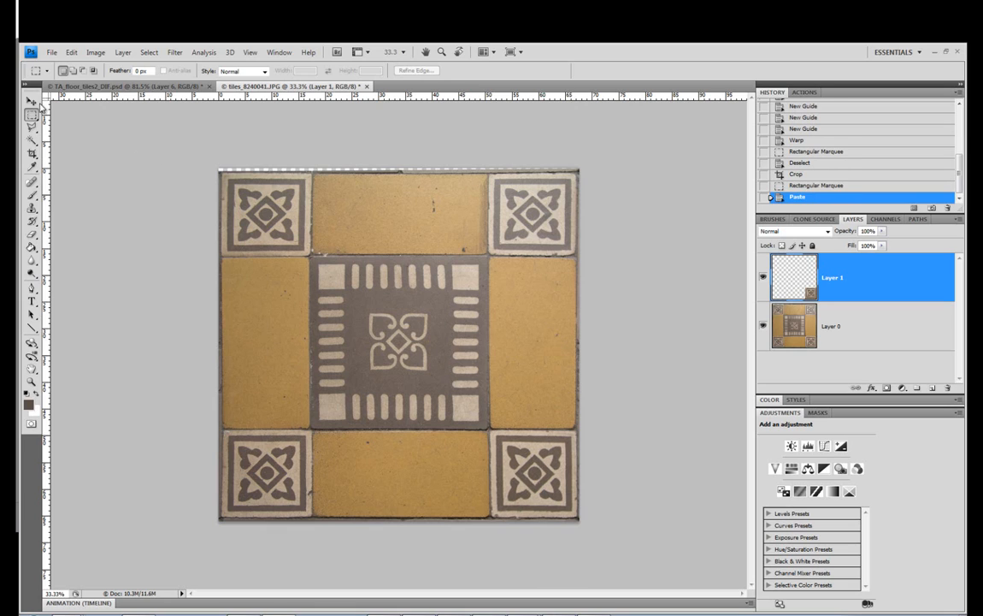
pyautogui.click(31, 100)
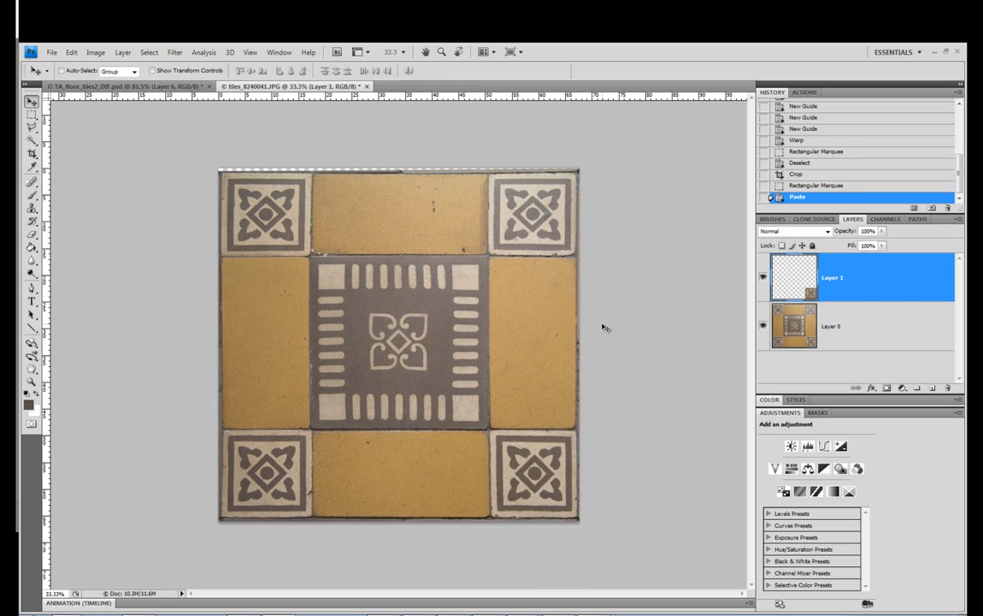
pyautogui.hotkey('ctrl', 'v')
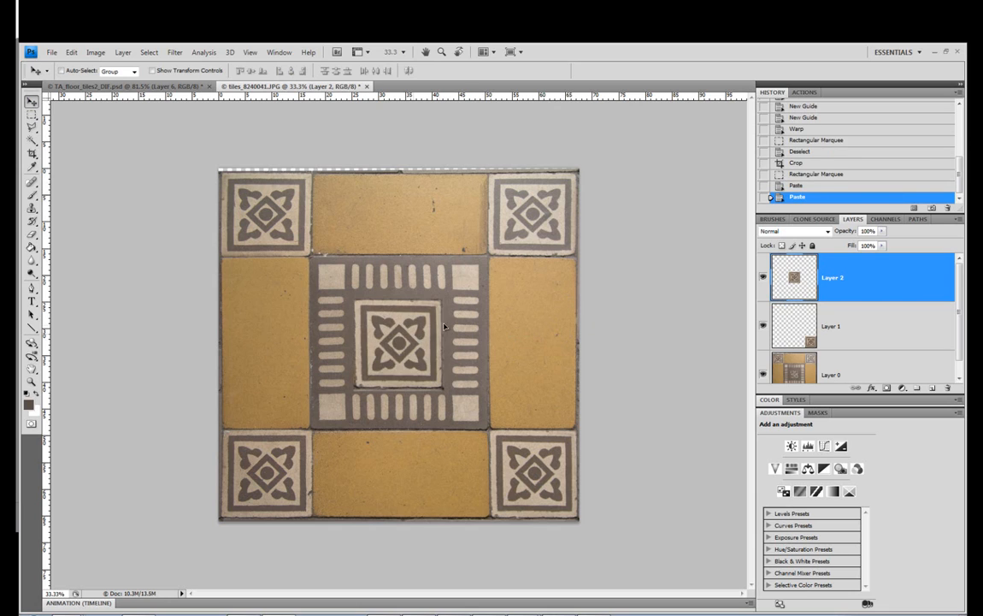
pyautogui.moveTo(399, 290); pyautogui.dragTo(549, 203)
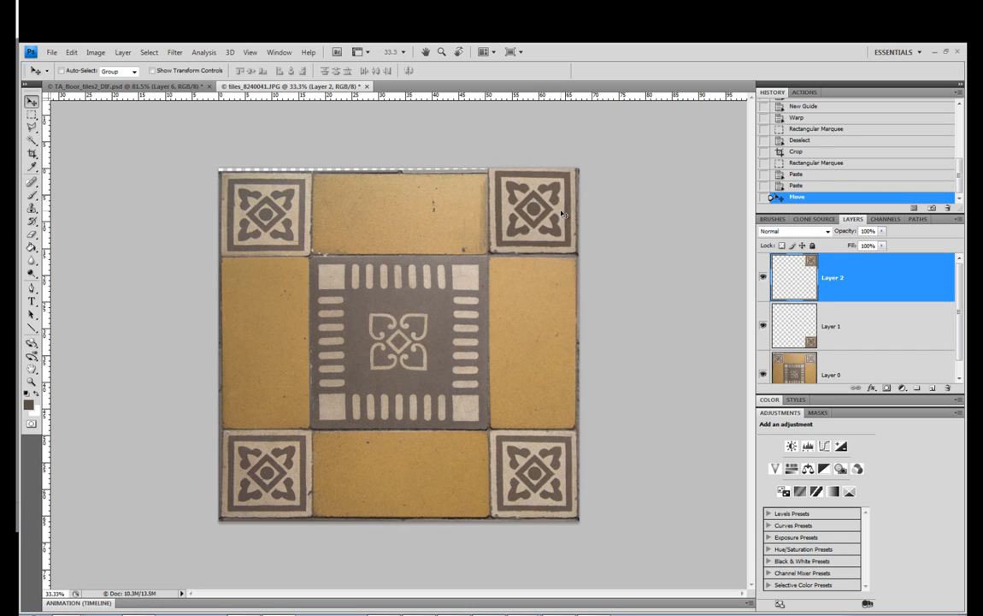
# Compare the pasted tile on Layer 2 with the tile beneath by toggling its visibility, and nudge it down
pyautogui.click(762, 279)
pyautogui.click(762, 279)
pyautogui.press('Down')
pyautogui.press('Down')
pyautogui.press('Down')
pyautogui.press('Down')
pyautogui.press('Down')
pyautogui.press('Down')
pyautogui.press('Down')
pyautogui.press('Down')
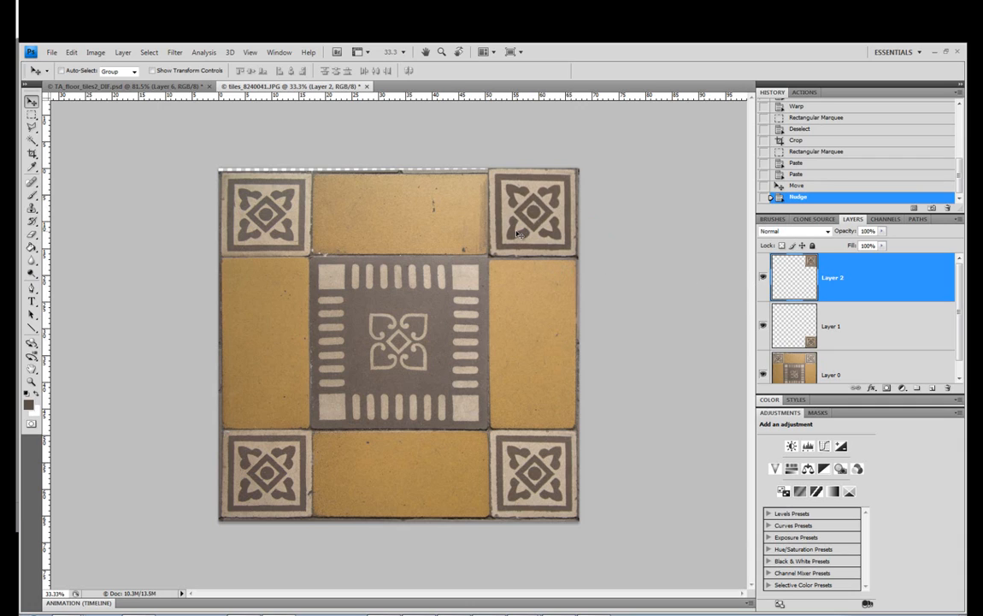
# Delete both pasted tile layers, keeping only Layer 0
pyautogui.click(32, 114)
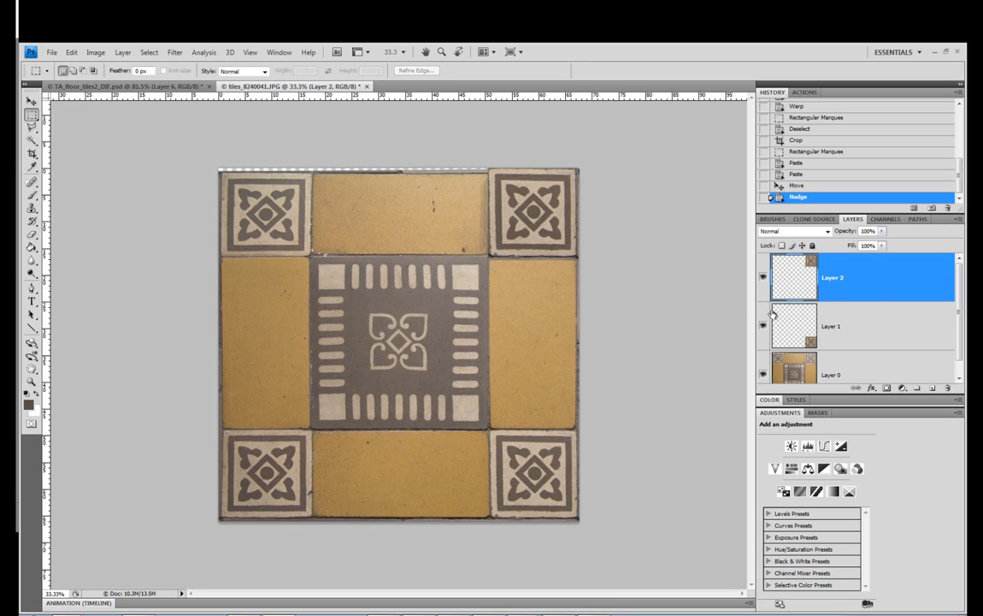
pyautogui.moveTo(845, 278); pyautogui.dragTo(948, 389)
pyautogui.moveTo(842, 278); pyautogui.dragTo(948, 388)
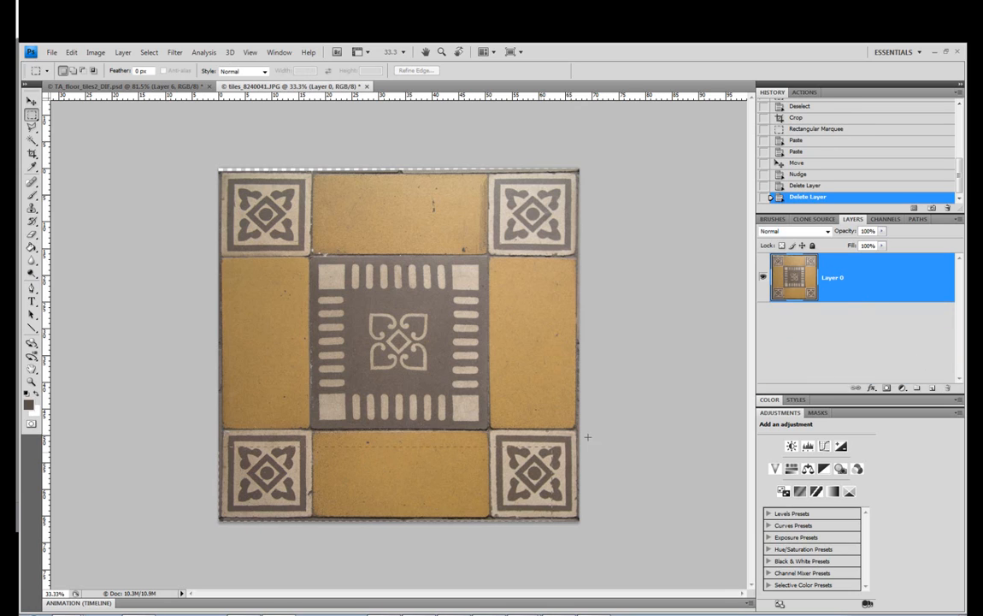
# Select the entire bottom row of tiles, paste a copy onto a new layer, and move it over the top row
pyautogui.moveTo(610, 430); pyautogui.dragTo(610, 430)
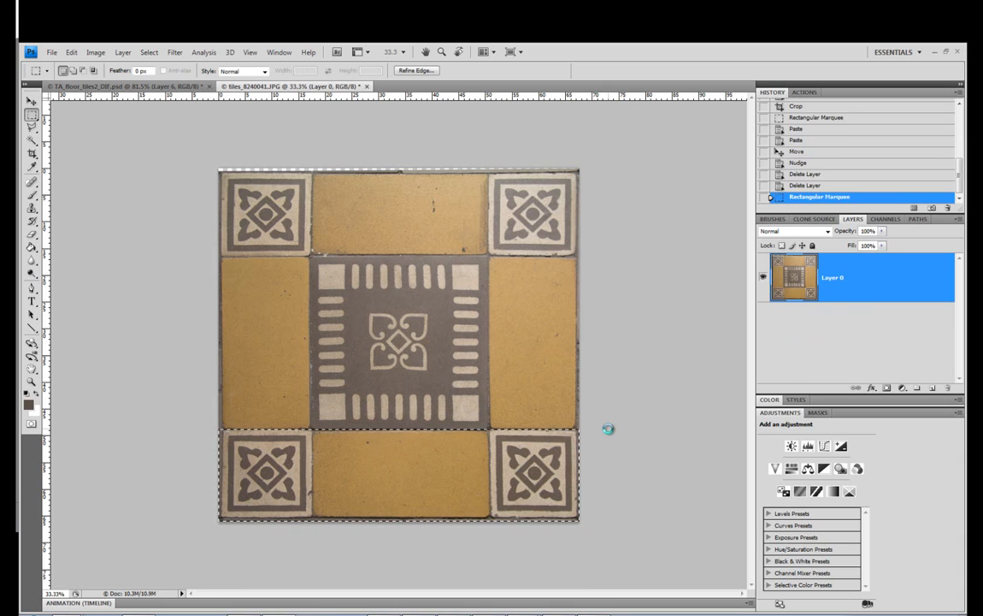
pyautogui.press('v')
pyautogui.hotkey('ctrl', 'j')
pyautogui.hotkey('ctrl', 'v')
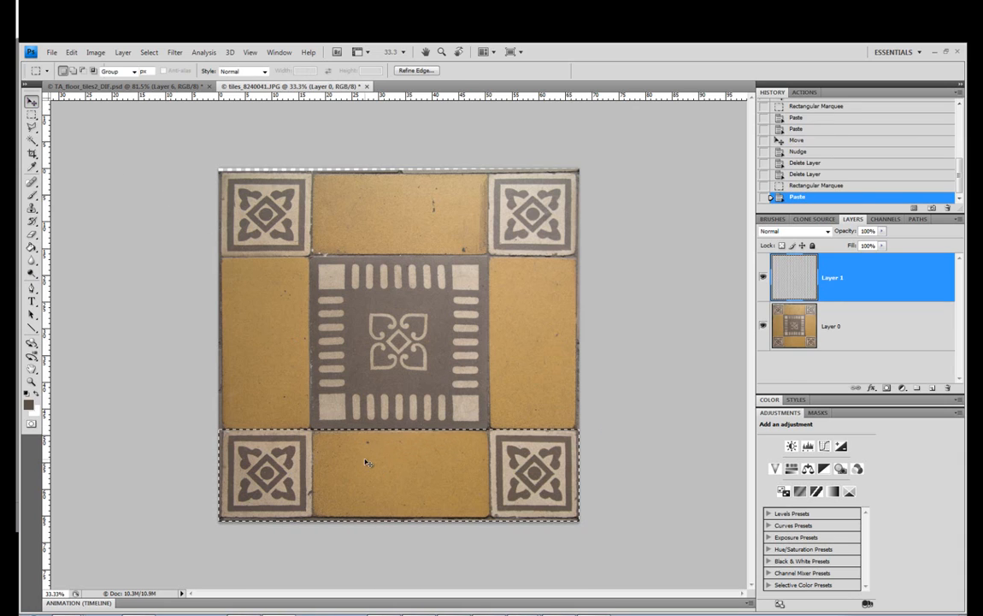
pyautogui.press('v')
pyautogui.moveTo(362, 255); pyautogui.dragTo(407, 213)
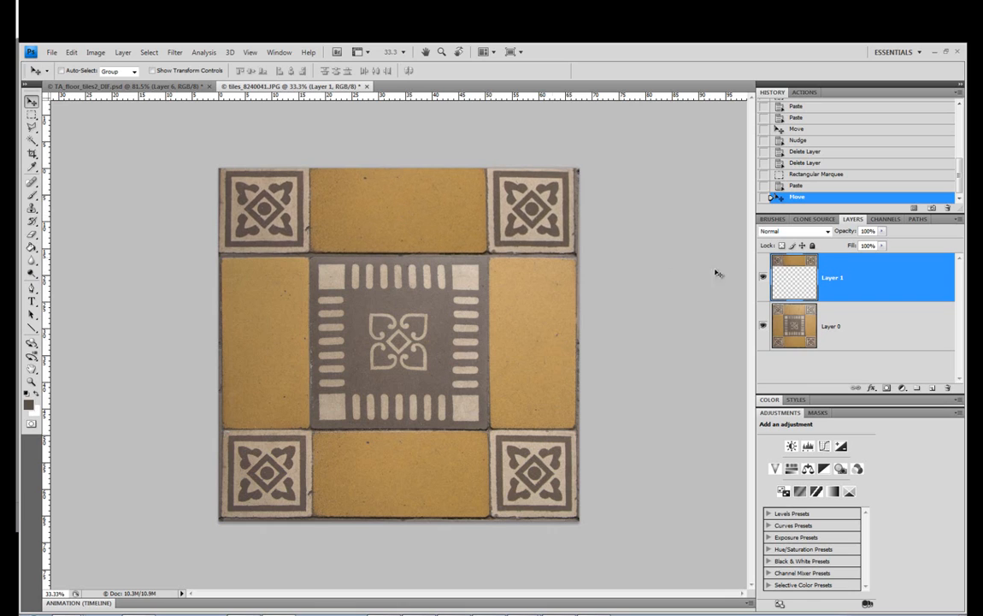
# Lower Layer 1's opacity to 44% and nudge the copied row up and down to align it with the original top row
pyautogui.click(883, 231)
pyautogui.moveTo(852, 246); pyautogui.dragTo(849, 243)
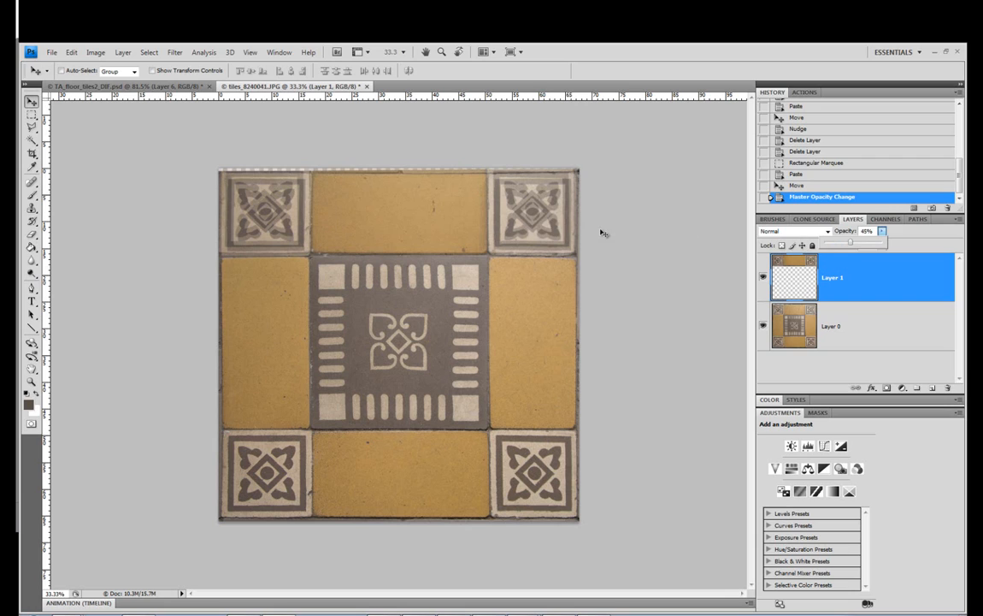
pyautogui.click(829, 274)
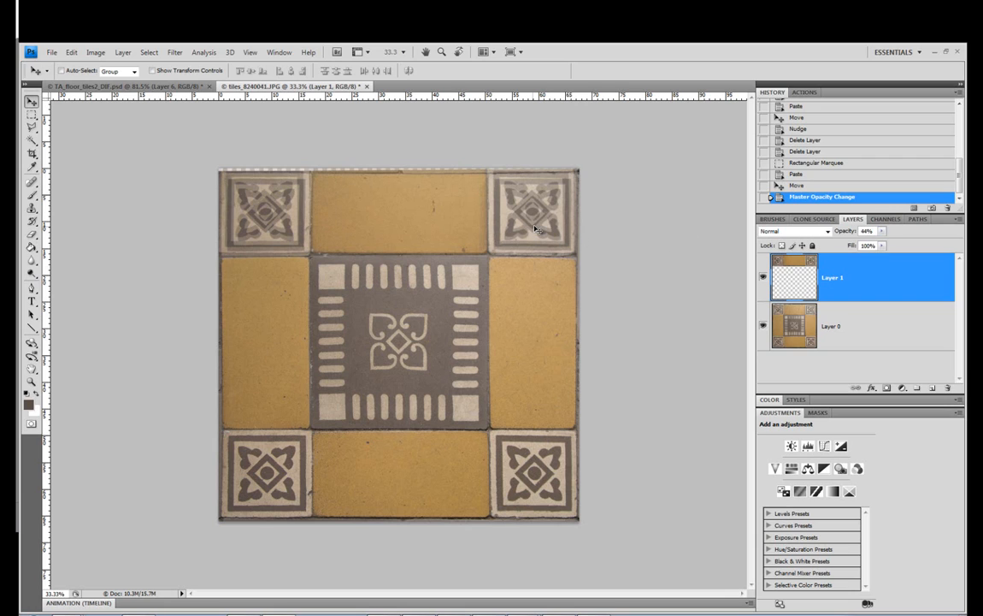
pyautogui.press('Up')
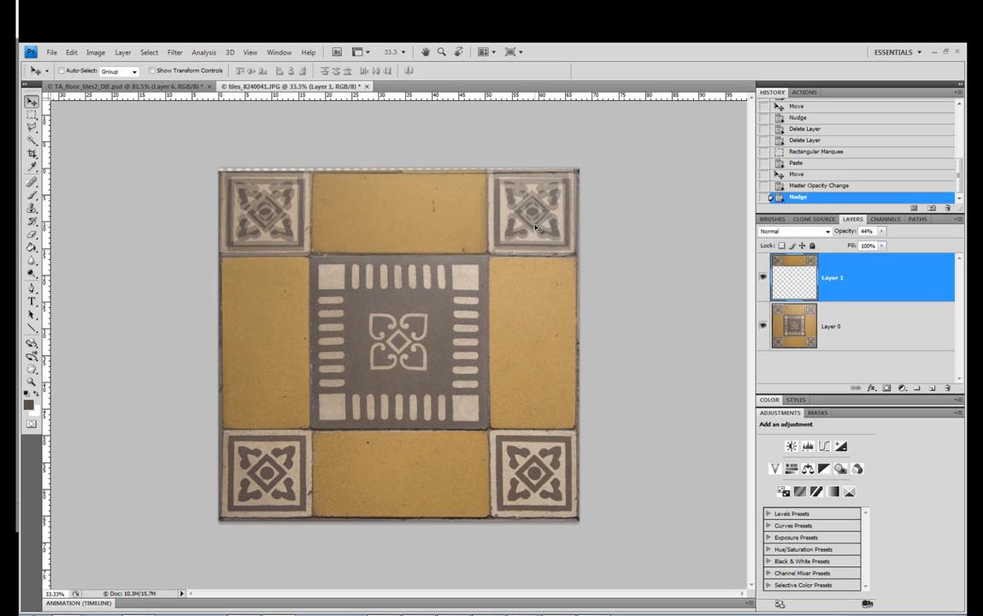
pyautogui.click(764, 279)
pyautogui.click(764, 279)
pyautogui.press('Down')
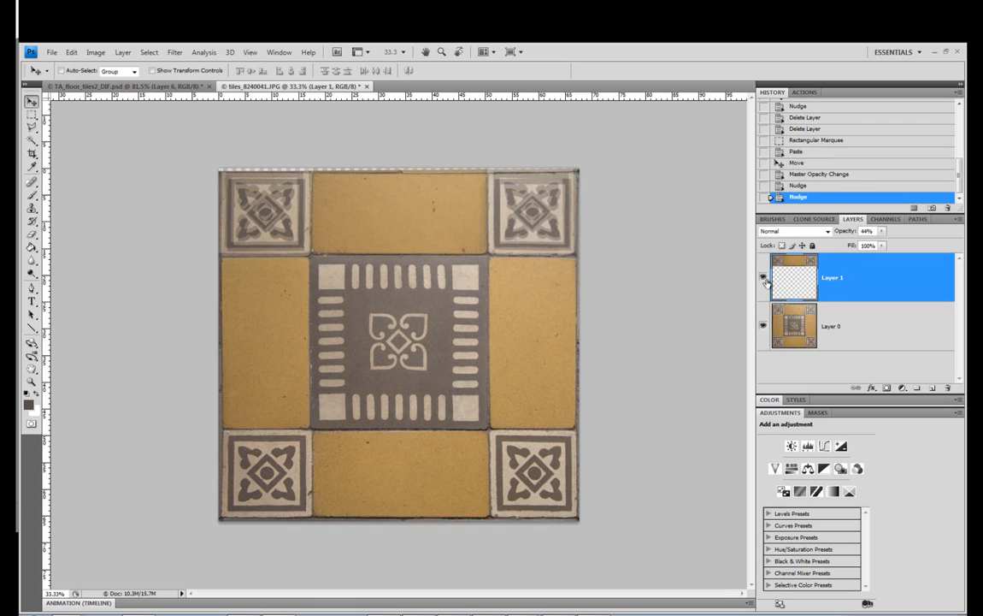
# Toggle Layer 1's visibility to check the copied row's alignment, and set its opacity to 100%
pyautogui.click(765, 279)
pyautogui.click(764, 278)
pyautogui.click(882, 231)
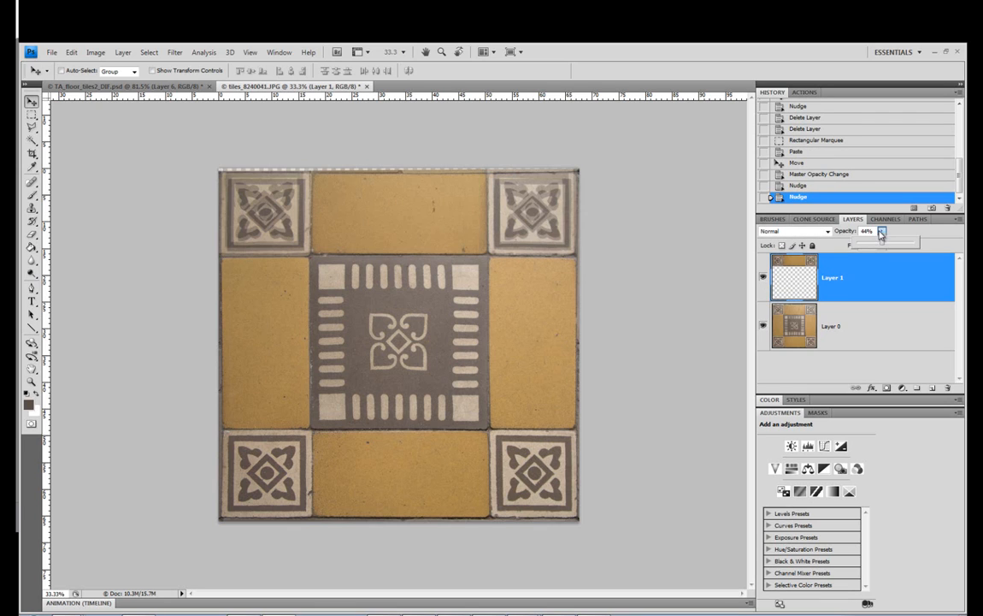
pyautogui.moveTo(883, 243); pyautogui.dragTo(939, 242)
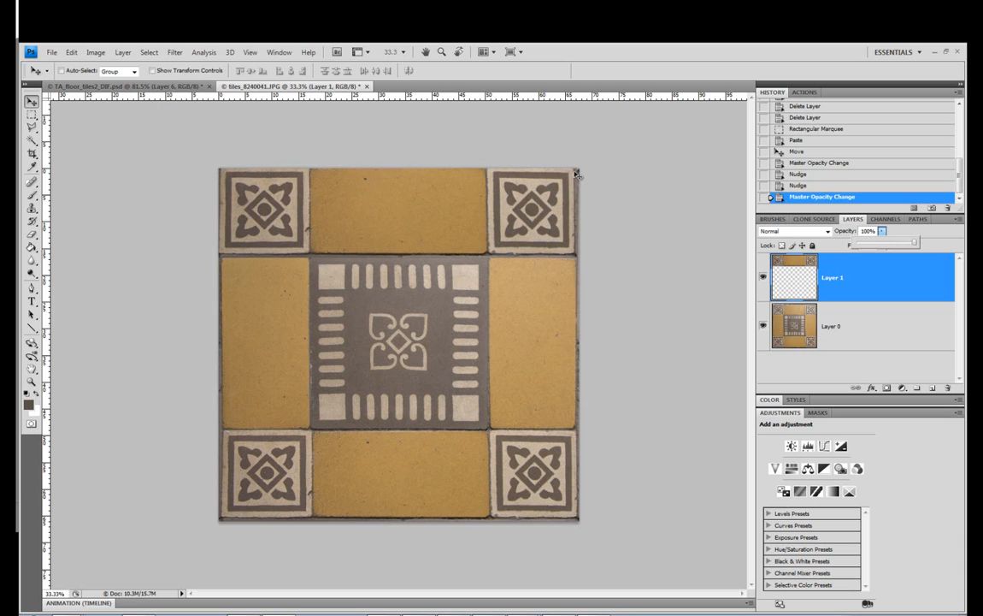
# Make the canvas square by setting its height to 1917 pixels with the anchor at the top center
pyautogui.click(95, 53)
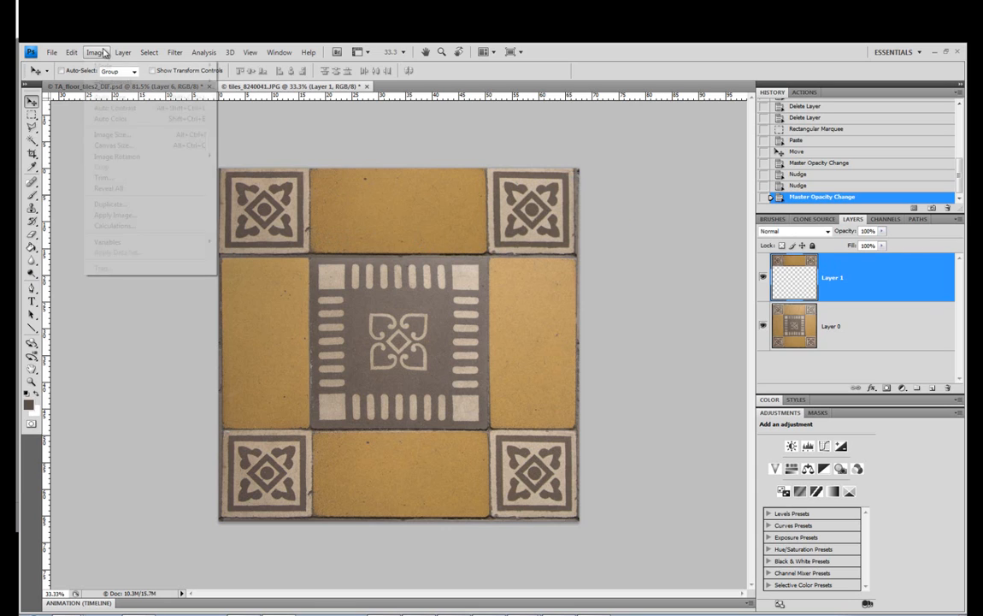
pyautogui.click(119, 146)
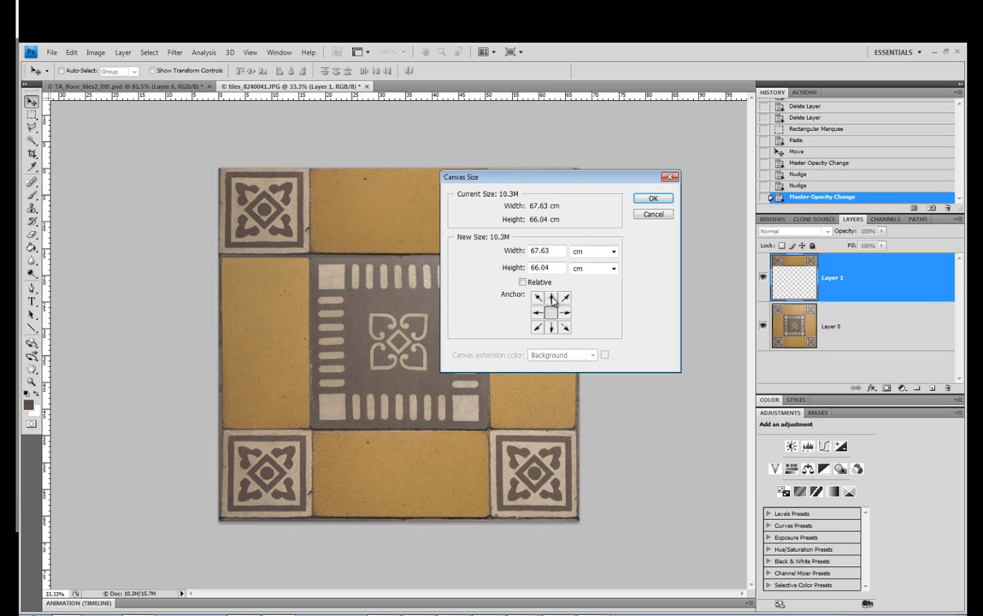
pyautogui.click(551, 327)
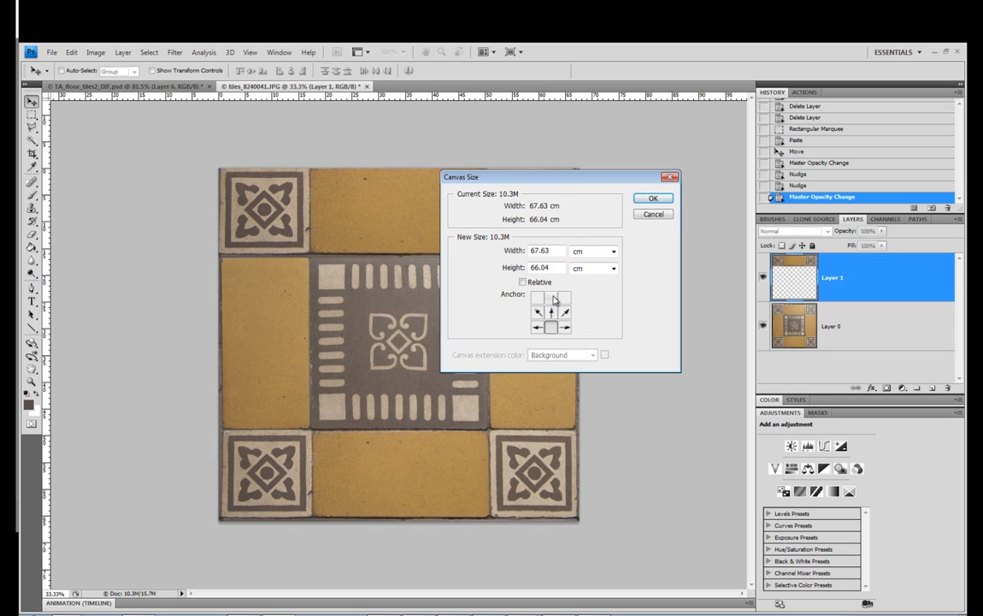
pyautogui.click(553, 298)
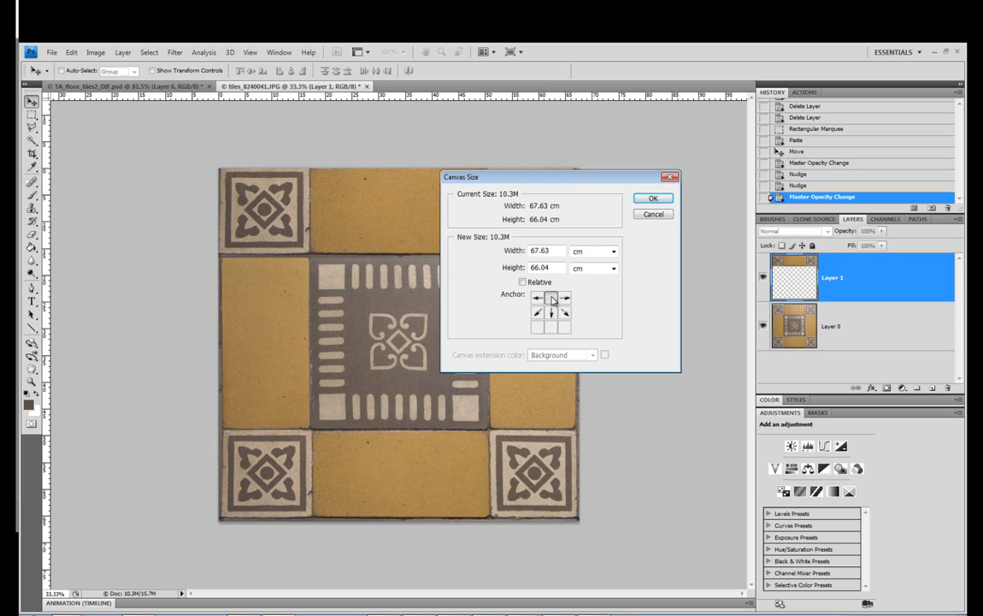
pyautogui.click(596, 251)
pyautogui.click(585, 272)
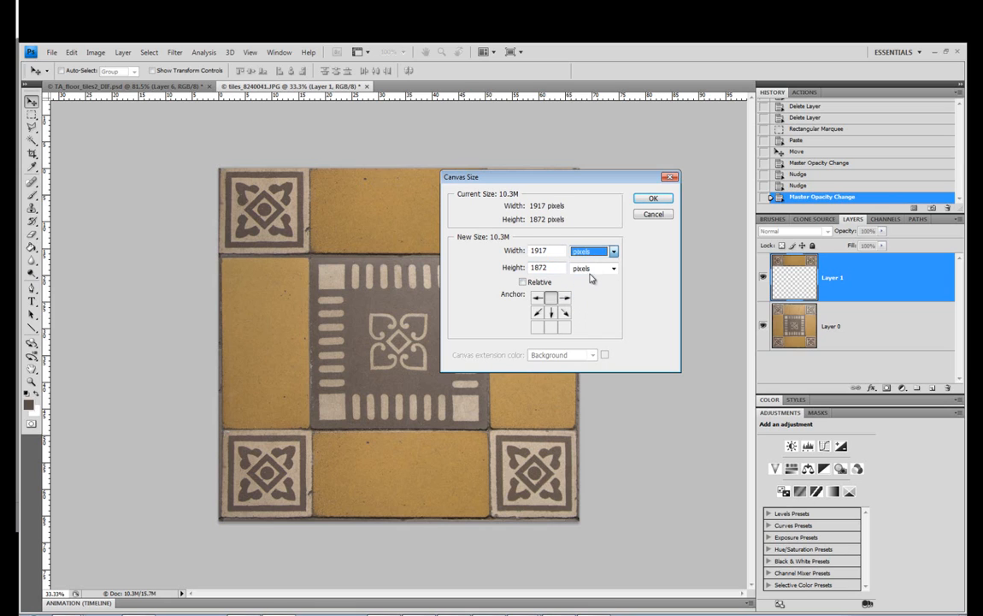
pyautogui.doubleClick(554, 266)
pyautogui.write('1')
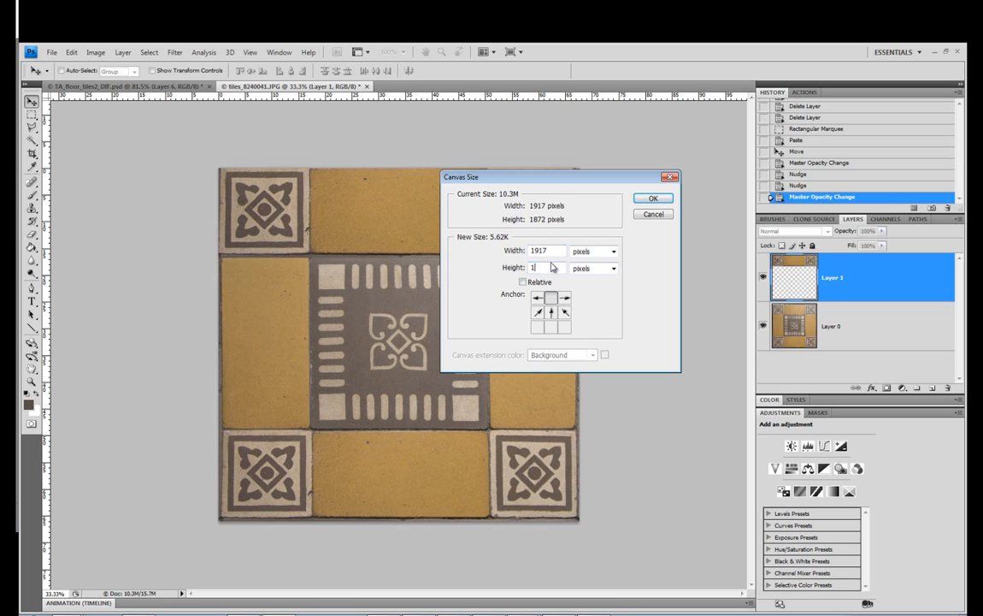
pyautogui.write('917')
pyautogui.click(653, 199)
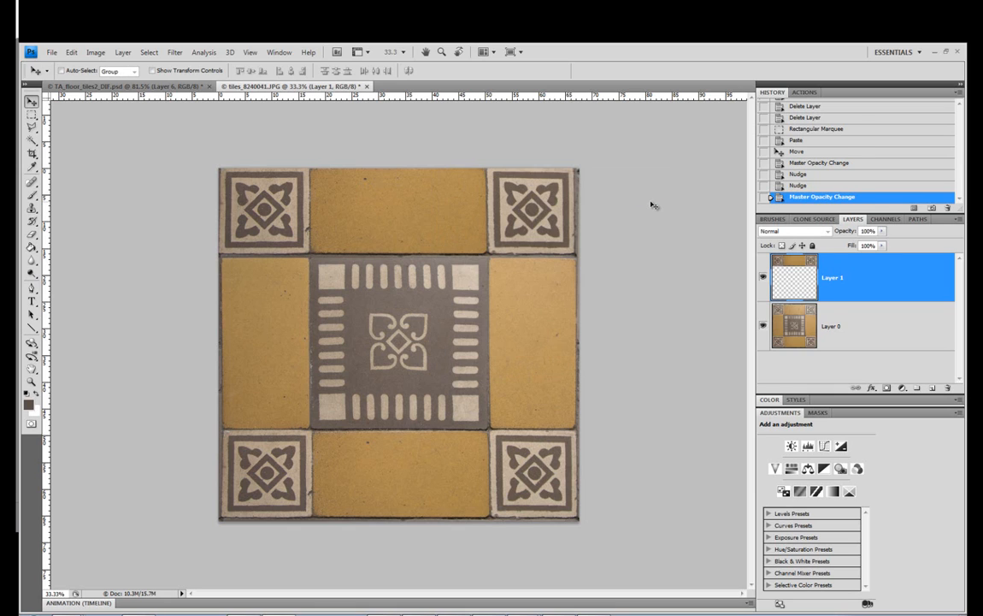
# Select Layer 0 together with Layer 1 and move both down so the tiles reach the canvas's bottom edge
pyautogui.keyDown('shift'); pyautogui.click(833, 323); pyautogui.keyUp('shift')
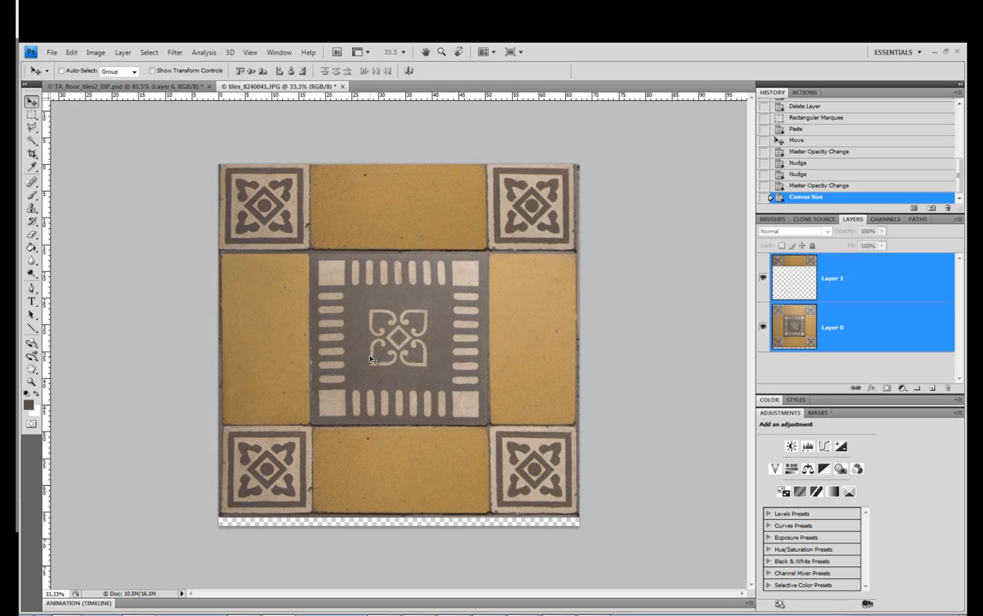
pyautogui.moveTo(368, 360); pyautogui.dragTo(366, 366)
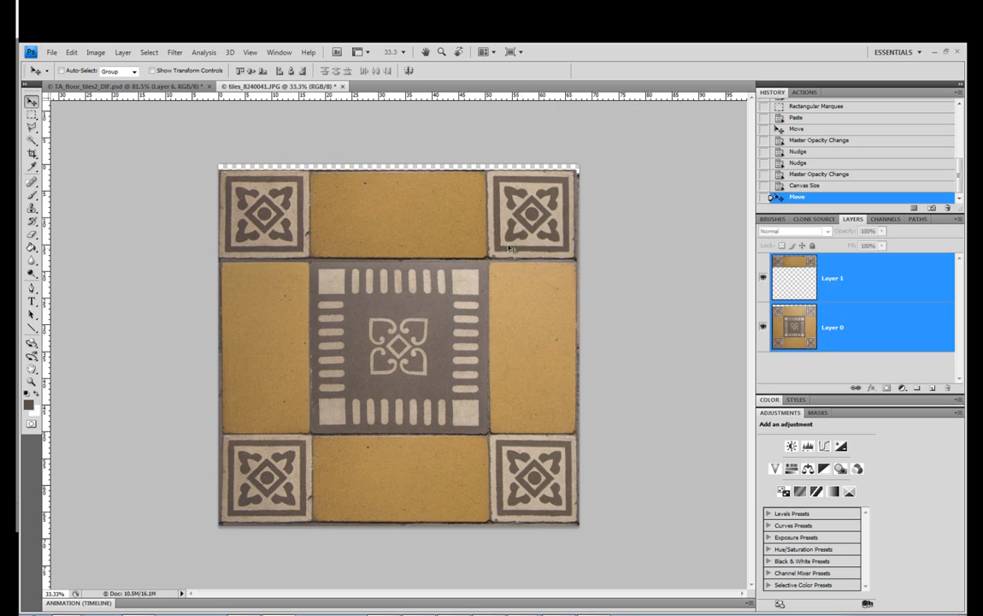
pyautogui.click(32, 114)
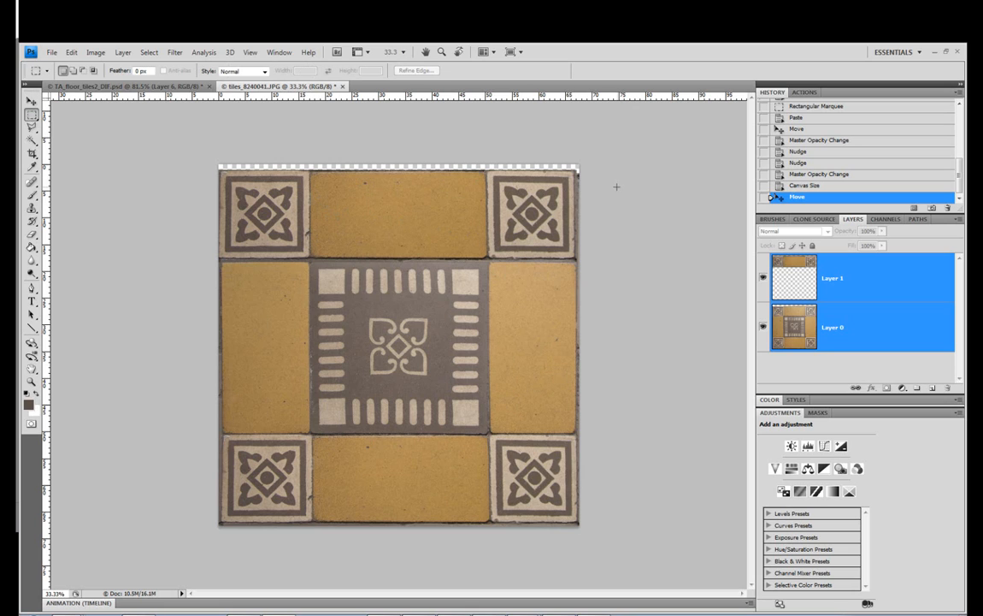
# Compare the copied row with the original by toggling Layer 1's visibility, select only Layer 1 and nudge it up slightly
pyautogui.click(763, 278)
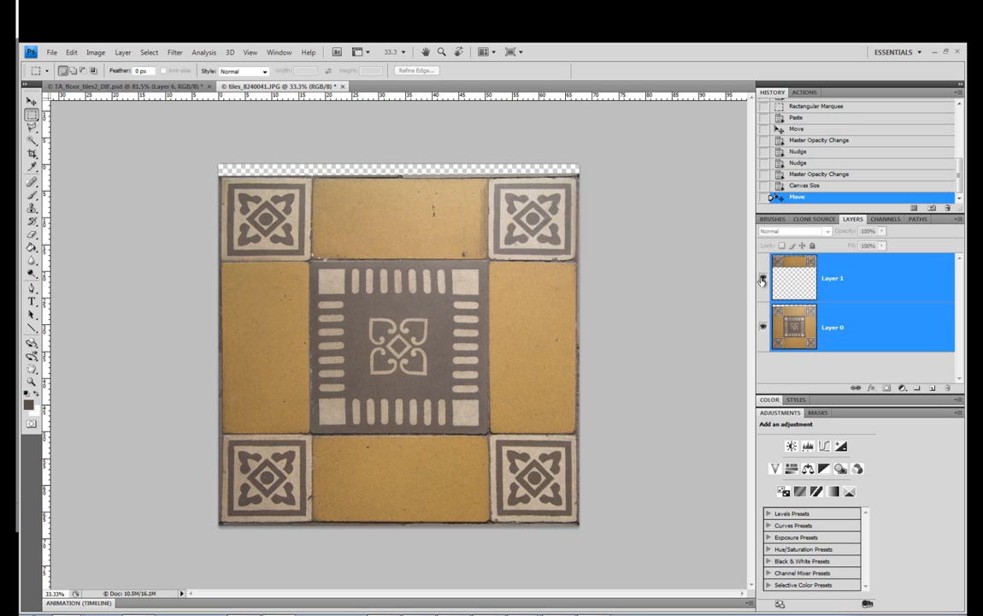
pyautogui.click(763, 278)
pyautogui.click(834, 278)
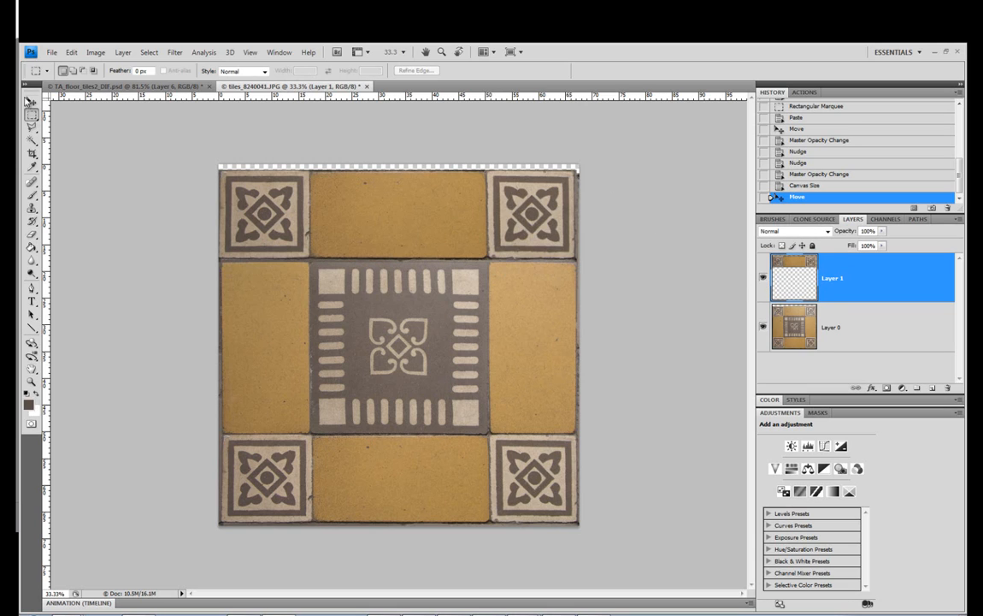
pyautogui.click(30, 101)
pyautogui.press('Up')
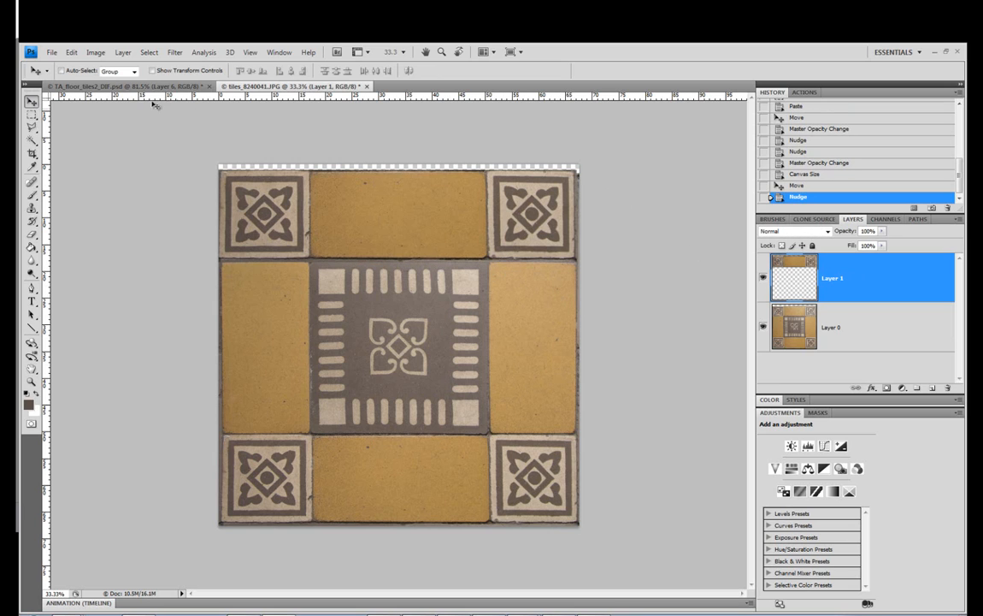
# Flip the copied top row on Layer 1 vertically and nudge it up against the center tiles
pyautogui.click(71, 53)
pyautogui.moveTo(140, 266)
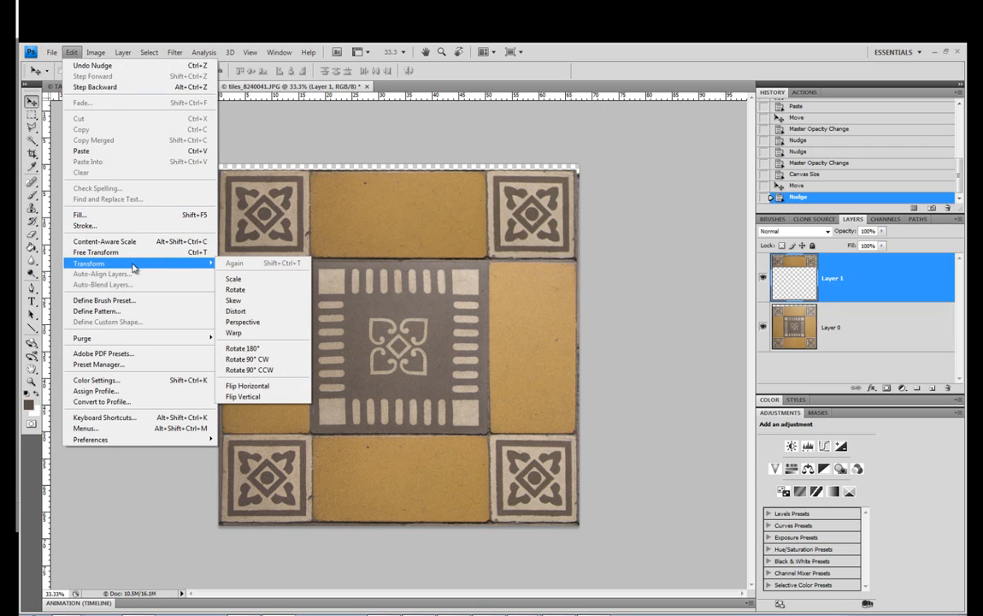
pyautogui.click(271, 396)
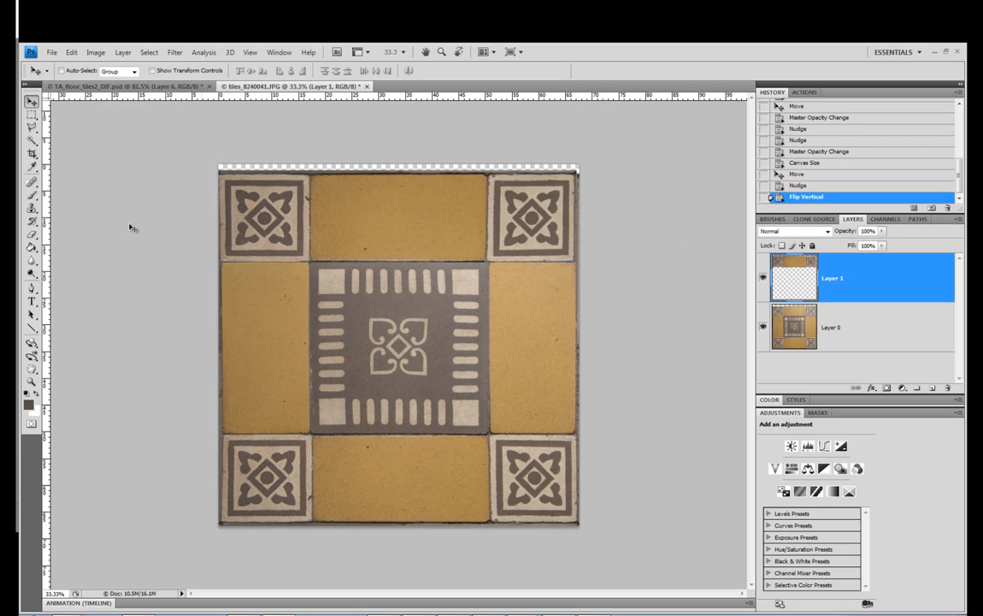
pyautogui.press('Up')
pyautogui.press('Up')
pyautogui.press('Up')
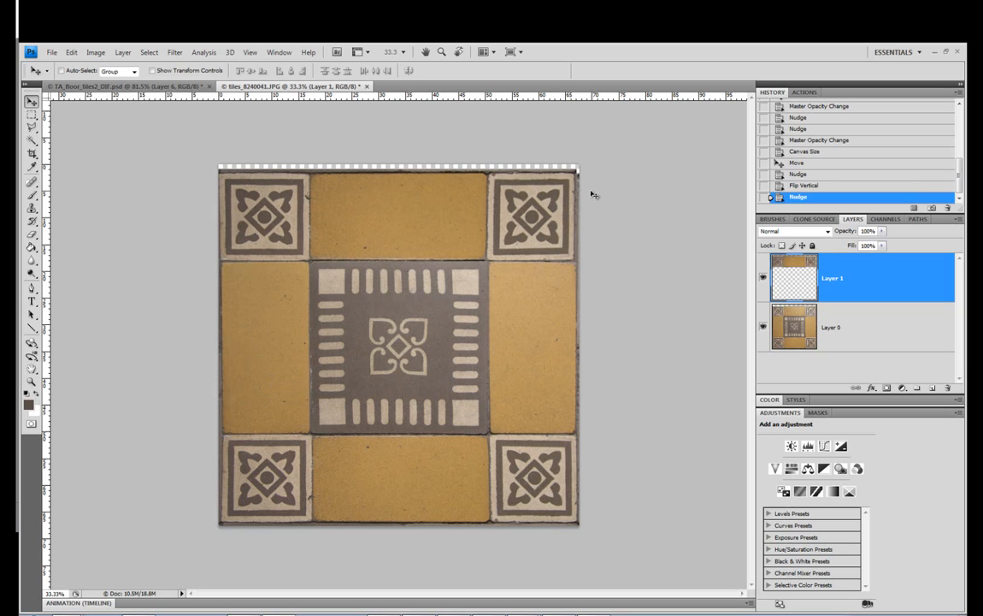
# Add a vertical guide near the tiles' right edge, nudge Layer 1's row right to align its joints, and hide the guides
pyautogui.moveTo(45, 151); pyautogui.dragTo(579, 254)
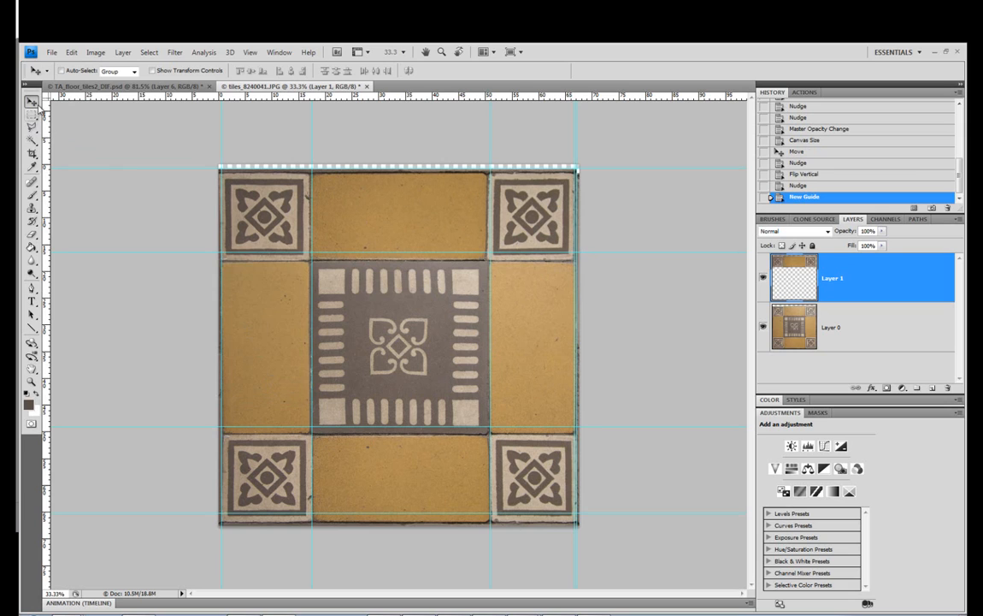
pyautogui.press('Left')
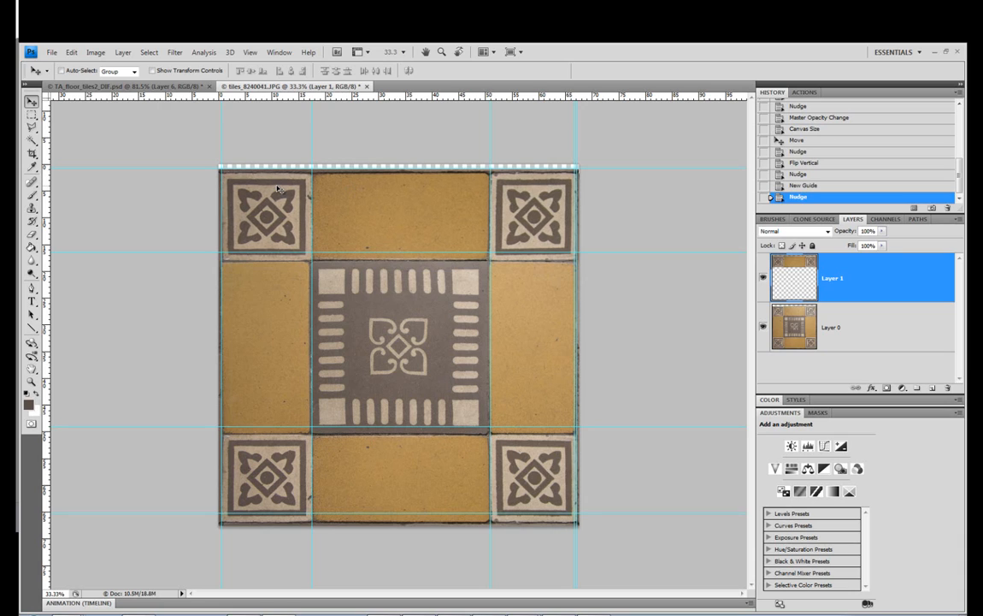
pyautogui.hotkey('ctrl', ';')
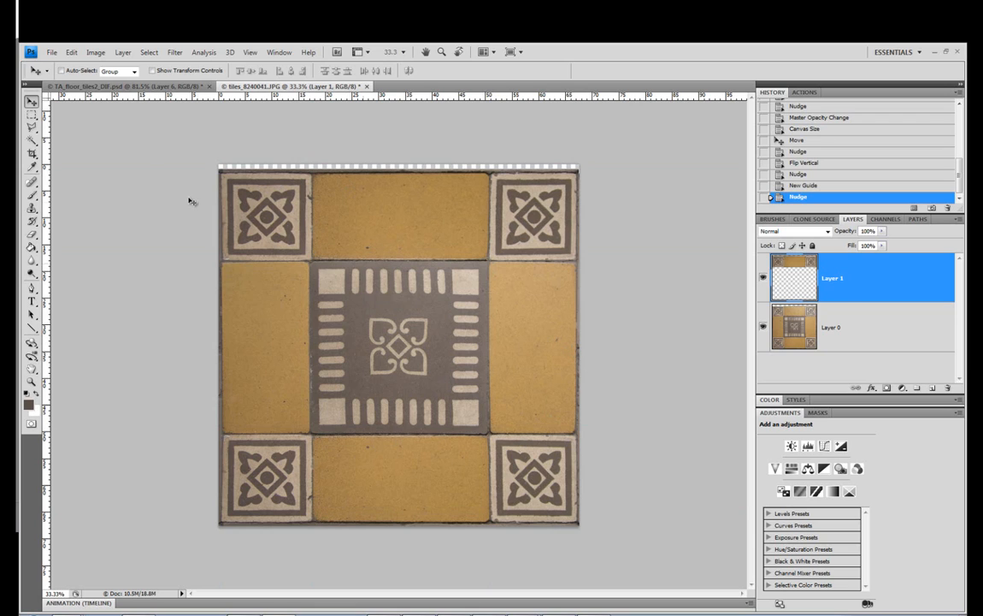
# Select the left yellow tile with the Rectangular Marquee and copy it from Layer 0 onto a new layer
pyautogui.click(31, 115)
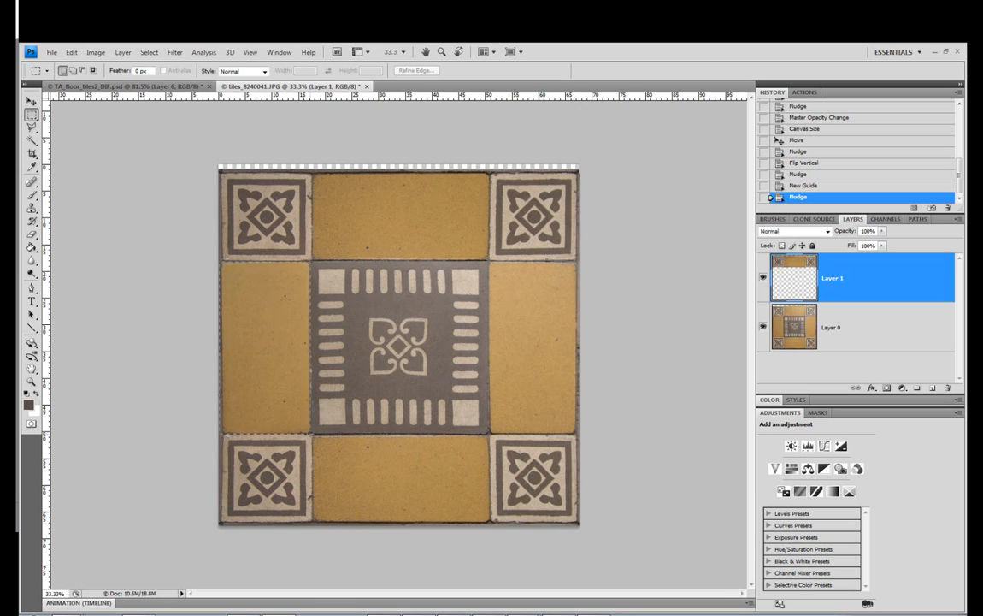
pyautogui.moveTo(221, 433); pyautogui.dragTo(311, 262)
pyautogui.click(845, 336)
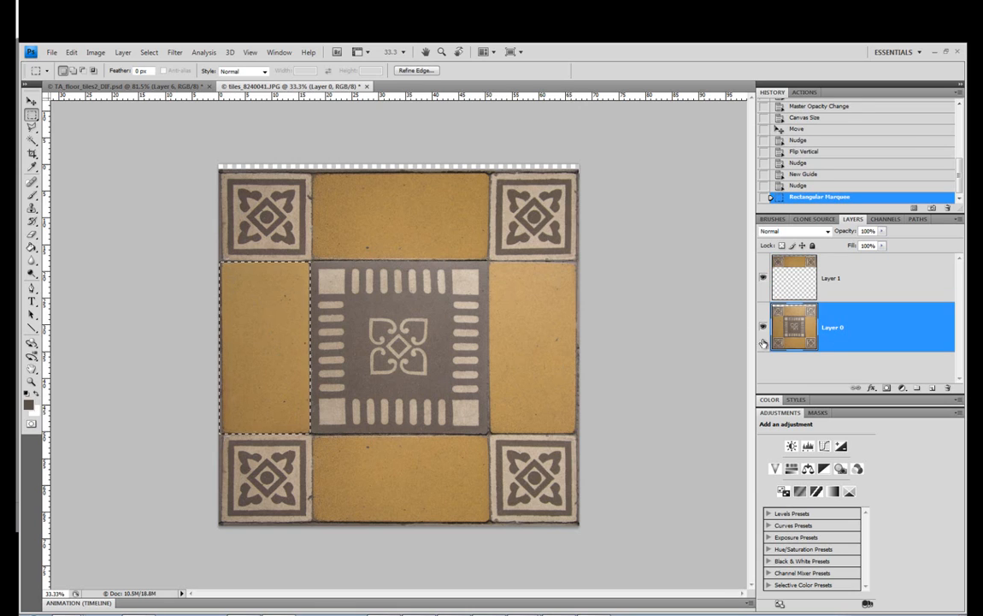
pyautogui.hotkey('ctrl', 'c')
pyautogui.hotkey('ctrl', 'v')
pyautogui.press('v')
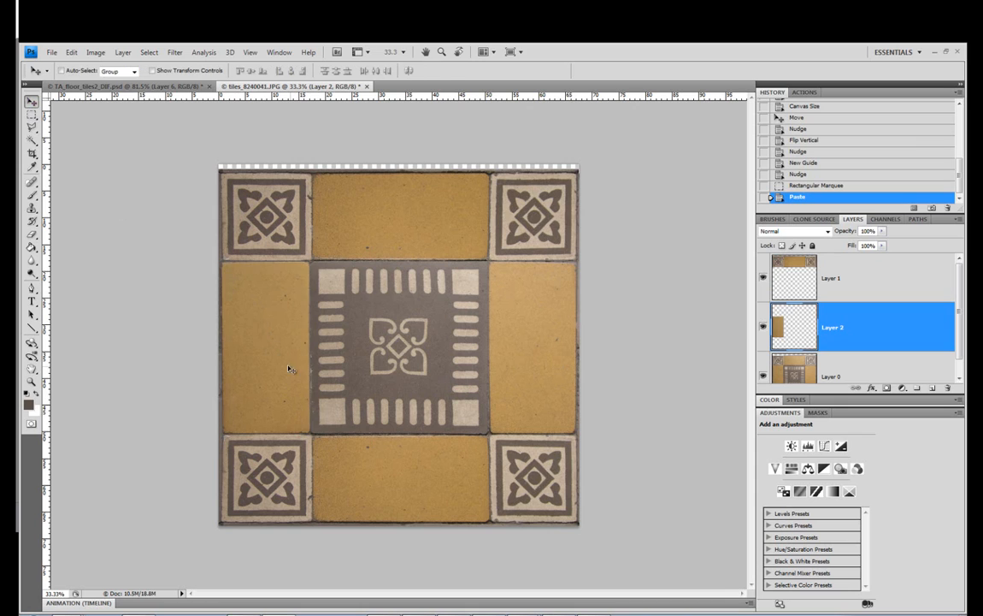
# Move the copied yellow tile over the right yellow tile, flip it horizontally, and nudge it right at 100% opacity
pyautogui.moveTo(417, 367); pyautogui.dragTo(560, 357)
pyautogui.click(71, 53)
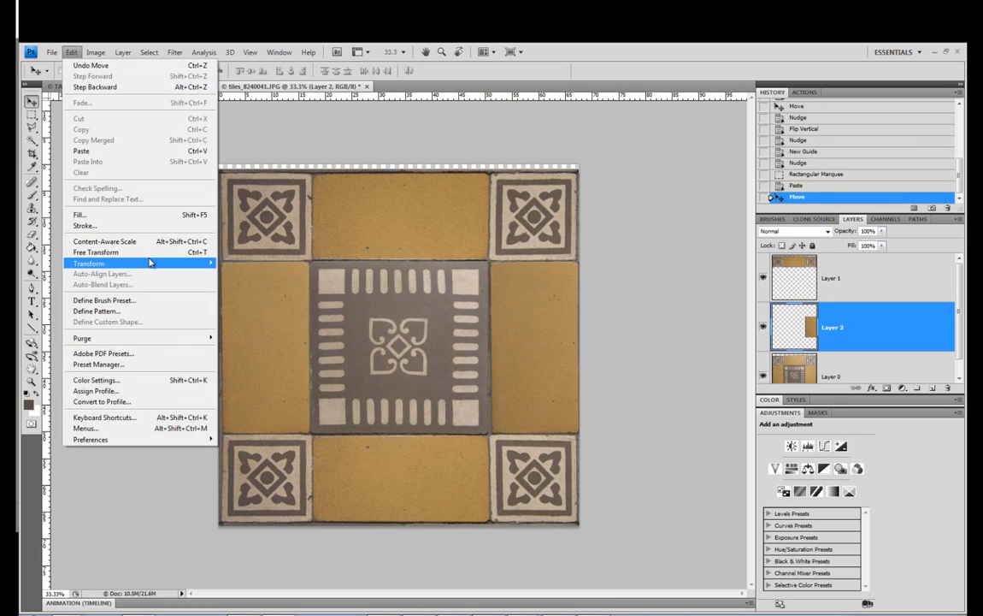
pyautogui.moveTo(150, 263)
pyautogui.click(248, 386)
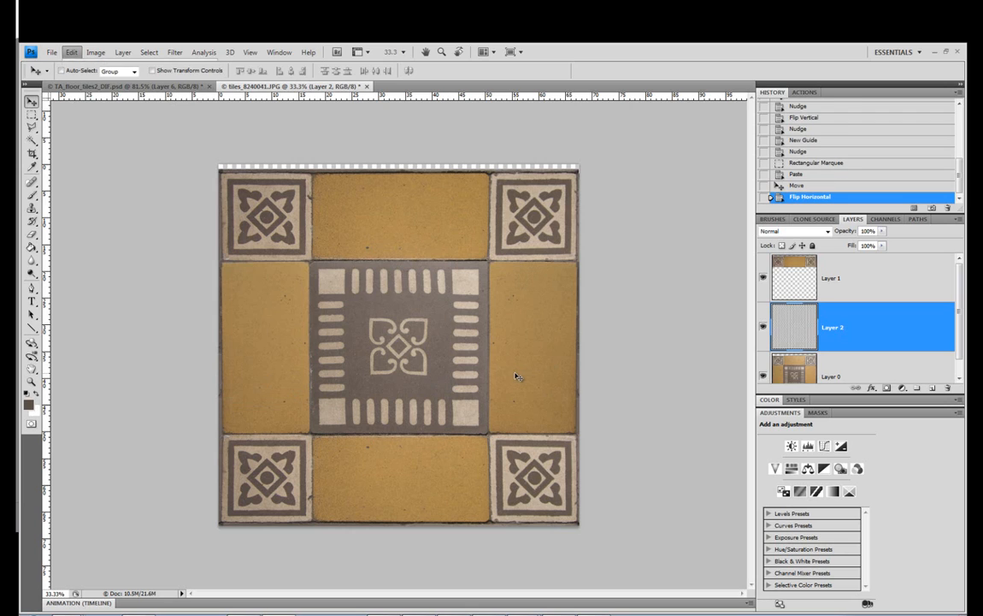
pyautogui.press('0')
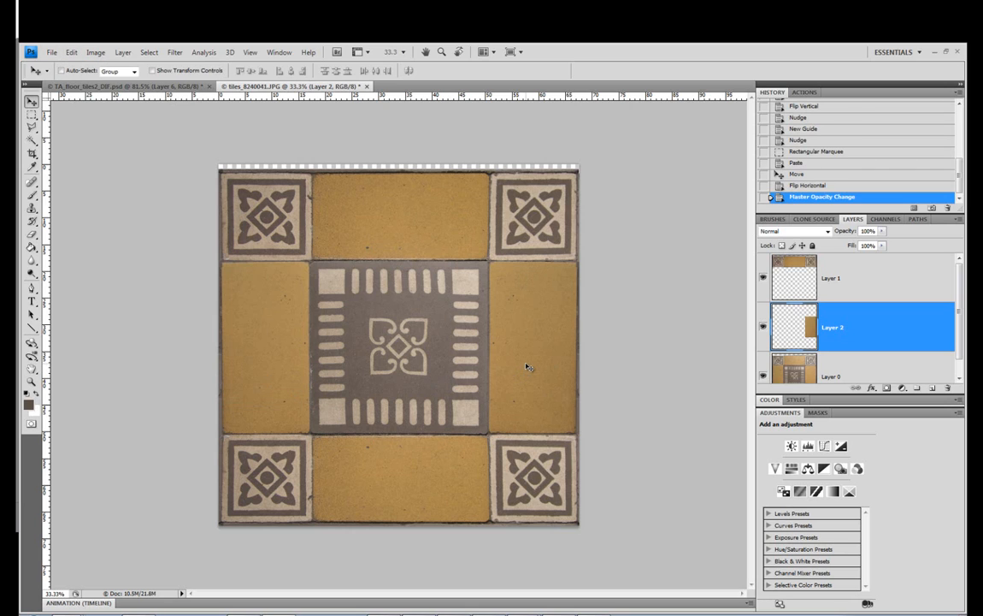
pyautogui.press('Right')
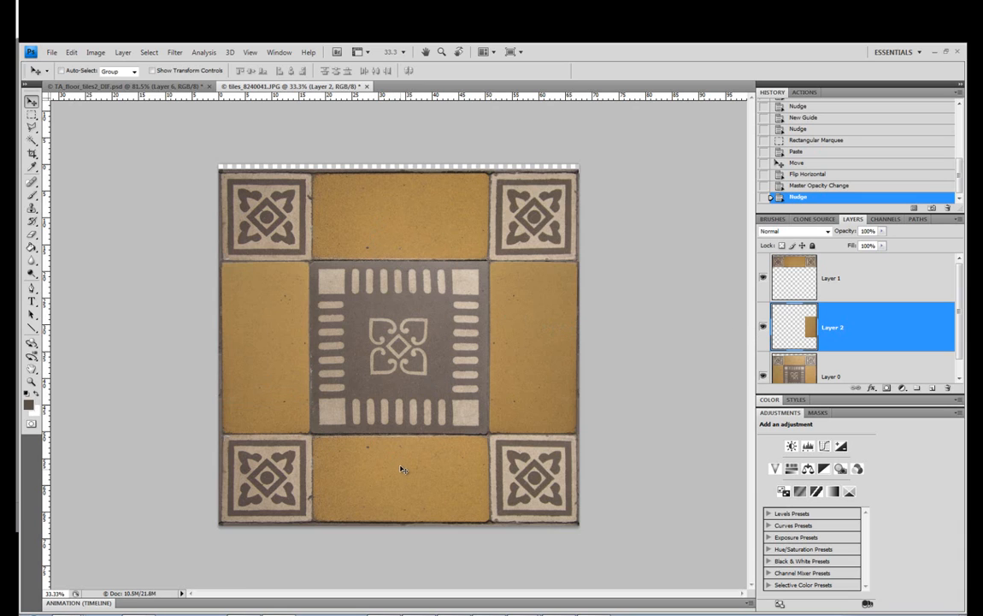
# Create a new layer above Layer 1 and clone over the top yellow tile with an 87 px Clone Stamp brush
pyautogui.click(32, 208)
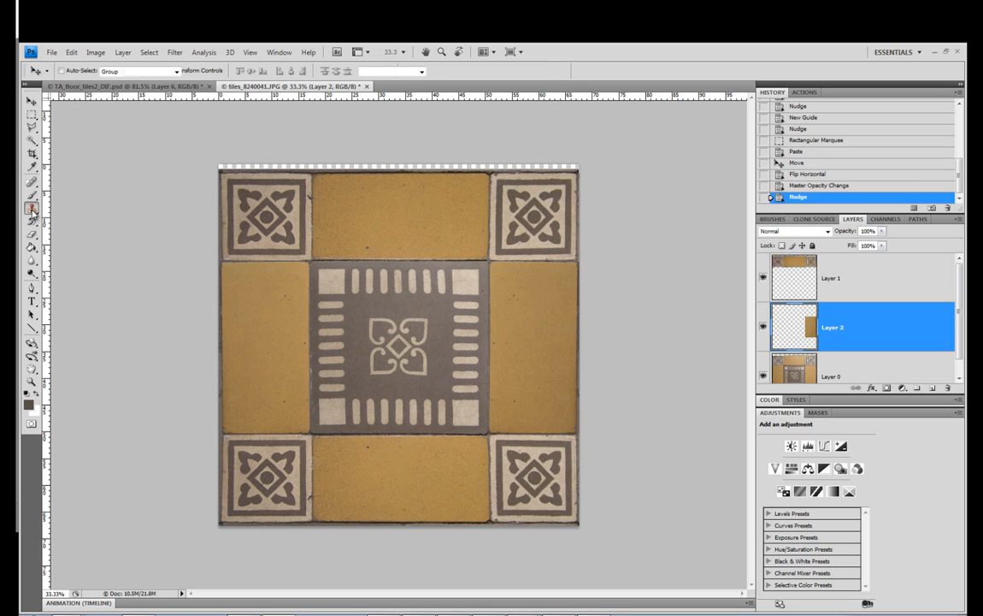
pyautogui.click(877, 295)
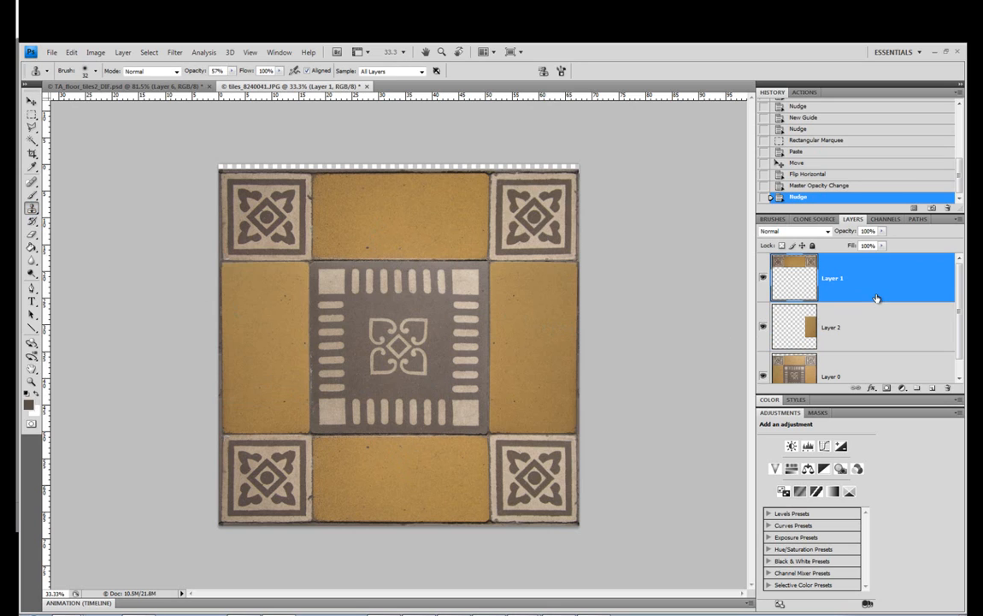
pyautogui.click(932, 388)
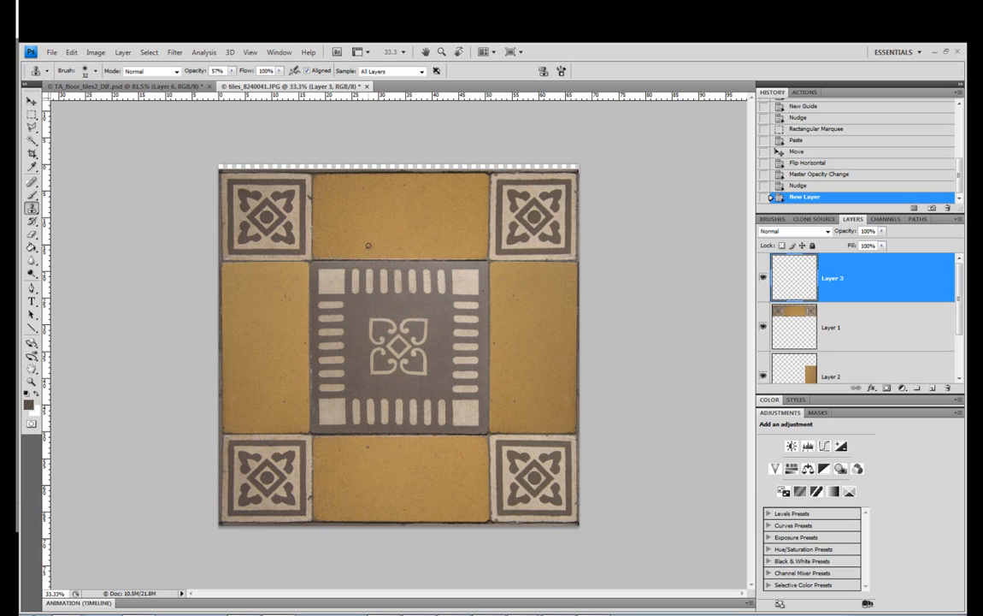
pyautogui.rightClick(408, 227)
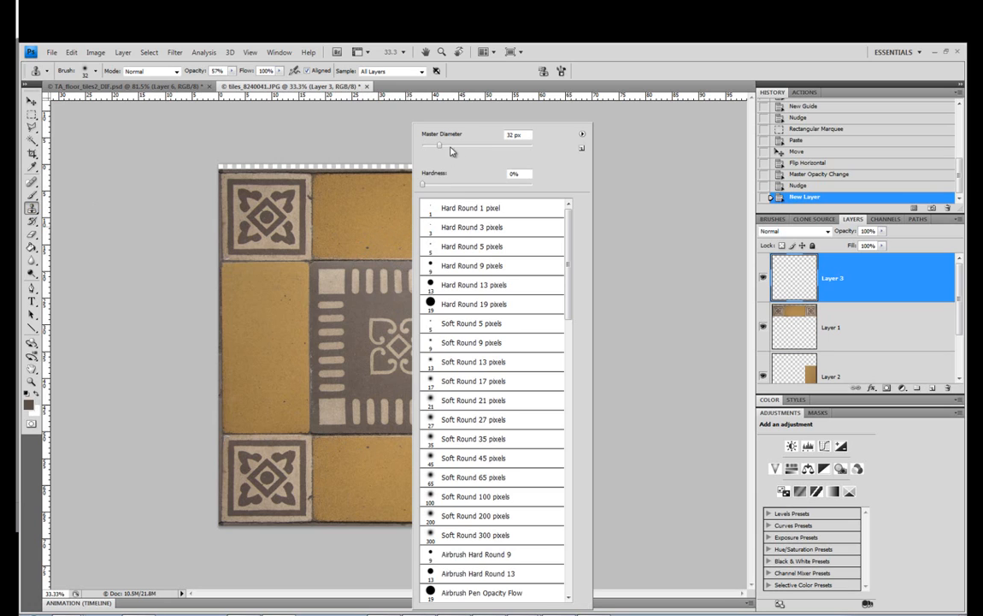
pyautogui.keyDown('alt'); pyautogui.click(384, 224); pyautogui.keyUp('alt')
pyautogui.moveTo(371, 246); pyautogui.dragTo(371, 240)
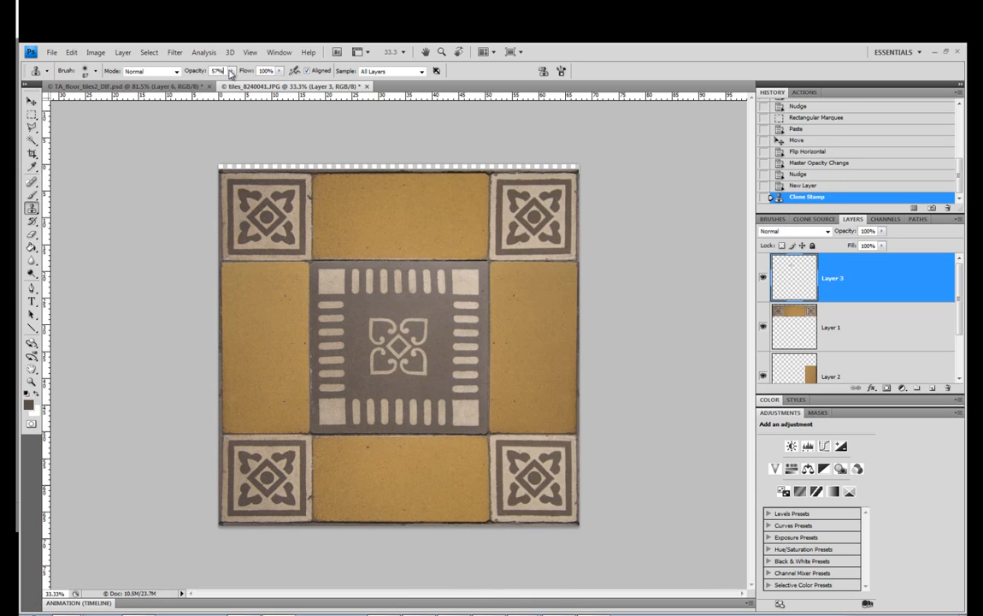
# Set the Clone Stamp opacity to 100% and cover the dark speck near the top yellow tile's lower edge
pyautogui.moveTo(231, 71); pyautogui.dragTo(277, 86)
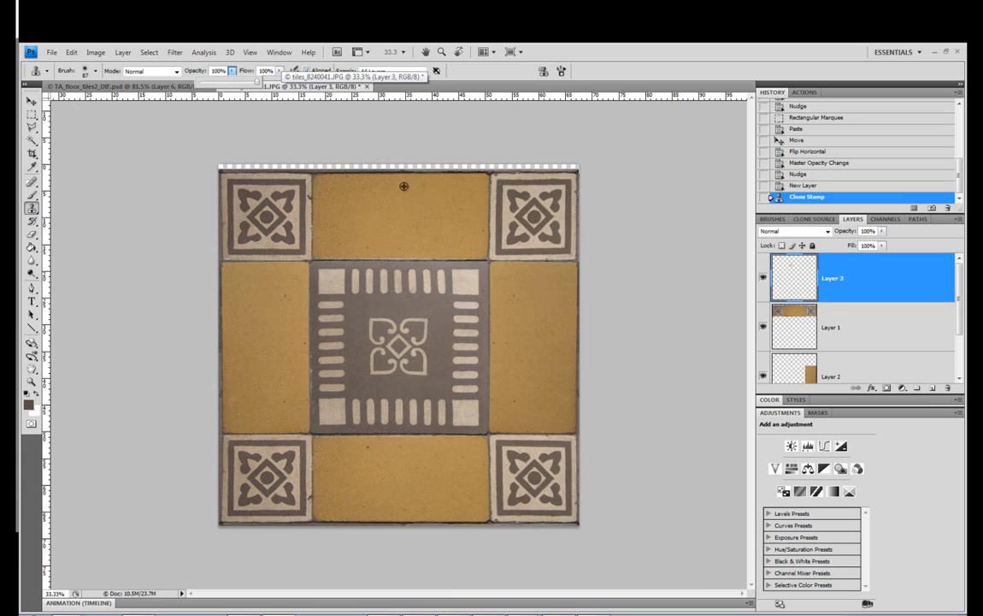
pyautogui.click(286, 297)
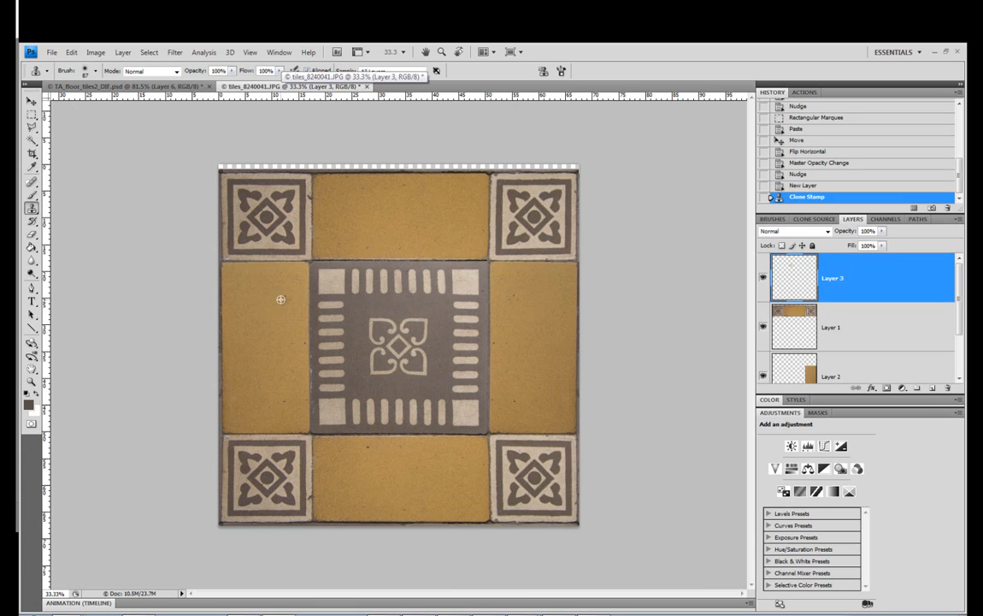
pyautogui.keyDown('alt'); pyautogui.click(282, 298); pyautogui.keyUp('alt')
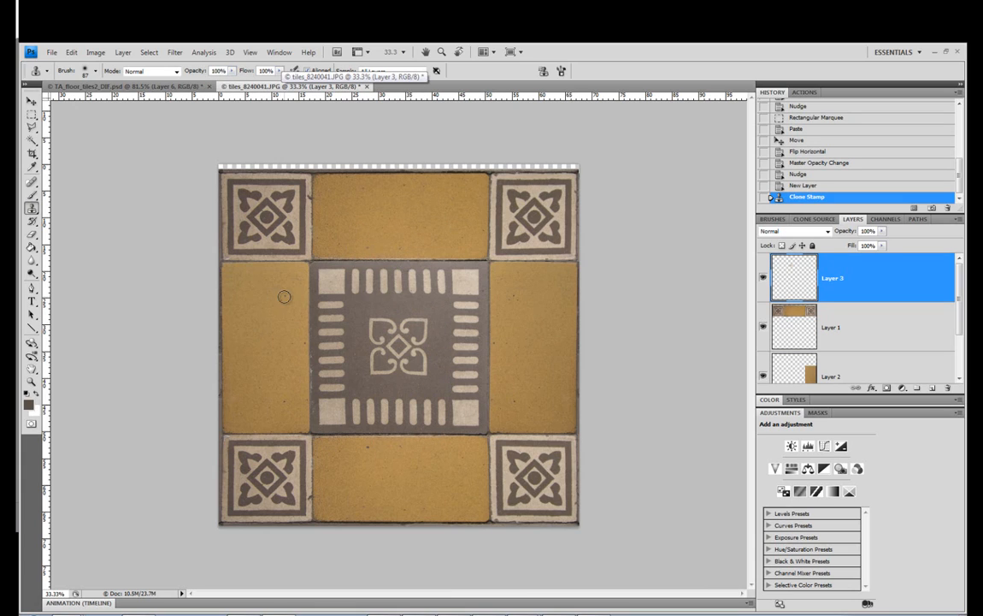
pyautogui.click(374, 243)
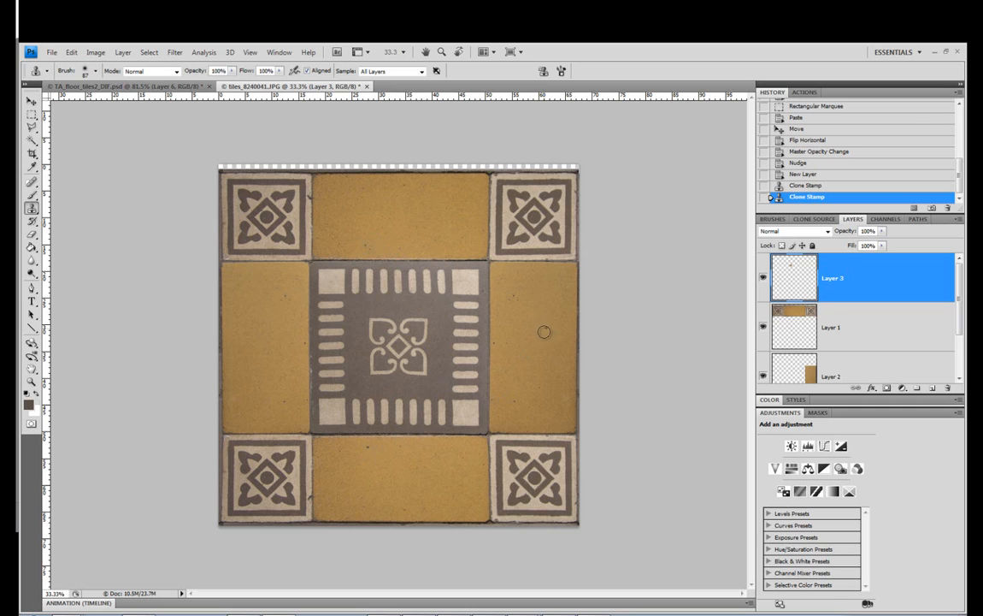
# Clone specks and clean surface between the bottom, right and left yellow tiles on Layer 3 to vary their repeated marks
pyautogui.click(370, 445)
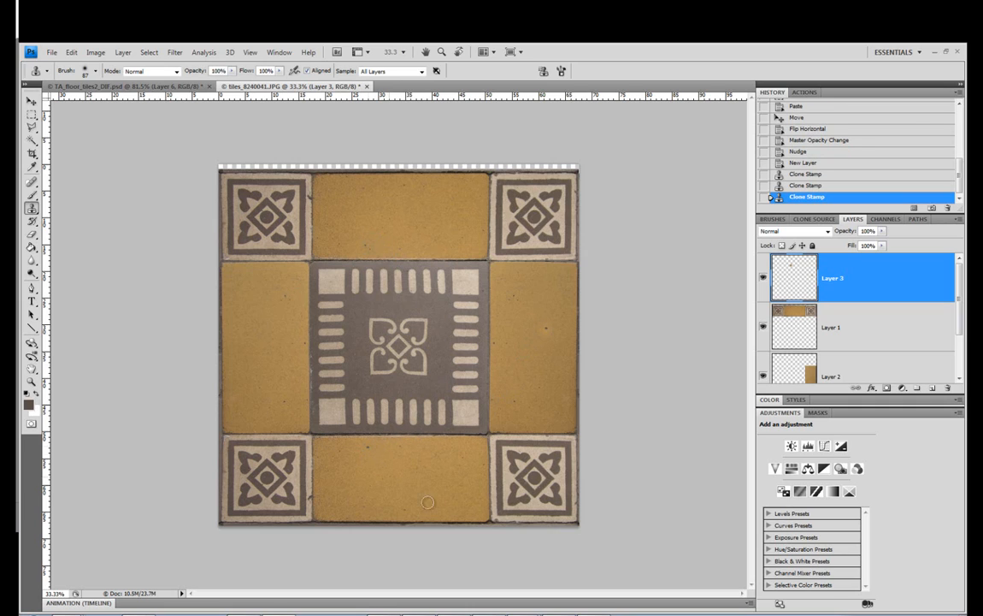
pyautogui.click(347, 441)
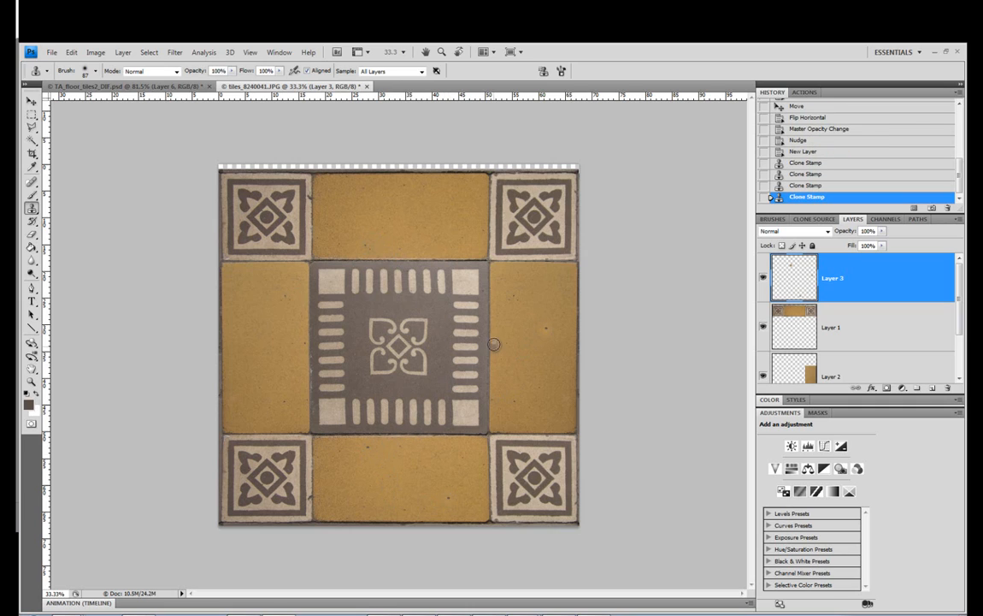
pyautogui.keyDown('alt'); pyautogui.click(518, 298); pyautogui.keyUp('alt')
pyautogui.click(513, 322)
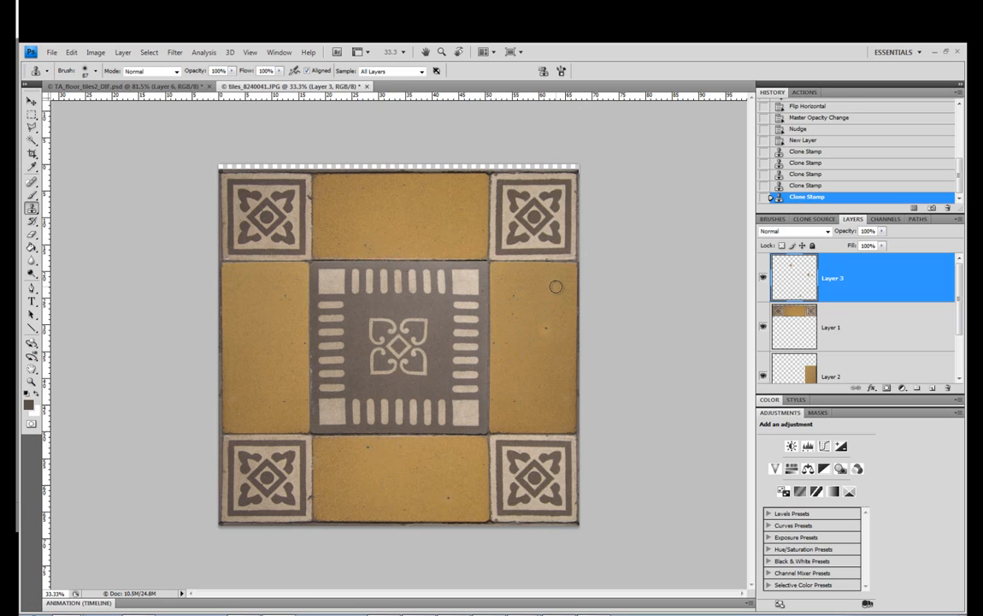
pyautogui.click(551, 351)
pyautogui.click(479, 348)
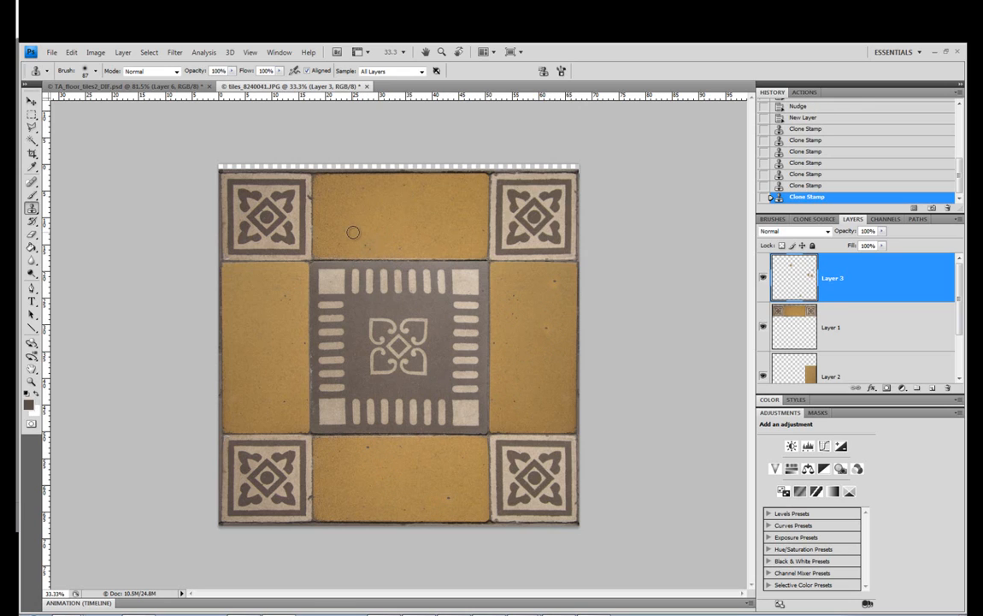
pyautogui.keyDown('alt'); pyautogui.click(281, 397); pyautogui.keyUp('alt')
pyautogui.click(239, 366)
# Select the center patterned tile on Layer 0 and add a Levels adjustment layer masked to that selection
pyautogui.scroll(-2, 845, 290)
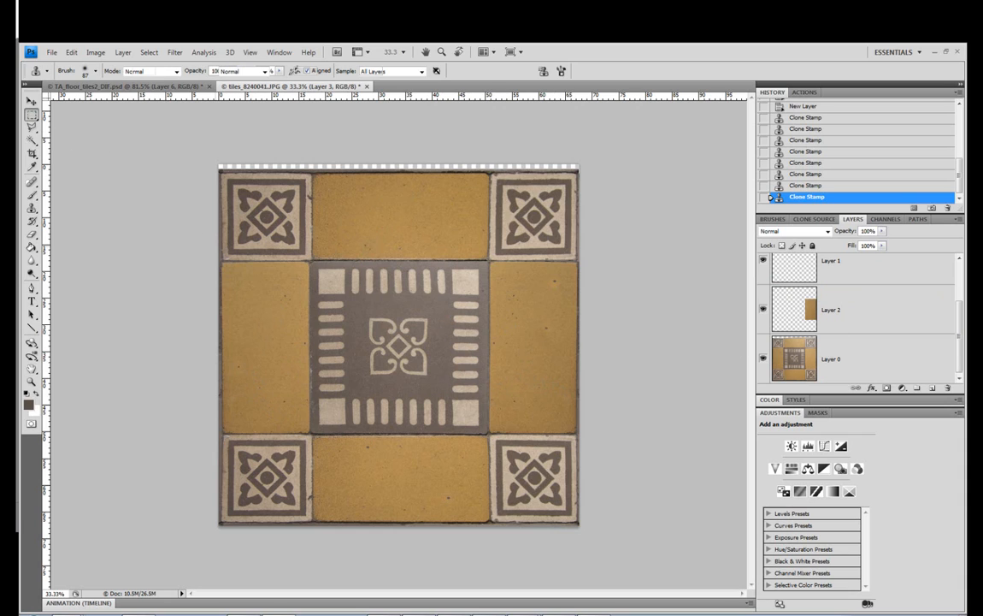
pyautogui.click(30, 114)
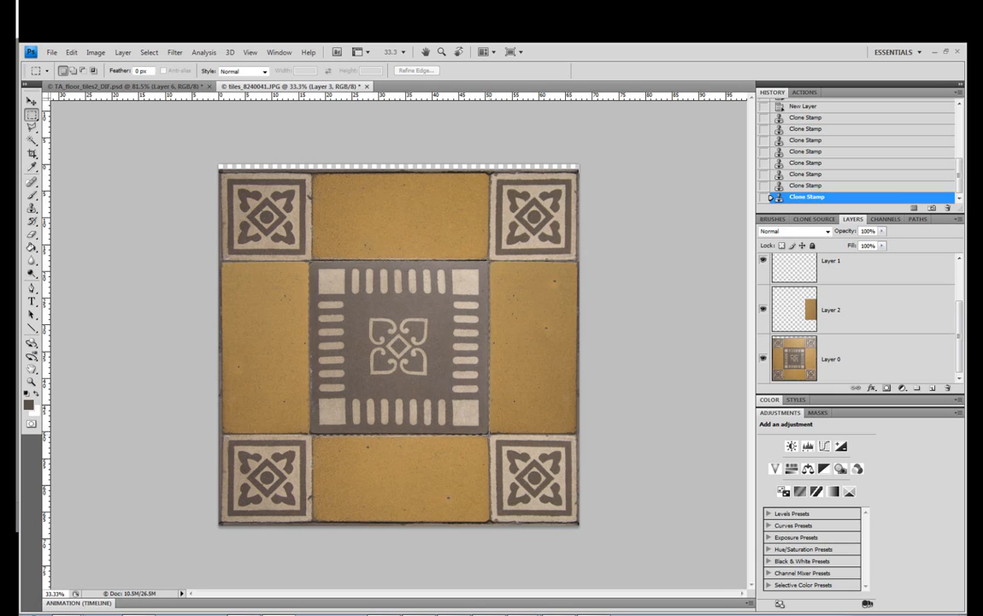
pyautogui.moveTo(310, 261); pyautogui.dragTo(490, 435)
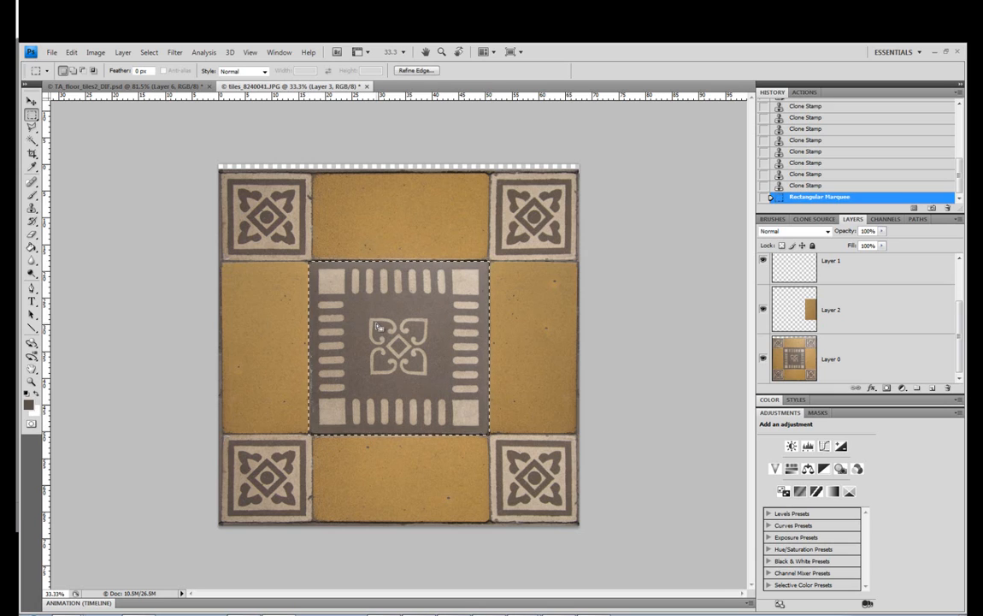
pyautogui.click(859, 354)
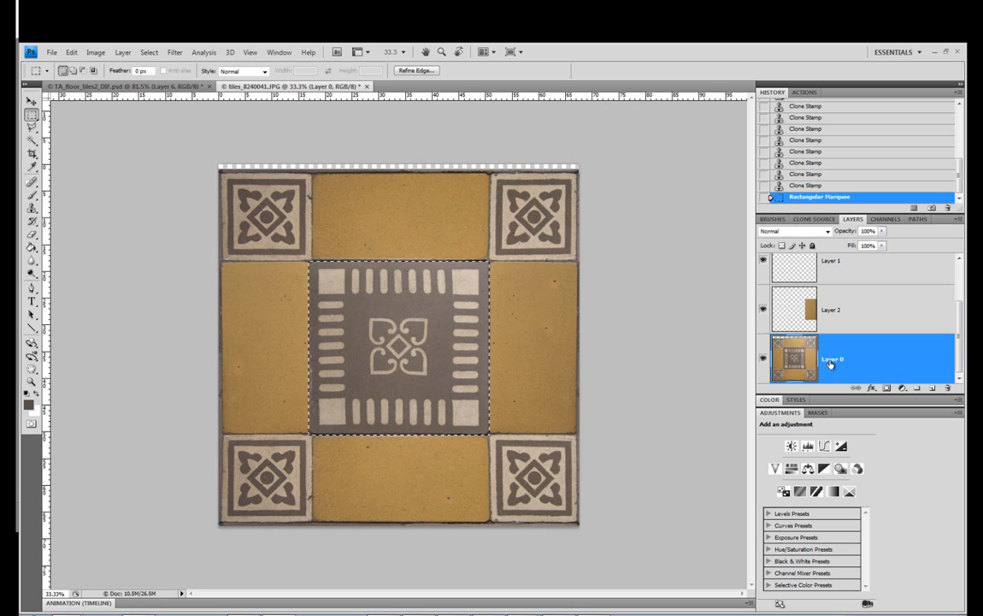
pyautogui.click(903, 389)
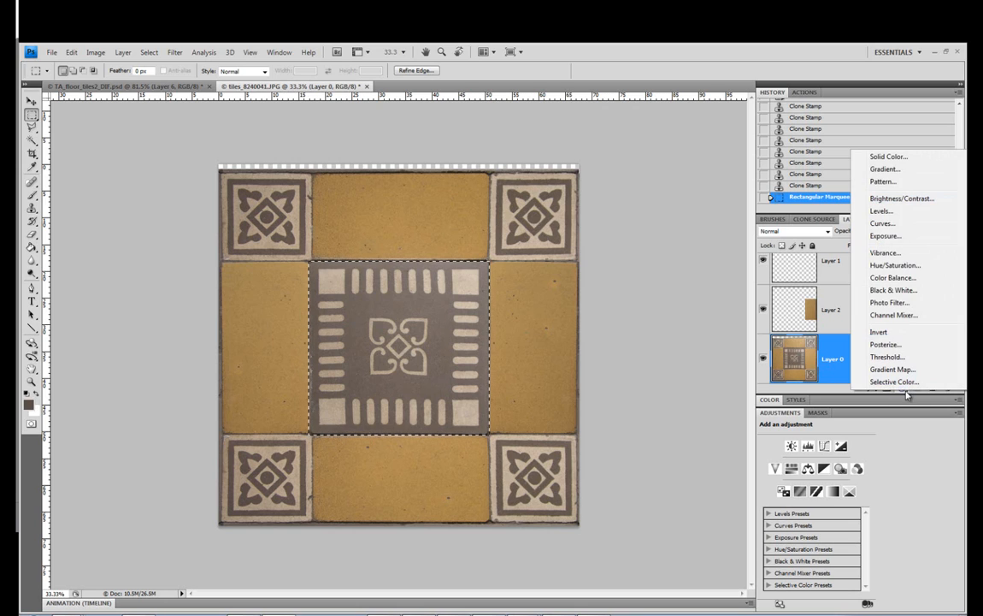
pyautogui.click(901, 213)
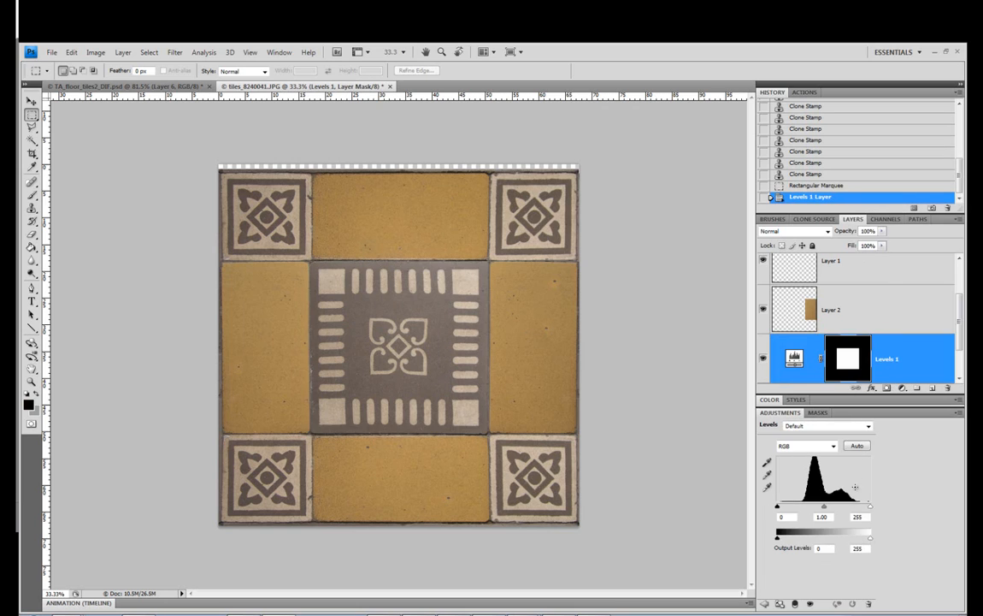
# Darken the center tile in Levels 1 with black input 23 and midtone 0.83, and set a soft 453 px brush for its mask
pyautogui.moveTo(823, 514); pyautogui.dragTo(786, 507)
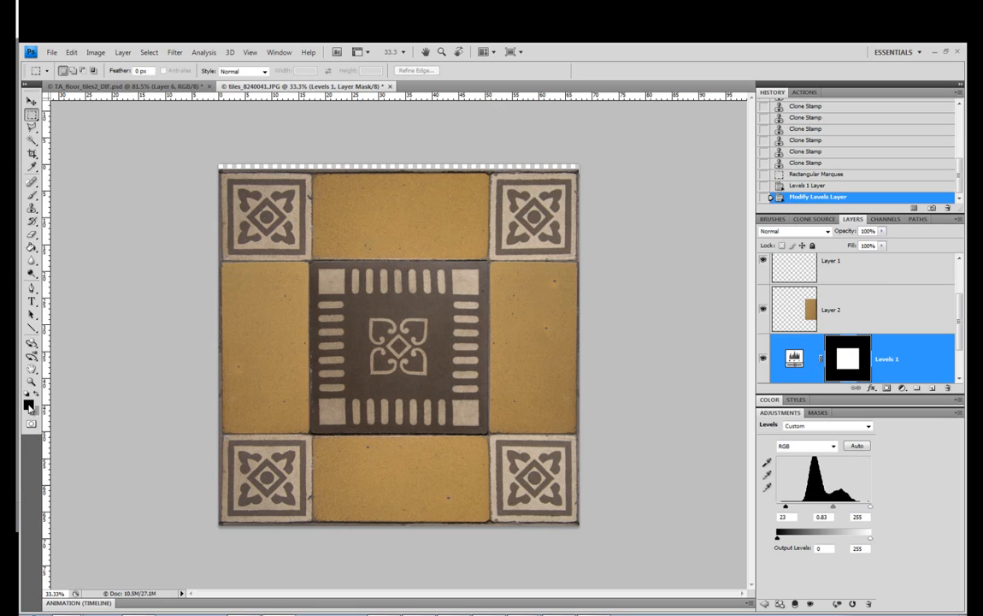
pyautogui.click(33, 196)
pyautogui.rightClick(344, 355)
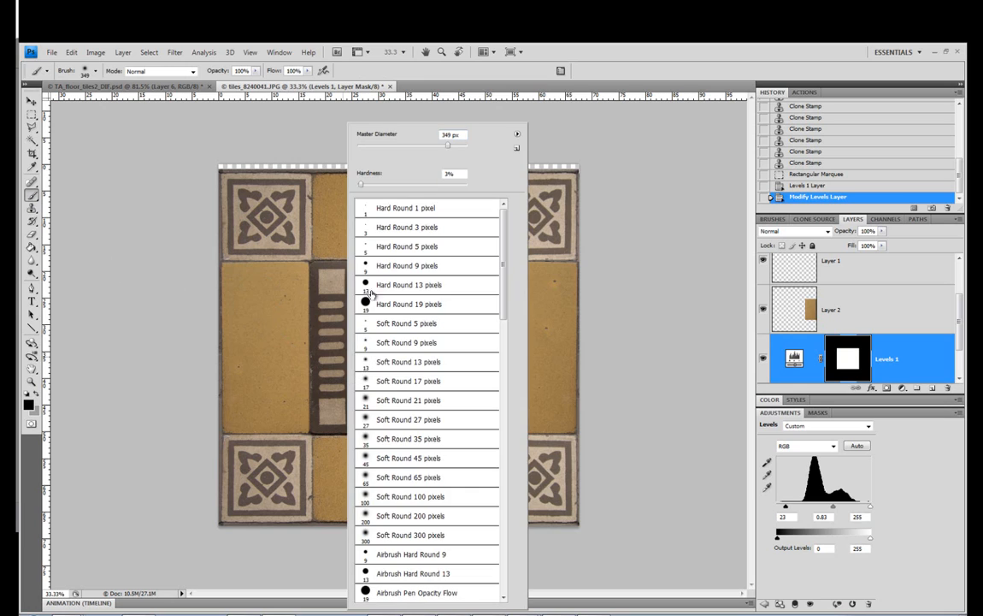
pyautogui.moveTo(448, 145); pyautogui.dragTo(452, 145)
pyautogui.moveTo(362, 187); pyautogui.dragTo(358, 187)
pyautogui.moveTo(451, 146); pyautogui.dragTo(454, 148)
pyautogui.click(845, 363)
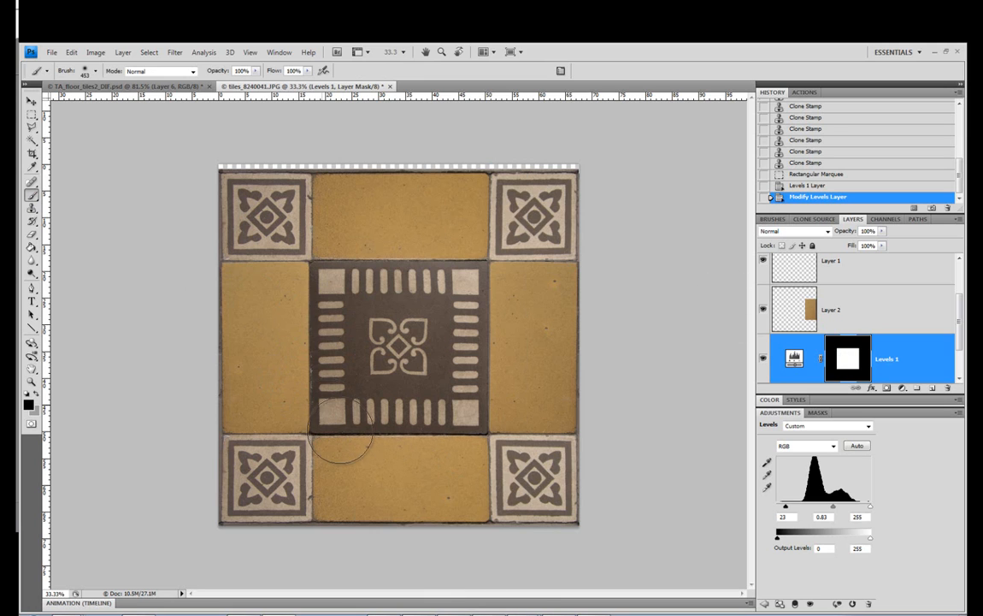
# Paint black diagonally over the lower-left half of the Levels 1 mask so the darkening affects only the center tile's upper-right part
pyautogui.moveTo(340, 436)
pyautogui.mouseDown()
pyautogui.moveTo(305, 358)
pyautogui.moveTo(371, 462)
pyautogui.mouseUp()
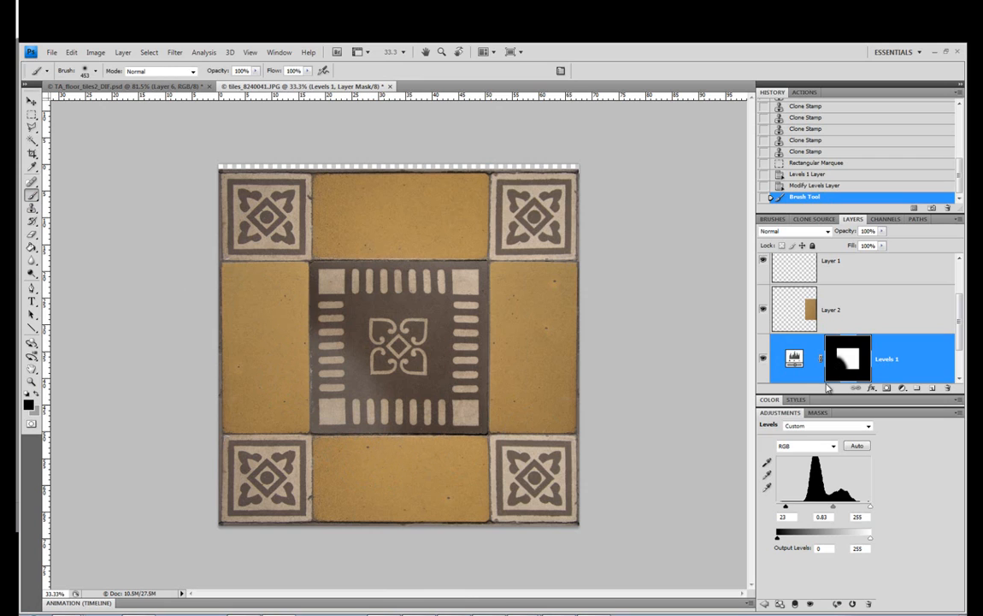
pyautogui.click(765, 360)
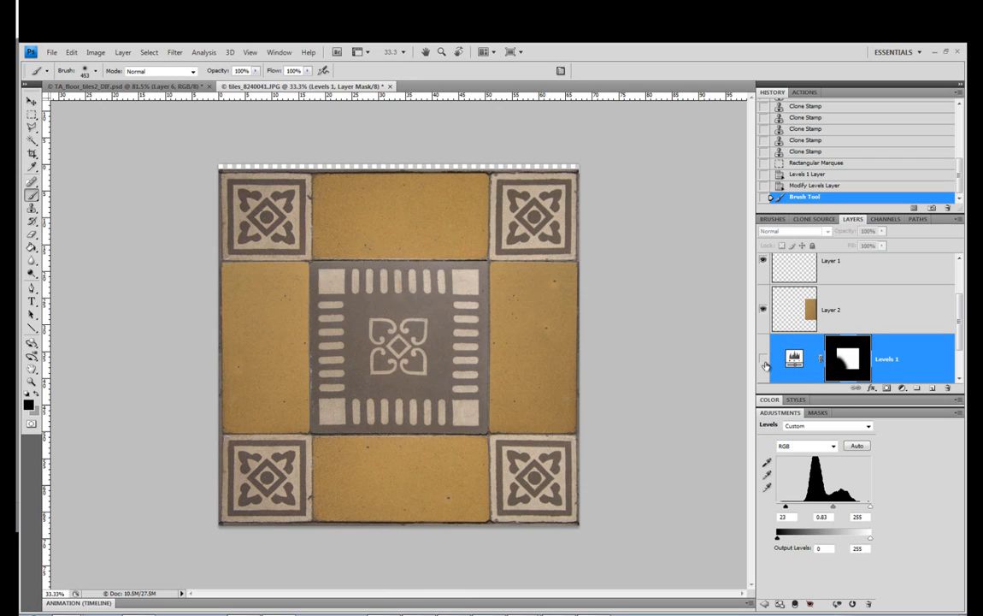
pyautogui.click(765, 360)
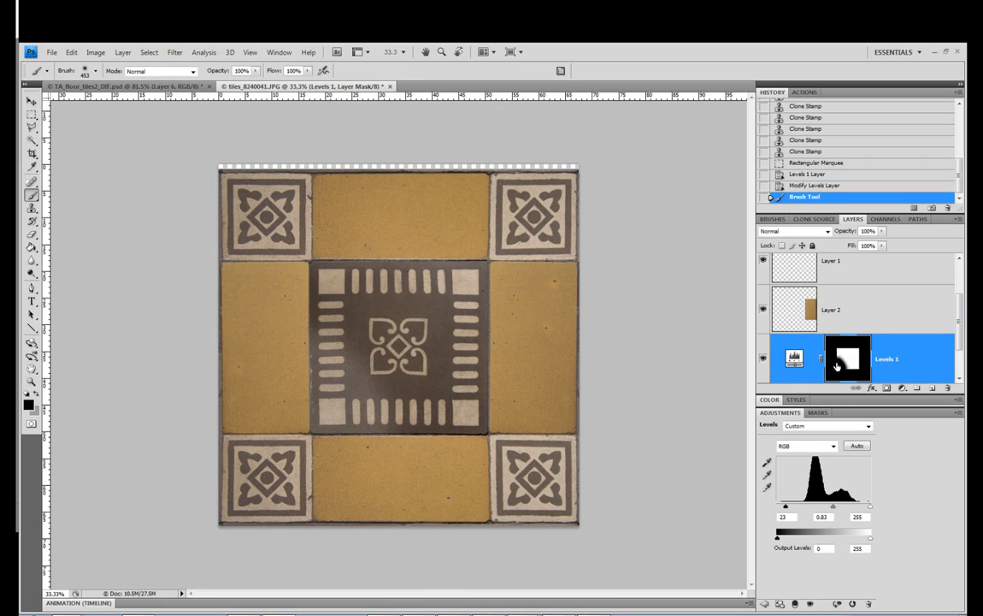
pyautogui.moveTo(305, 273)
pyautogui.mouseDown()
pyautogui.moveTo(456, 461)
pyautogui.moveTo(285, 278)
pyautogui.moveTo(513, 532)
pyautogui.mouseUp()
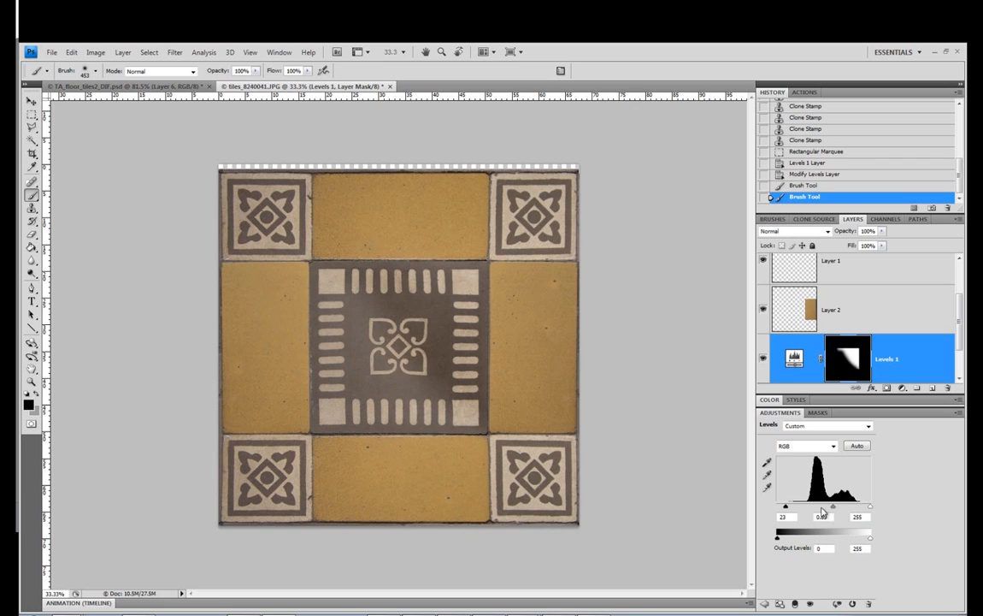
# Set the Levels 1 midtone to 1.08 and compare the center tile with the adjustment hidden and shown
pyautogui.moveTo(834, 507); pyautogui.dragTo(827, 507)
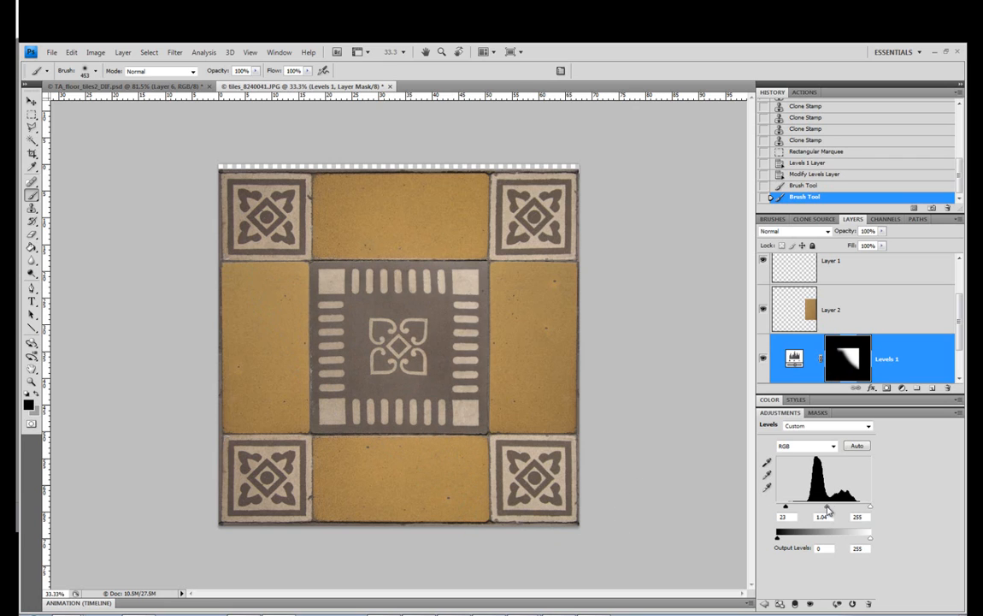
pyautogui.click(762, 359)
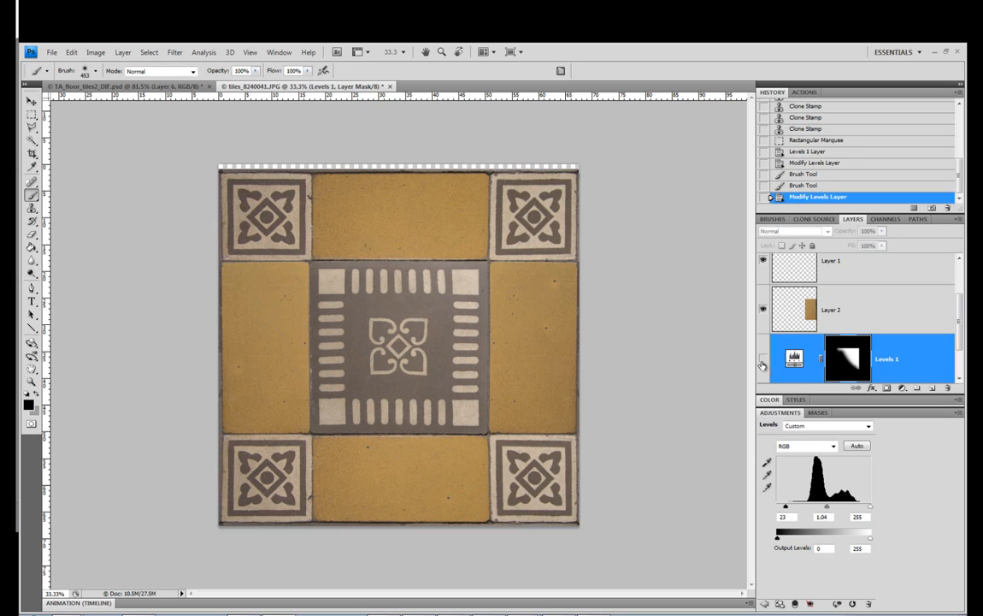
pyautogui.click(763, 360)
pyautogui.moveTo(827, 507); pyautogui.dragTo(826, 508)
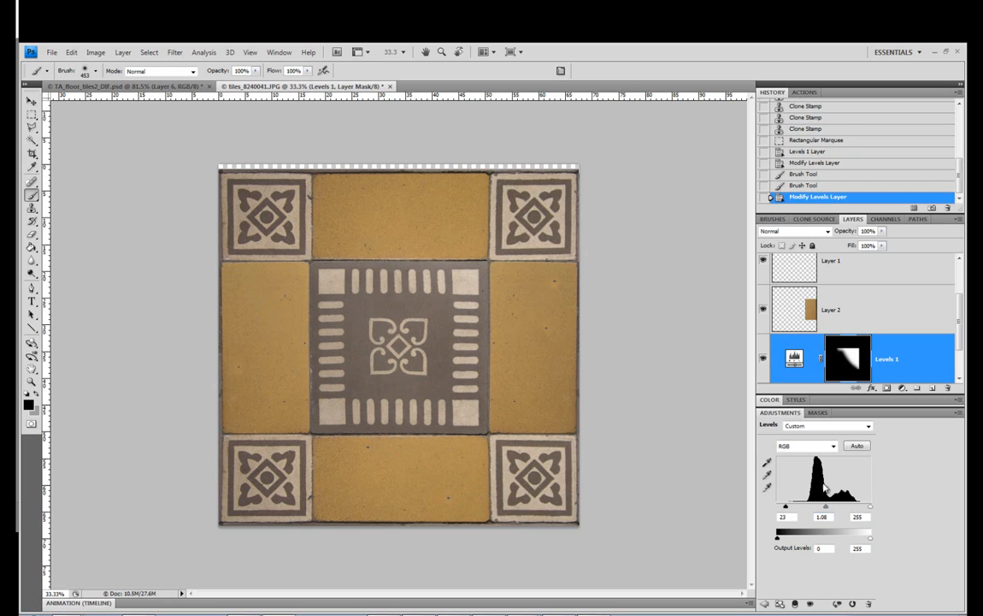
pyautogui.click(764, 361)
pyautogui.click(763, 361)
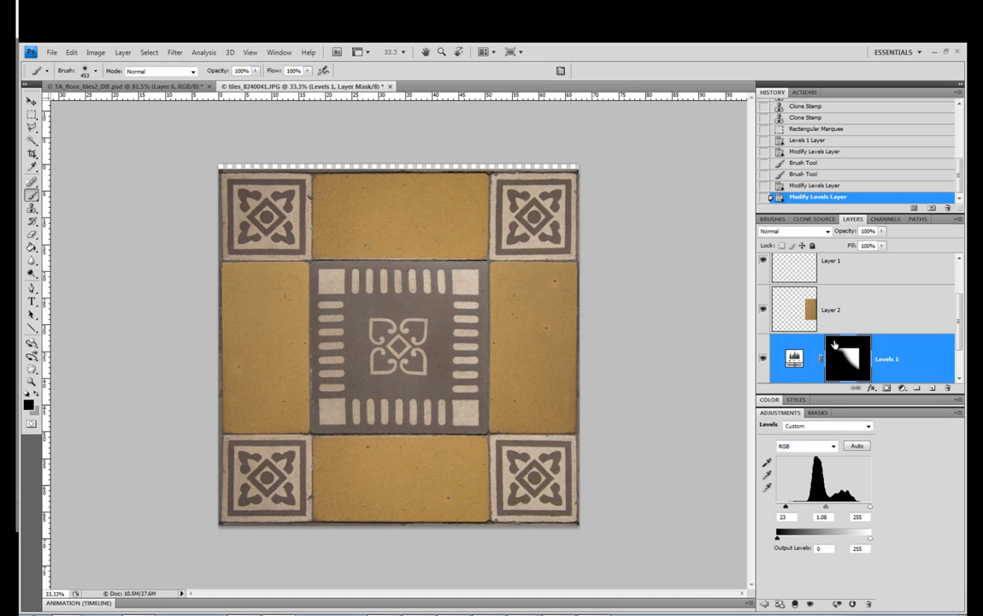
# Select the center patterned tile with the Rectangular Marquee and paste a copy of it from Layer 0 onto a new layer
pyautogui.scroll(-1, 835, 344)
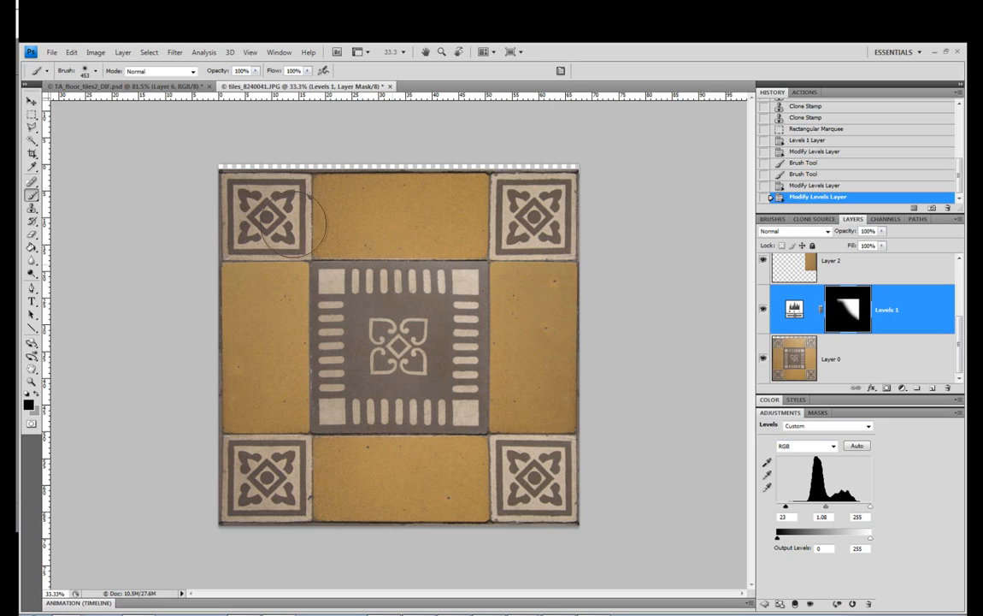
pyautogui.click(36, 114)
pyautogui.click(36, 114)
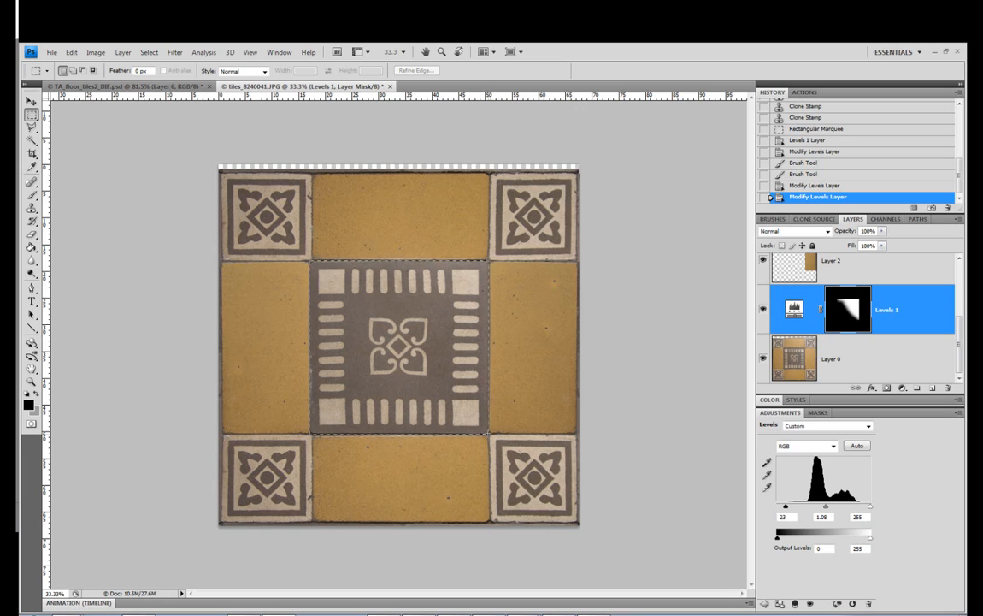
pyautogui.moveTo(487, 434); pyautogui.dragTo(489, 435)
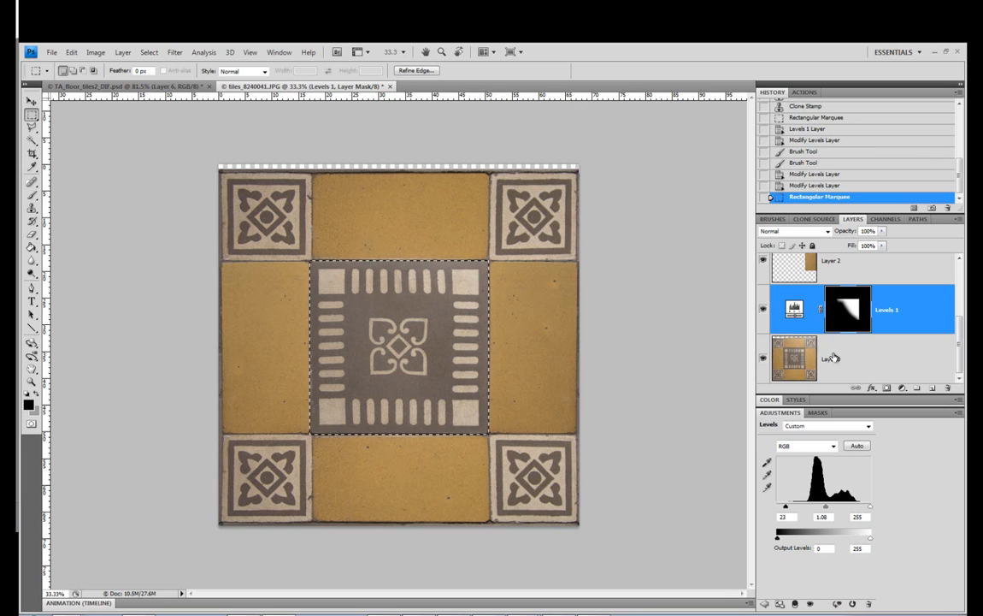
pyautogui.click(799, 362)
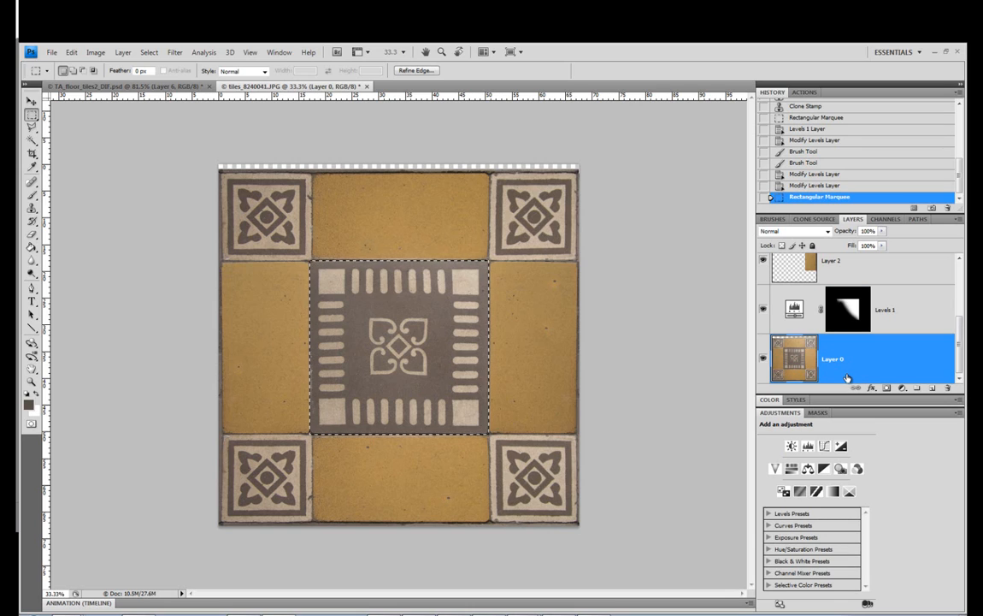
pyautogui.hotkey('ctrl', 'v')
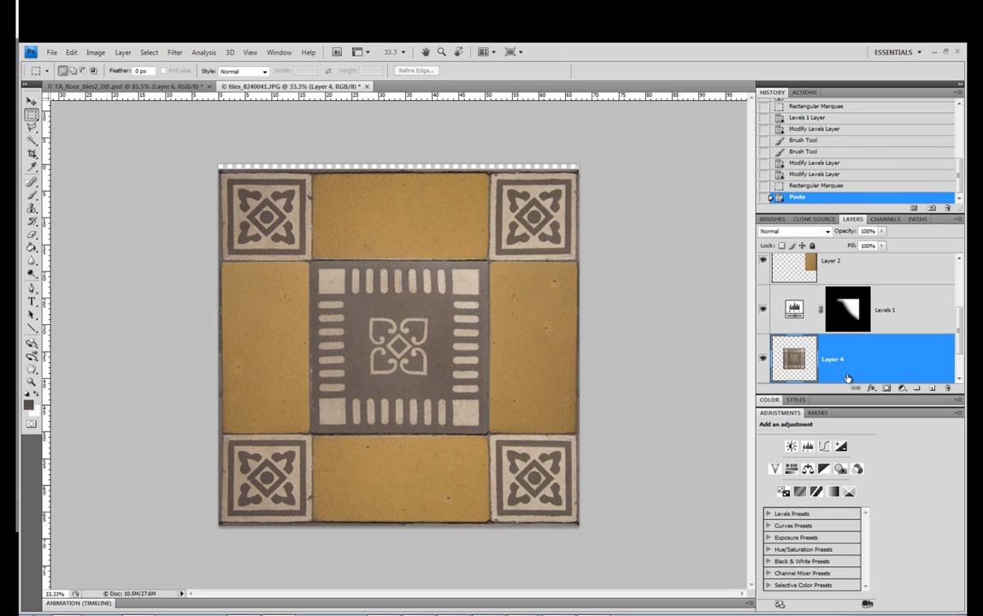
pyautogui.click(765, 360)
pyautogui.click(764, 360)
# Add a Brightness/Contrast adjustment clipped to the center tile copy on Layer 4 and set its contrast to 26
pyautogui.click(902, 387)
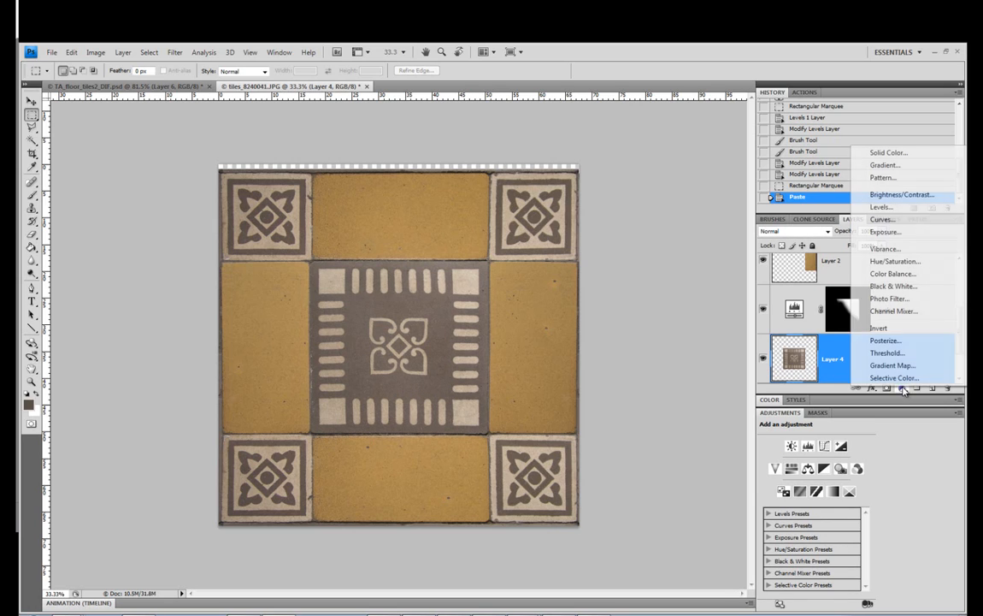
pyautogui.click(891, 198)
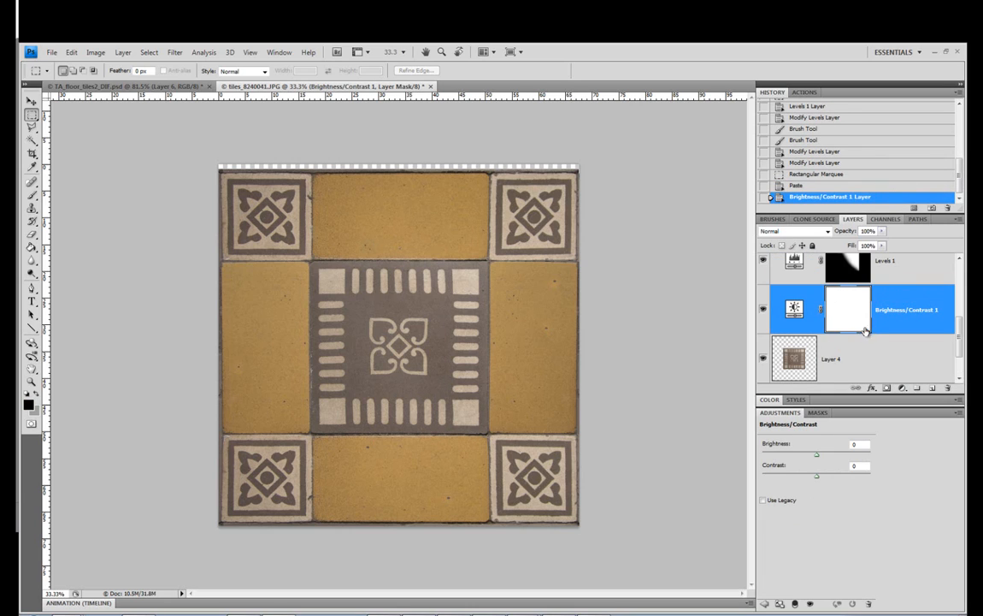
pyautogui.keyDown('alt'); pyautogui.click(912, 335); pyautogui.keyUp('alt')
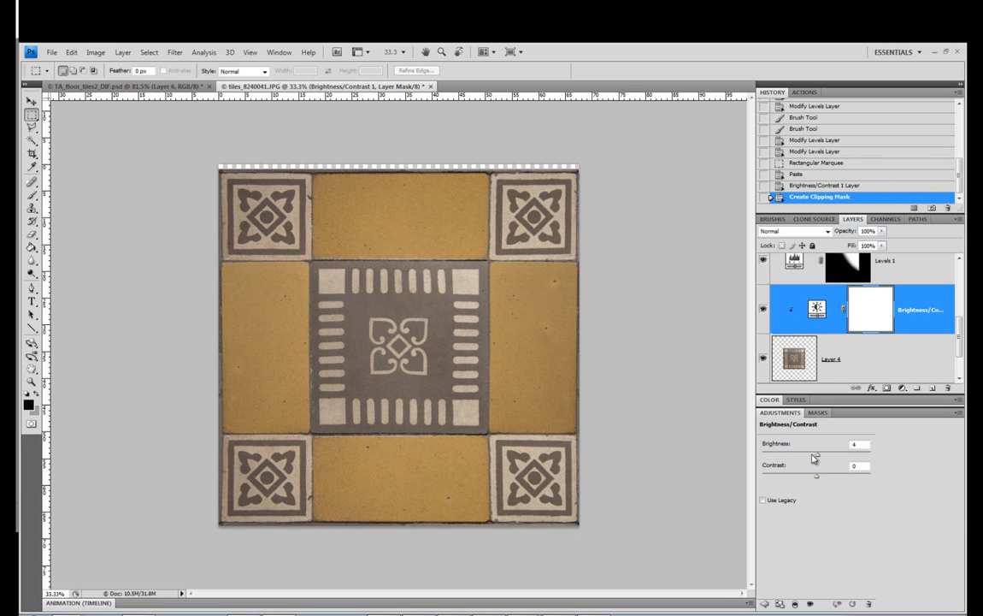
pyautogui.moveTo(816, 454); pyautogui.dragTo(849, 479)
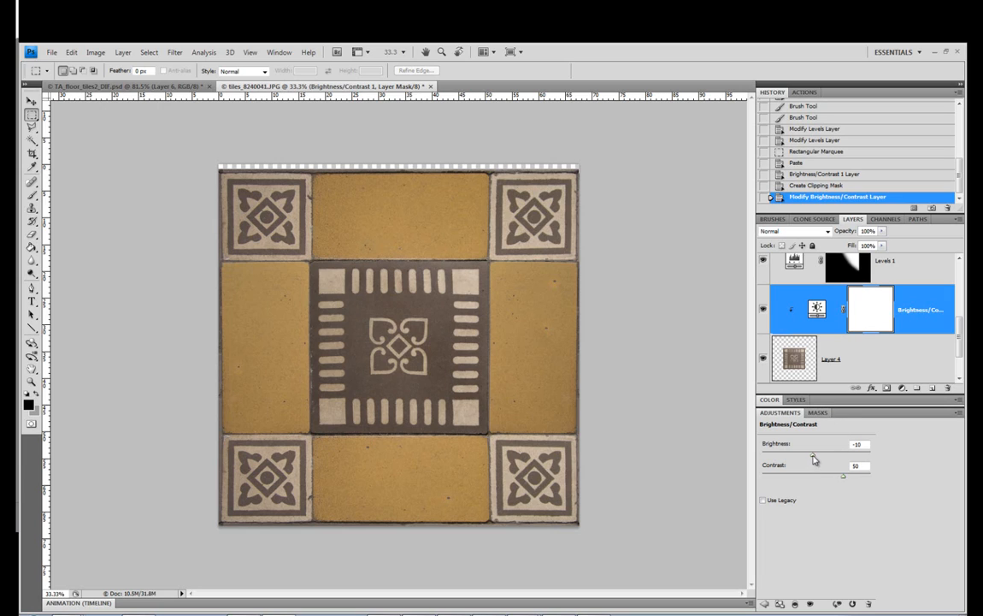
pyautogui.moveTo(813, 459); pyautogui.dragTo(833, 481)
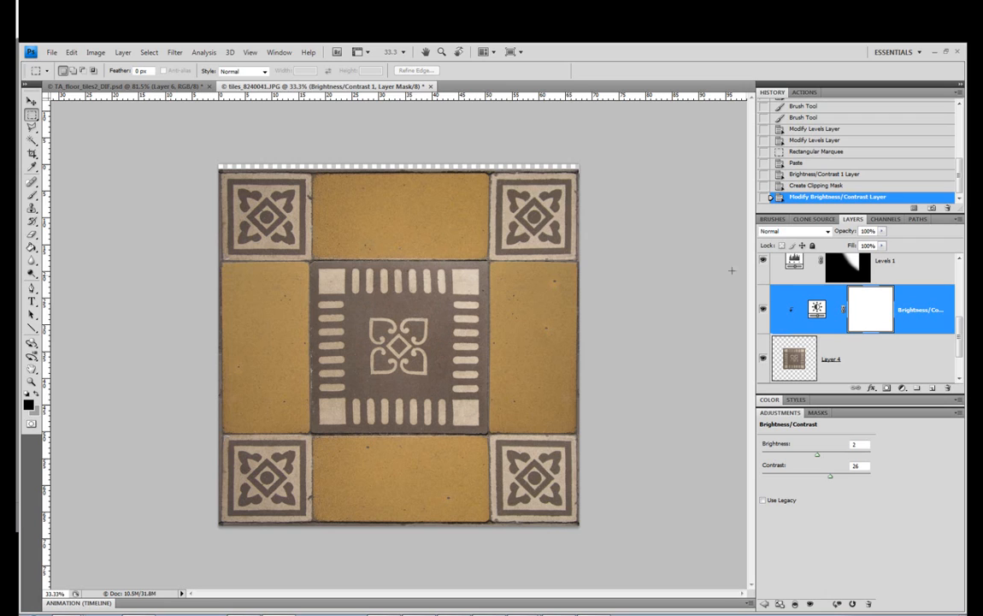
# Check the Levels 1 adjustment, and add a new Levels adjustment layer directly above Layer 4, clipped to the center tile copy
pyautogui.click(860, 265)
pyautogui.scroll(-3, 862, 286)
pyautogui.scroll(3, 861, 286)
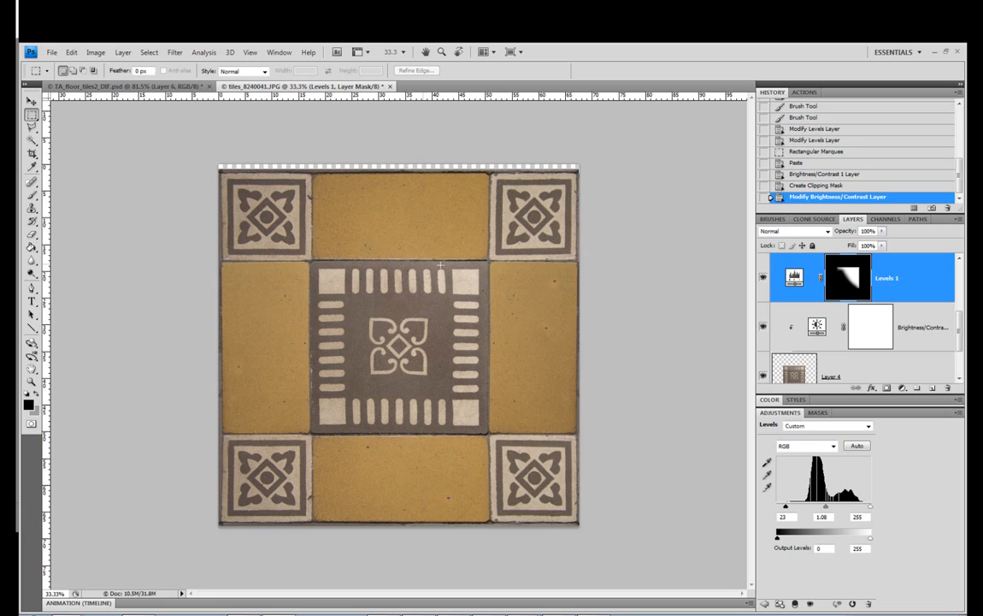
pyautogui.click(865, 359)
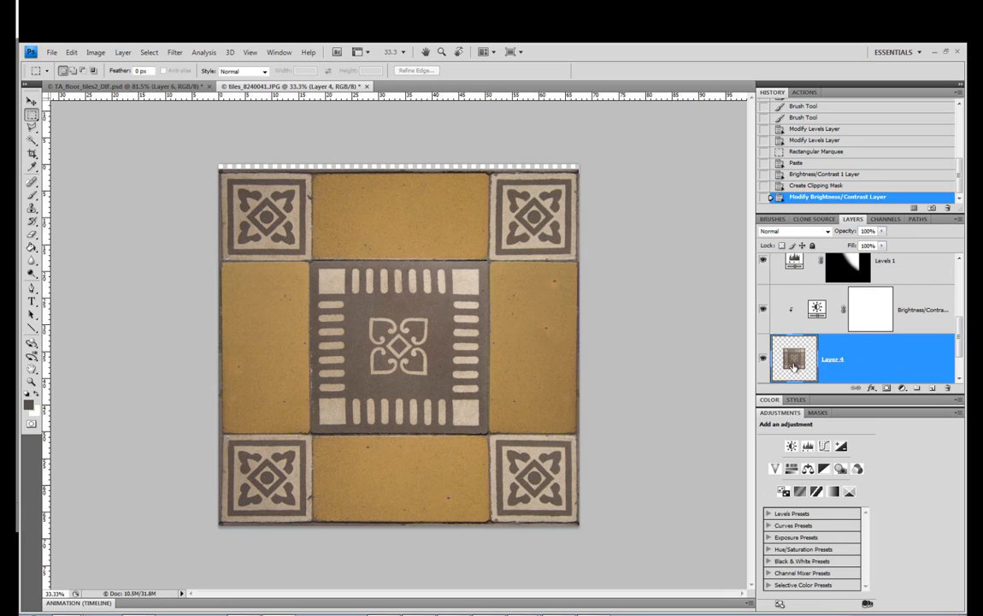
pyautogui.click(902, 389)
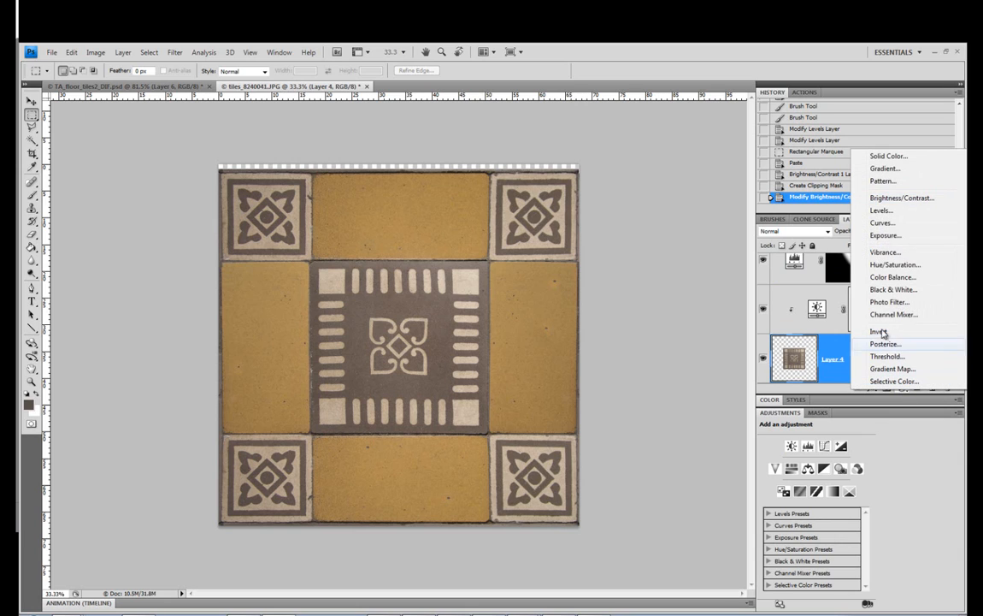
pyautogui.click(886, 211)
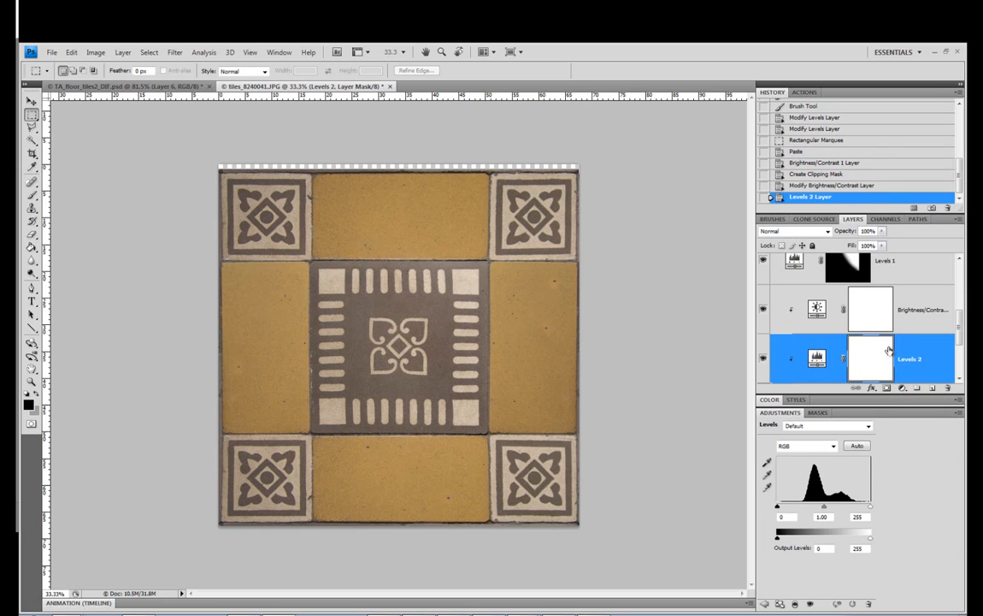
# Fill the Levels 2 mask completely with black after brushing black over its middle
pyautogui.click(32, 195)
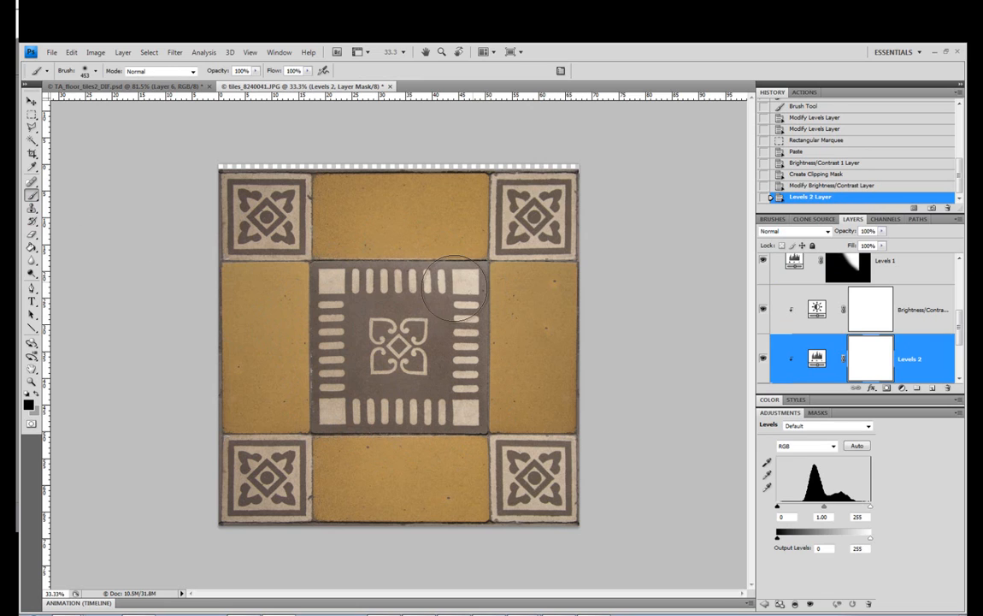
pyautogui.moveTo(362, 273); pyautogui.dragTo(361, 267)
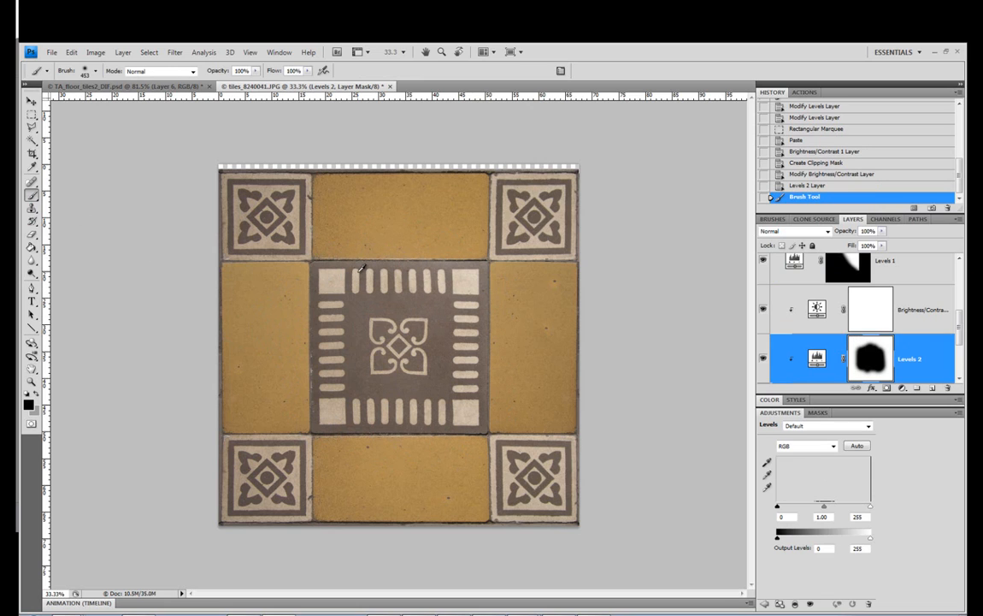
pyautogui.hotkey('alt', 'BackSpace')
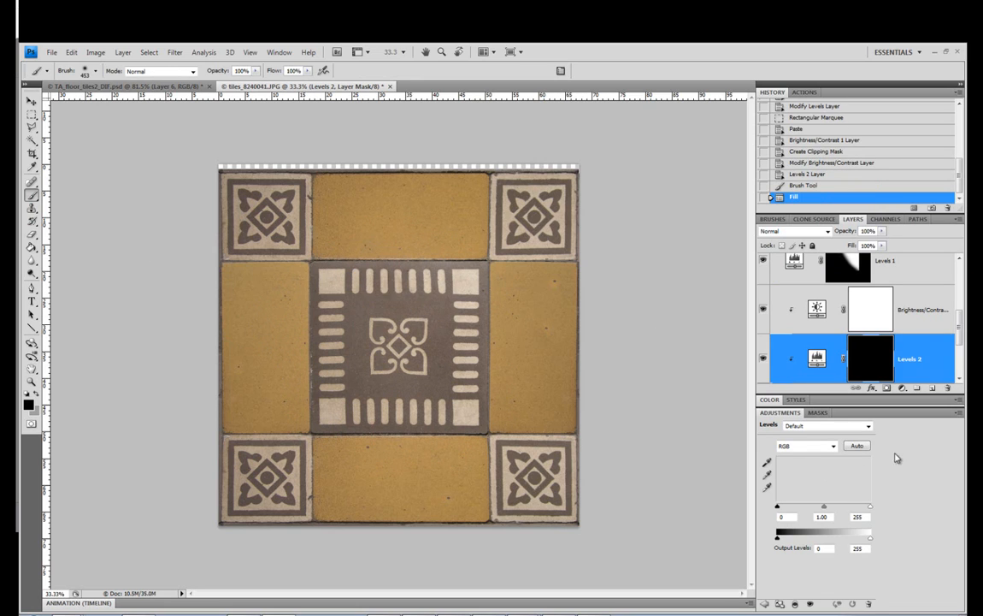
pyautogui.scroll(-1, 855, 355)
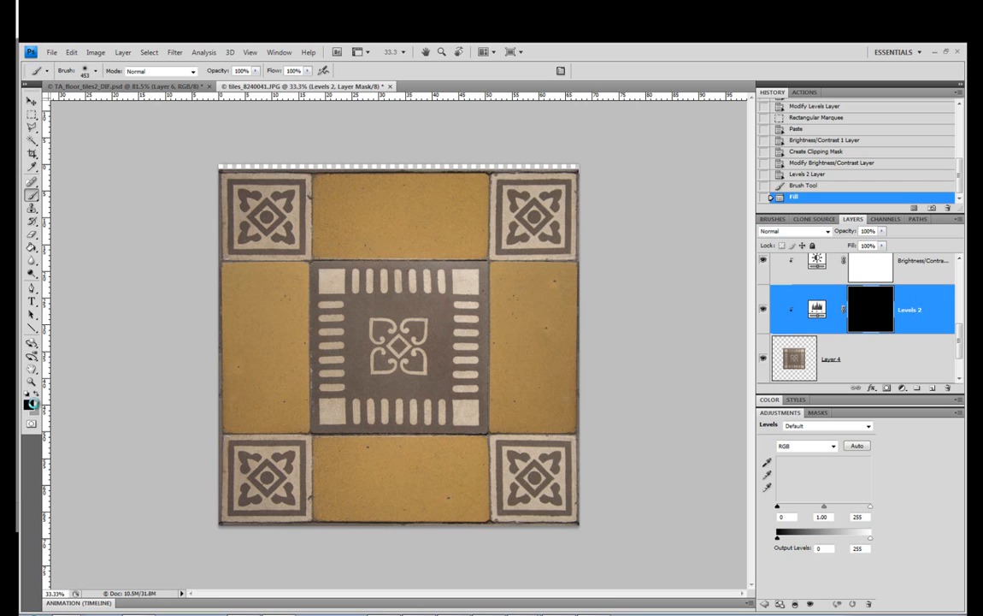
# Paint white on the Levels 2 mask over the center tile's upper-right corner and set the Levels 2 midtone to 0.86
pyautogui.click(28, 404)
pyautogui.moveTo(500, 259); pyautogui.dragTo(417, 189)
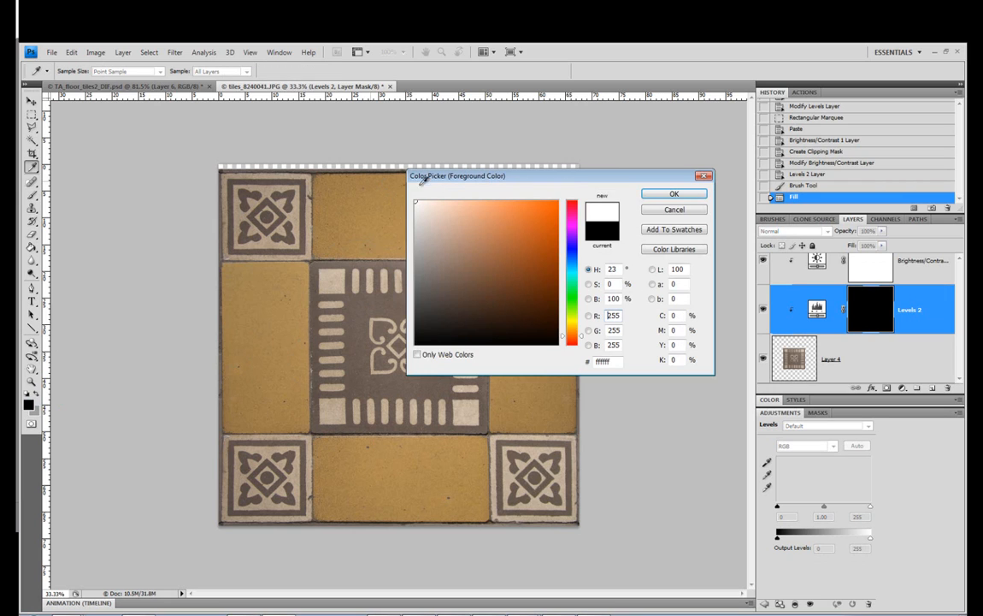
pyautogui.click(661, 196)
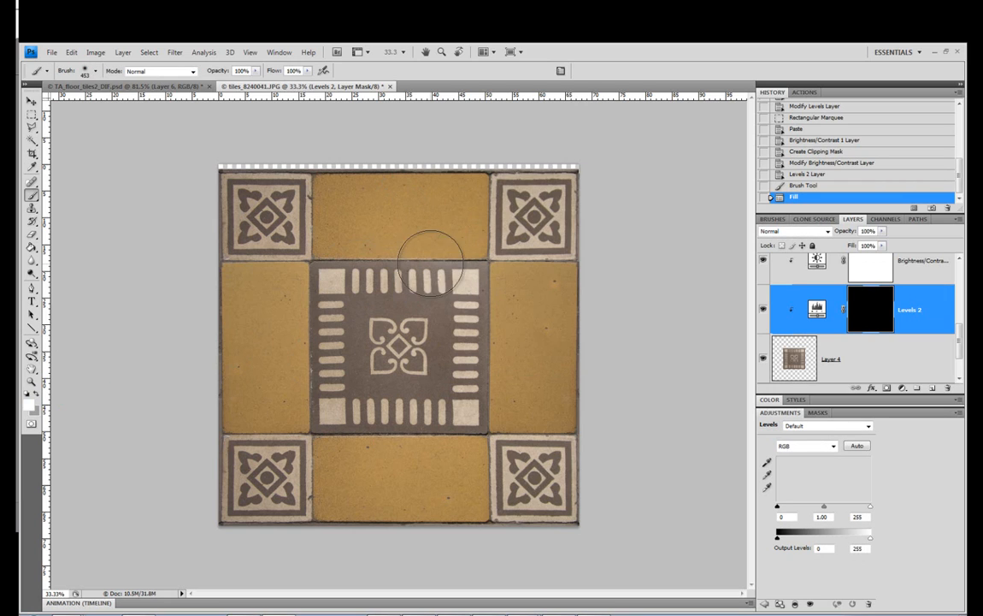
pyautogui.moveTo(509, 301)
pyautogui.mouseDown()
pyautogui.moveTo(433, 235)
pyautogui.moveTo(545, 264)
pyautogui.mouseUp()
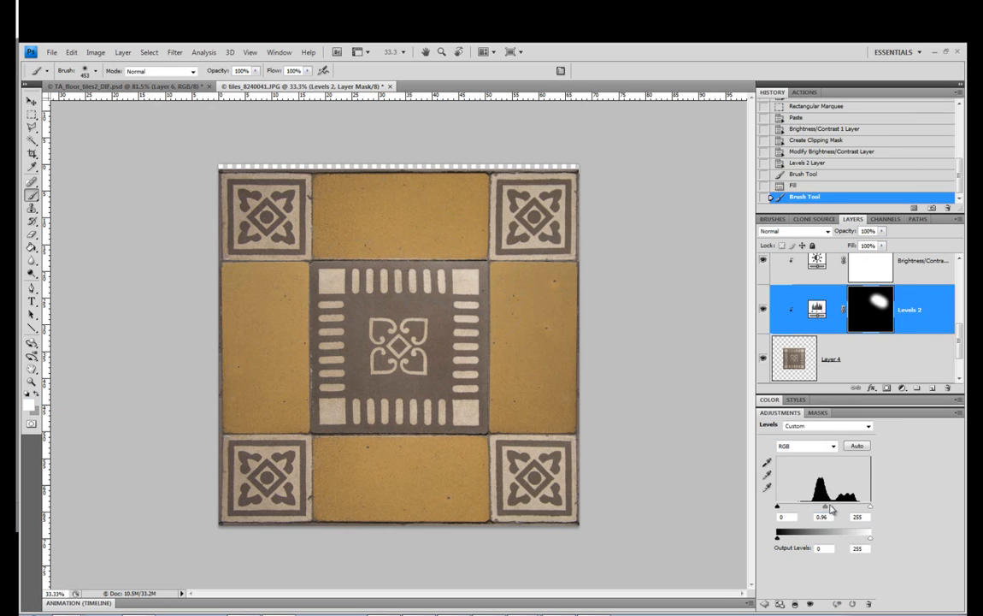
pyautogui.moveTo(825, 510); pyautogui.dragTo(828, 509)
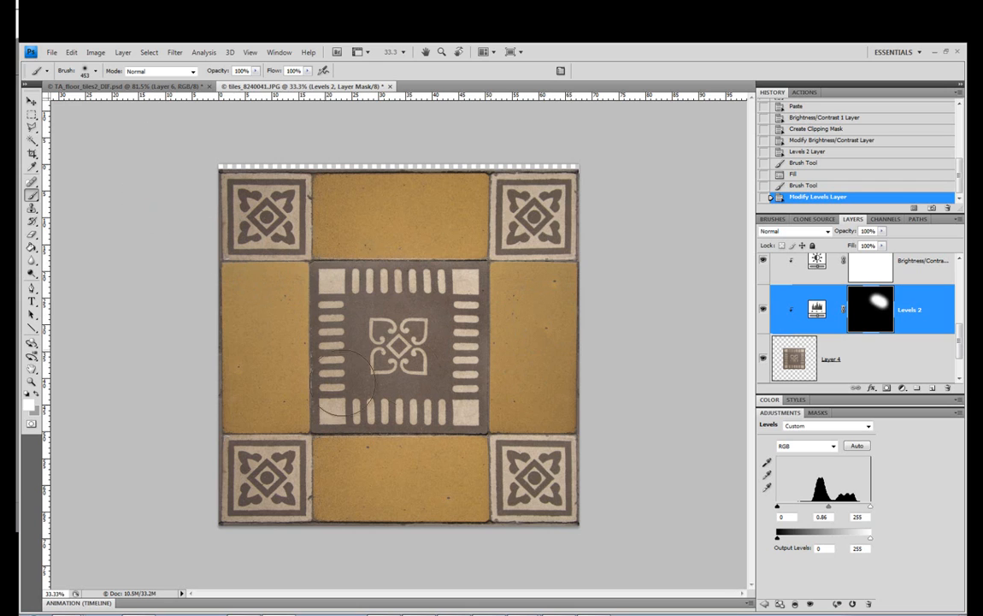
# Set the brightness to -16 in the Brightness/Contrast adjustment clipped to the center tile copy
pyautogui.scroll(1, 839, 317)
pyautogui.scroll(-2, 839, 317)
pyautogui.scroll(1, 838, 316)
pyautogui.scroll(1, 839, 316)
pyautogui.scroll(-1, 834, 317)
pyautogui.scroll(1, 828, 317)
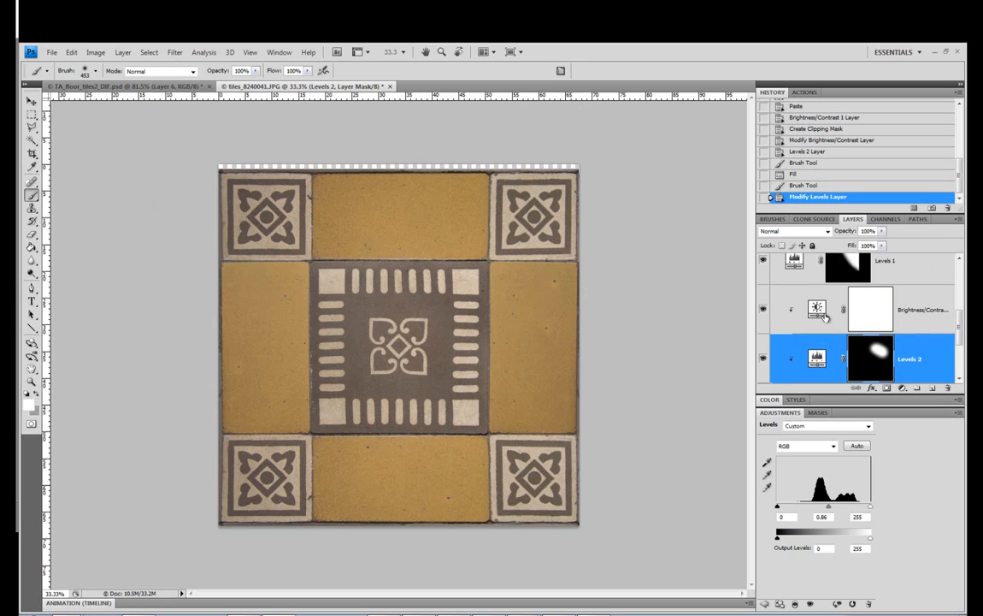
pyautogui.click(821, 313)
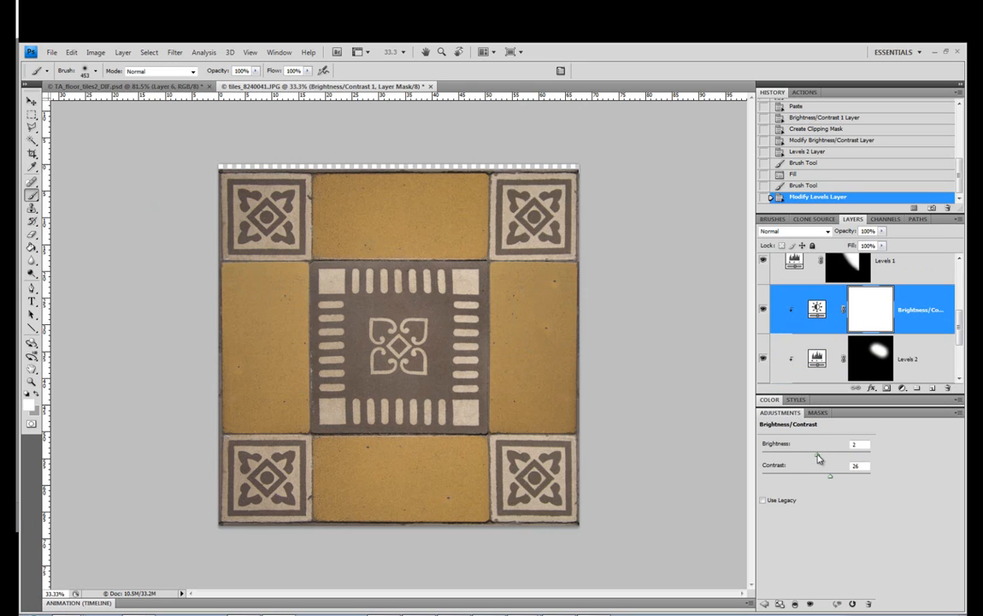
pyautogui.moveTo(818, 460); pyautogui.dragTo(812, 457)
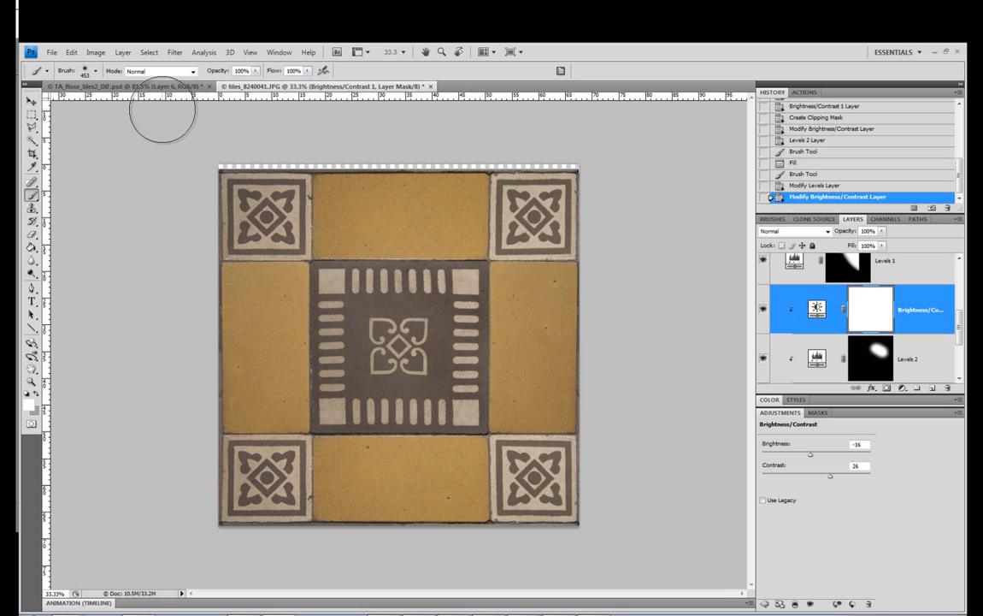
# Resize the image to 1024 by 1024 pixels with Constrain Proportions off and bicubic resampling
pyautogui.click(95, 52)
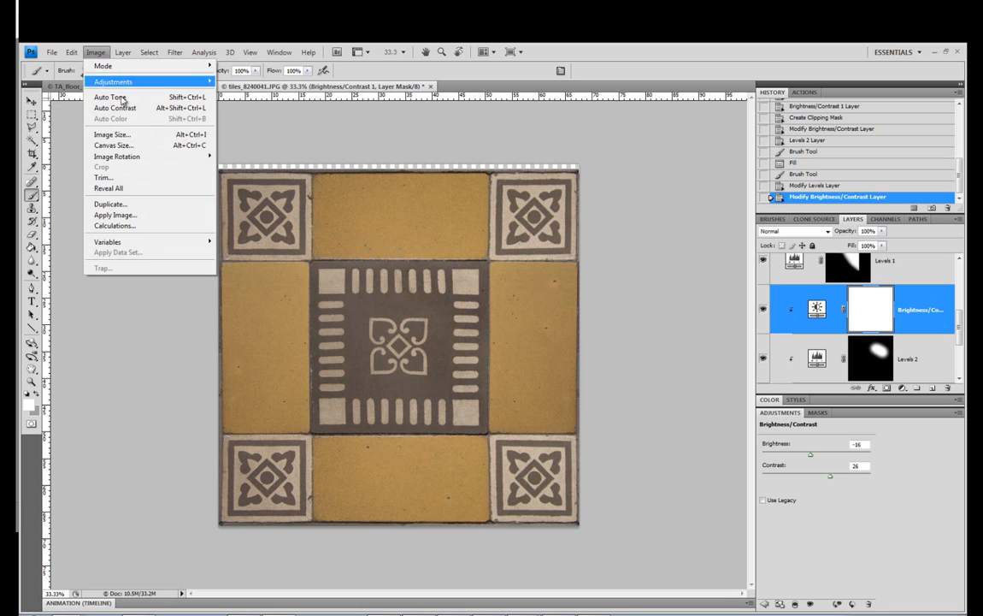
pyautogui.hotkey('ctrl', 'alt', 'i')
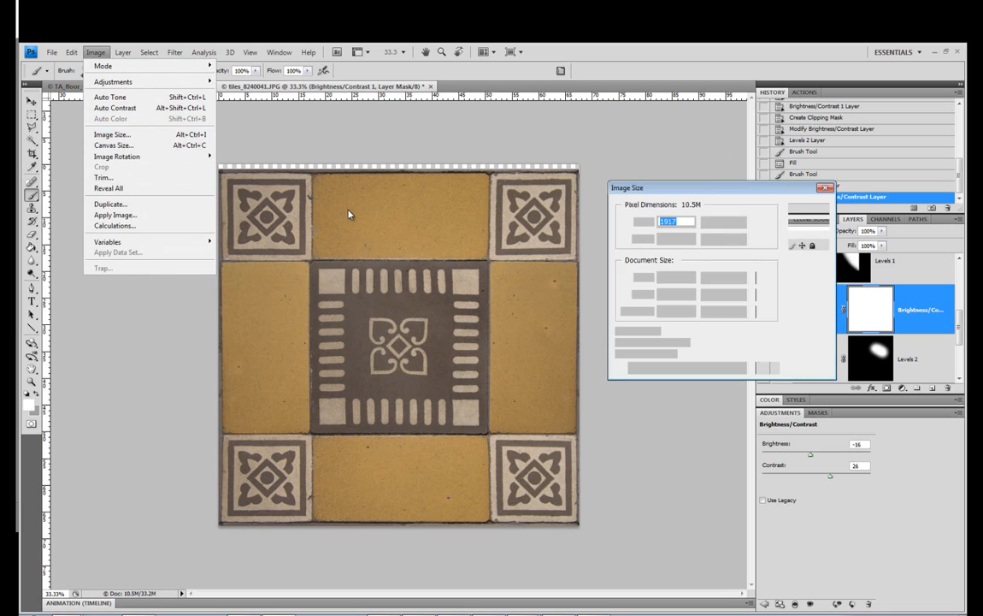
pyautogui.write('1024')
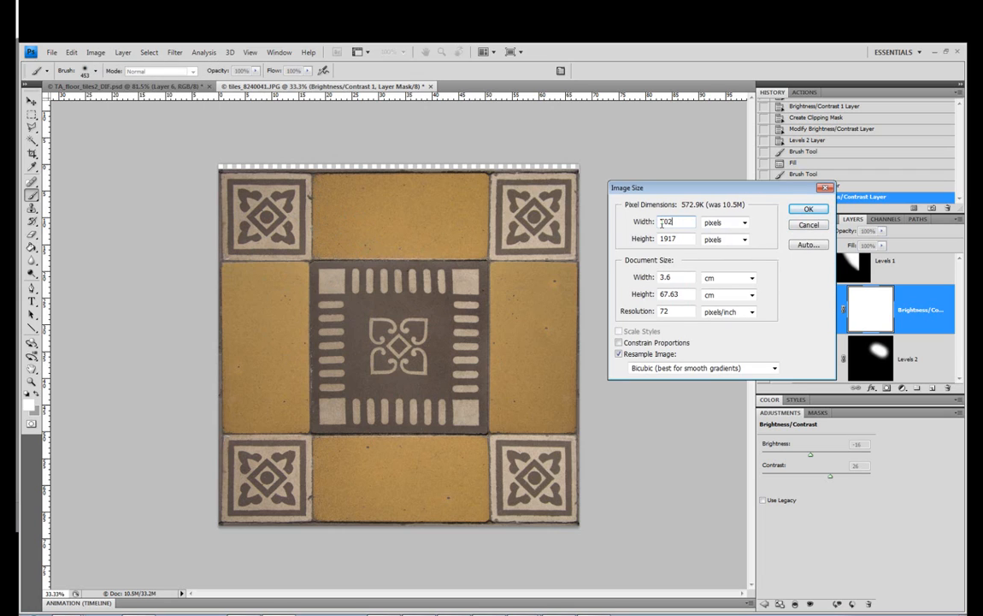
pyautogui.doubleClick(689, 238)
pyautogui.write('1024')
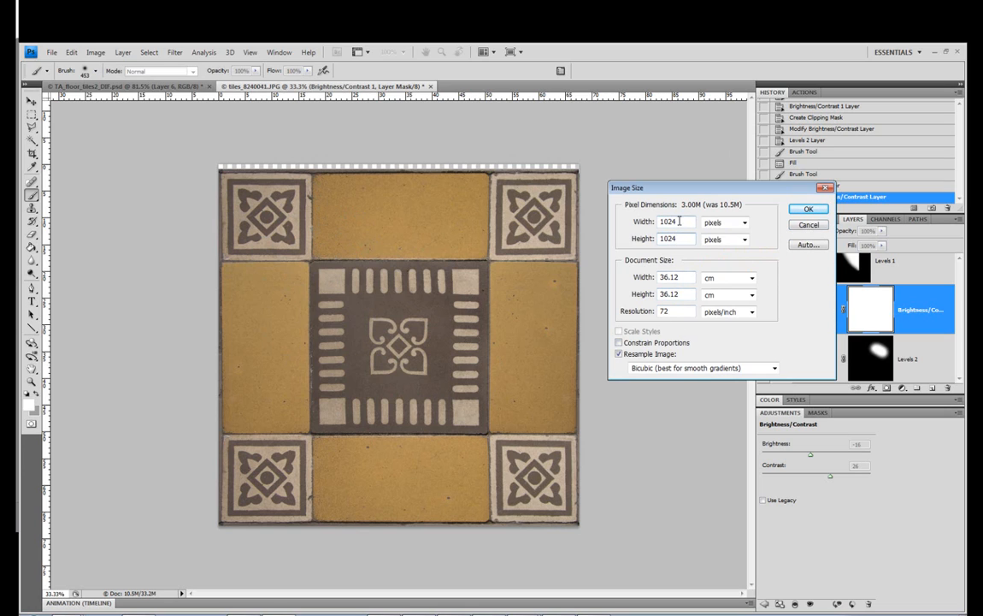
pyautogui.click(623, 345)
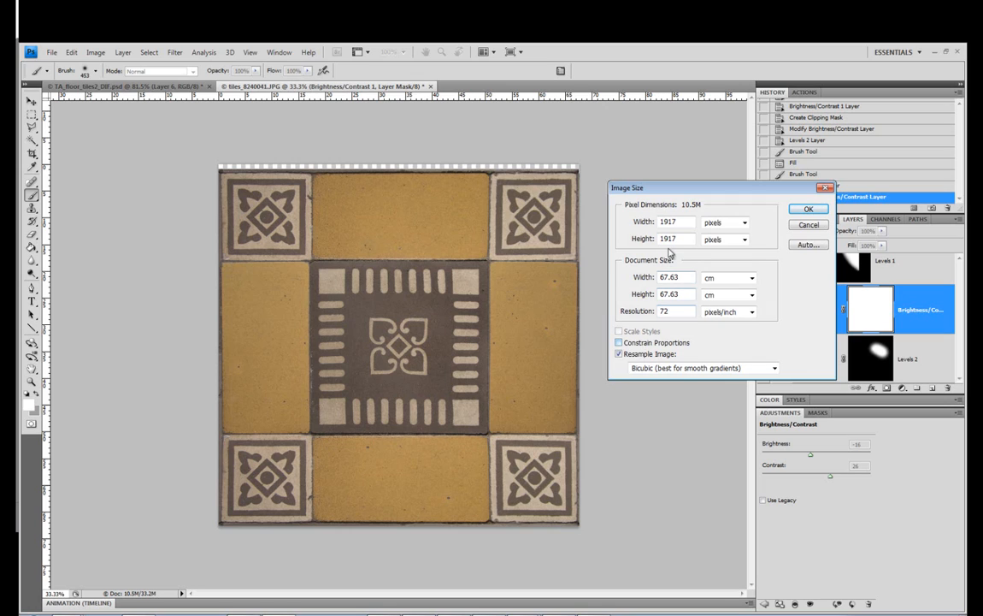
pyautogui.doubleClick(688, 220)
pyautogui.write('1024')
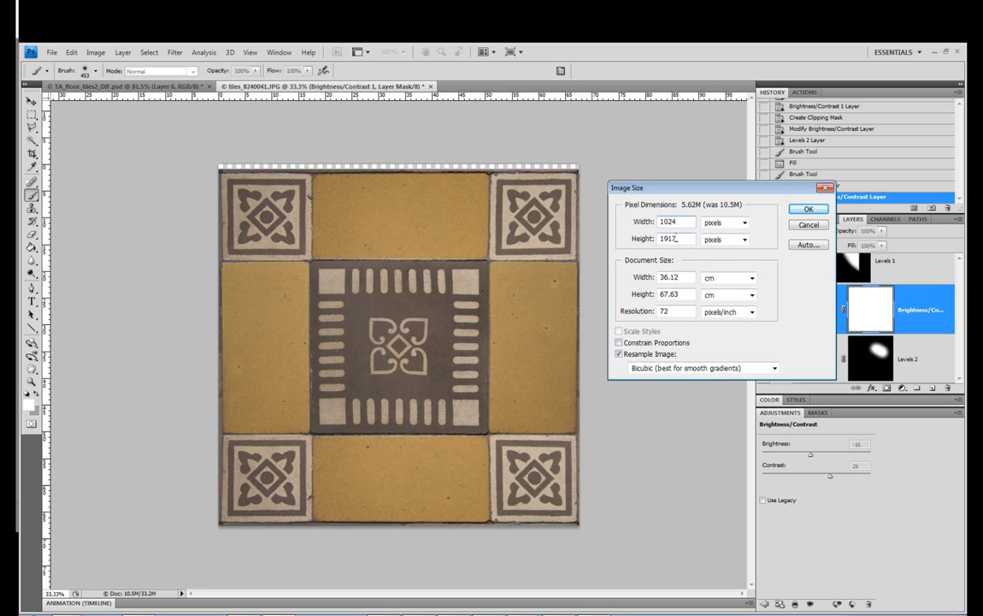
pyautogui.doubleClick(678, 239)
pyautogui.write('1024')
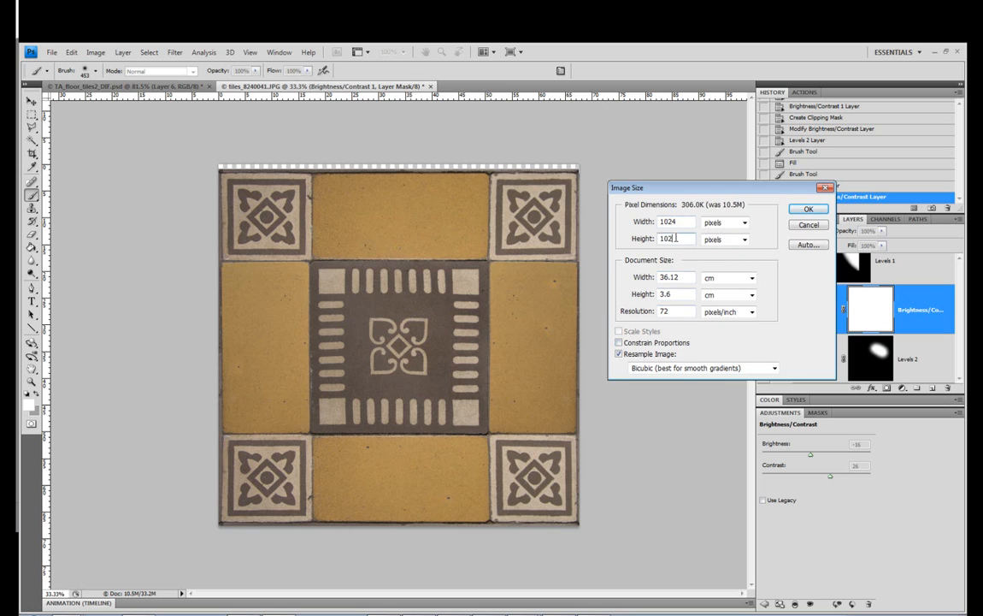
pyautogui.click(794, 214)
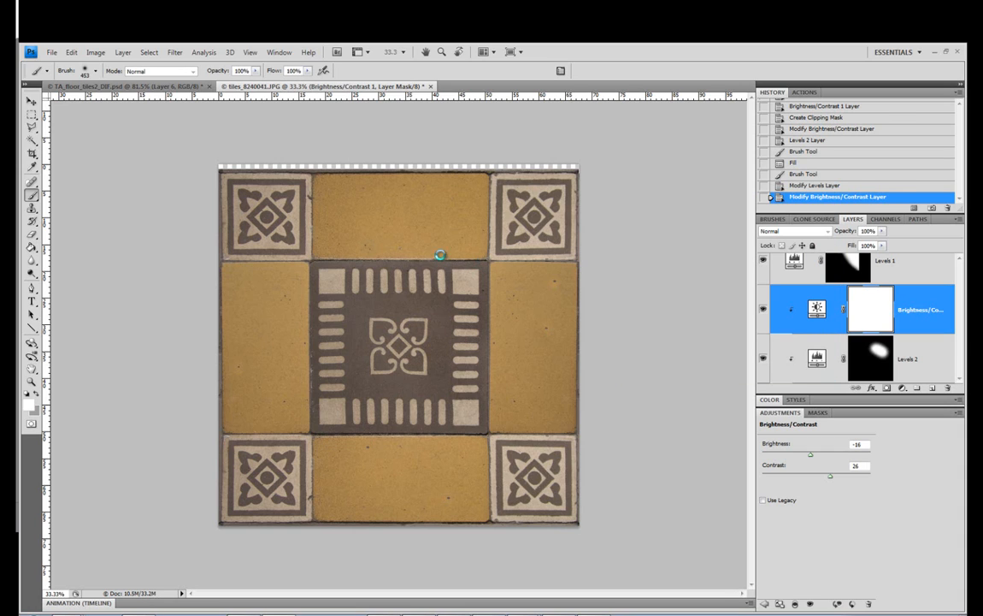
# Select all layers from Layer 0 up to Layer 3 and stretch them upward to 101.3% height to cover the transparent strip along the top edge
pyautogui.click(32, 382)
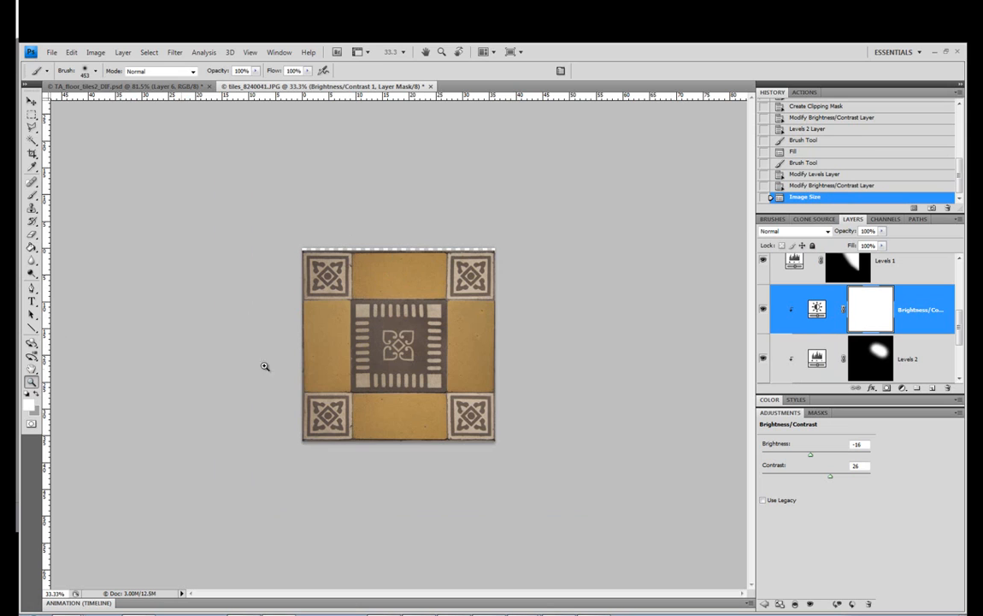
pyautogui.click(264, 366)
pyautogui.click(369, 353)
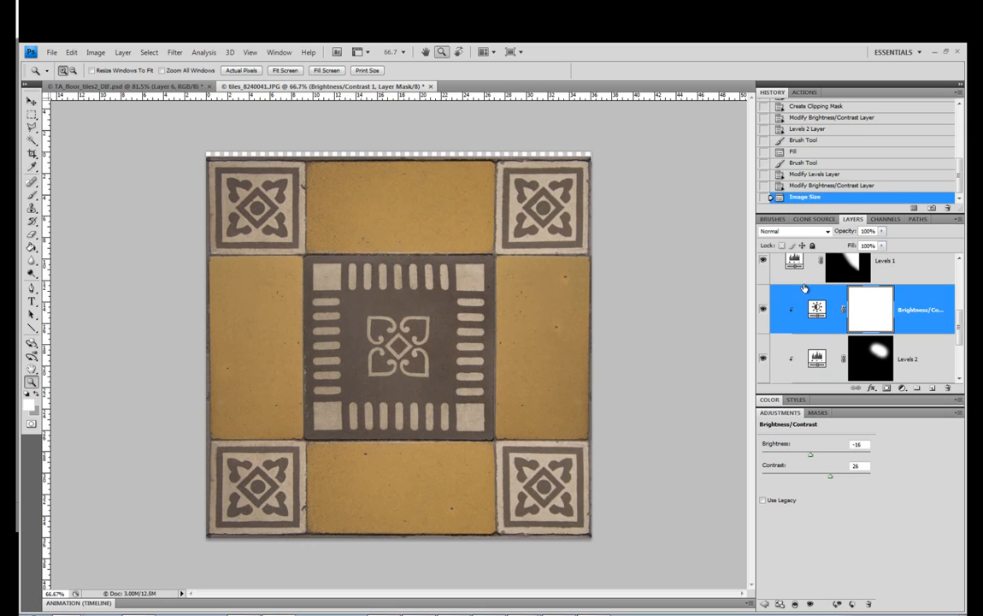
pyautogui.moveTo(960, 332); pyautogui.dragTo(959, 377)
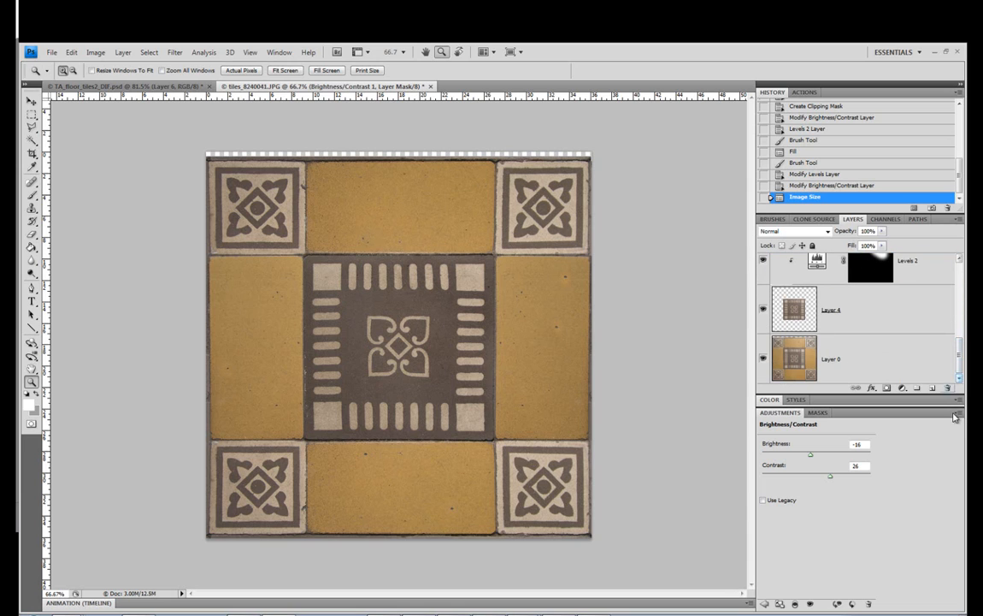
pyautogui.click(890, 363)
pyautogui.moveTo(960, 346); pyautogui.dragTo(956, 274)
pyautogui.keyDown('shift'); pyautogui.click(920, 272); pyautogui.keyUp('shift')
pyautogui.click(890, 359)
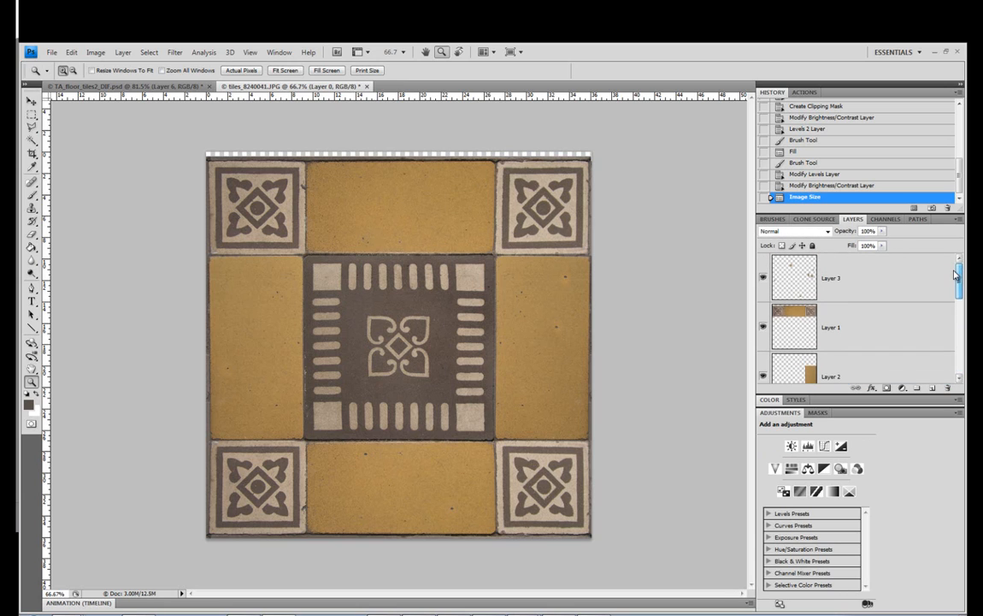
pyautogui.keyDown('shift'); pyautogui.click(881, 293); pyautogui.keyUp('shift')
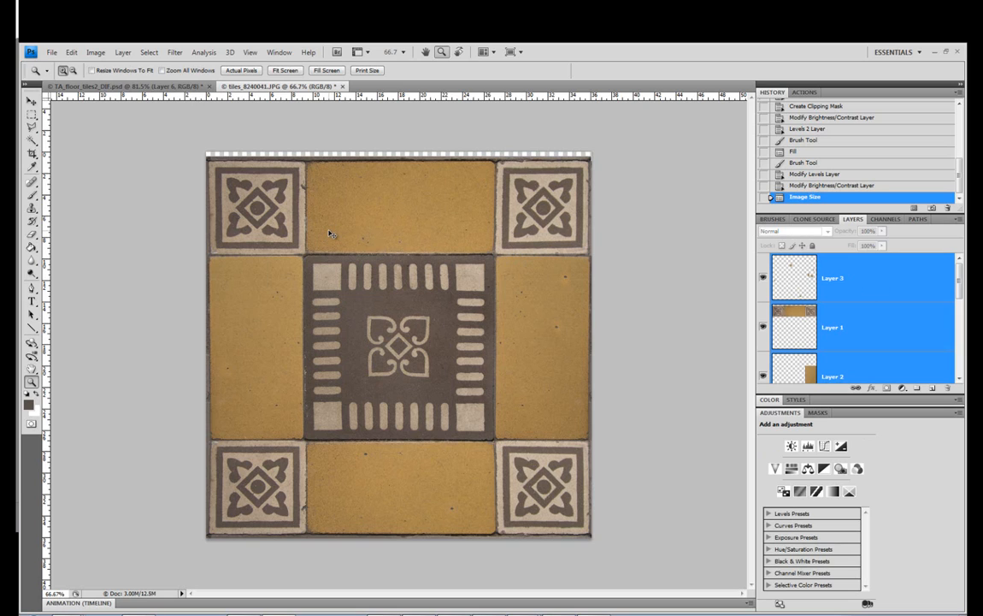
pyautogui.hotkey('ctrl', 't')
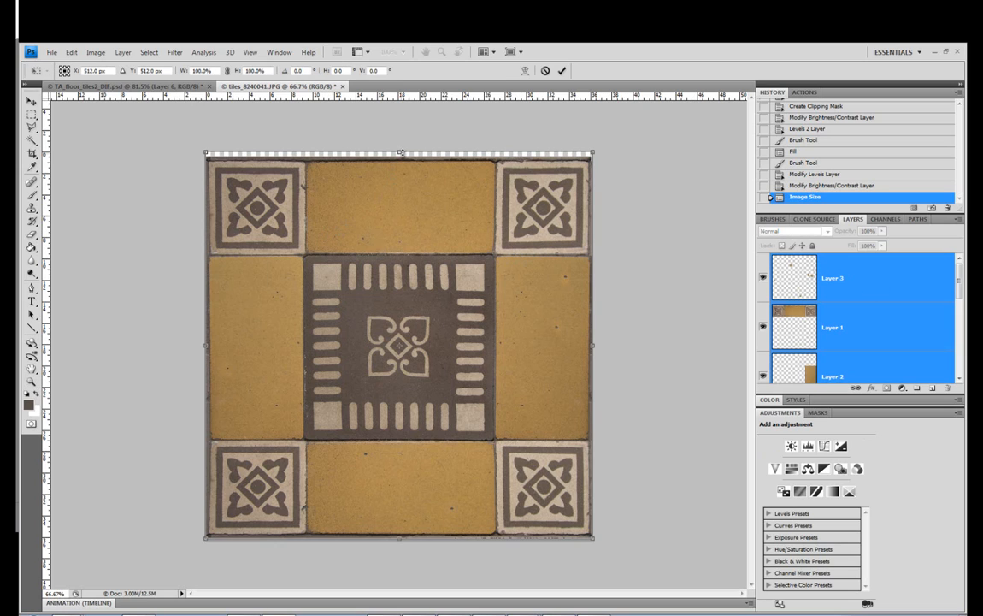
pyautogui.moveTo(401, 154); pyautogui.dragTo(409, 148)
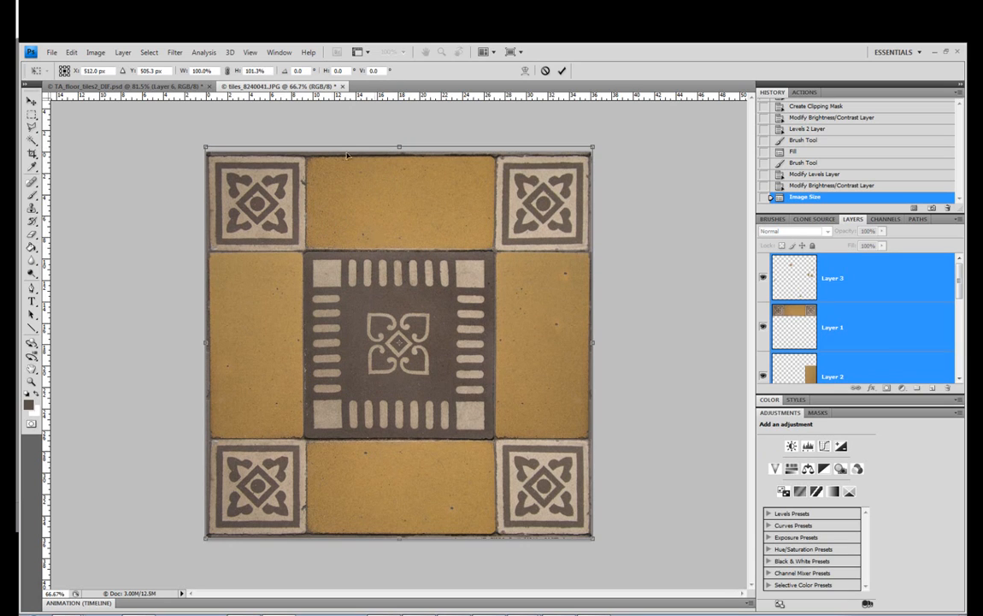
pyautogui.click(32, 102)
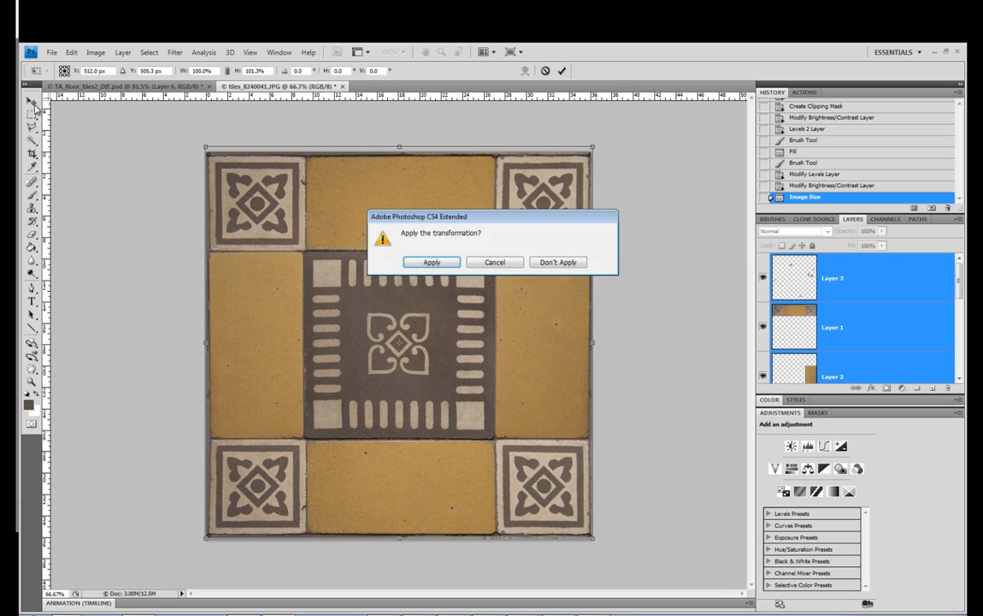
pyautogui.click(432, 262)
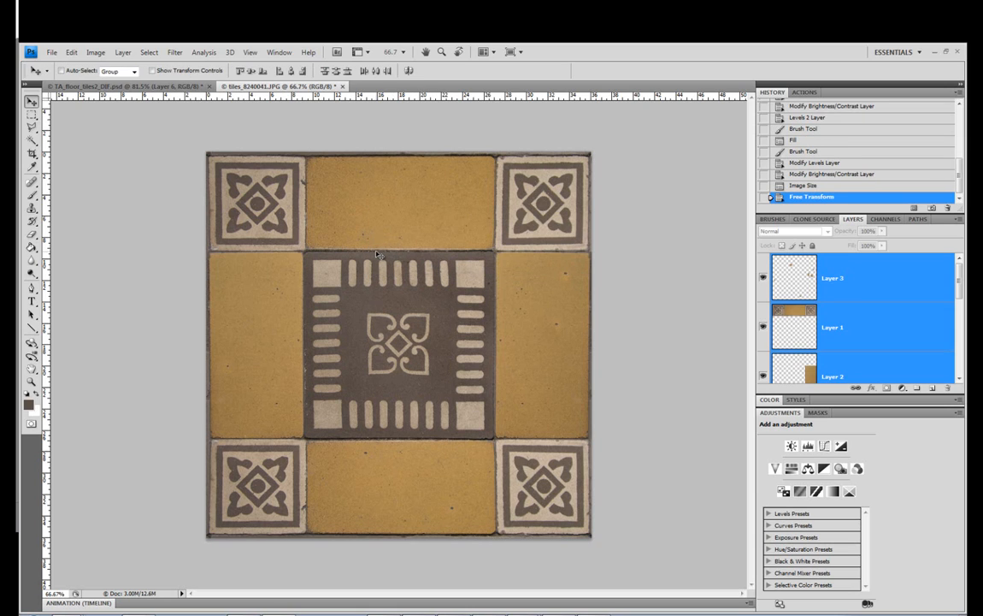
# Select only Layer 3 and save the layered document in Photoshop format as TA_floor_tiles_DIF, replacing the existing file and keeping maximum compatibility
pyautogui.click(833, 278)
pyautogui.scroll(-2, 854, 283)
pyautogui.scroll(2, 853, 287)
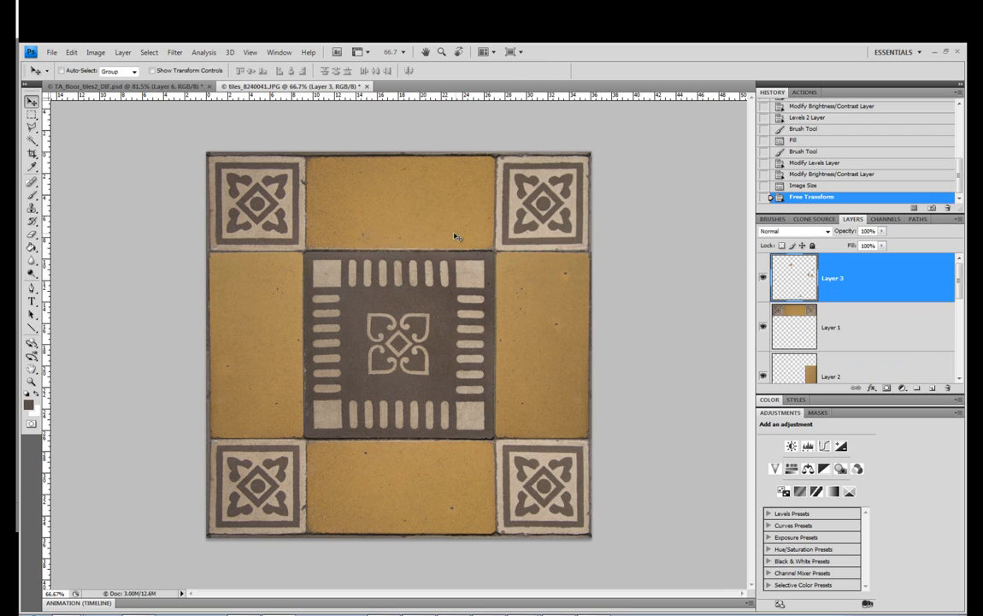
pyautogui.click(52, 52)
pyautogui.click(53, 53)
pyautogui.click(53, 53)
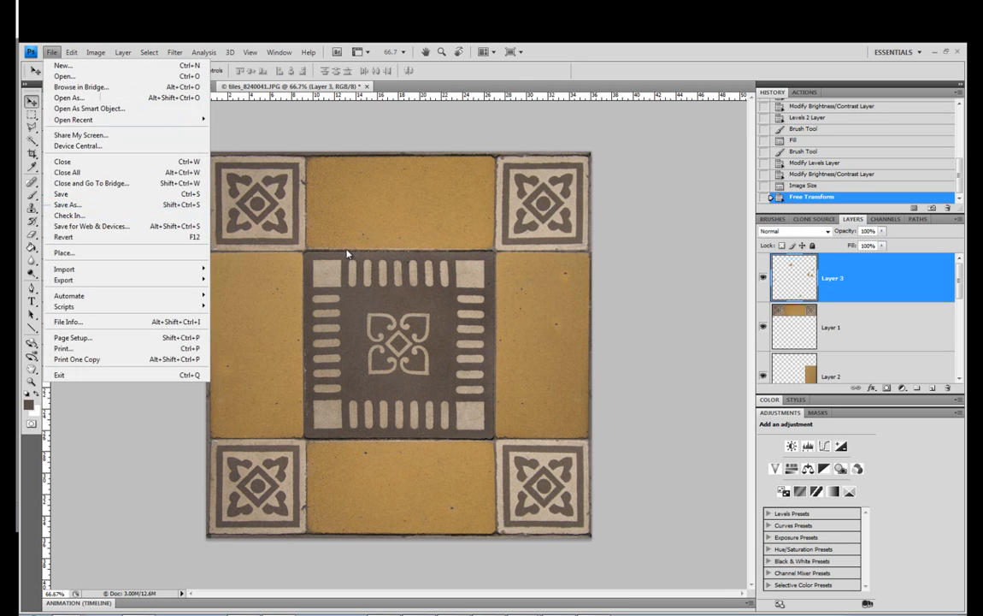
pyautogui.hotkey('ctrl', 'shift', 's')
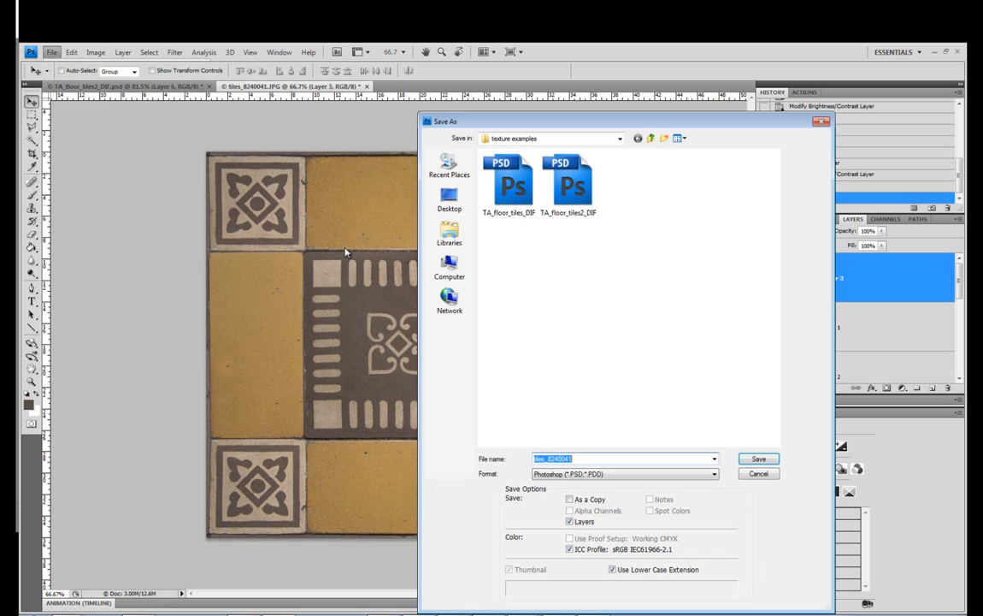
pyautogui.click(565, 184)
pyautogui.click(577, 459)
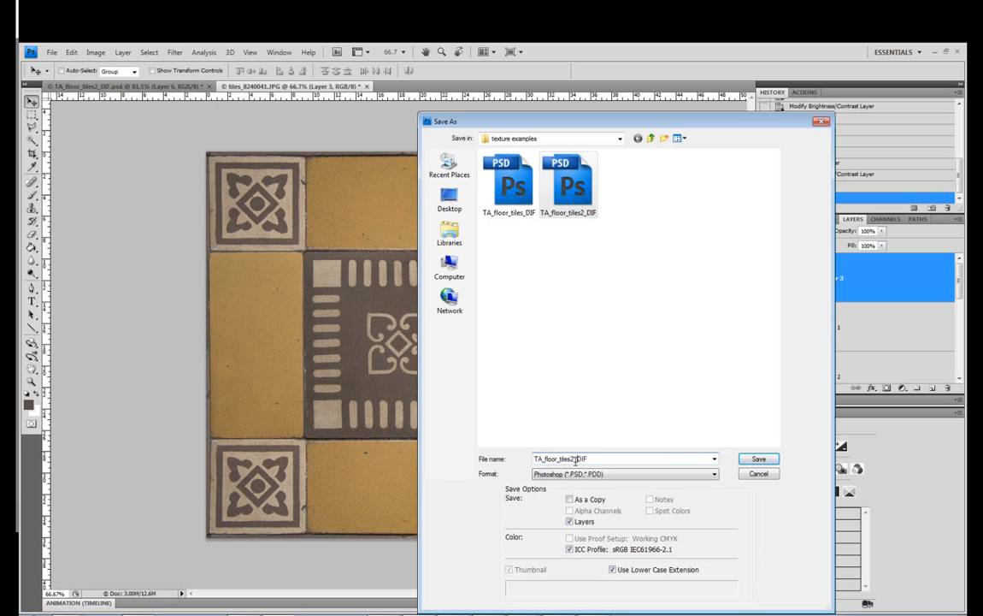
pyautogui.click(510, 184)
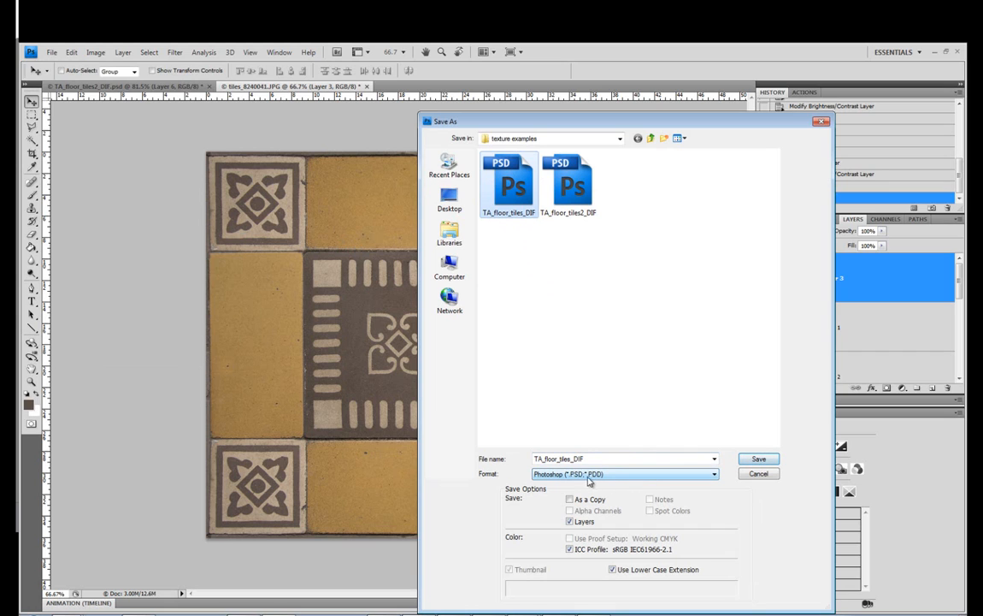
pyautogui.click(756, 460)
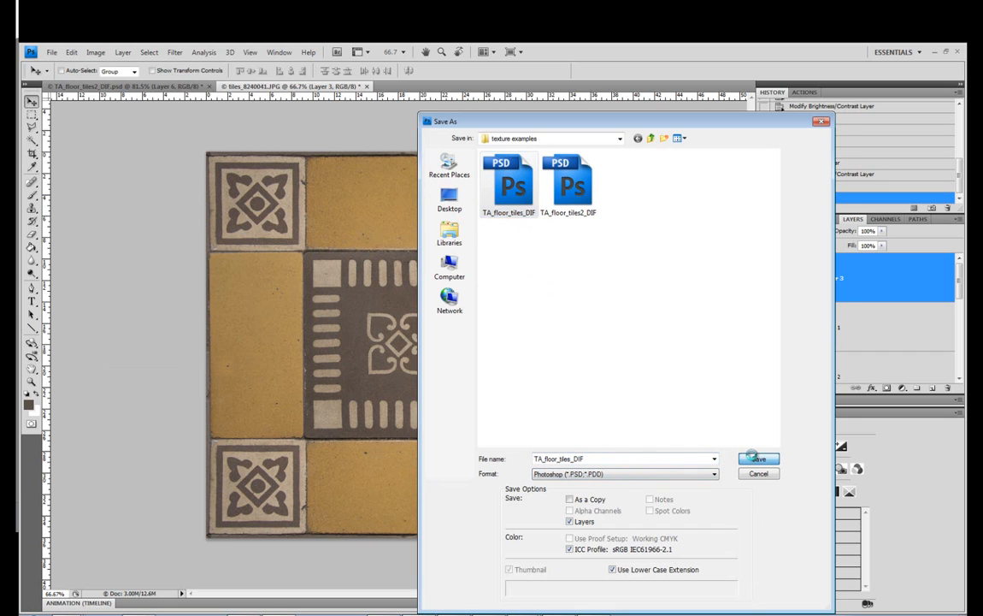
pyautogui.click(440, 260)
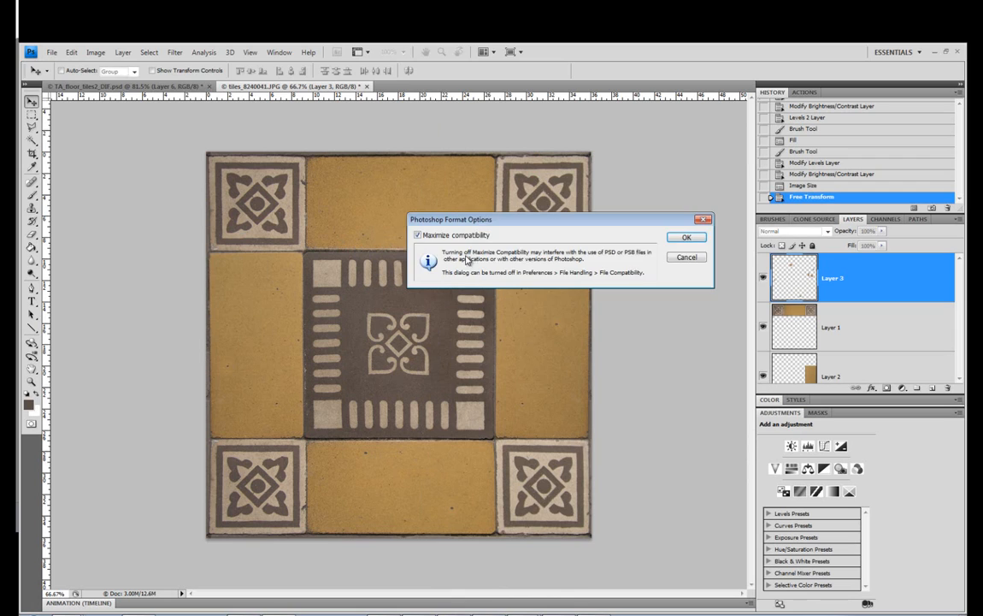
pyautogui.click(619, 220)
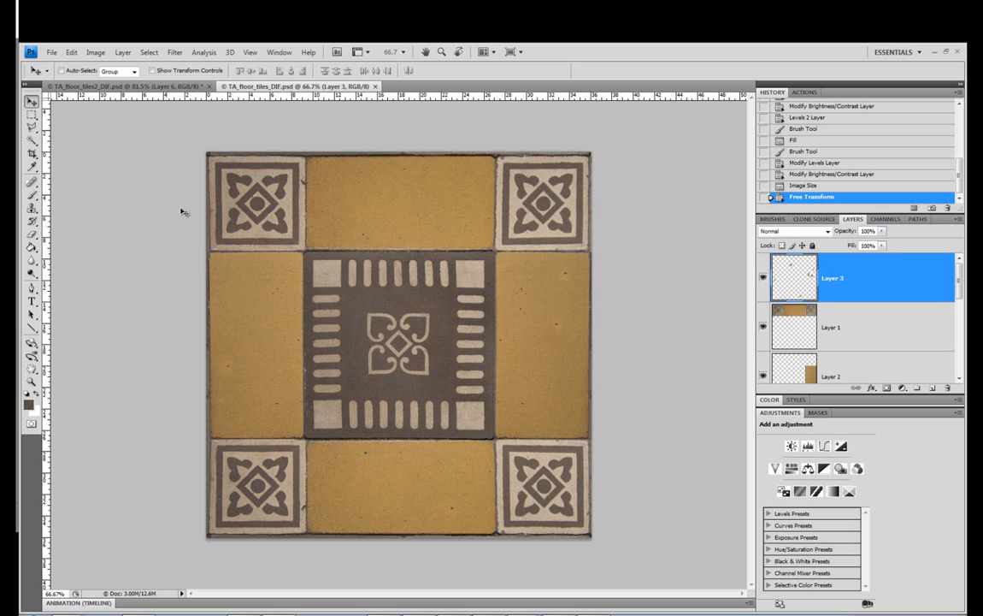
# Switch to 3ds Max and create a plane about 1705 cm long and 1948 cm wide around the grid's center
pyautogui.click(373, 614)
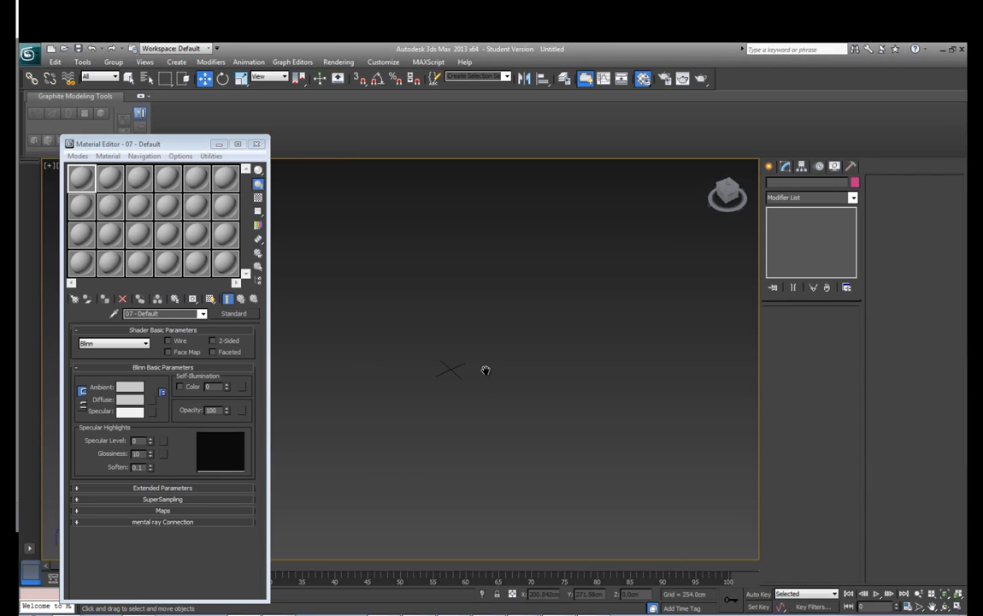
pyautogui.scroll(5, 516, 373)
pyautogui.click(768, 166)
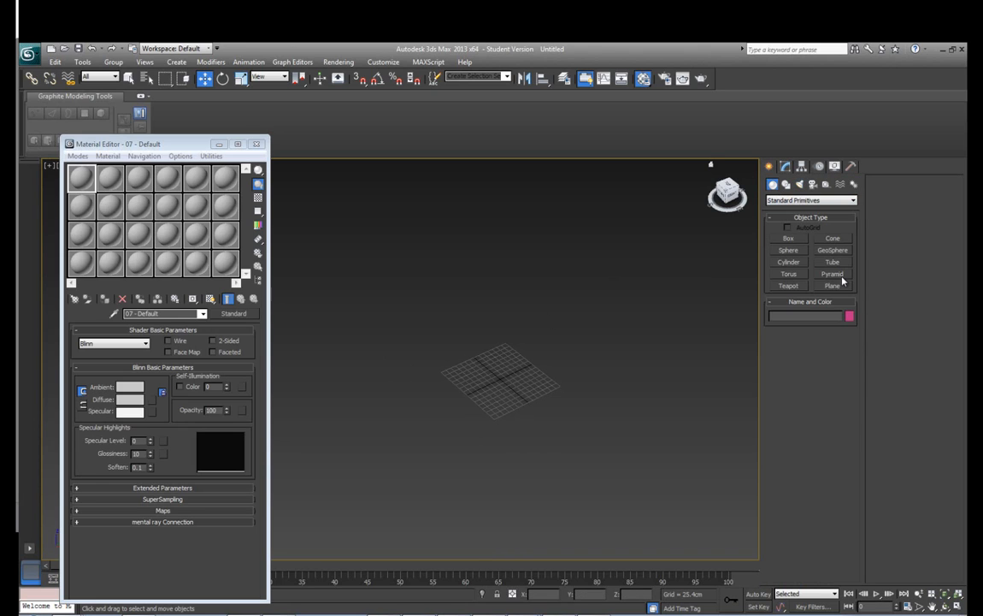
pyautogui.click(838, 287)
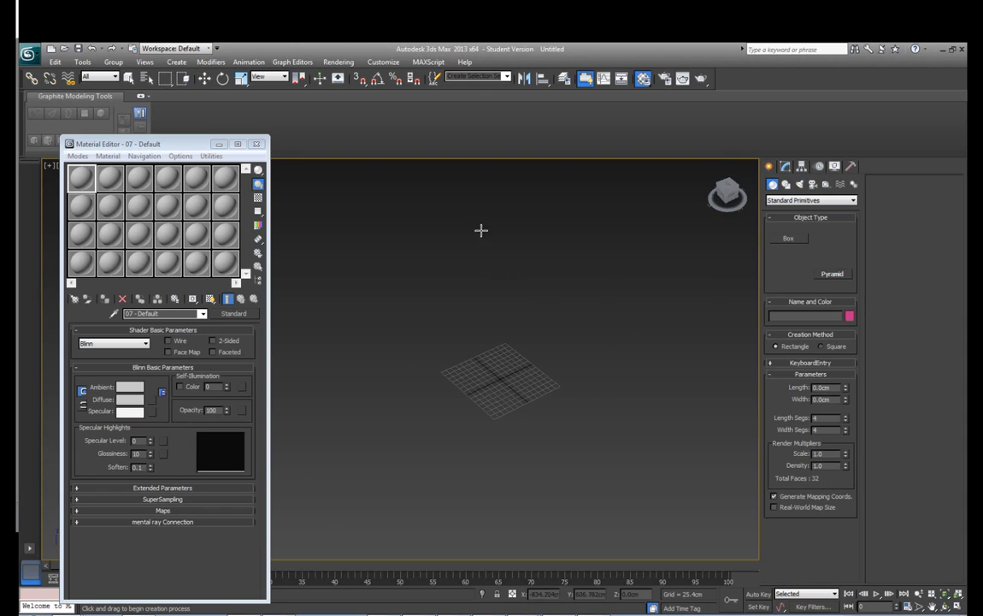
pyautogui.moveTo(480, 229); pyautogui.dragTo(632, 599)
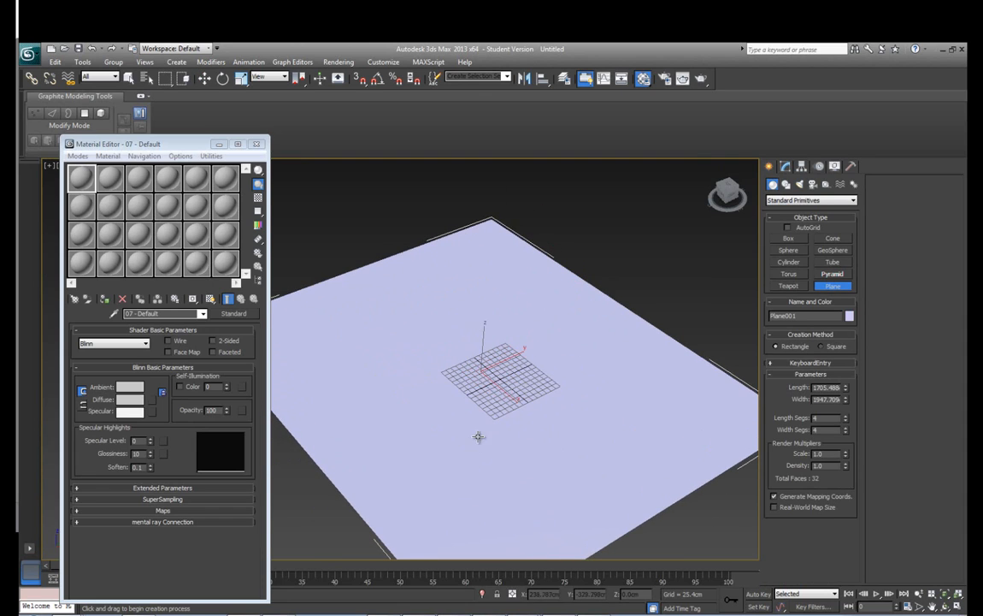
pyautogui.press('w')
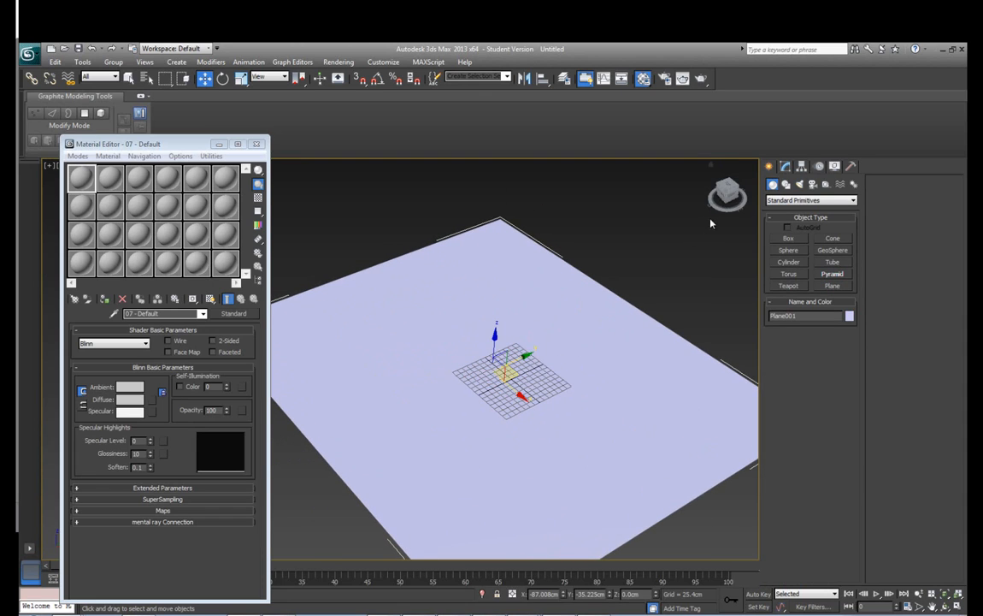
# Load TA_floor_tiles_DIF.psd as the first material's diffuse bitmap, assign the material to the plane and show the map in the viewport
pyautogui.click(157, 403)
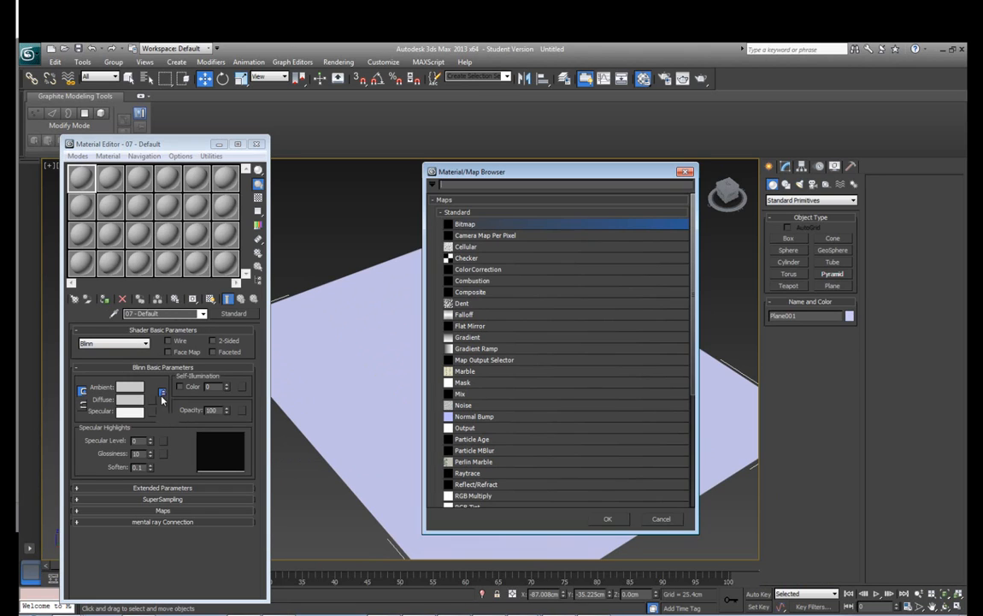
pyautogui.doubleClick(466, 224)
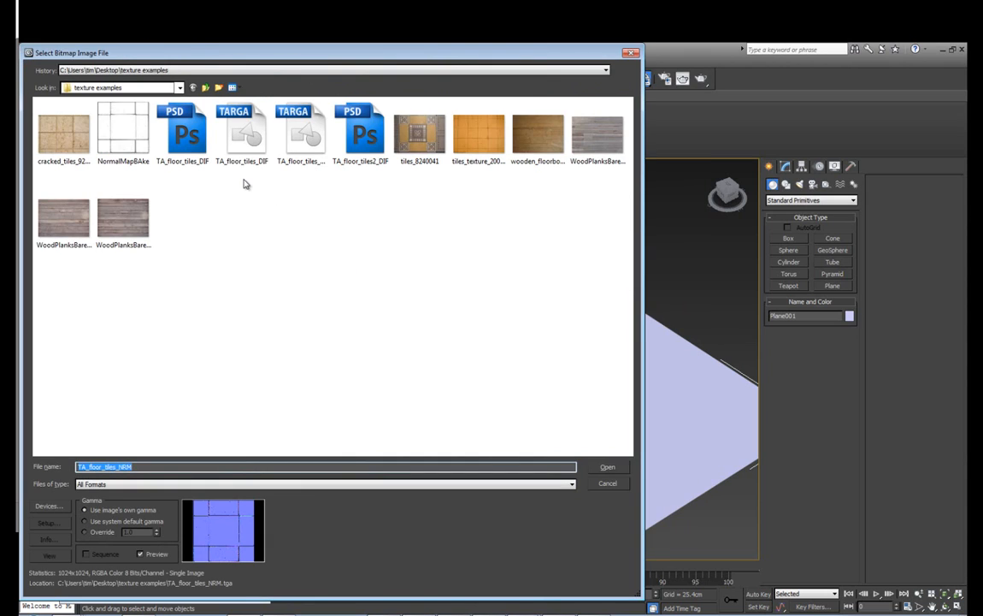
pyautogui.click(184, 133)
pyautogui.click(604, 467)
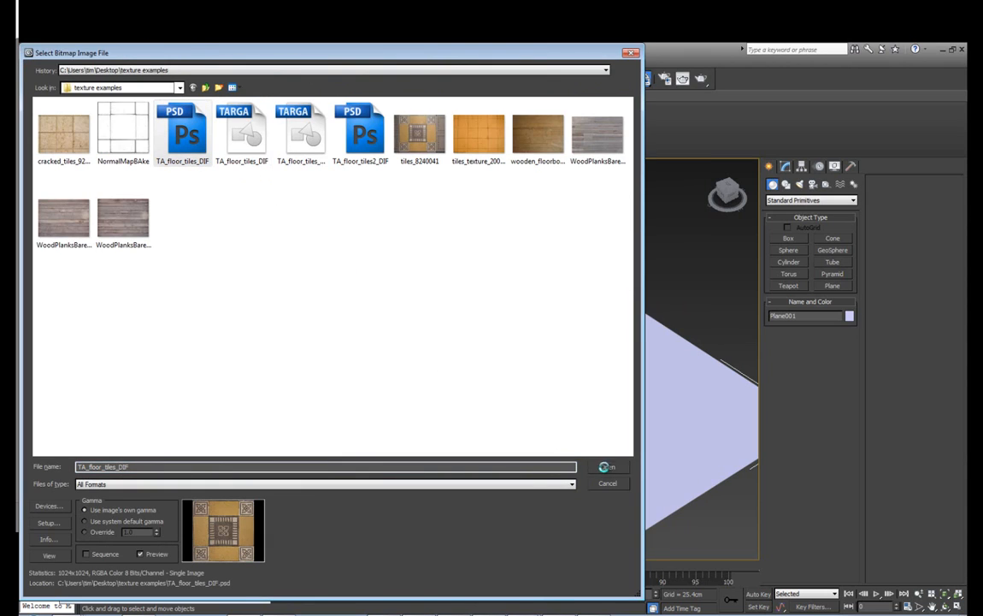
pyautogui.click(303, 413)
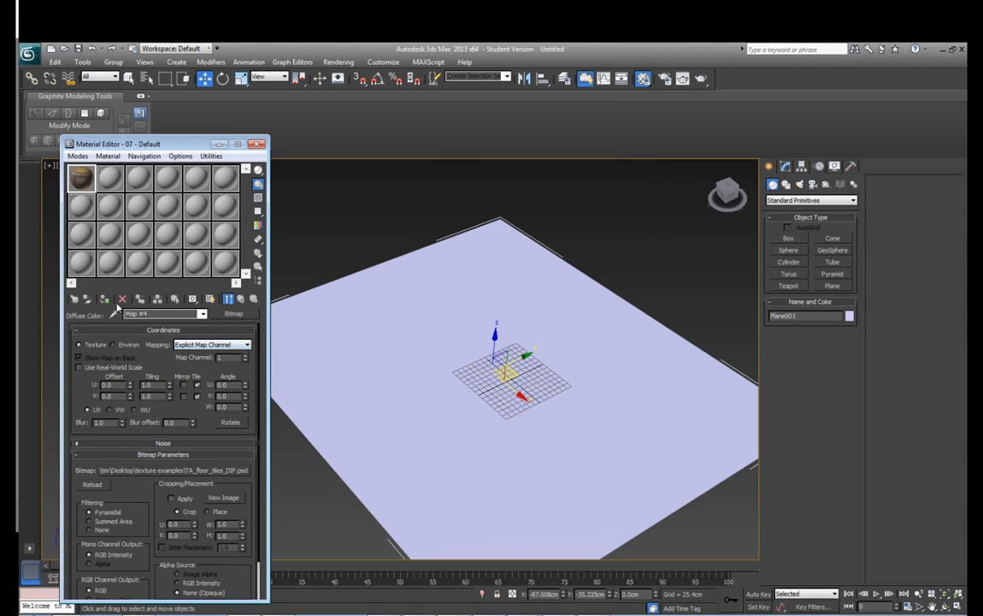
pyautogui.click(105, 300)
pyautogui.click(210, 301)
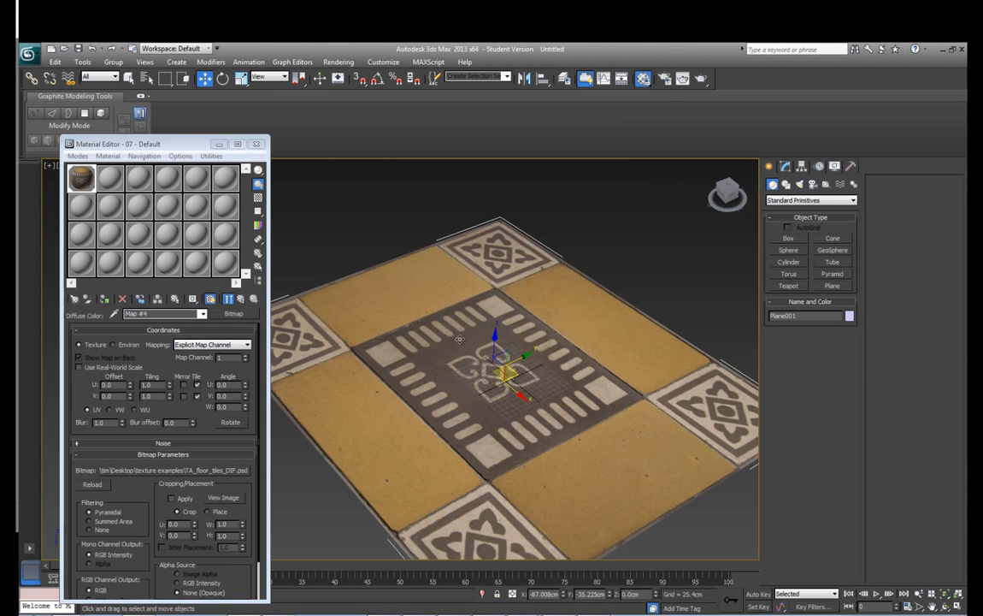
# Set the plane's length and width to 2000 cm each to make it square
pyautogui.scroll(-2, 584, 332)
pyautogui.moveTo(585, 332); pyautogui.dragTo(563, 312)
pyautogui.click(785, 167)
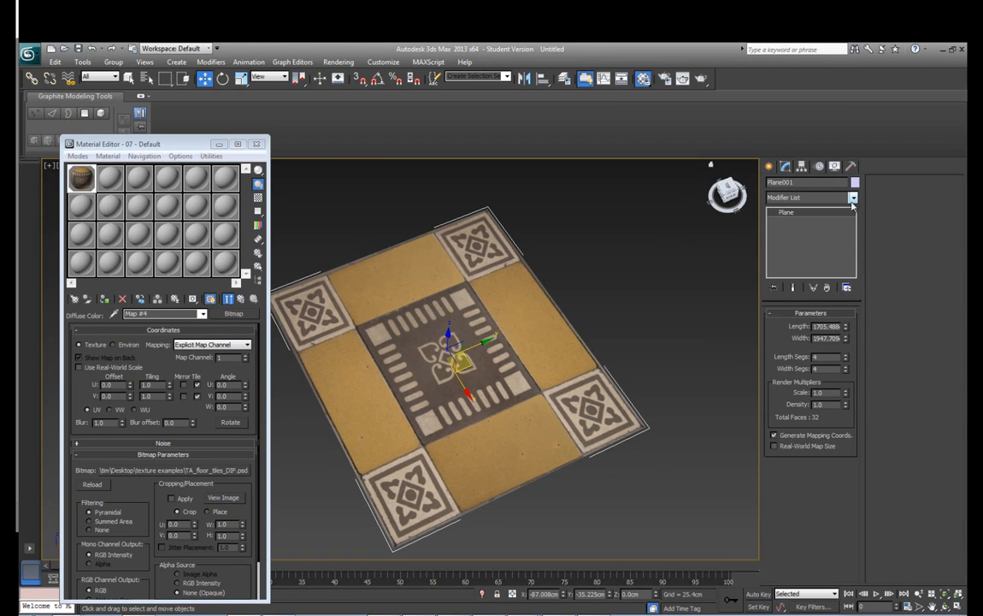
pyautogui.doubleClick(825, 326)
pyautogui.write('2000')
pyautogui.press('Tab')
pyautogui.write('2')
pyautogui.press('Return')
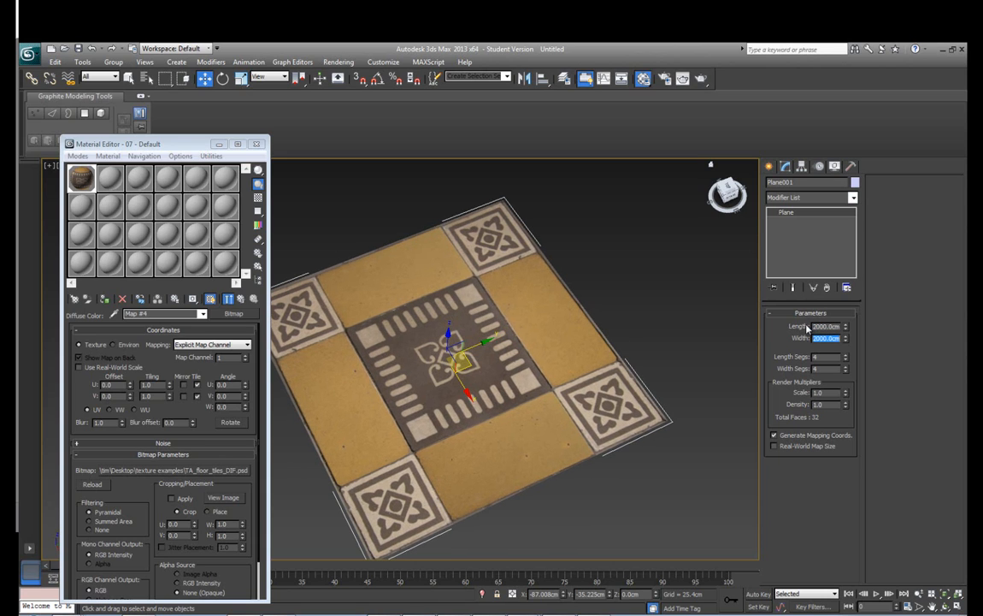
# Add a UVW Map modifier to the plane and set its U Tile and V Tile to 4
pyautogui.click(851, 198)
pyautogui.scroll(-10, 816, 496)
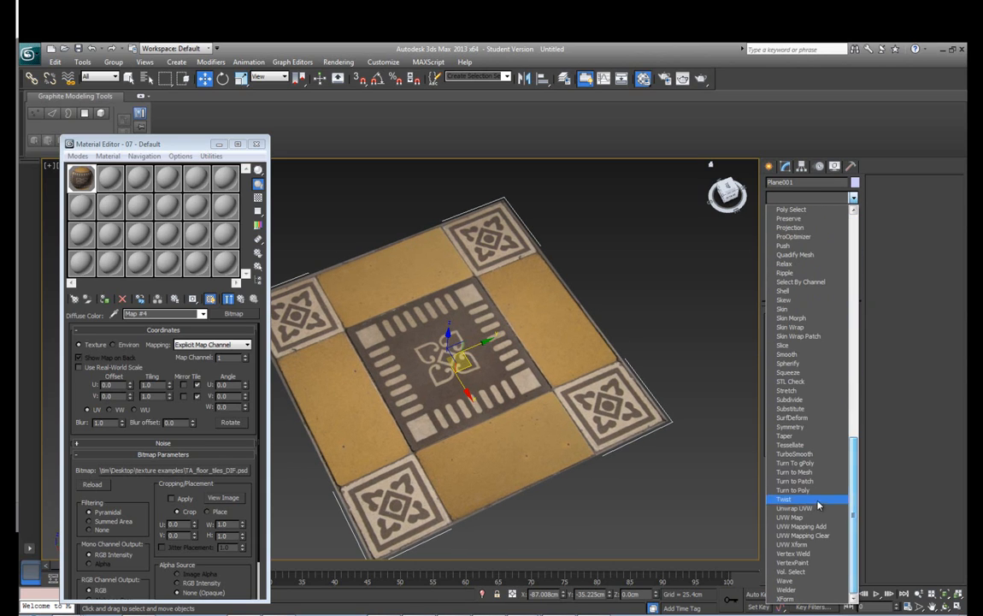
pyautogui.click(816, 518)
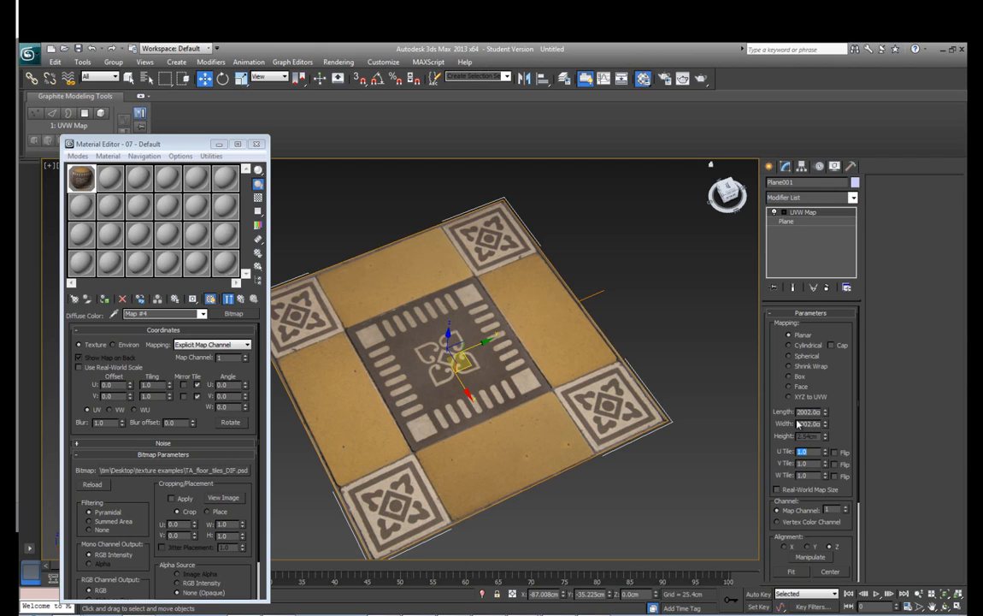
pyautogui.write('4')
pyautogui.press('Return')
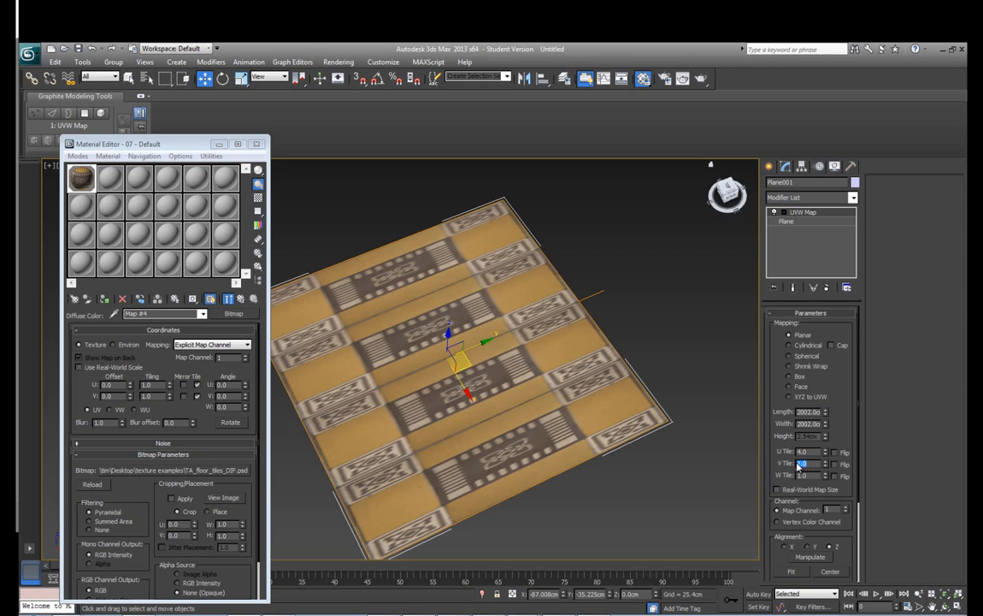
pyautogui.write('4')
pyautogui.press('Return')
# Deselect the plane and examine the seams and grout line thickness between the repeated floor tiles from several angles
pyautogui.click(697, 368)
pyautogui.scroll(5, 635, 344)
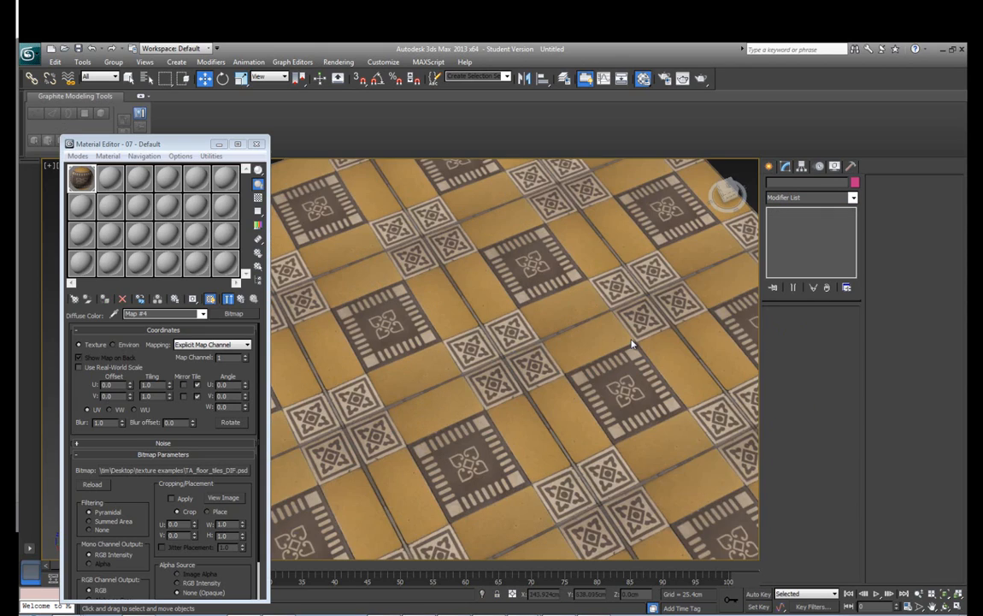
pyautogui.moveTo(623, 354); pyautogui.dragTo(503, 296)
pyautogui.moveTo(540, 327)
pyautogui.mouseDown()
pyautogui.moveTo(569, 342)
pyautogui.moveTo(530, 329)
pyautogui.mouseUp()
pyautogui.moveTo(481, 274); pyautogui.dragTo(503, 233)
pyautogui.moveTo(532, 303); pyautogui.dragTo(525, 299)
pyautogui.moveTo(565, 406); pyautogui.dragTo(574, 363)
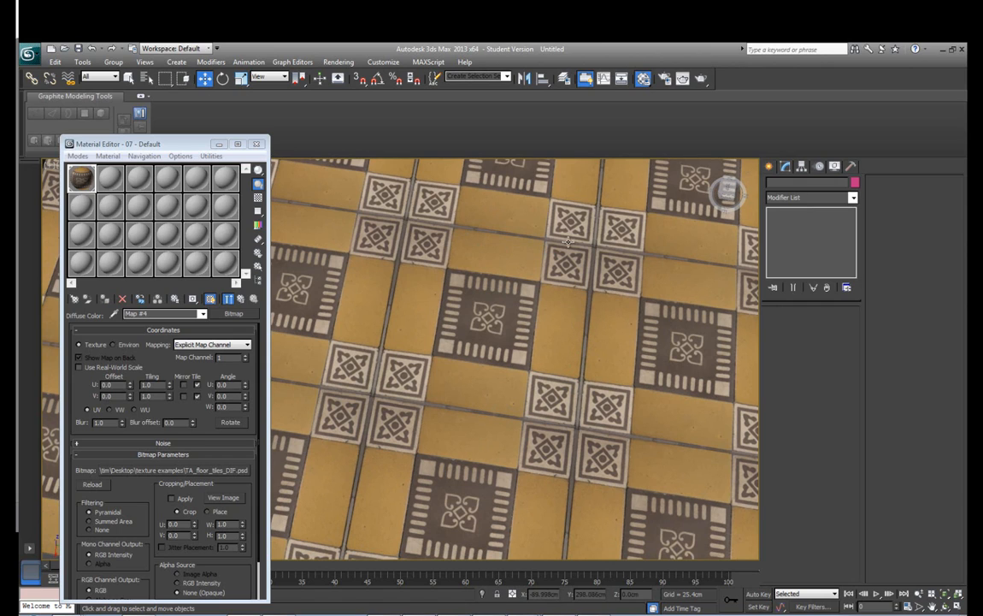
pyautogui.moveTo(503, 323); pyautogui.dragTo(539, 292)
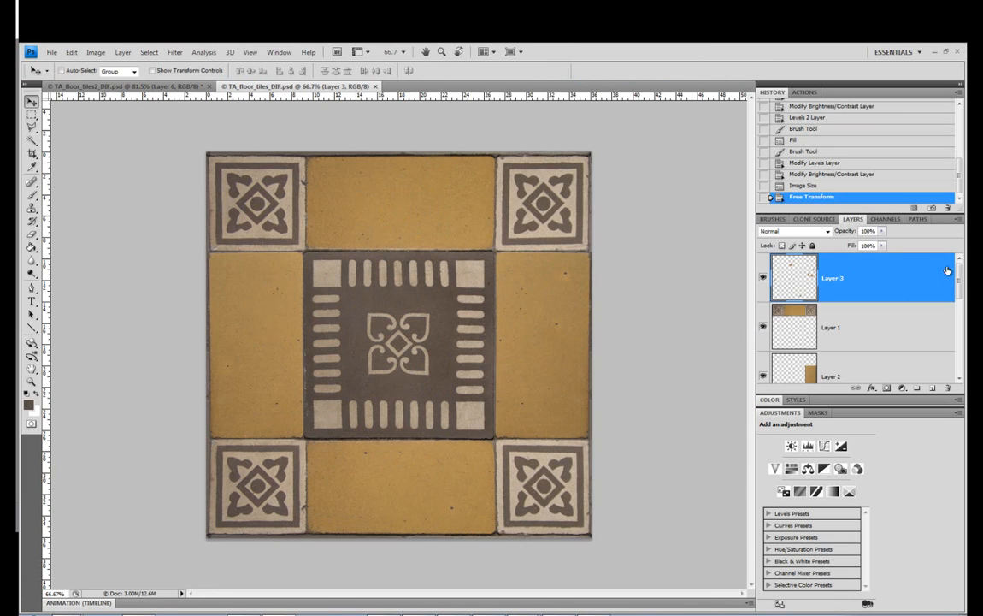
# Switch to Photoshop, select all layers of TA_floor_tiles_DIF.psd and stretch them upward to 100.3% height to thin the grout along the top edge
pyautogui.moveTo(960, 284)
pyautogui.mouseDown()
pyautogui.moveTo(959, 363)
pyautogui.moveTo(960, 269)
pyautogui.mouseUp()
pyautogui.keyDown('shift'); pyautogui.click(891, 363); pyautogui.keyUp('shift')
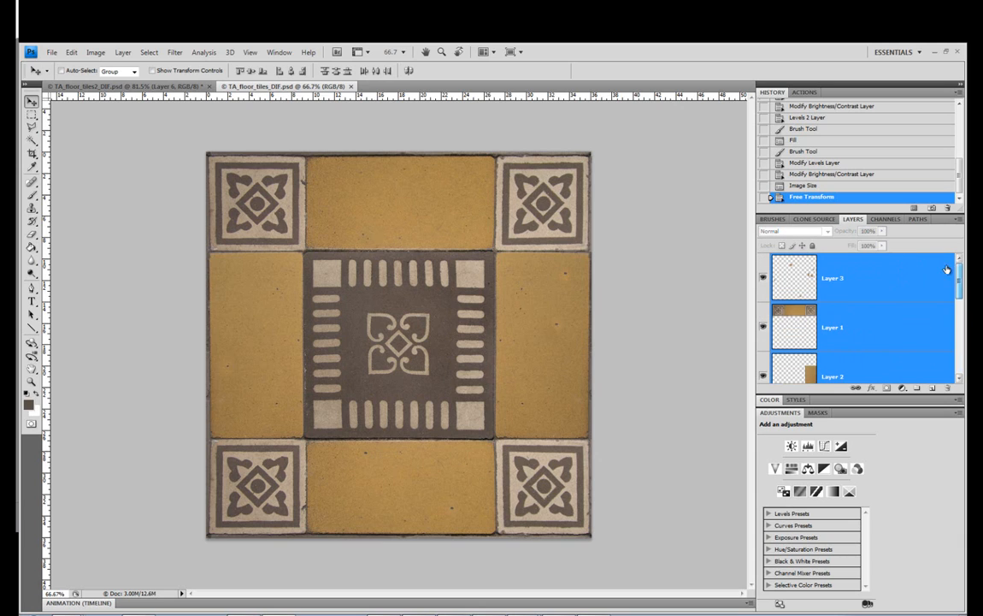
pyautogui.hotkey('ctrl', 't')
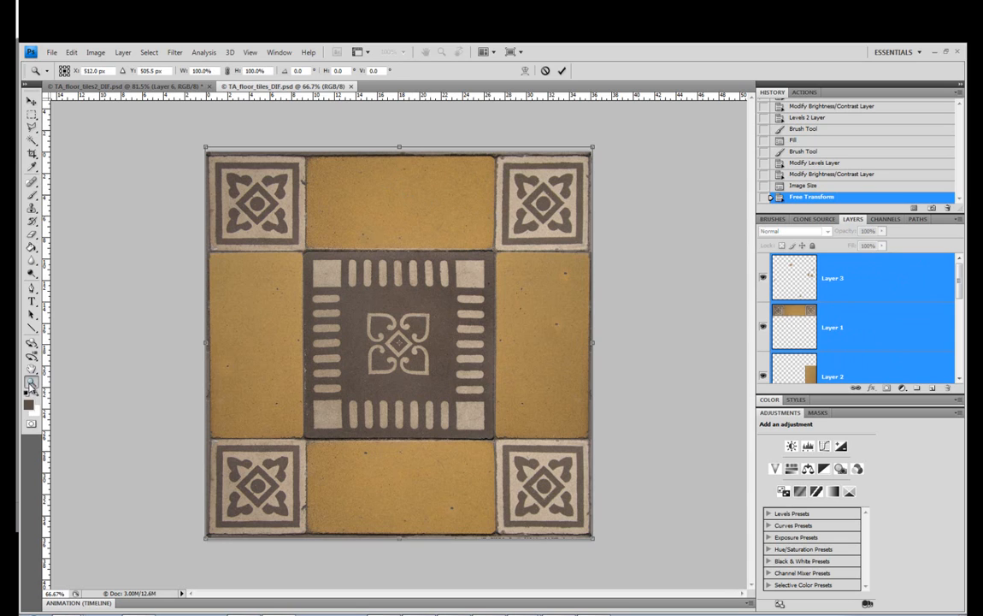
pyautogui.click(31, 383)
pyautogui.moveTo(345, 208); pyautogui.dragTo(383, 206)
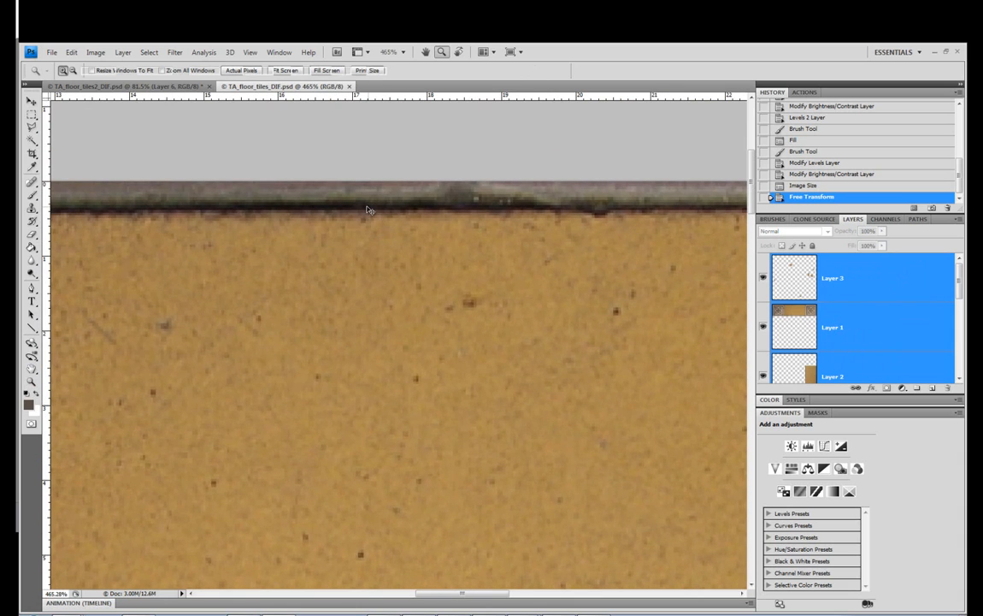
pyautogui.hotkey('ctrl', 't')
pyautogui.moveTo(437, 147); pyautogui.dragTo(438, 139)
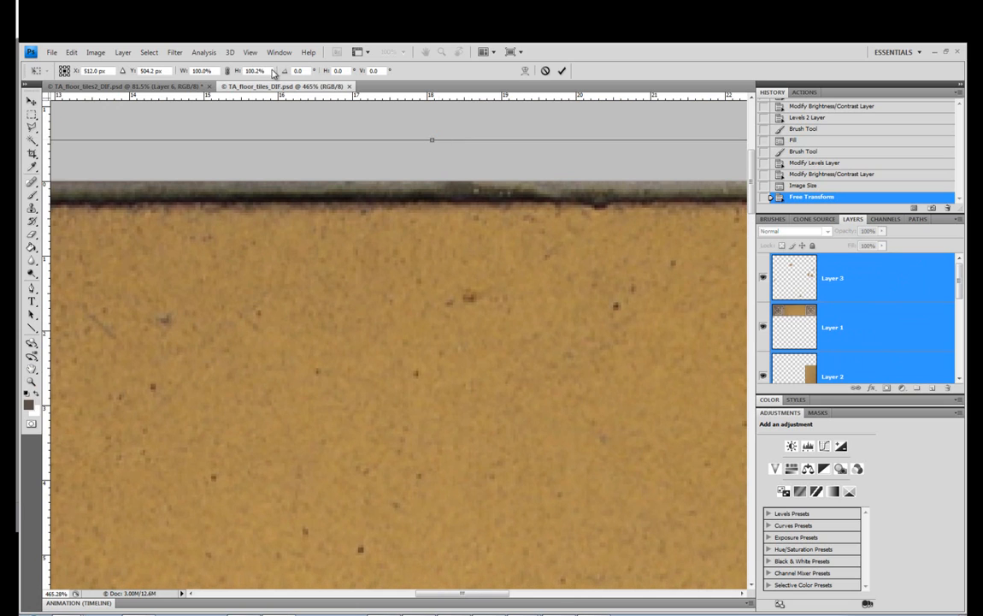
pyautogui.click(250, 52)
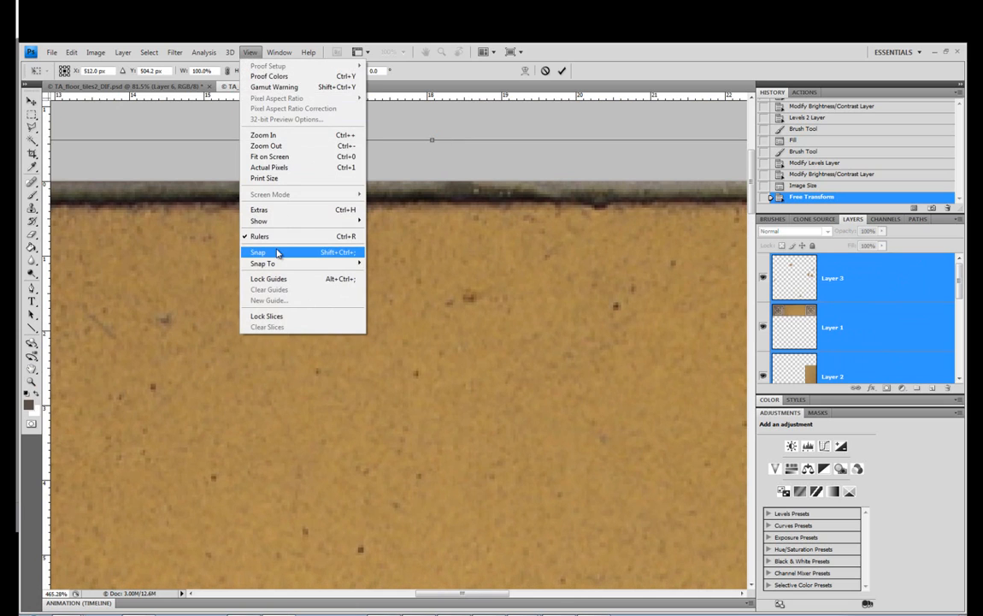
pyautogui.click(252, 56)
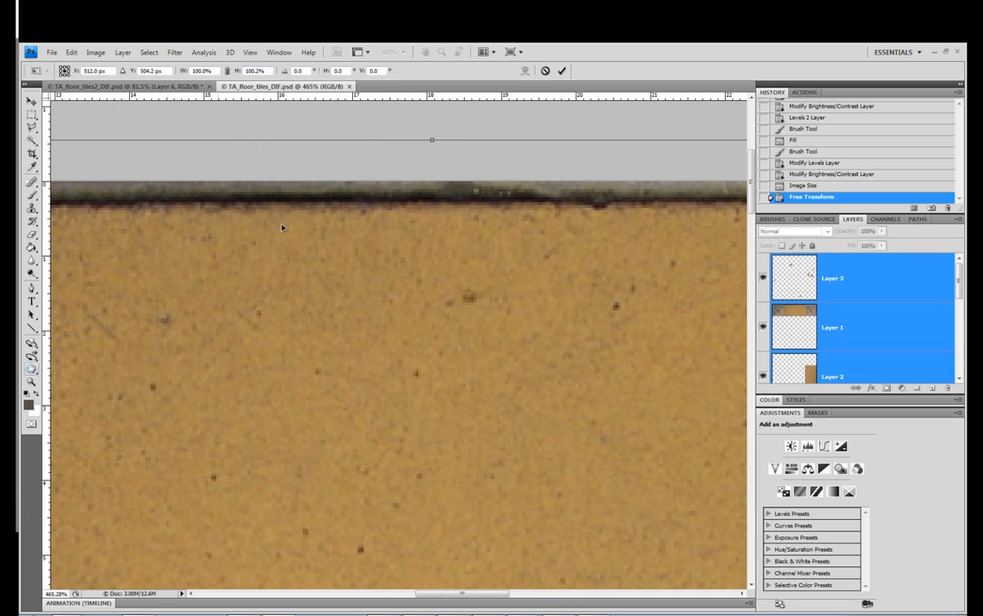
pyautogui.moveTo(436, 138); pyautogui.dragTo(437, 137)
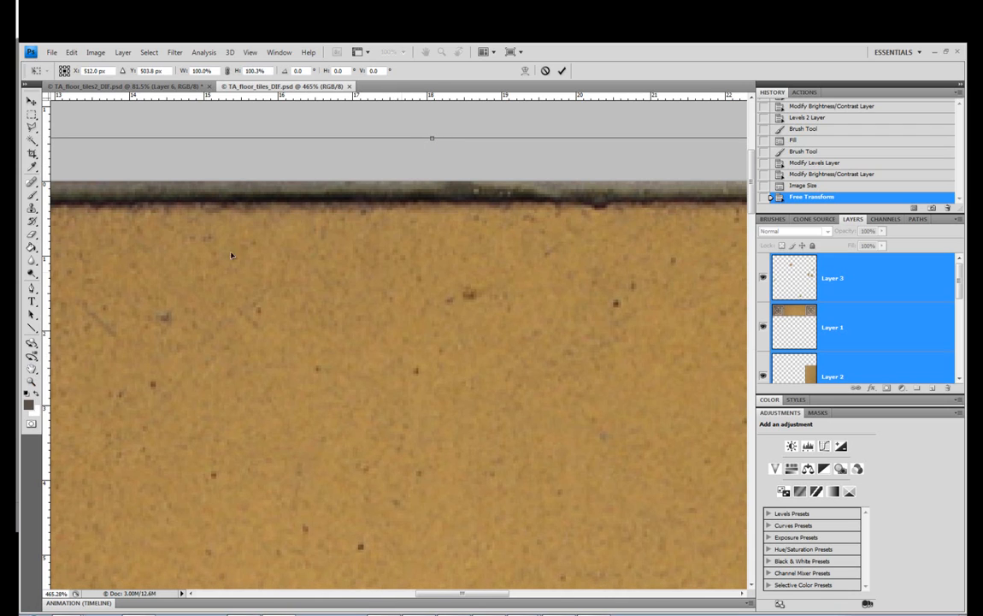
pyautogui.click(32, 344)
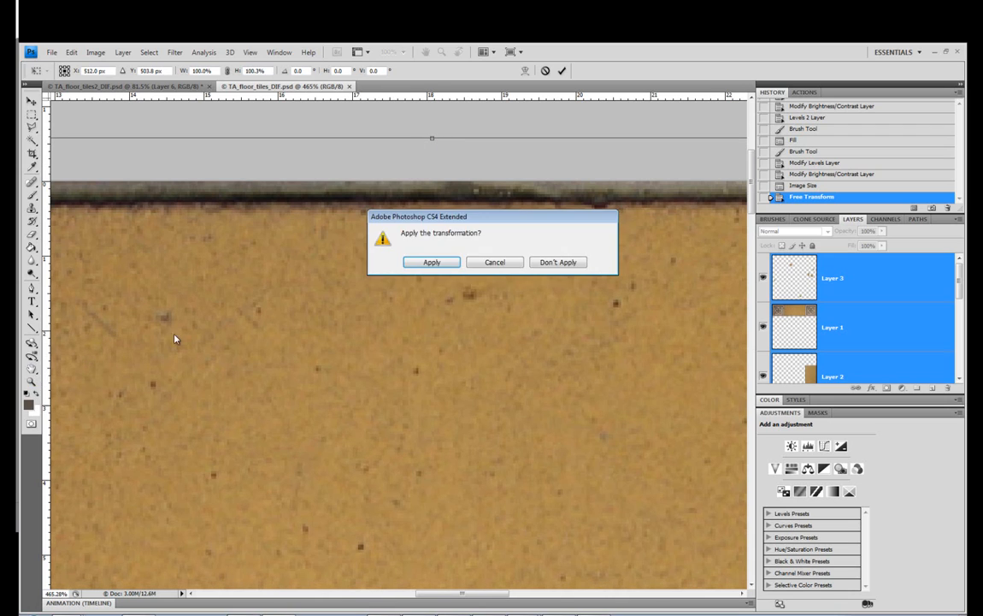
pyautogui.click(443, 260)
# Stretch the selected layers downward to 100.7% height to thin the grout strip along the image's bottom edge
pyautogui.rightClick(446, 255)
pyautogui.click(484, 261)
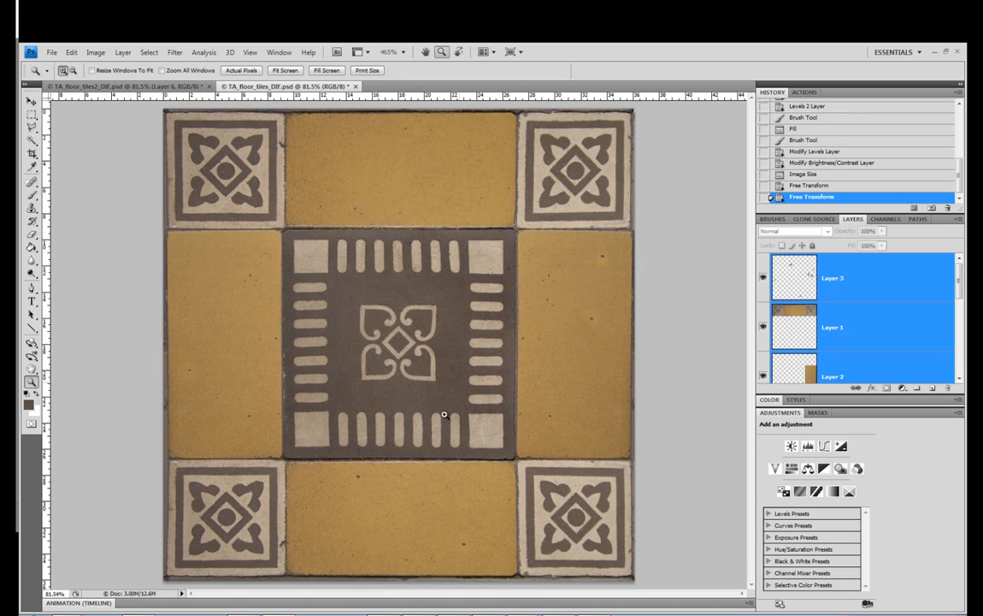
pyautogui.moveTo(400, 536); pyautogui.dragTo(387, 583)
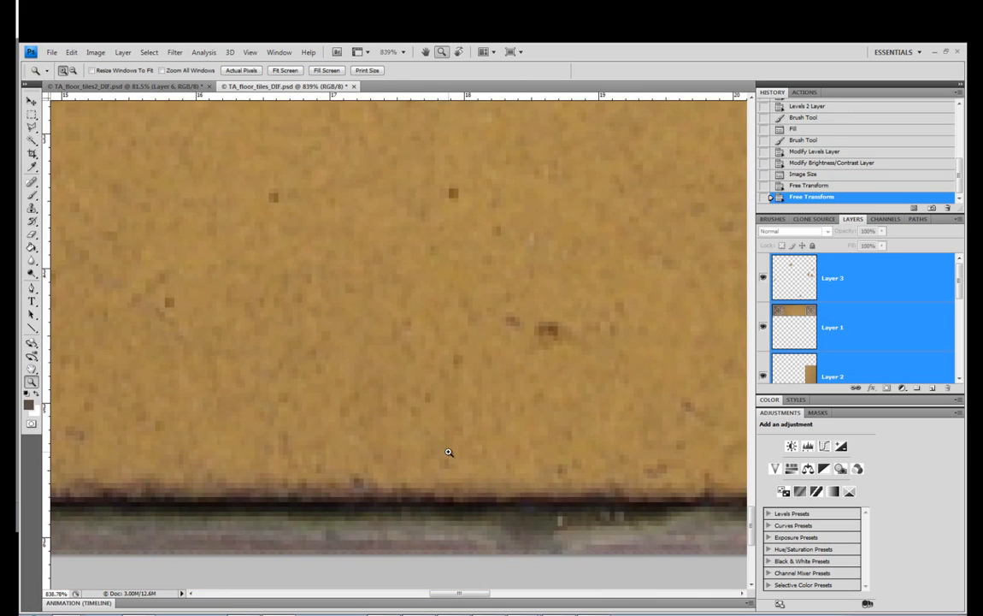
pyautogui.hotkey('ctrl', 't')
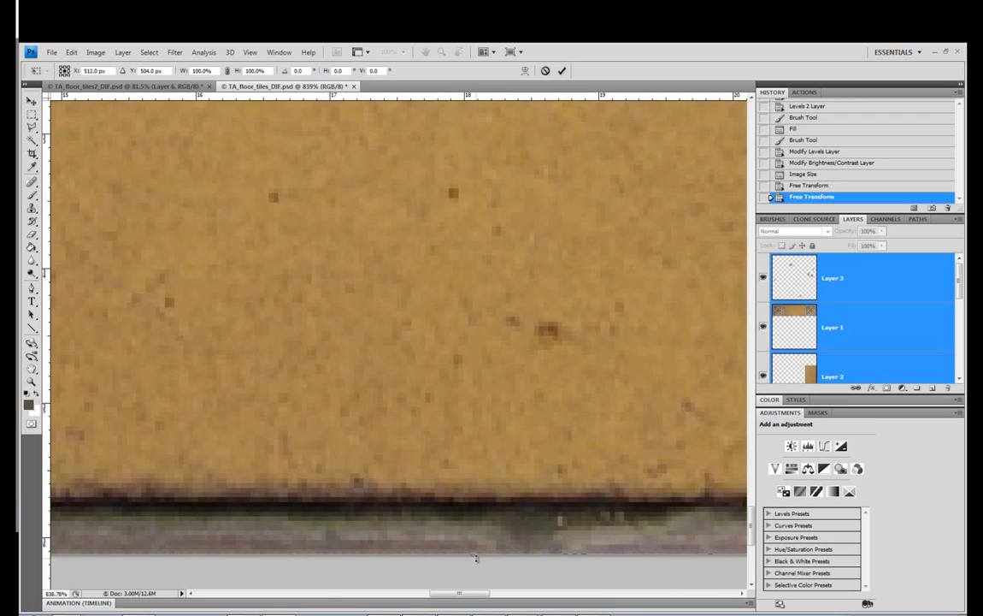
pyautogui.moveTo(476, 561); pyautogui.dragTo(477, 588)
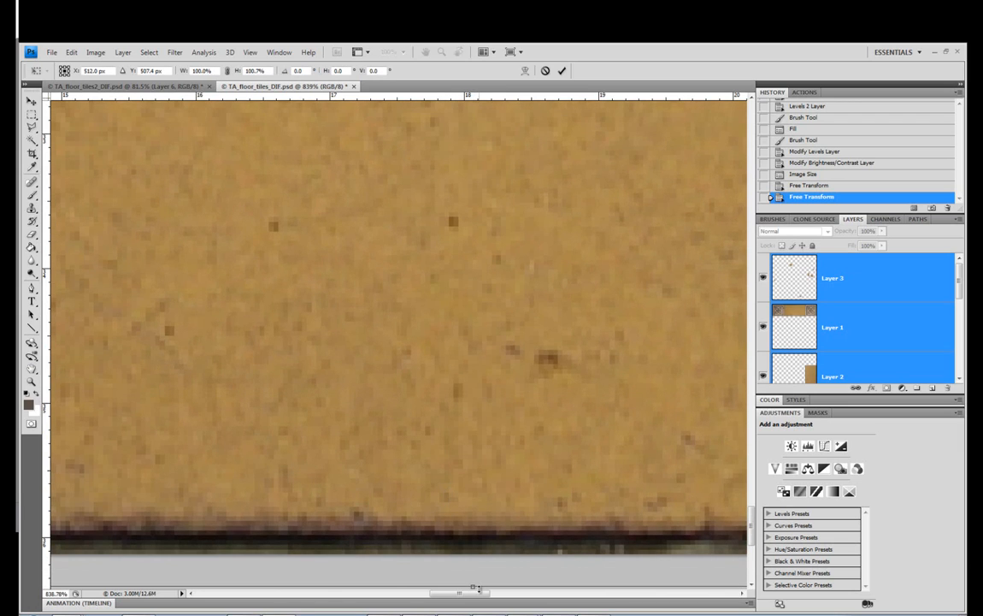
pyautogui.click(32, 382)
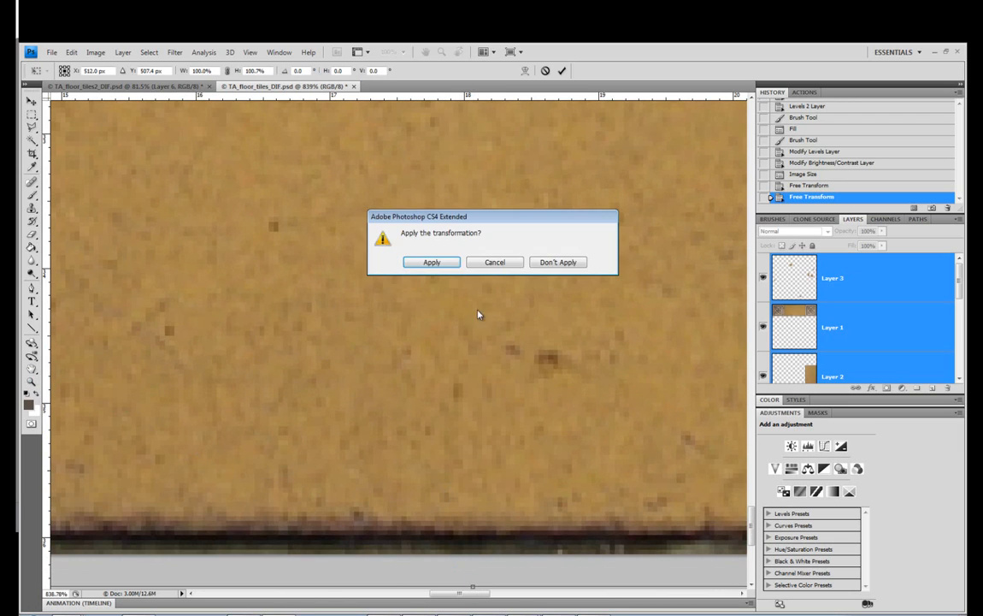
pyautogui.click(432, 262)
# Try to stretch the selected layers to the left to 100.6% width to thin the grout along the image's left edge
pyautogui.rightClick(446, 263)
pyautogui.click(468, 265)
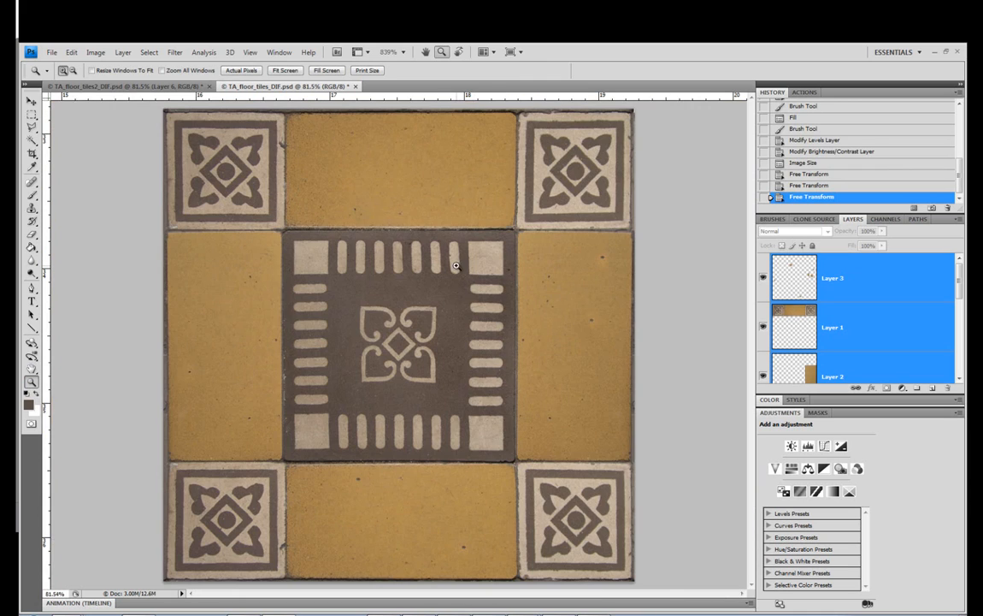
pyautogui.click(107, 368)
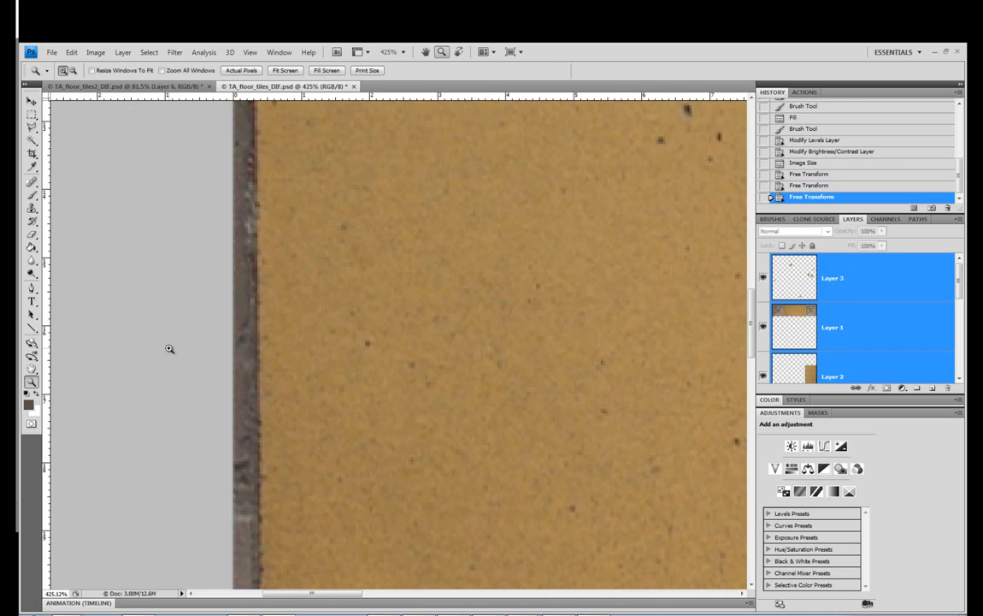
pyautogui.moveTo(303, 597); pyautogui.dragTo(294, 596)
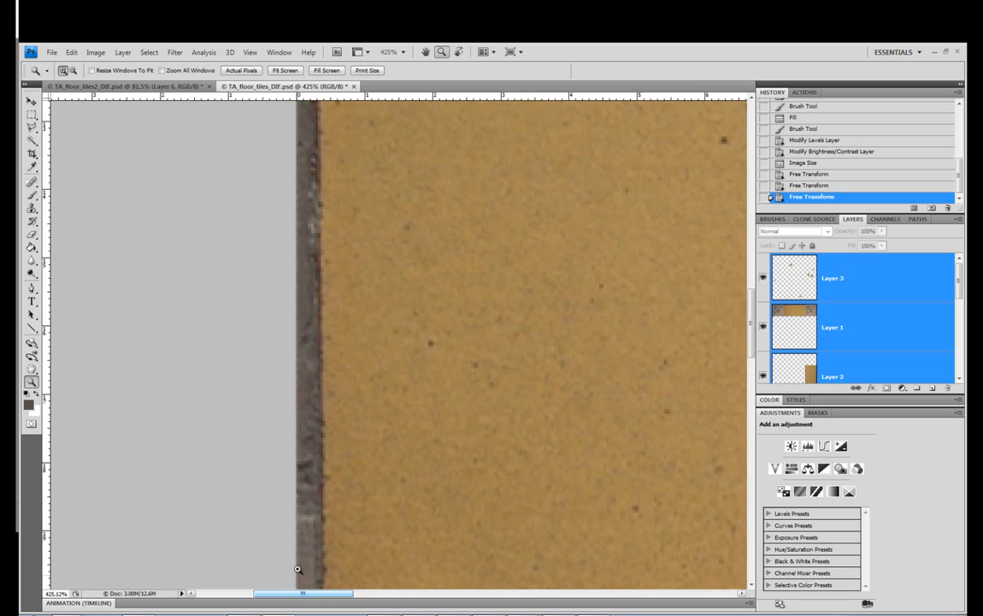
pyautogui.hotkey('ctrl', 't')
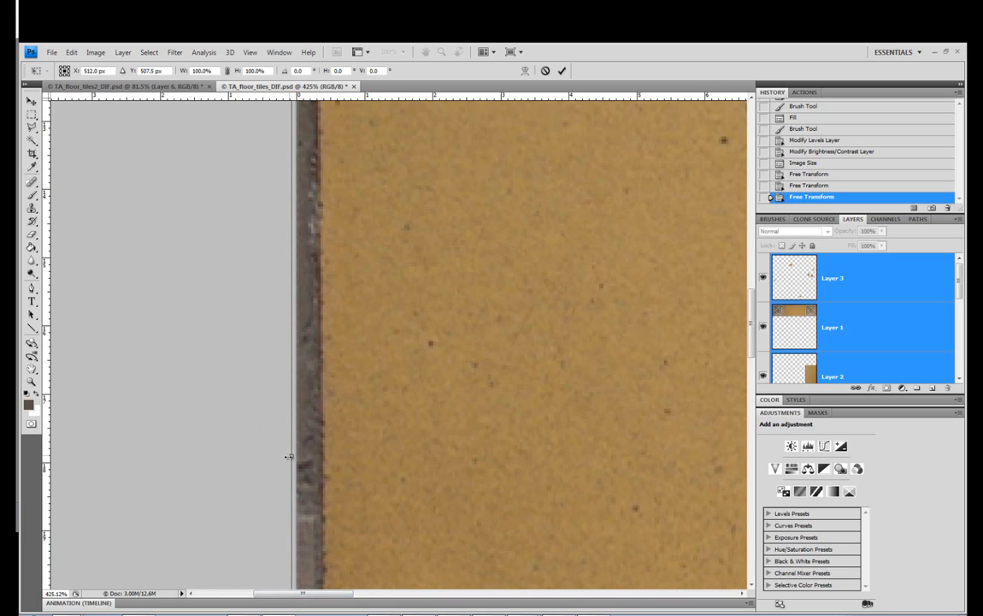
pyautogui.moveTo(289, 457); pyautogui.dragTo(275, 458)
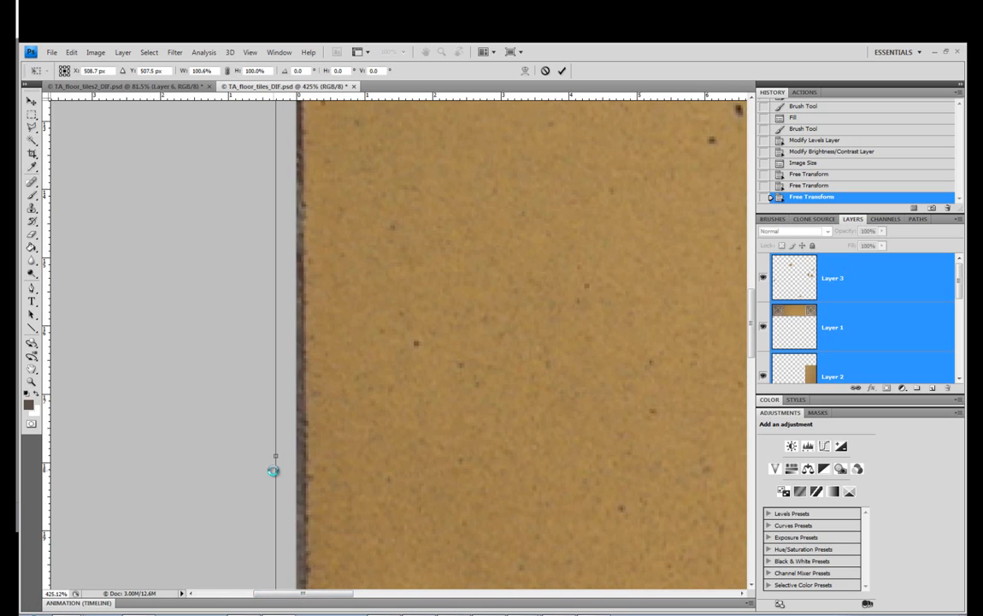
pyautogui.click(32, 383)
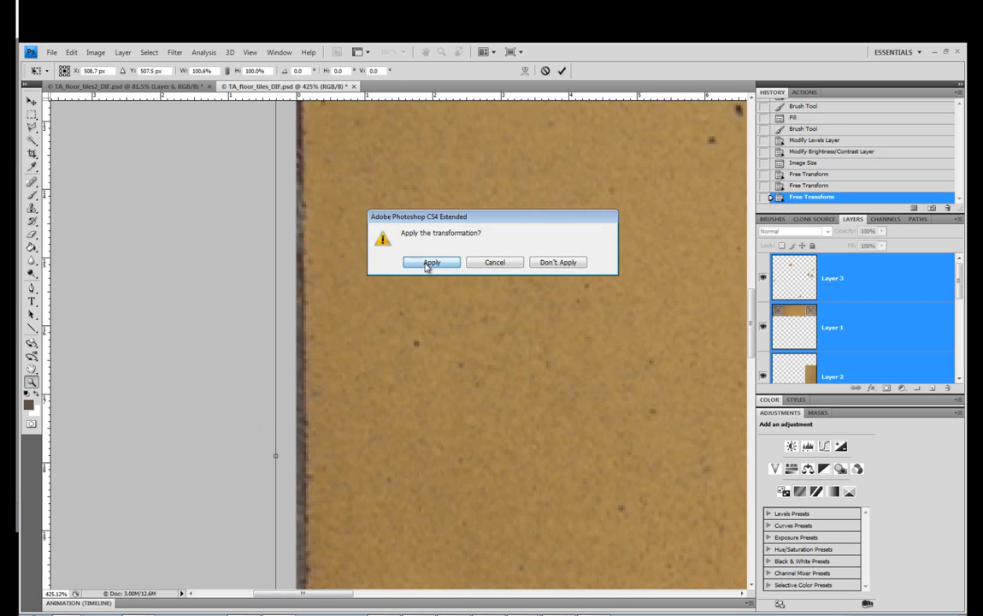
pyautogui.click(382, 240)
# Check the image's top-left tile corner up close and undo the last widening of the layers
pyautogui.rightClick(434, 272)
pyautogui.click(469, 276)
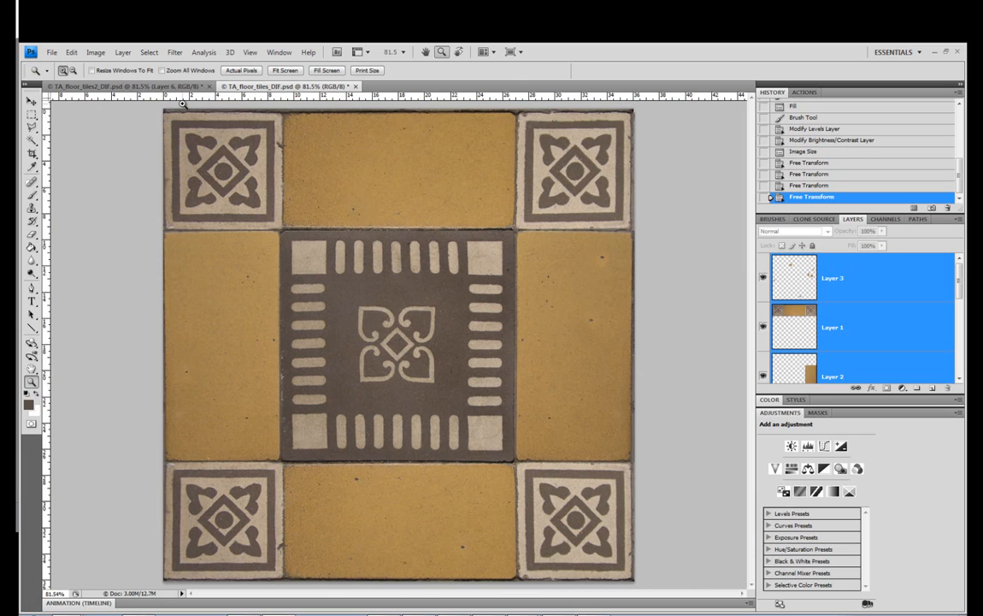
pyautogui.moveTo(216, 110); pyautogui.dragTo(130, 169)
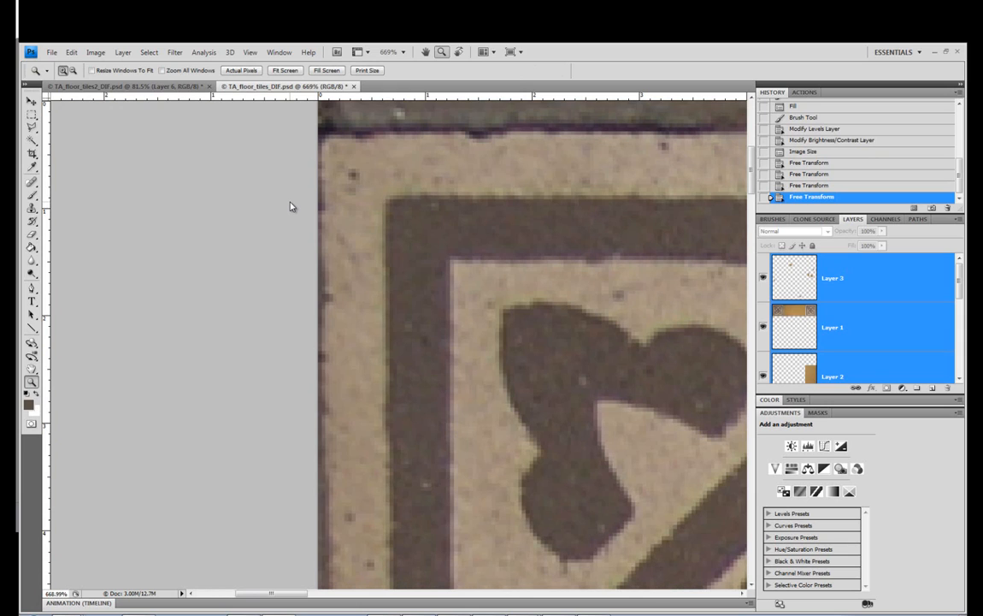
pyautogui.hotkey('ctrl', 'z')
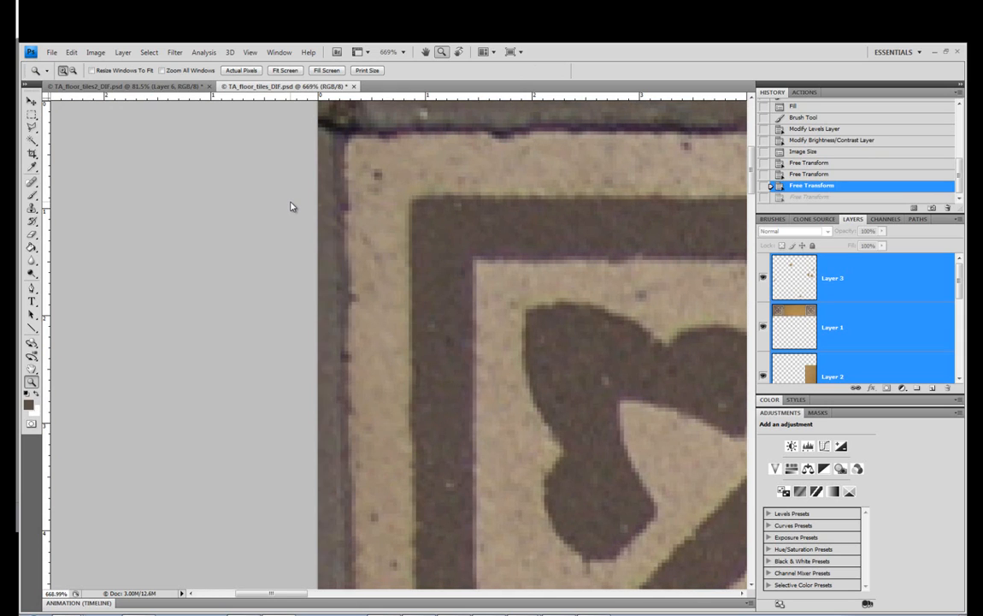
# Stretch the selected layers to the left to 100.5% width to thin the grout along the image's left edge
pyautogui.hotkey('ctrl', 't')
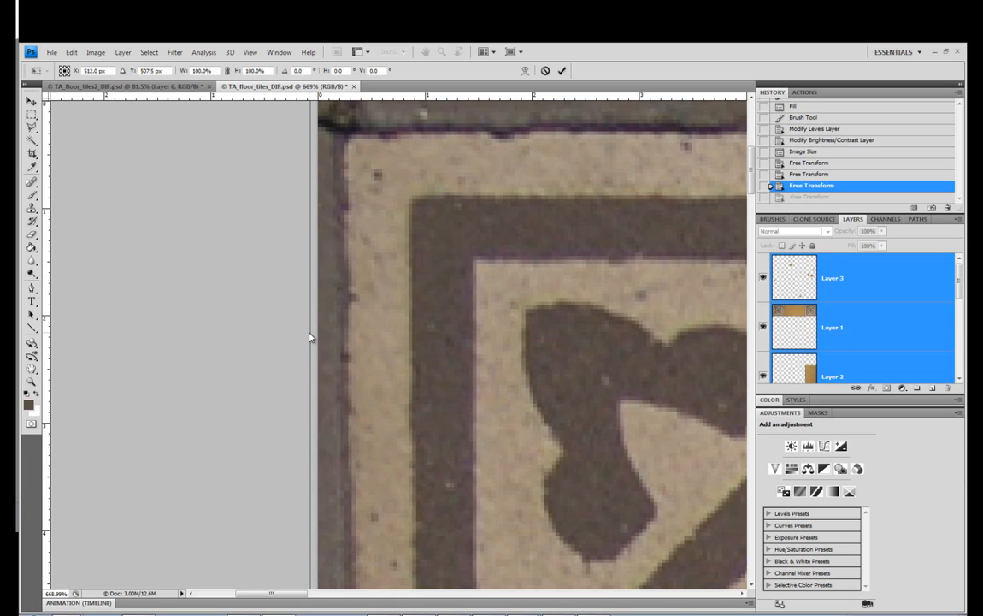
pyautogui.moveTo(311, 337); pyautogui.dragTo(291, 347)
pyautogui.click(32, 382)
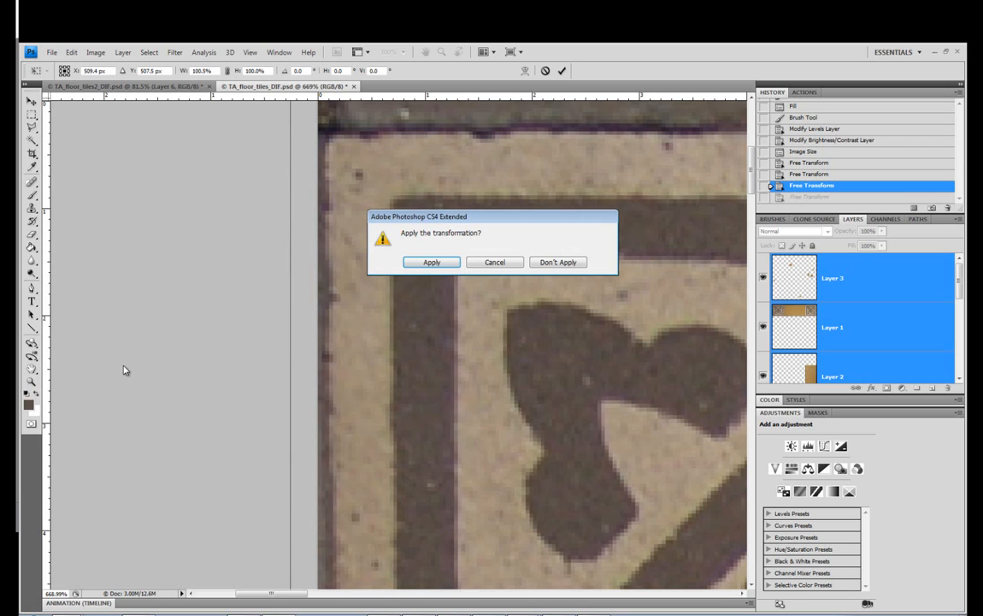
pyautogui.click(413, 266)
pyautogui.rightClick(450, 258)
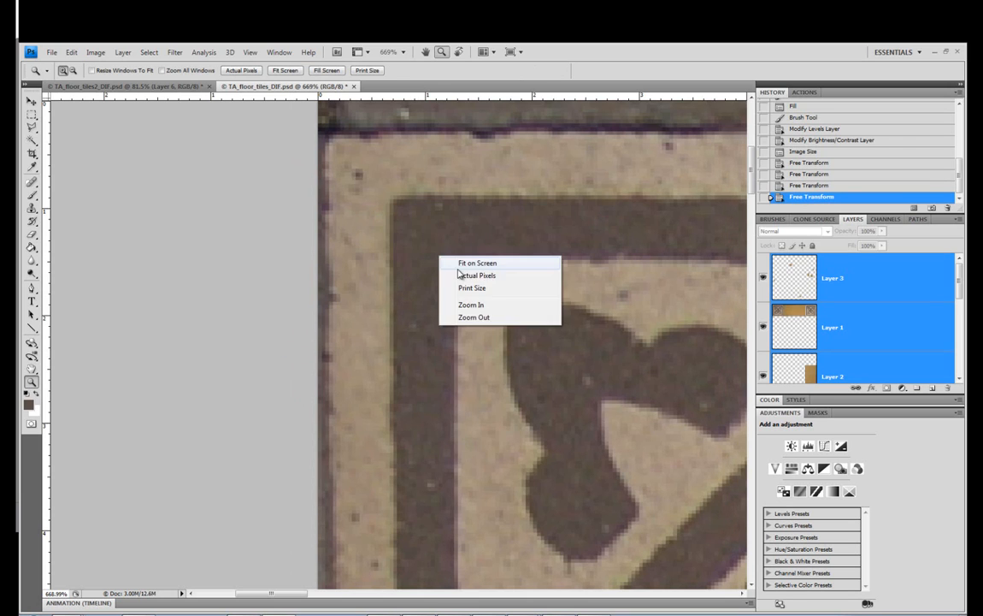
pyautogui.click(457, 265)
# Stretch the selected layers to the right to 100.3% width to thin the grout along the image's right edge
pyautogui.moveTo(673, 213); pyautogui.dragTo(590, 320)
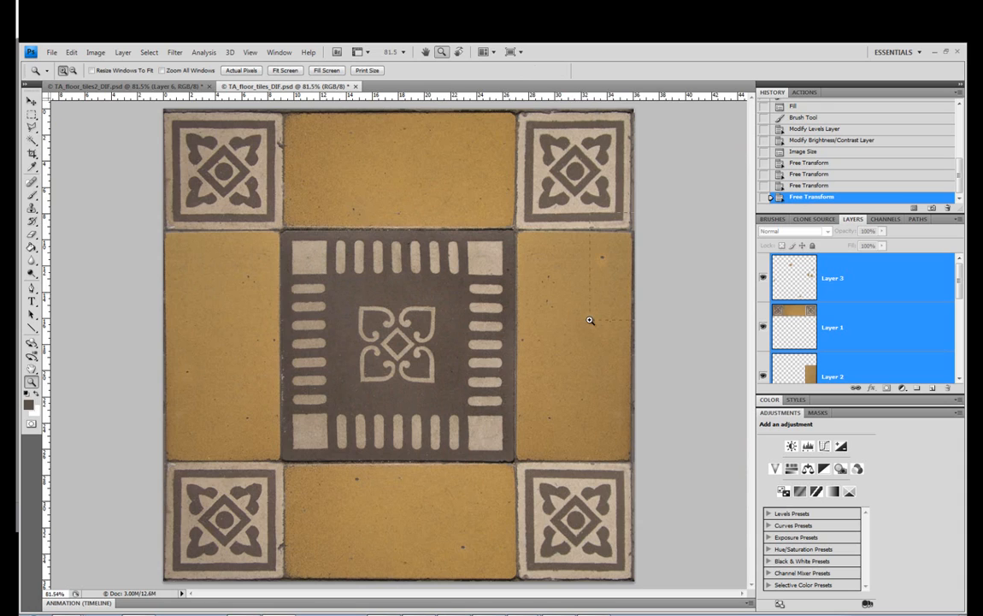
pyautogui.hotkey('ctrl', 't')
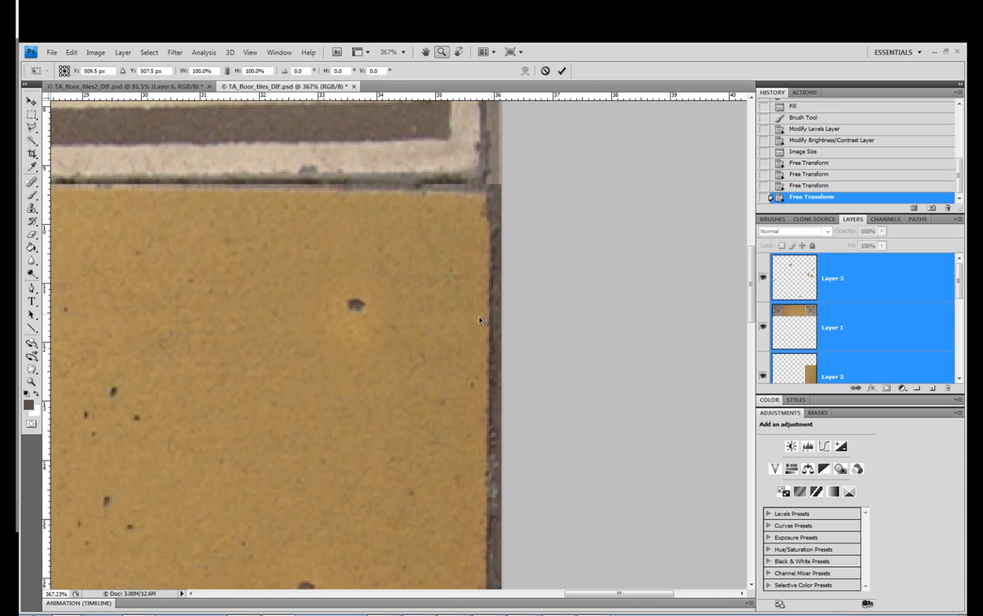
pyautogui.moveTo(507, 460); pyautogui.dragTo(512, 457)
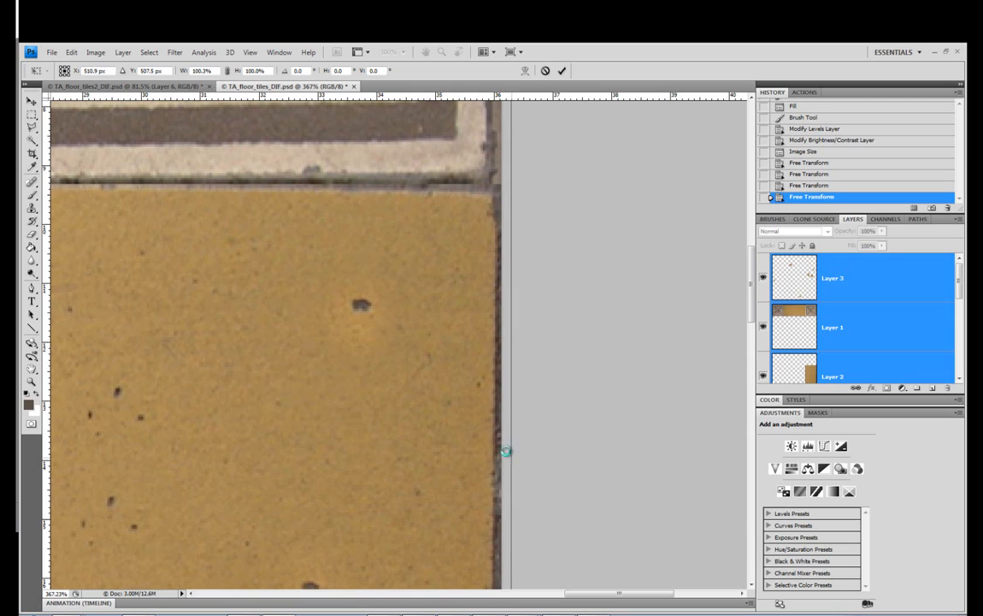
pyautogui.press('Return')
pyautogui.press('z')
pyautogui.rightClick(284, 358)
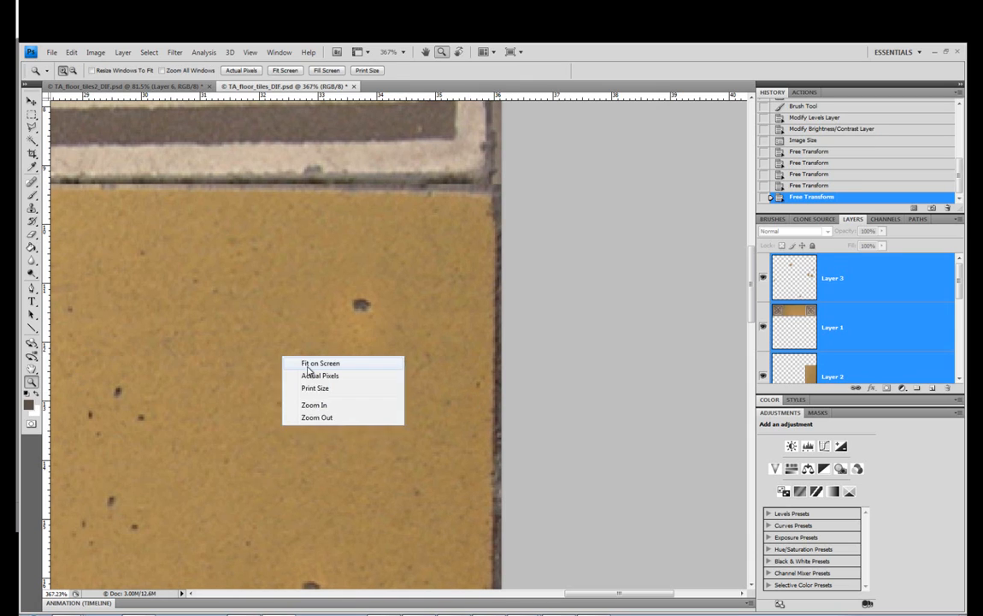
pyautogui.click(308, 363)
pyautogui.click(597, 449)
pyautogui.keyDown('alt'); pyautogui.click(592, 426); pyautogui.keyUp('alt')
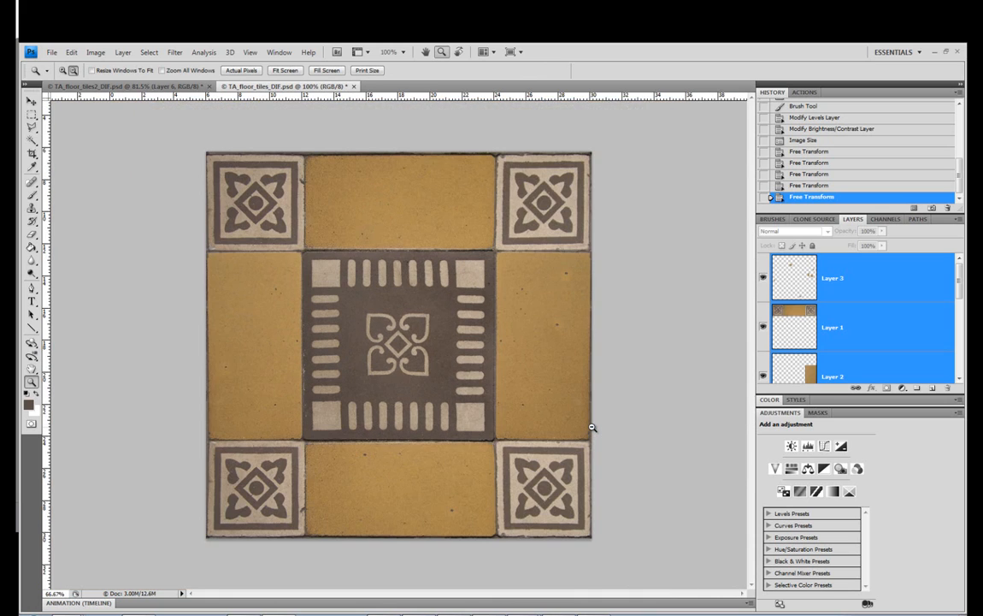
# Save TA_floor_tiles_DIF.psd and switch to 3ds Max, where the plane uses it as its texture
pyautogui.click(55, 54)
pyautogui.click(99, 194)
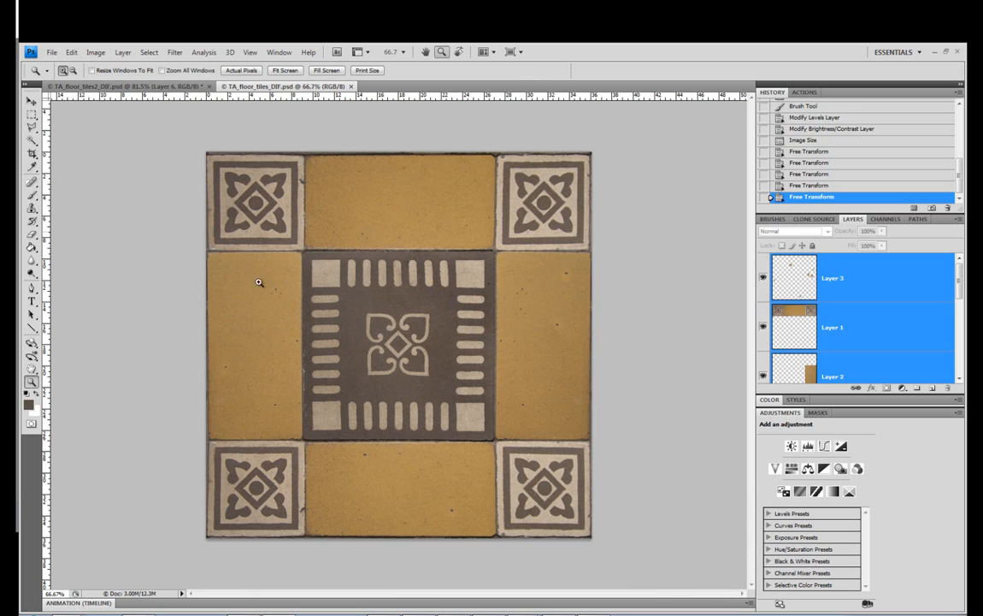
pyautogui.hotkey('alt', 'Tab')
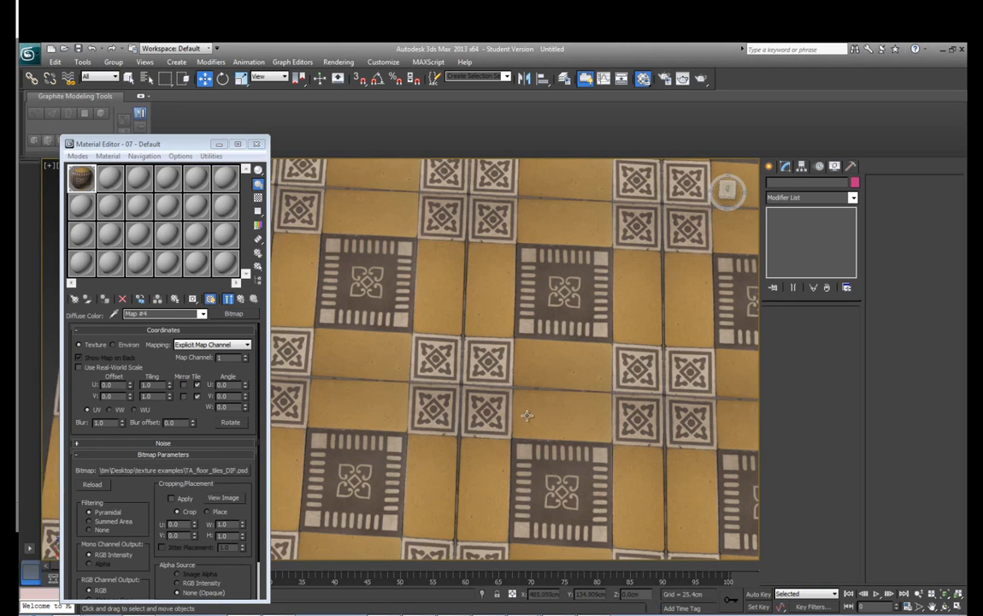
# Examine the vertical and horizontal grout seams between the repeated tiles on the plane, both up close and from farther away
pyautogui.moveTo(527, 414); pyautogui.dragTo(490, 349)
pyautogui.scroll(8, 489, 349)
pyautogui.moveTo(595, 372); pyautogui.dragTo(469, 367)
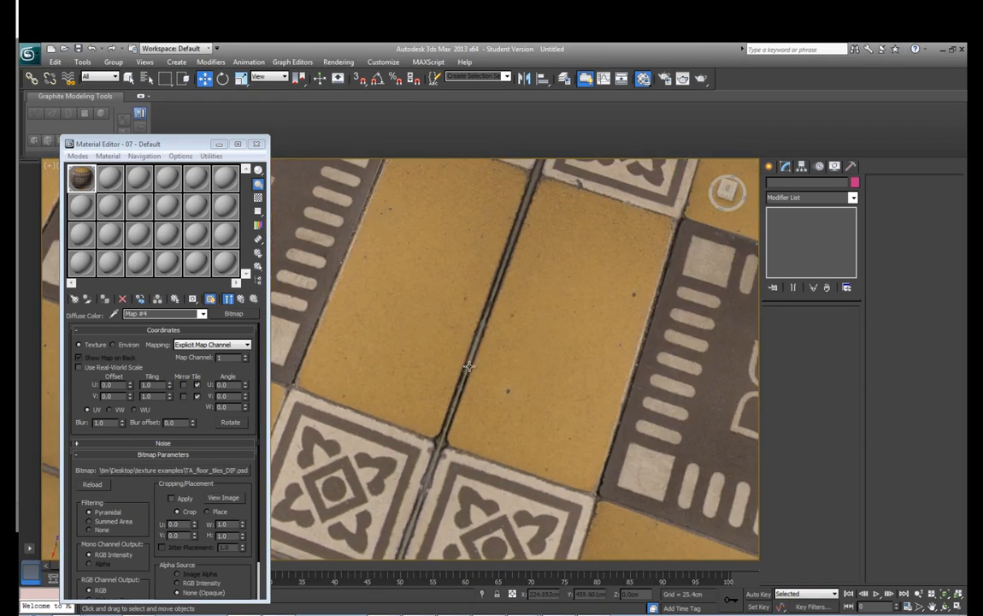
pyautogui.scroll(-3, 494, 366)
pyautogui.scroll(8, 496, 365)
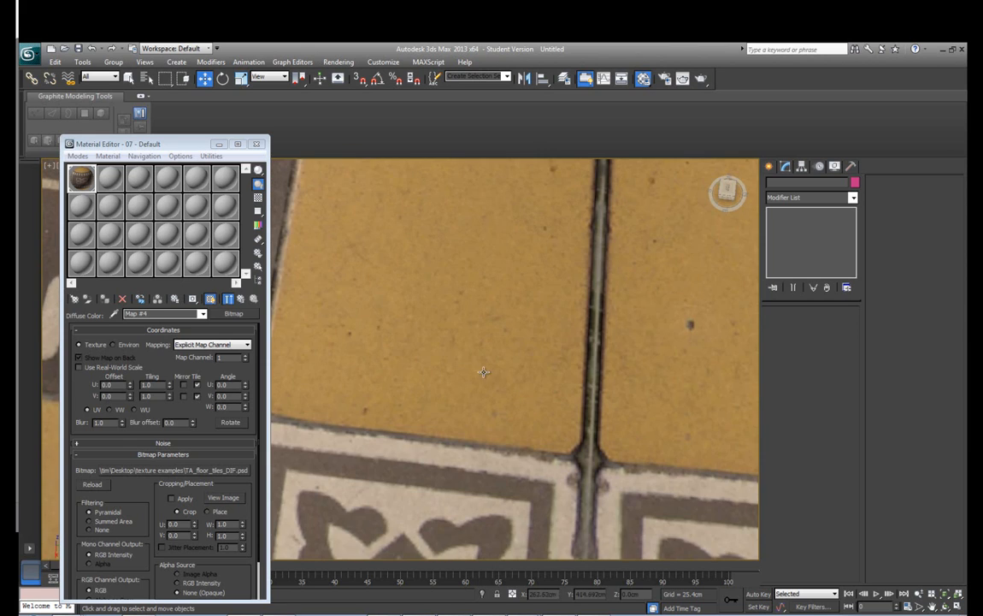
pyautogui.scroll(-8, 485, 353)
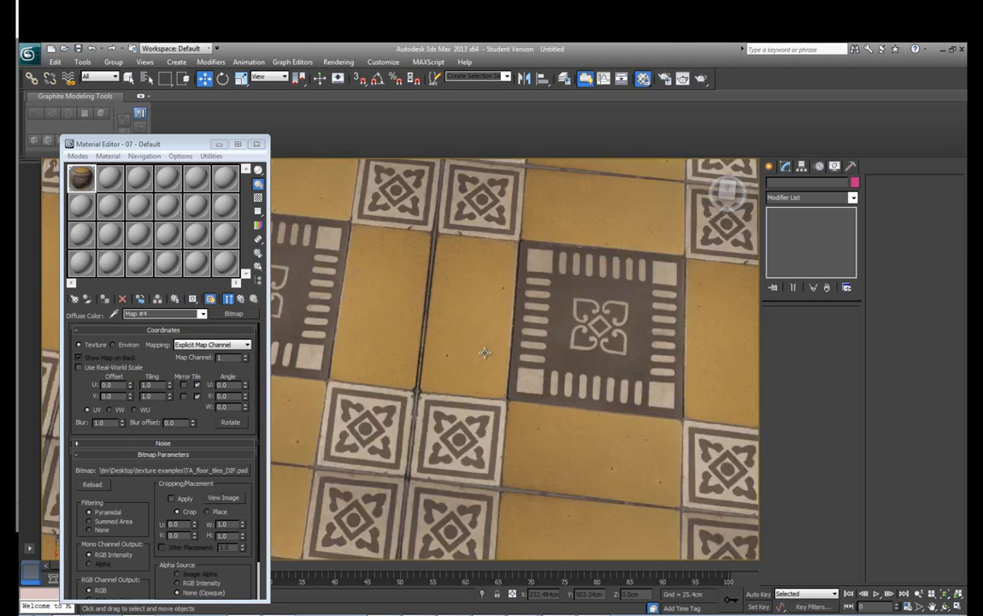
pyautogui.moveTo(479, 372); pyautogui.dragTo(536, 369)
pyautogui.scroll(3, 544, 362)
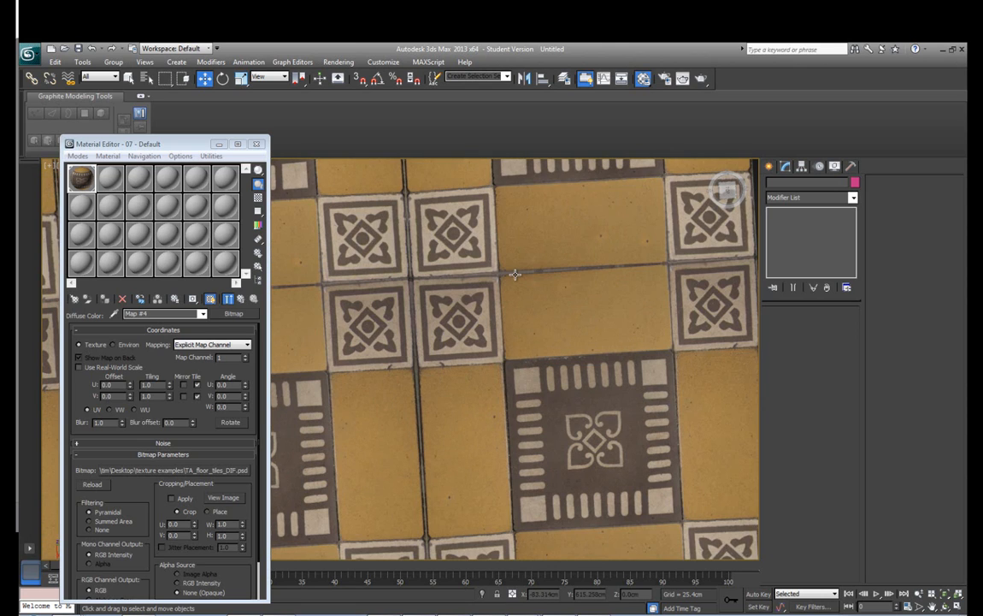
pyautogui.scroll(-7, 481, 282)
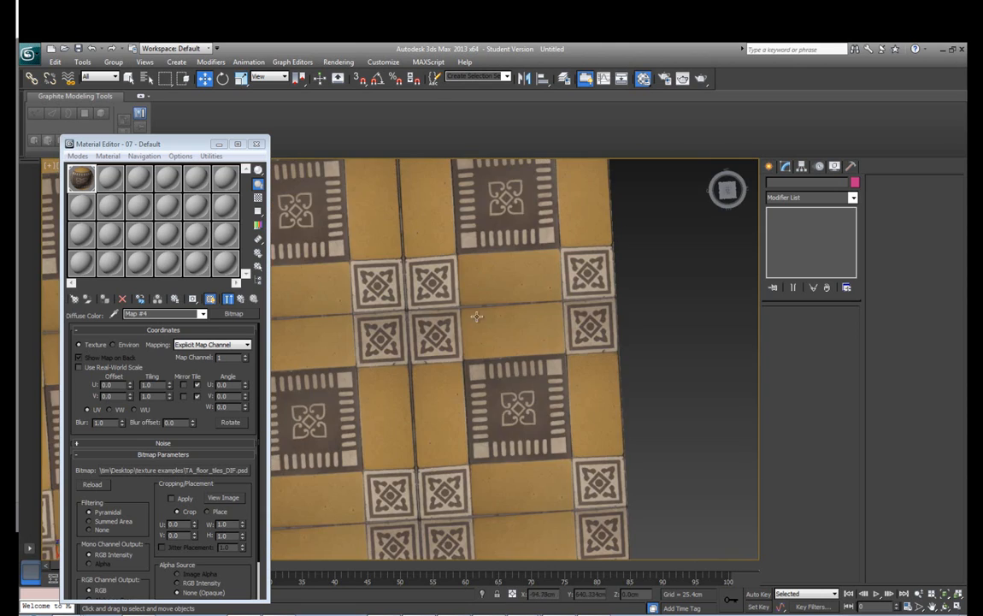
pyautogui.moveTo(478, 317)
pyautogui.mouseDown()
pyautogui.moveTo(507, 342)
pyautogui.moveTo(476, 329)
pyautogui.mouseUp()
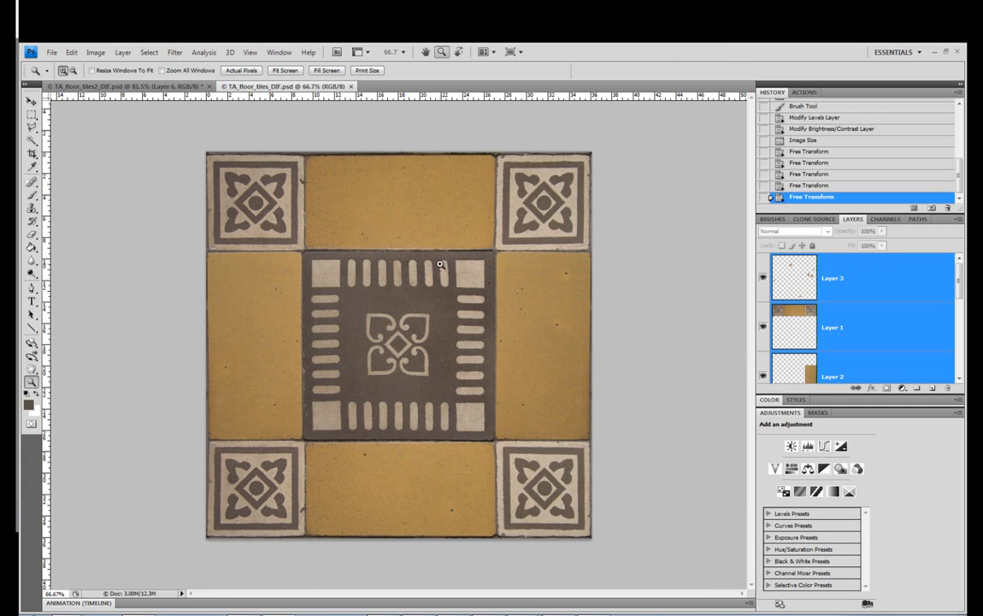
# Switch to Photoshop and stretch the selected layers upward to 100.1% height to thin the top-edge grout further
pyautogui.moveTo(359, 121); pyautogui.dragTo(431, 206)
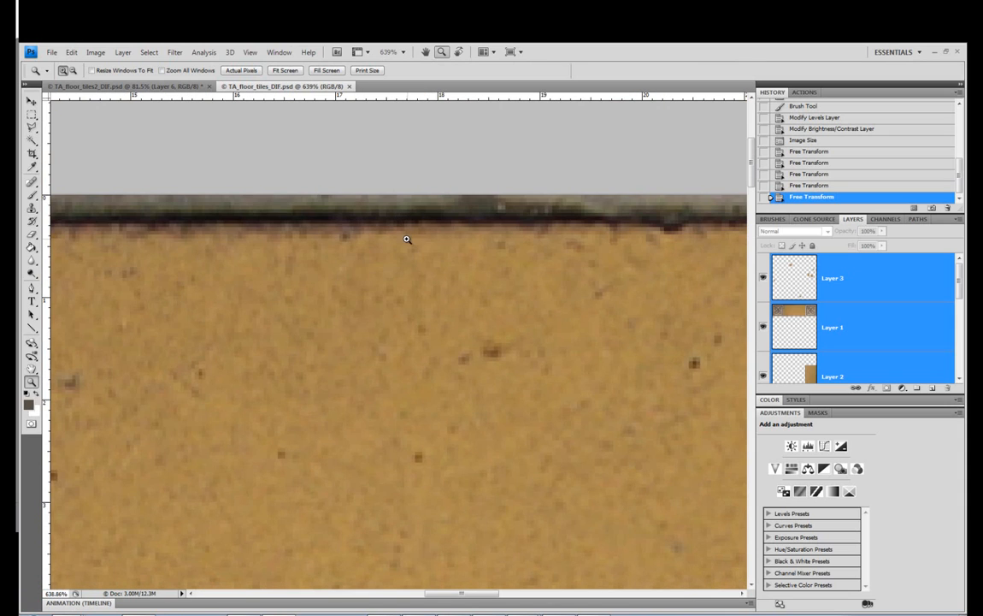
pyautogui.hotkey('ctrl', 't')
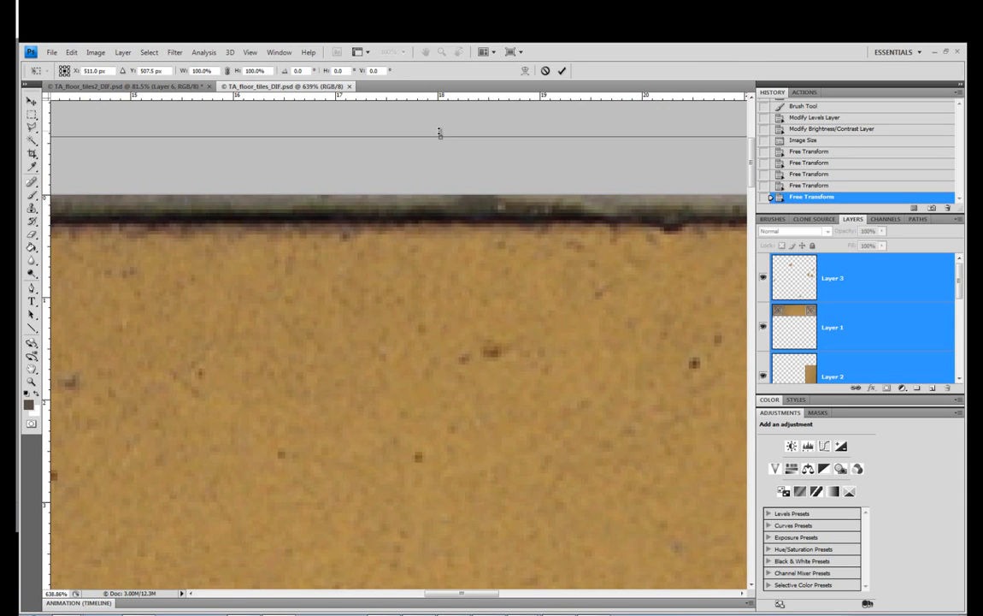
pyautogui.moveTo(441, 131); pyautogui.dragTo(442, 129)
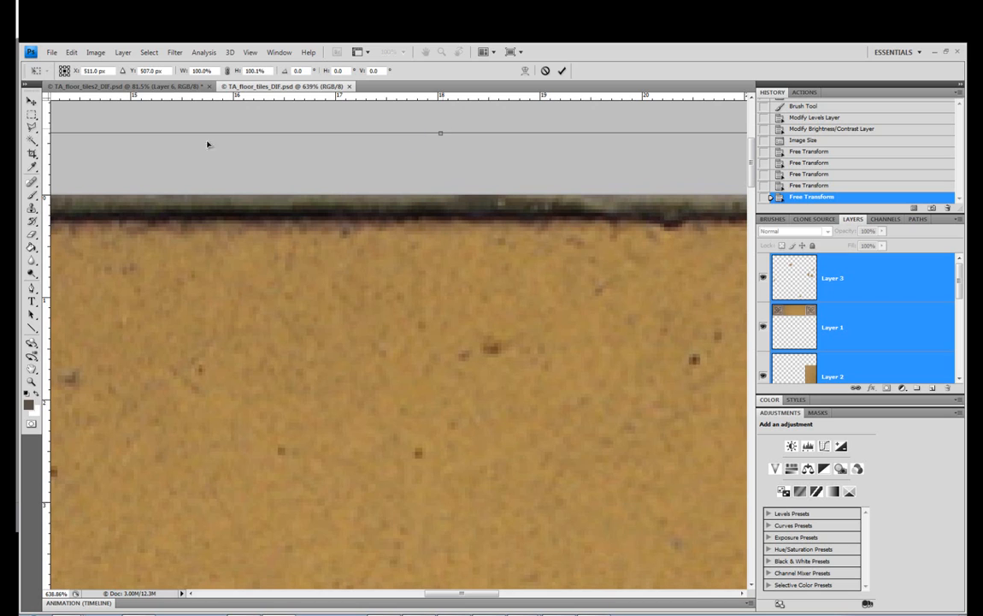
pyautogui.click(32, 101)
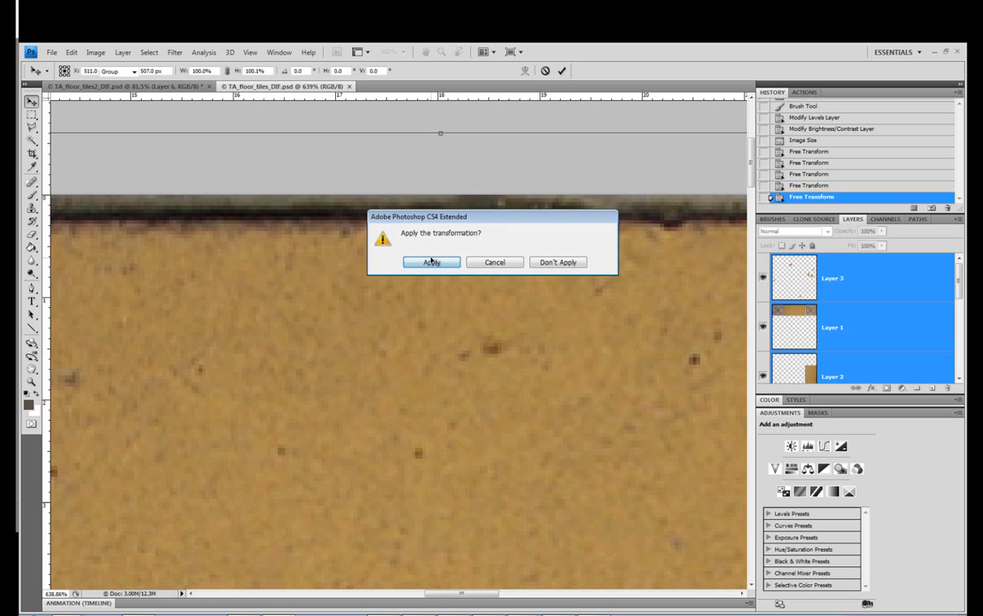
pyautogui.click(432, 262)
# Save the texture file and check the grout seams on the plane again in 3ds Max
pyautogui.click(52, 53)
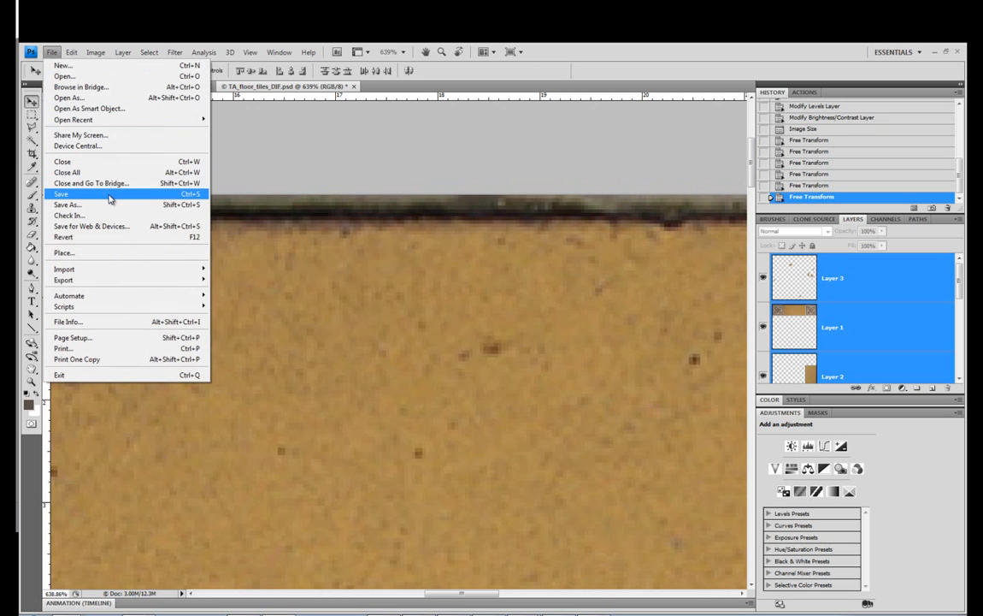
pyautogui.click(109, 195)
pyautogui.hotkey('alt', 'Tab')
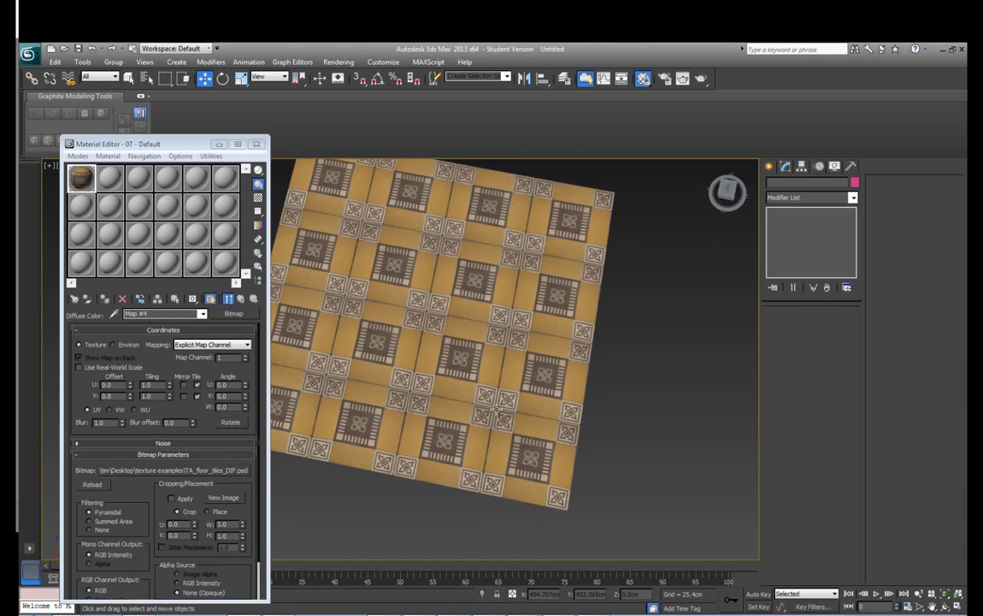
pyautogui.moveTo(443, 368); pyautogui.dragTo(491, 428)
pyautogui.scroll(5, 452, 387)
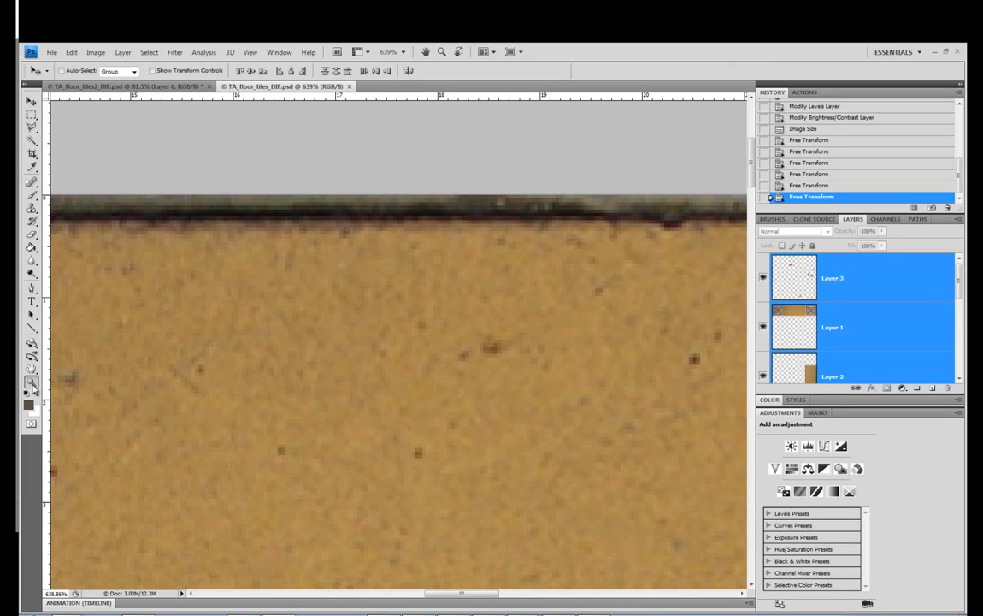
pyautogui.click(31, 382)
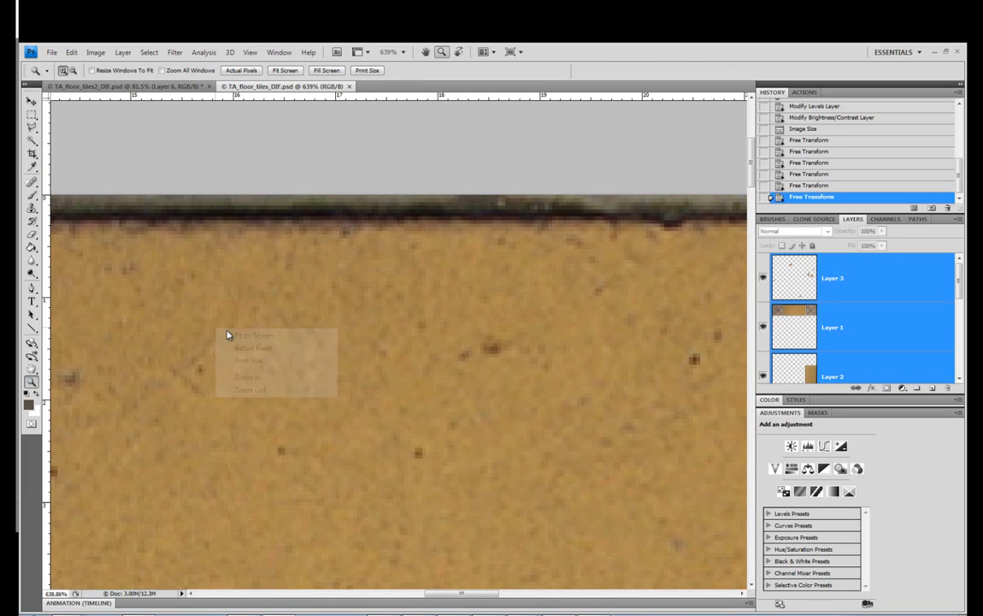
pyautogui.hotkey('ctrl', '0')
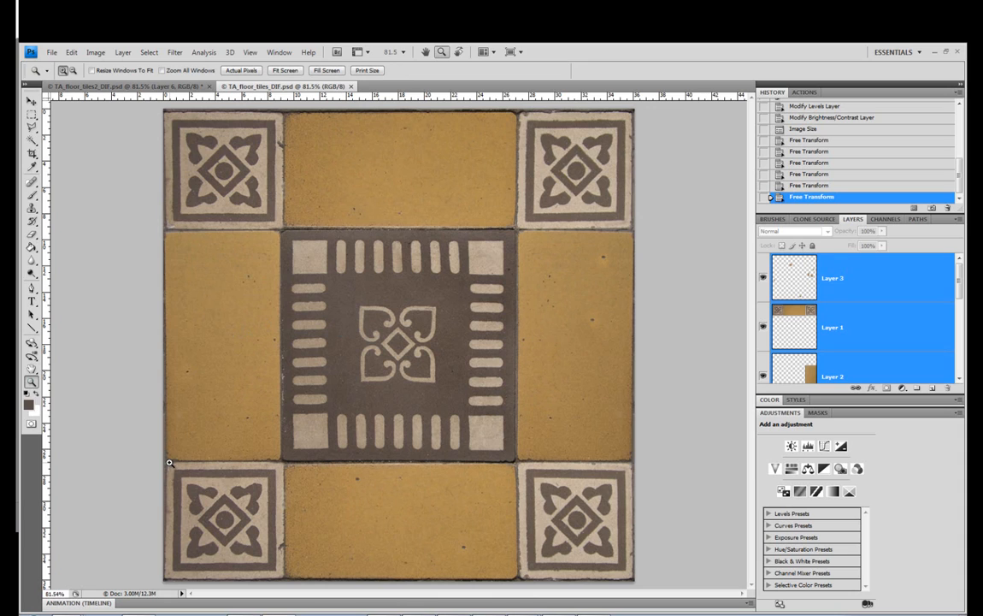
pyautogui.click(72, 52)
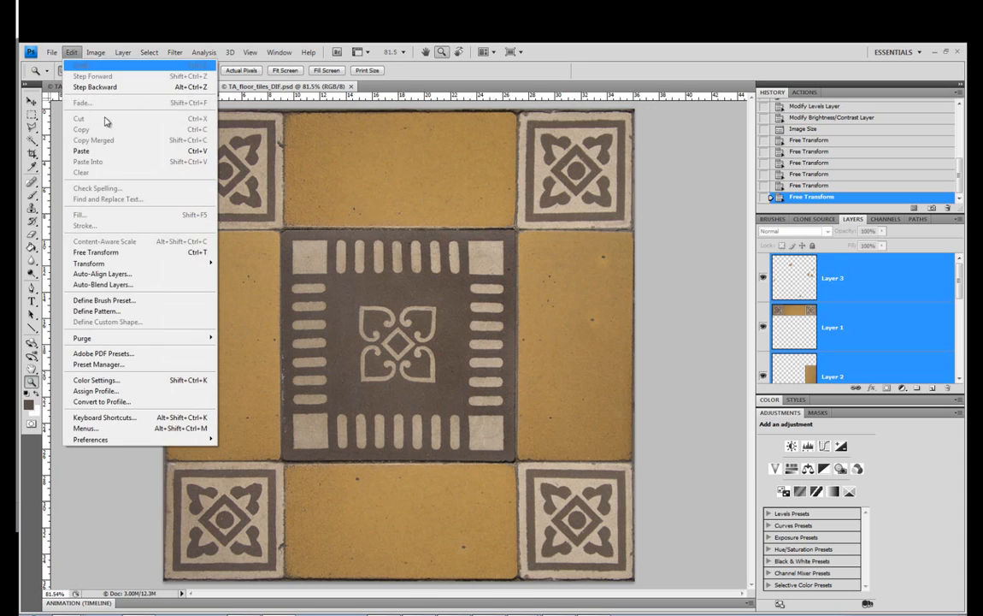
pyautogui.moveTo(165, 263)
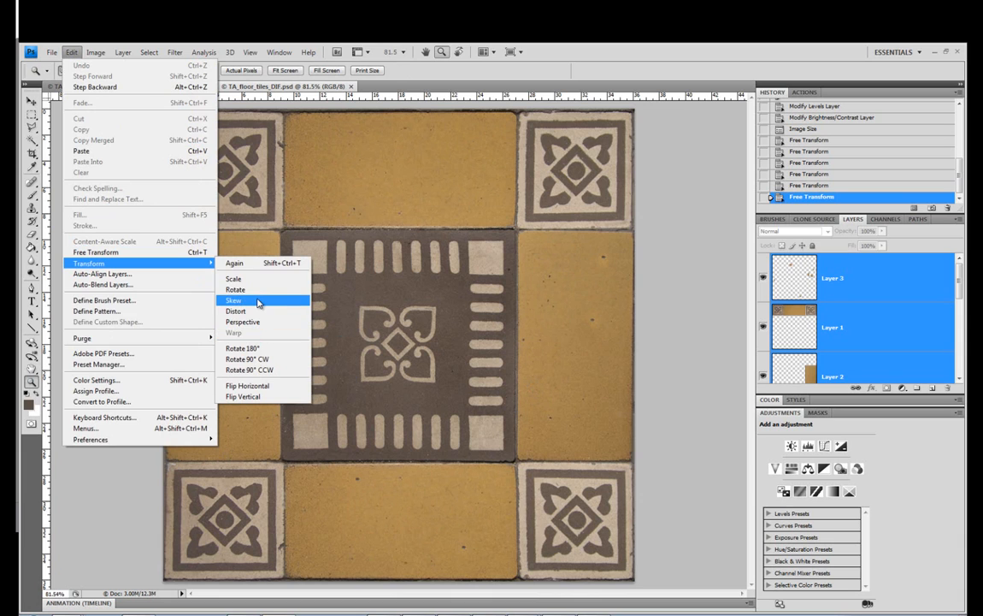
pyautogui.click(73, 53)
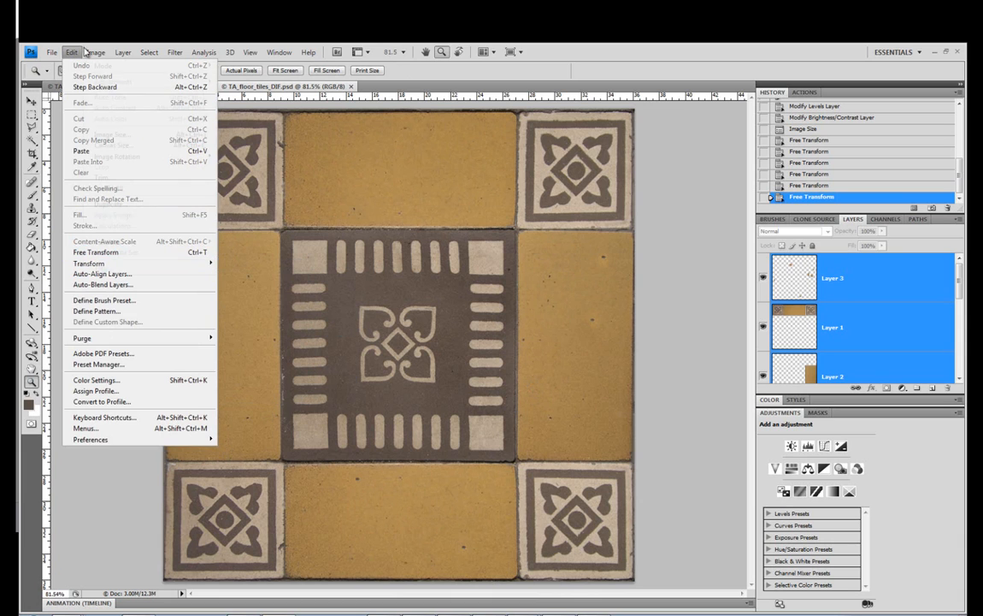
# Warp Layer 0 alone, pulling the lower part of its left edge slightly outward to thin the grout there, and apply the transformation
pyautogui.click(171, 469)
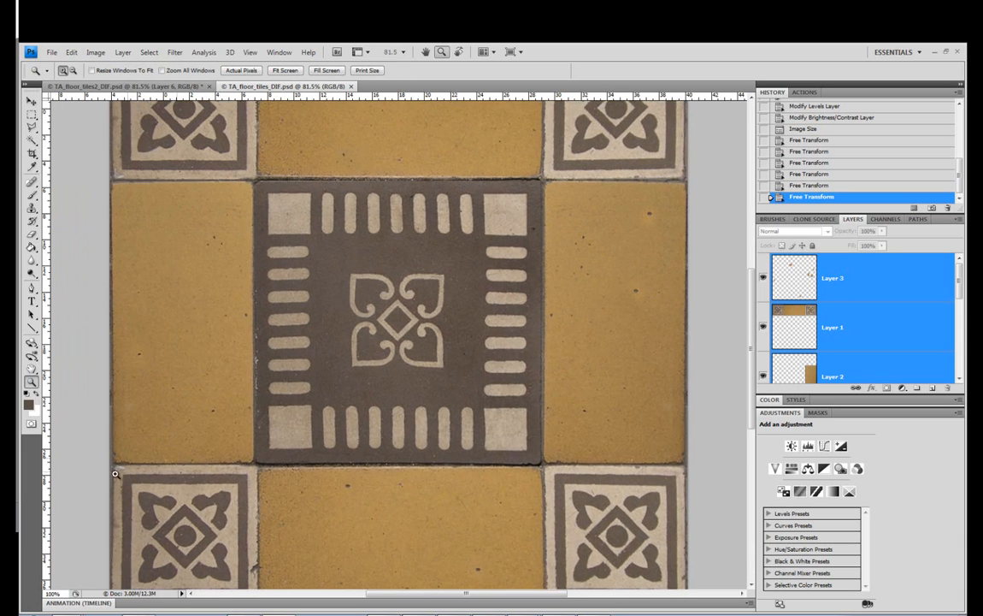
pyautogui.click(110, 470)
pyautogui.click(110, 470)
pyautogui.click(107, 471)
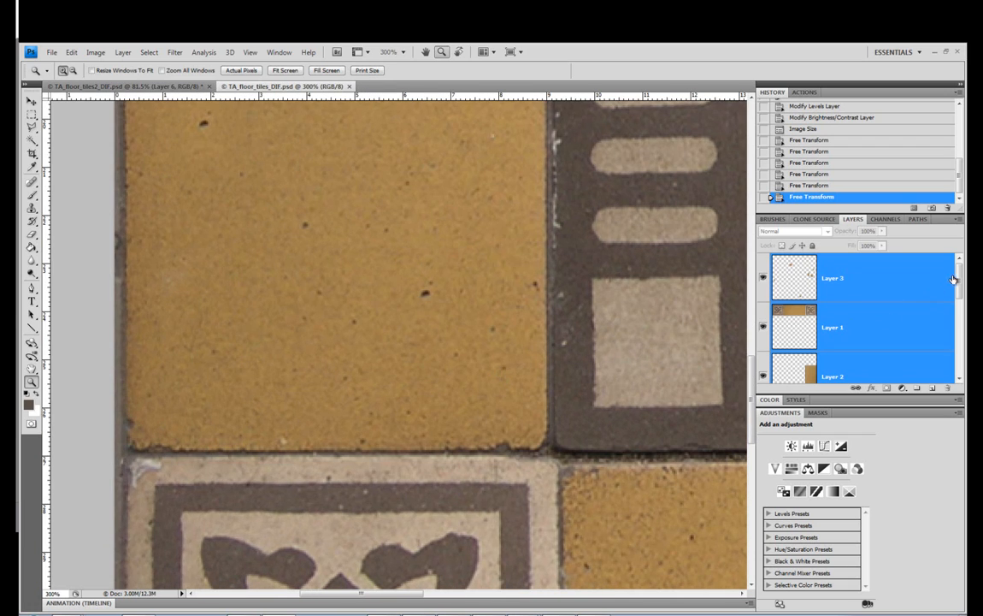
pyautogui.moveTo(959, 280); pyautogui.dragTo(965, 367)
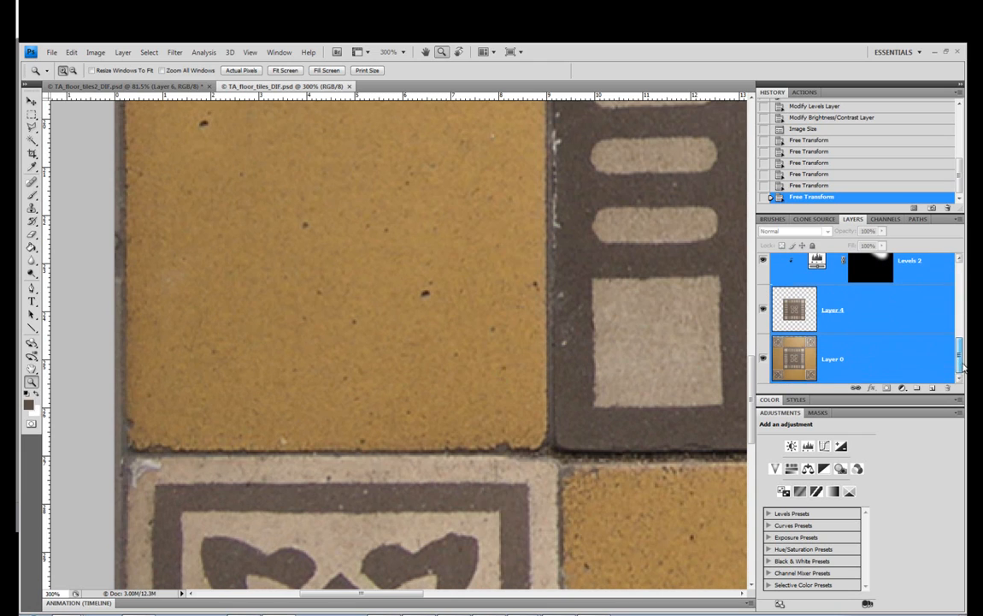
pyautogui.click(825, 359)
pyautogui.click(71, 52)
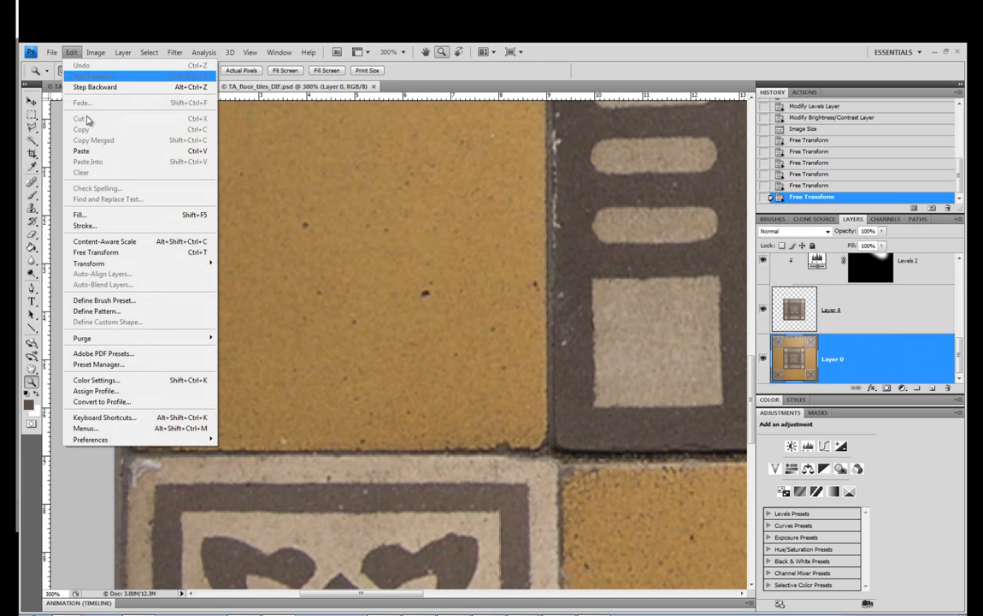
pyautogui.moveTo(150, 264)
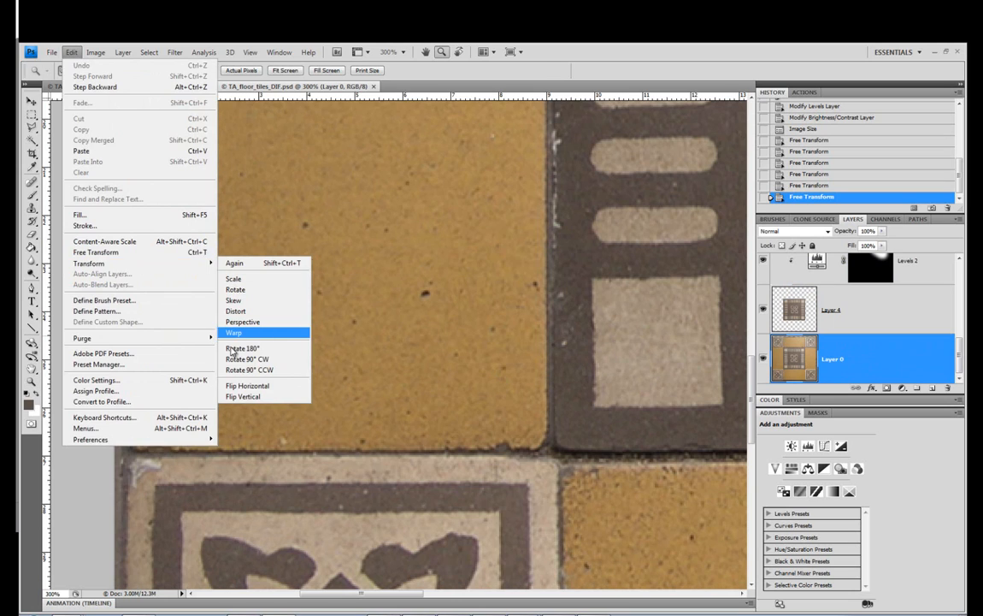
pyautogui.click(261, 334)
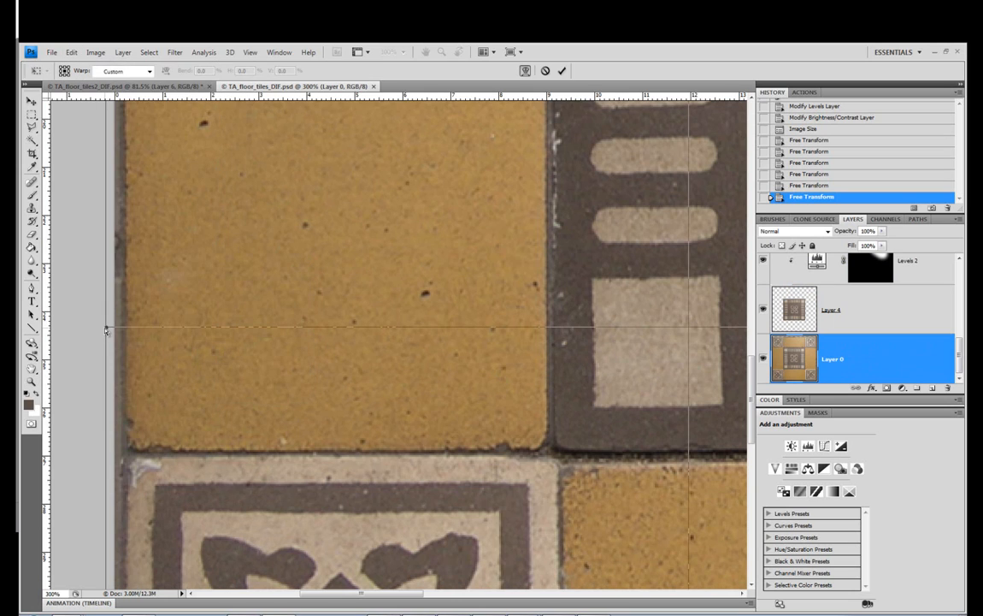
pyautogui.moveTo(105, 330); pyautogui.dragTo(98, 327)
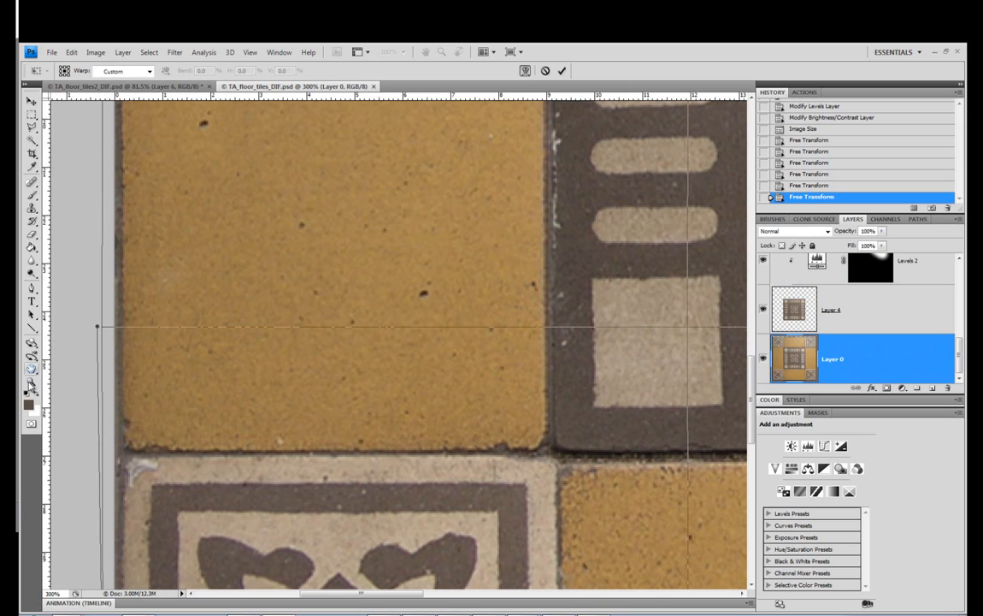
pyautogui.click(31, 369)
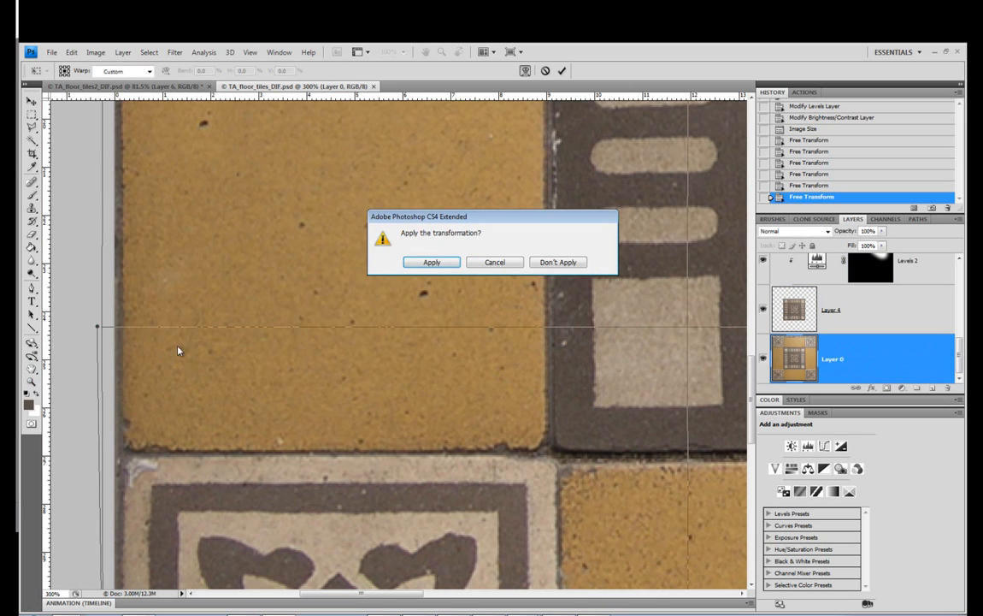
pyautogui.press('Return')
pyautogui.rightClick(284, 289)
pyautogui.click(295, 294)
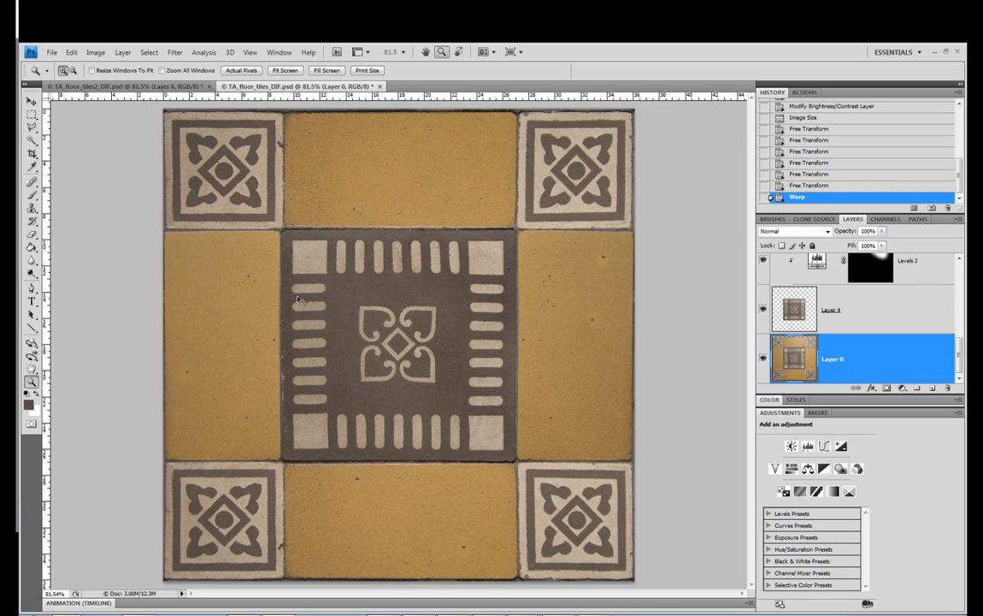
# Compare the texture with and without the left-edge warp by undoing and restoring it
pyautogui.hotkey('ctrl', 'z')
pyautogui.click(72, 52)
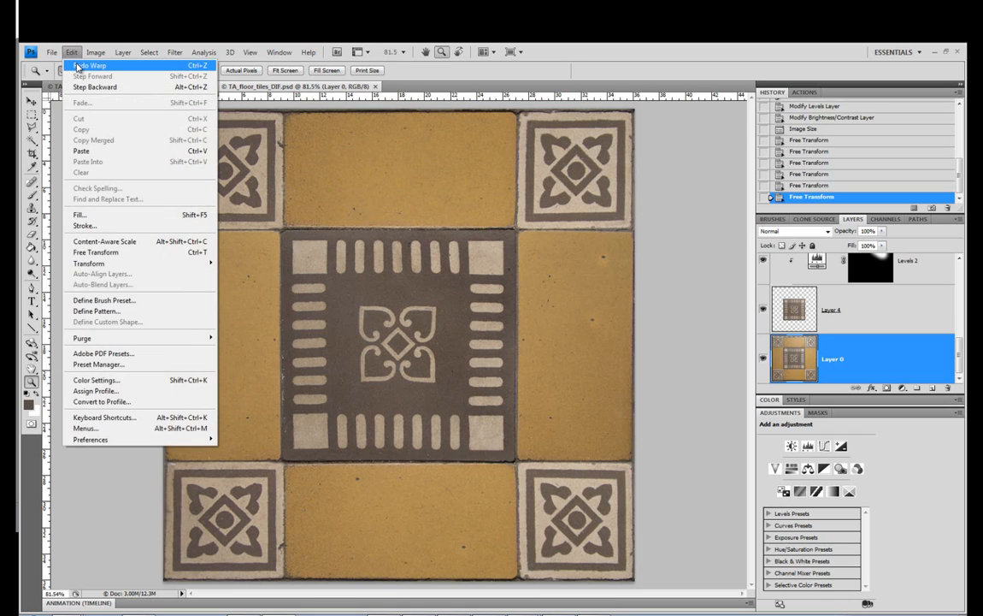
pyautogui.click(78, 66)
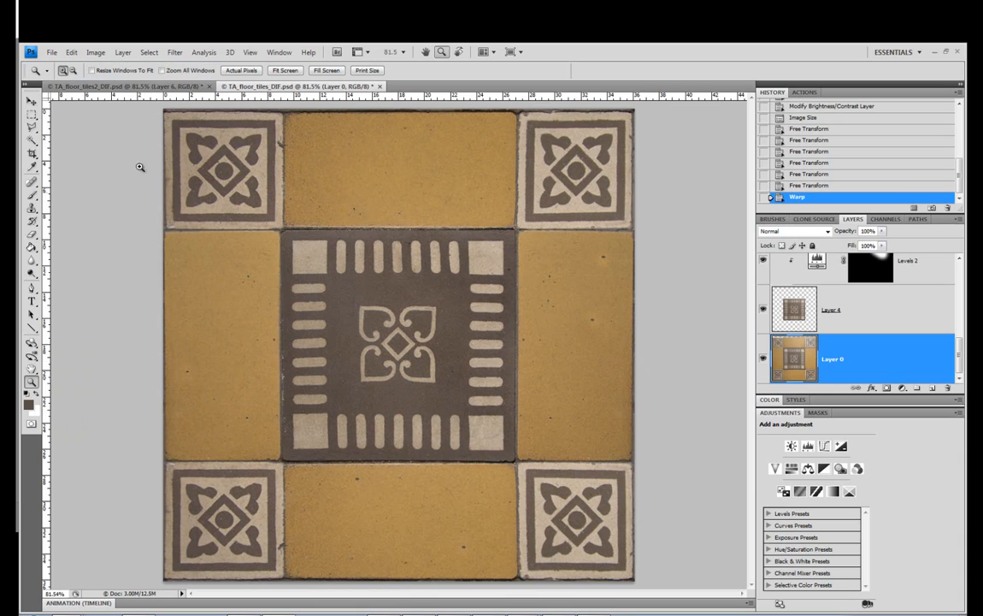
# Select the lower-right part of Layer 0, warp its right edge slightly outward, apply the warp and deselect
pyautogui.click(32, 113)
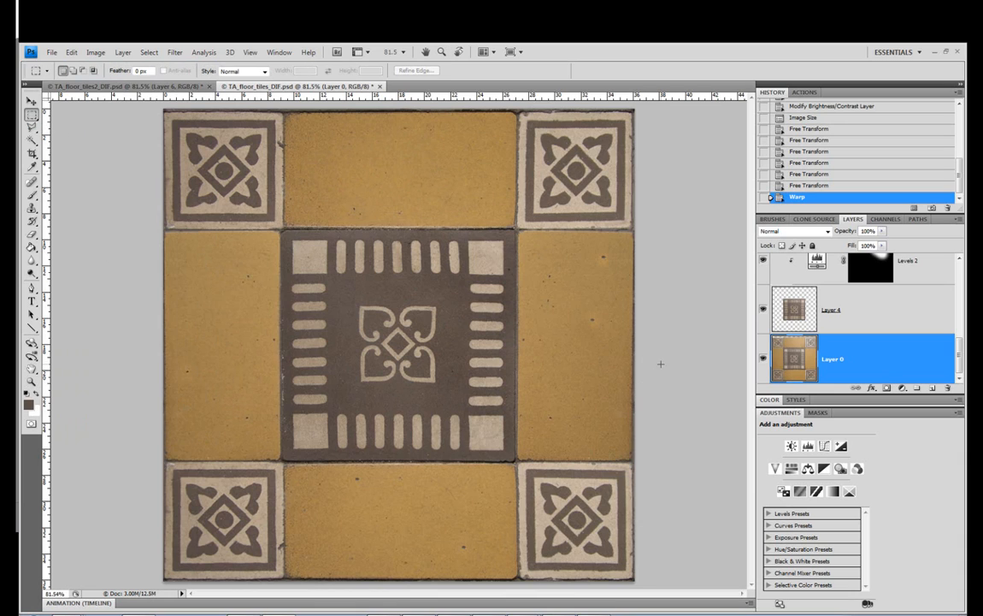
pyautogui.moveTo(517, 364); pyautogui.dragTo(633, 580)
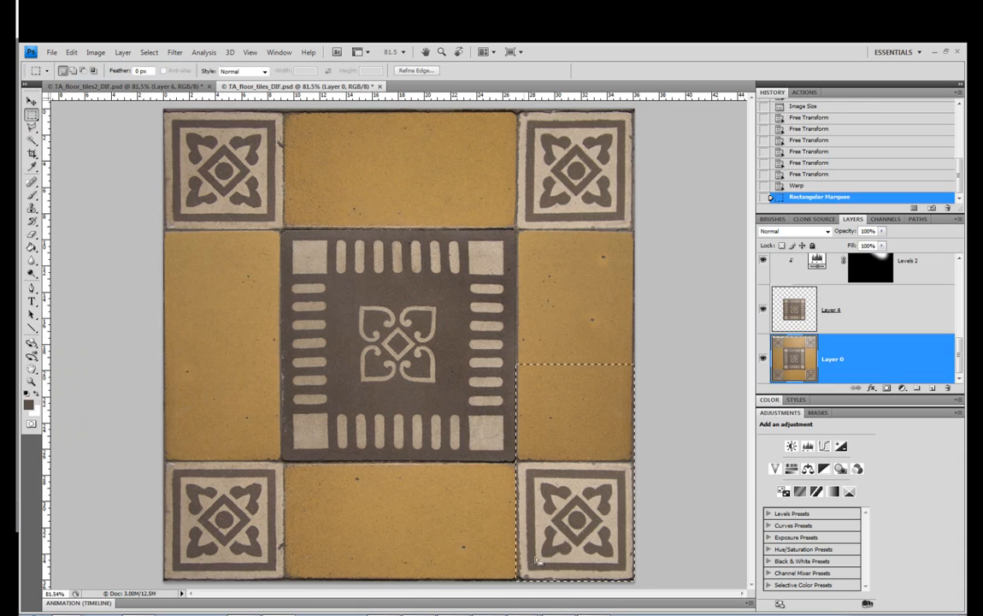
pyautogui.click(72, 52)
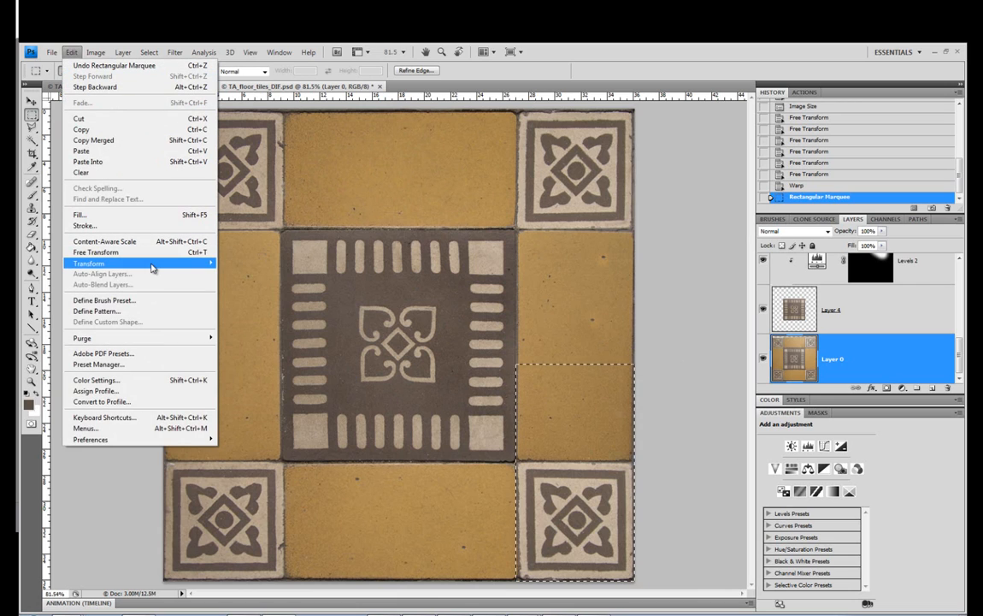
pyautogui.moveTo(184, 265)
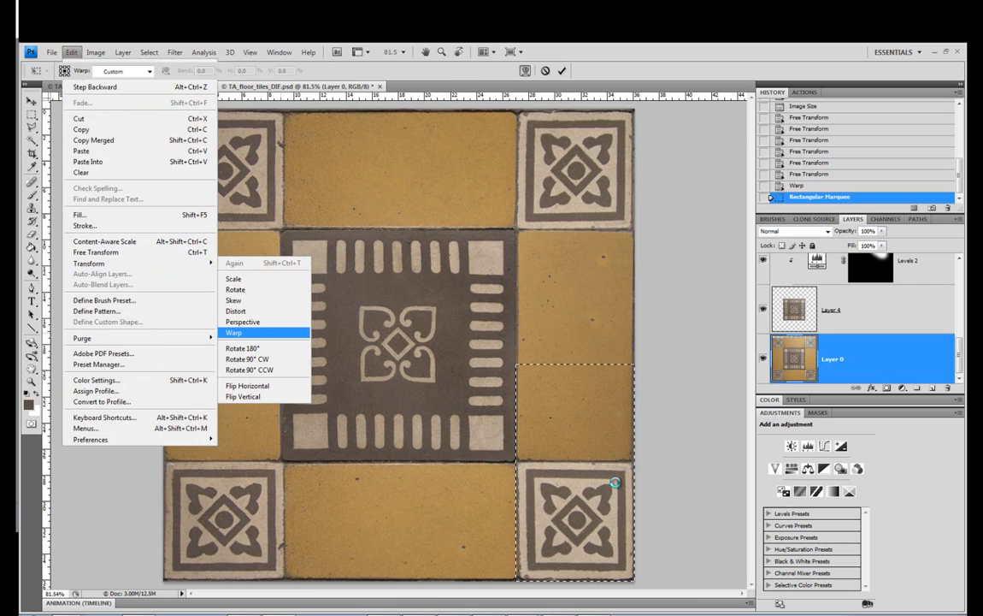
pyautogui.moveTo(640, 441); pyautogui.dragTo(639, 440)
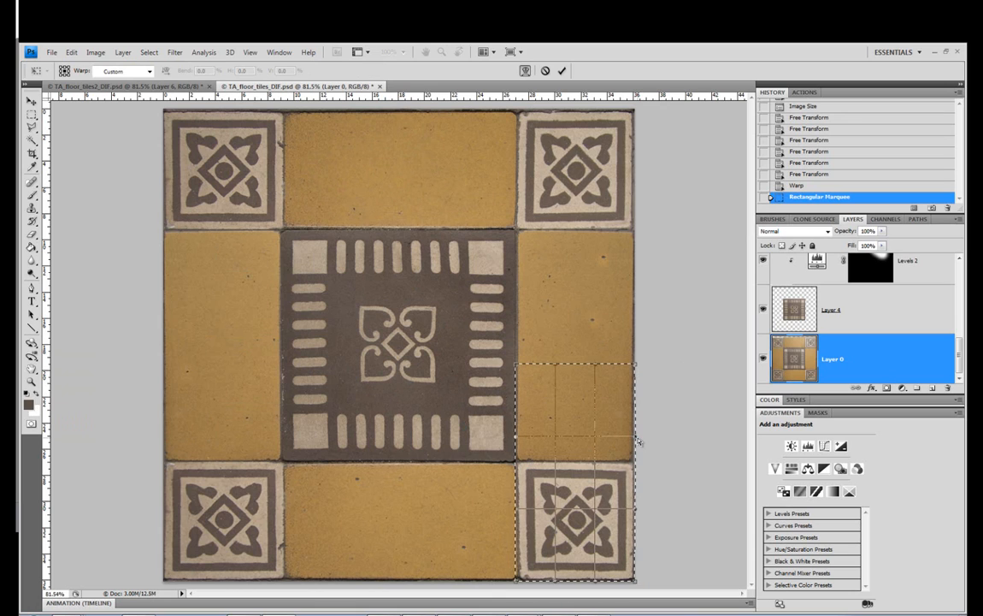
pyautogui.click(31, 100)
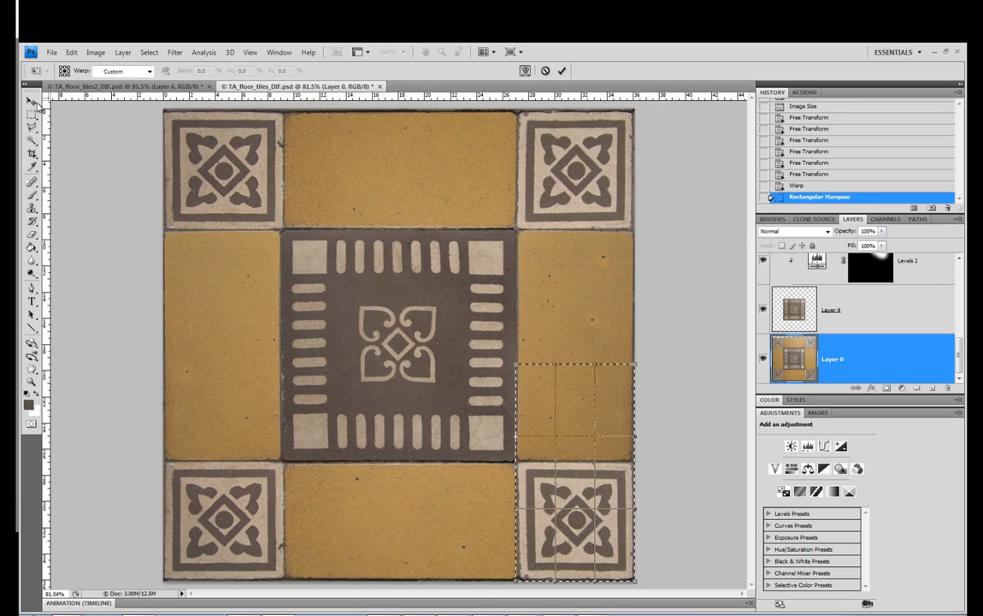
pyautogui.click(441, 262)
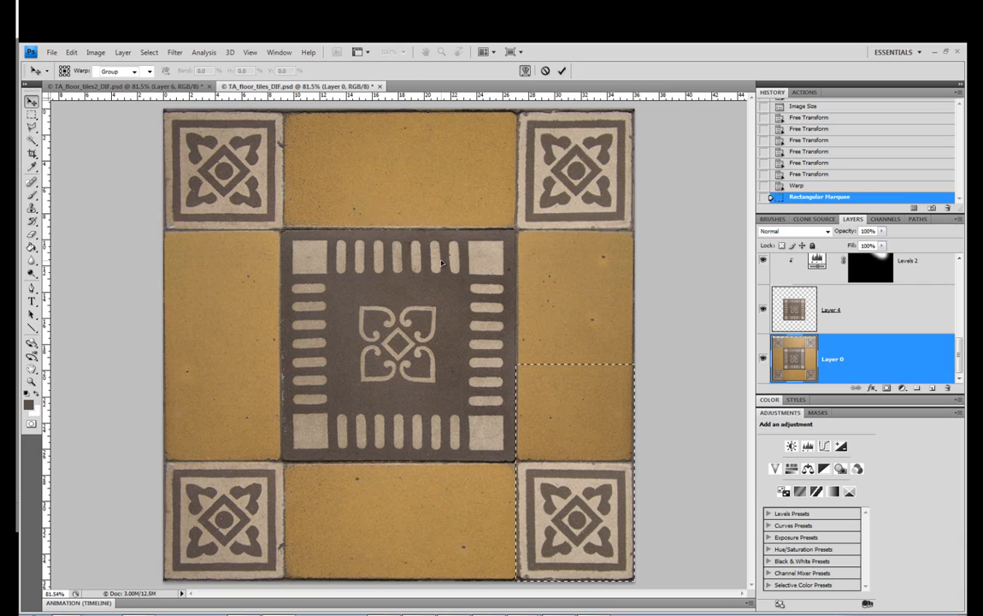
pyautogui.click(32, 114)
pyautogui.hotkey('ctrl', 'd')
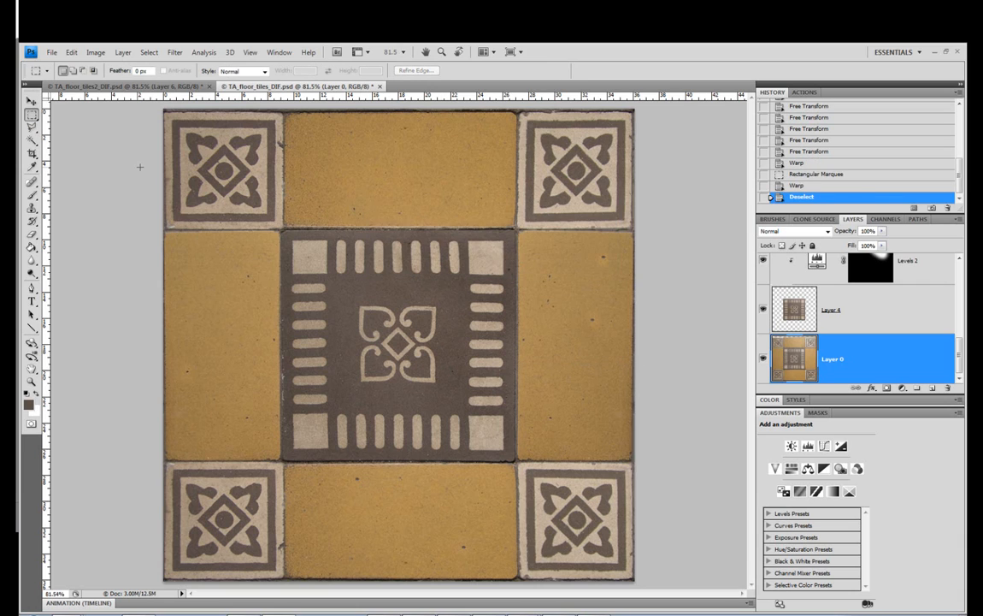
# Save the texture and inspect the warped grout seams on the plane in 3ds Max, both up close and from farther away
pyautogui.click(51, 52)
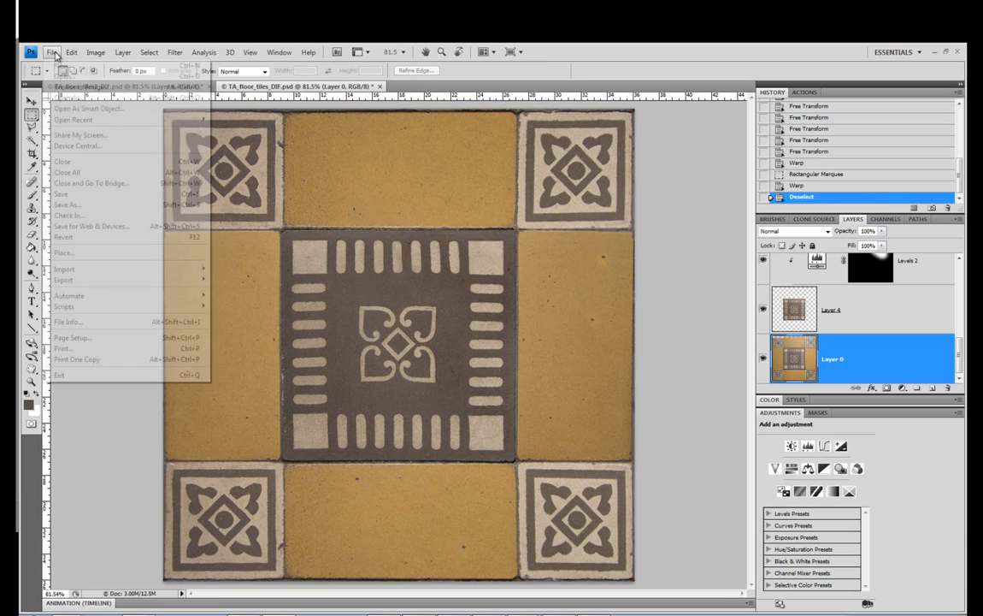
pyautogui.click(125, 201)
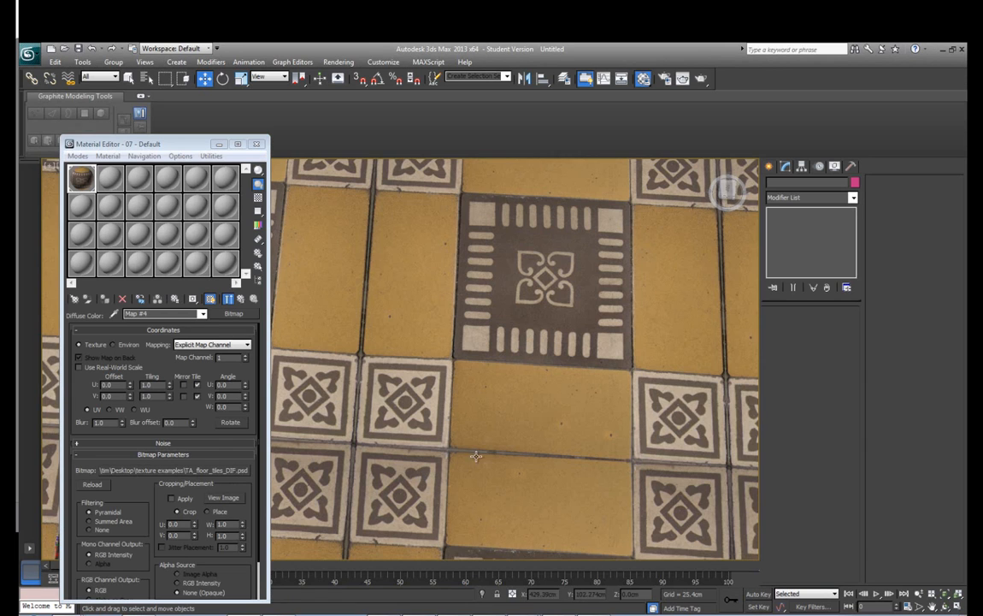
pyautogui.moveTo(476, 455); pyautogui.dragTo(468, 448)
pyautogui.scroll(-6, 425, 385)
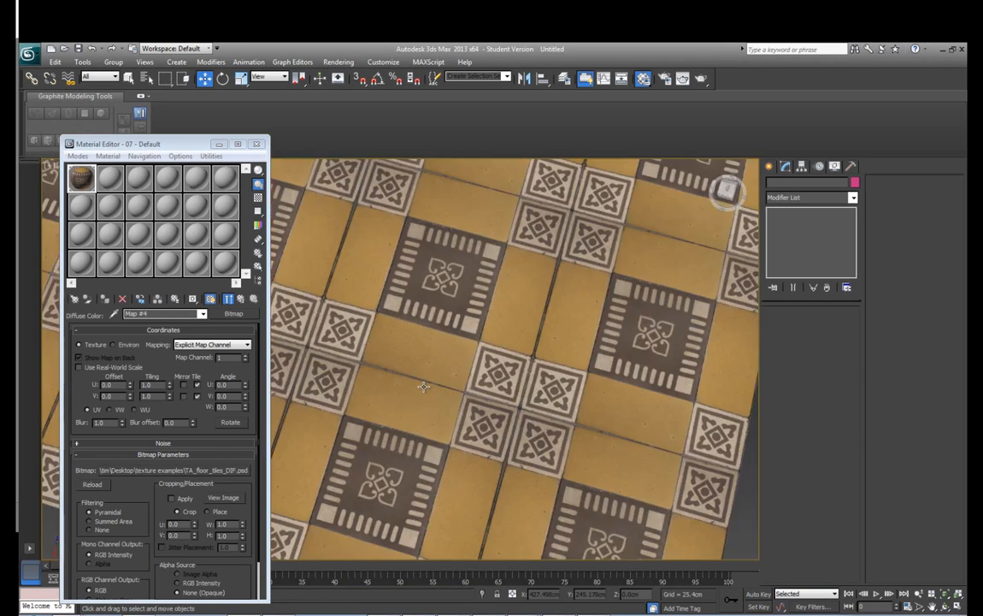
pyautogui.moveTo(427, 388); pyautogui.dragTo(520, 419)
pyautogui.scroll(8, 521, 410)
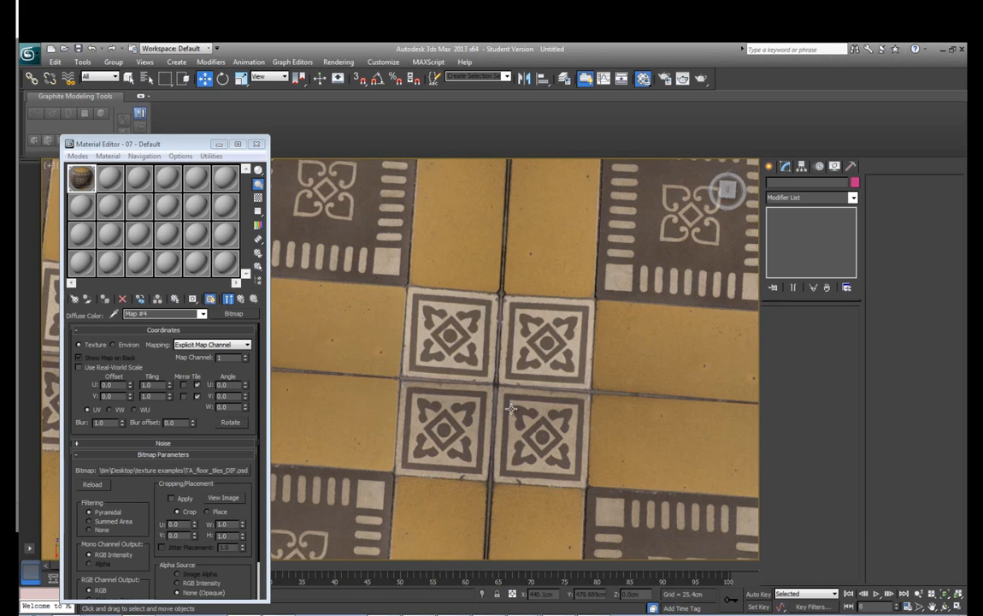
pyautogui.scroll(-6, 529, 391)
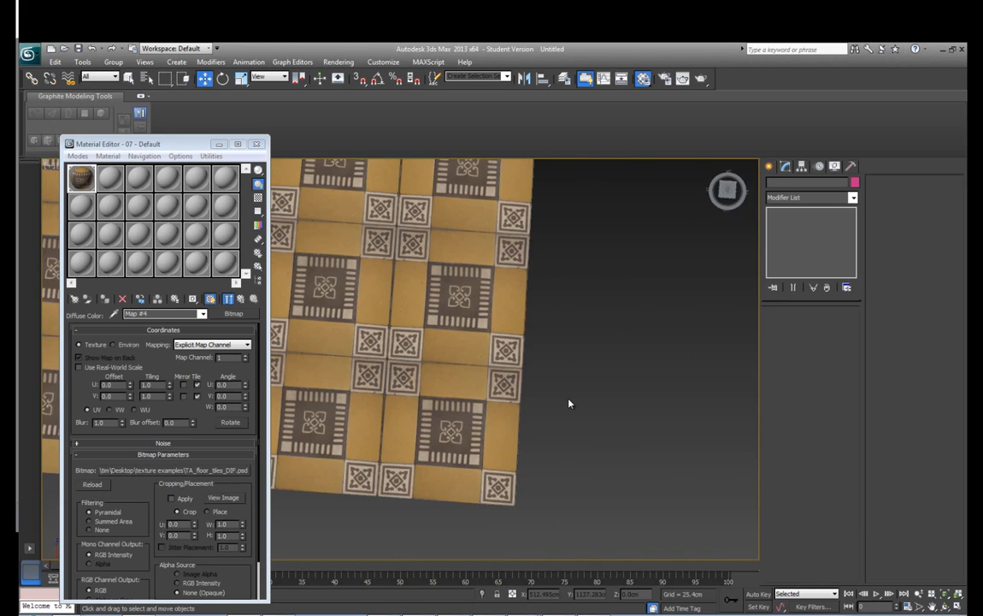
pyautogui.scroll(5, 499, 393)
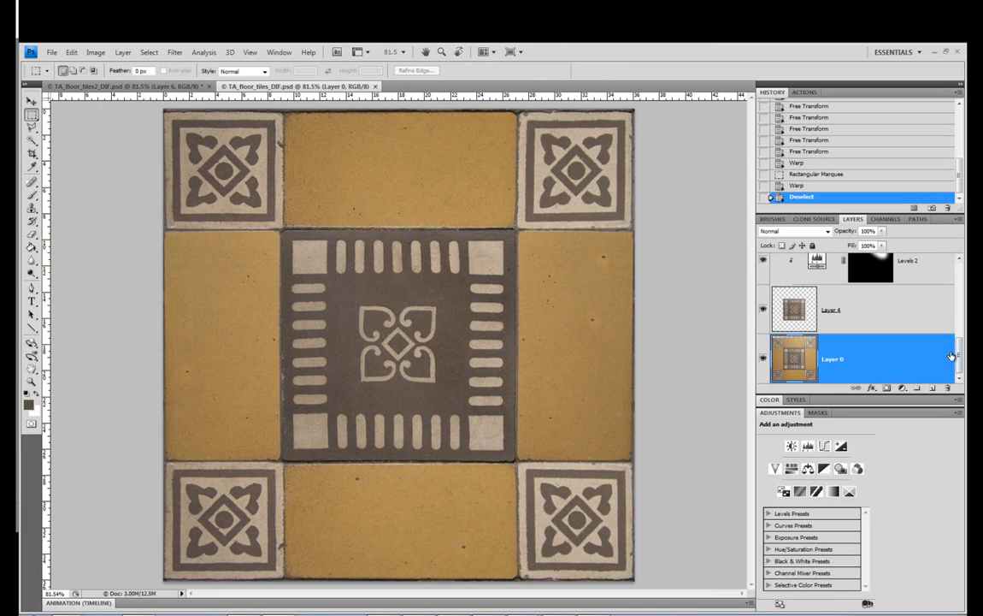
# Switch to Photoshop, move Layer 2 directly above Layer 0 and merge it down into Layer 0
pyautogui.moveTo(959, 353); pyautogui.dragTo(961, 315)
pyautogui.click(896, 296)
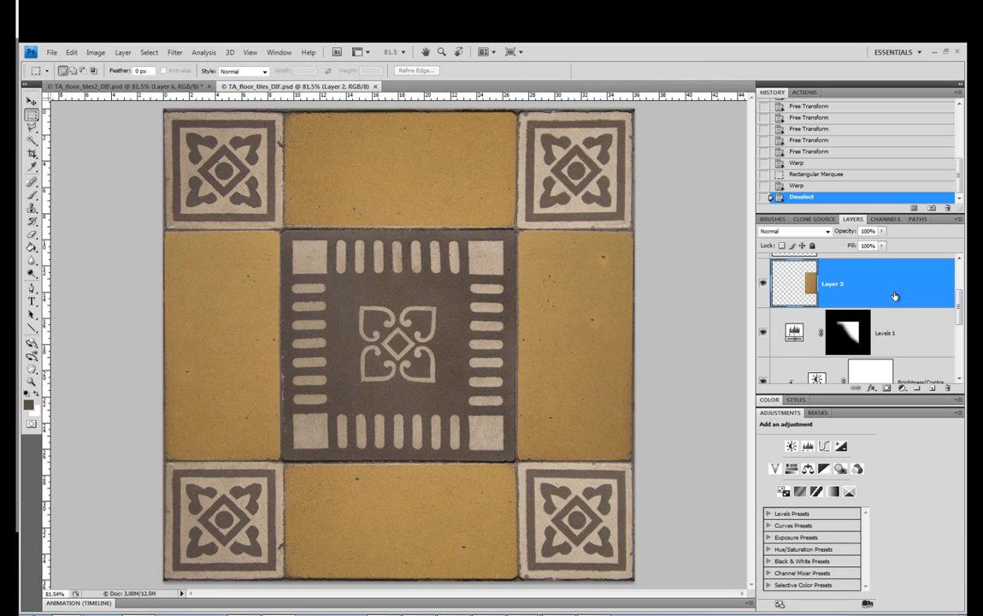
pyautogui.moveTo(894, 296); pyautogui.dragTo(898, 350)
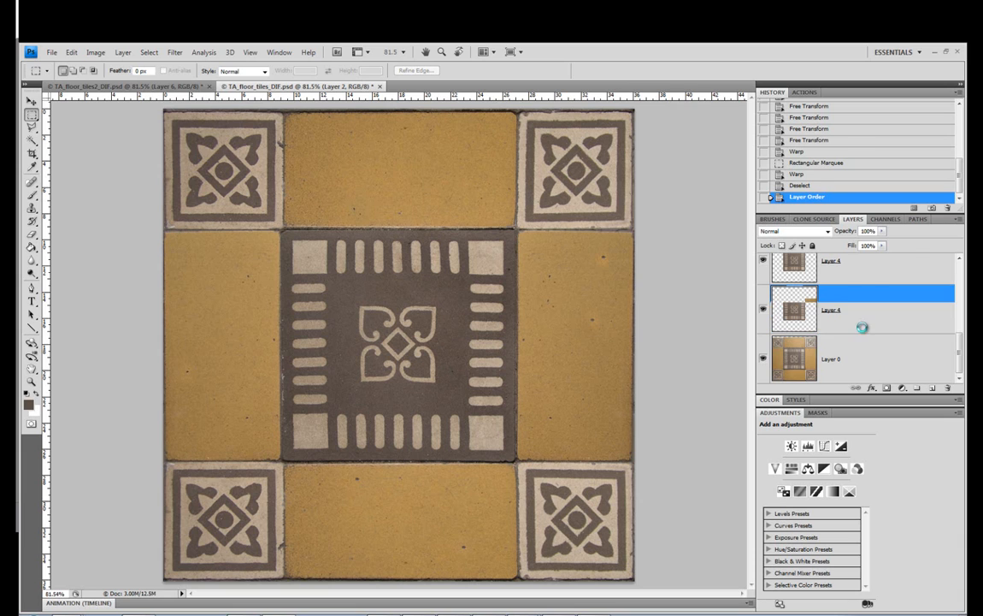
pyautogui.hotkey('ctrl', 'e')
pyautogui.click(763, 360)
pyautogui.click(762, 360)
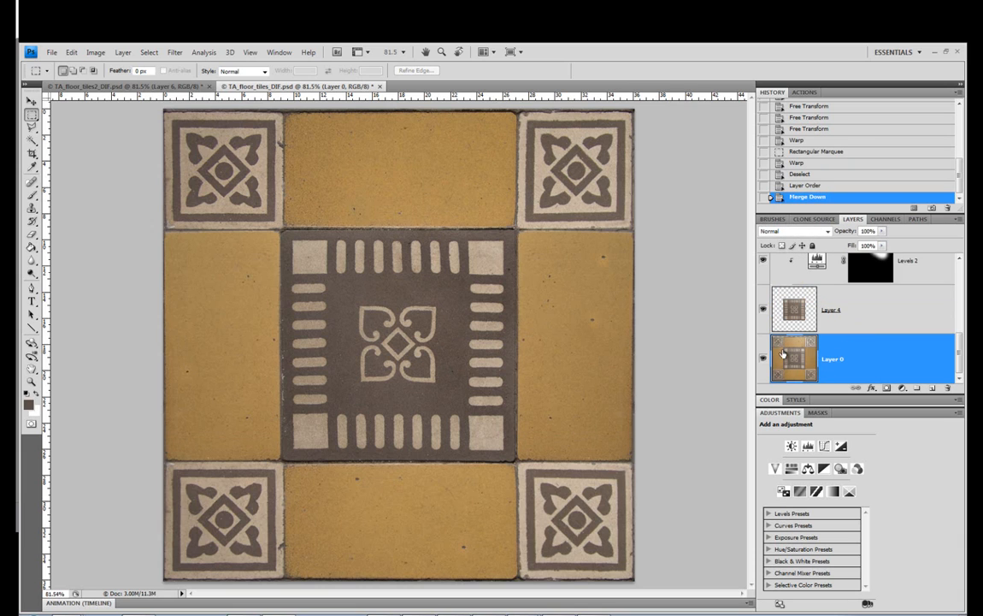
# Warp the merged Layer 0, pulling its lower right edge slightly outward, and apply the transformation
pyautogui.click(72, 53)
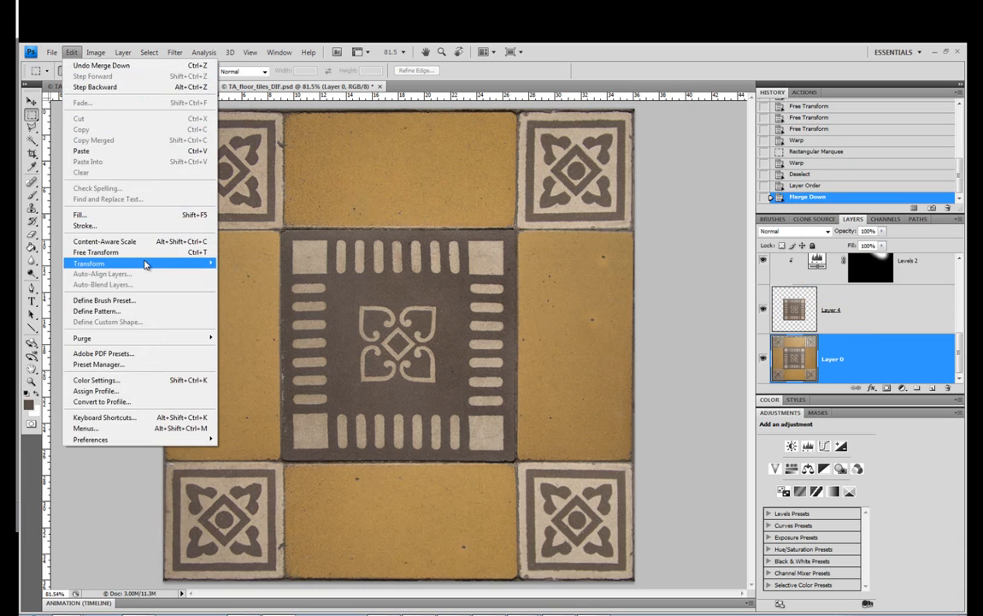
pyautogui.moveTo(147, 264)
pyautogui.click(275, 333)
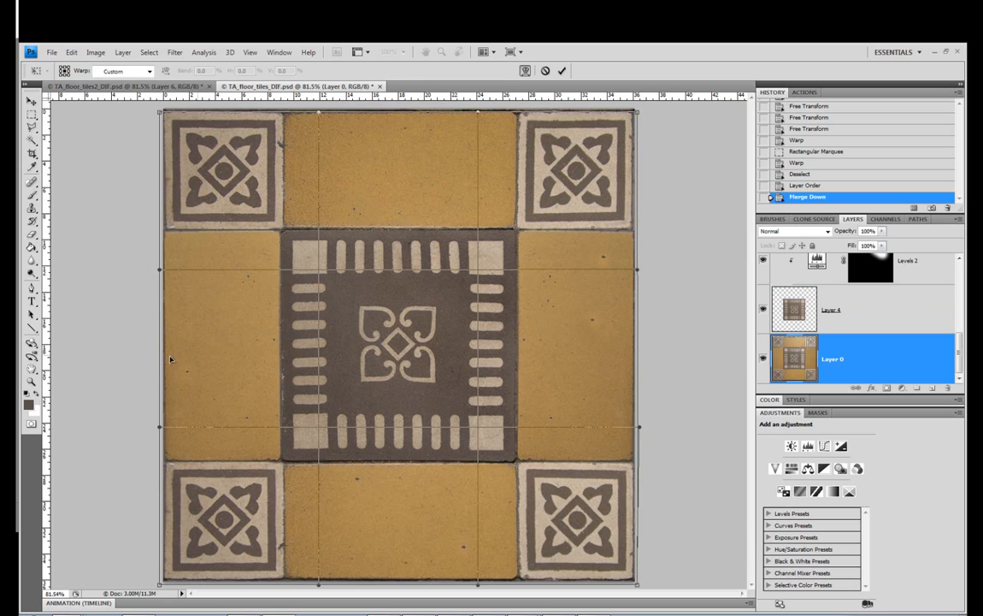
pyautogui.click(31, 344)
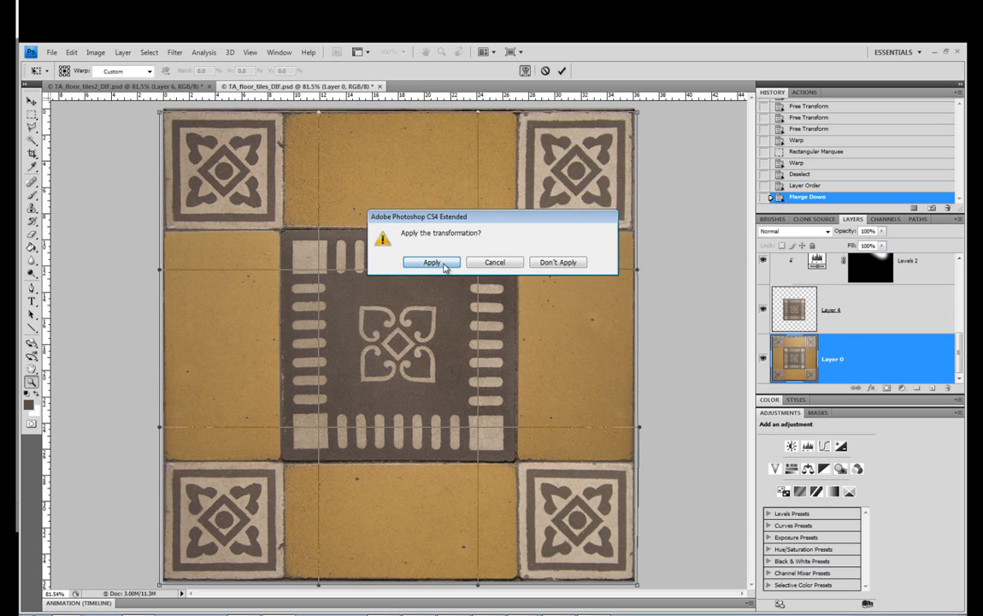
pyautogui.press('Return')
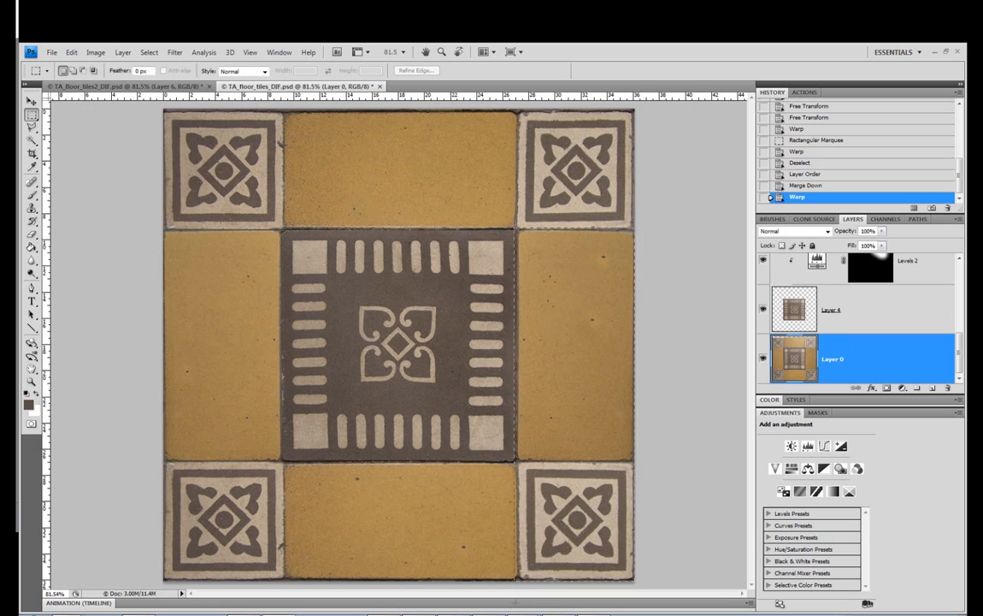
# Select the section of Layer 0 below the upper-right corner tile, from the central tile's right edge to the canvas edge
pyautogui.moveTo(516, 602); pyautogui.dragTo(518, 602)
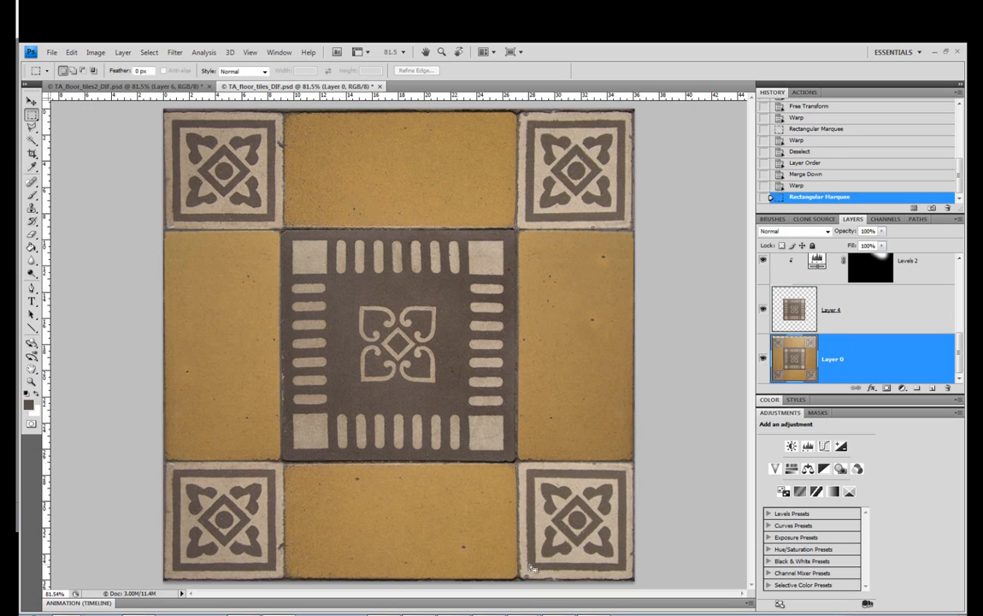
pyautogui.click(78, 54)
pyautogui.moveTo(162, 264)
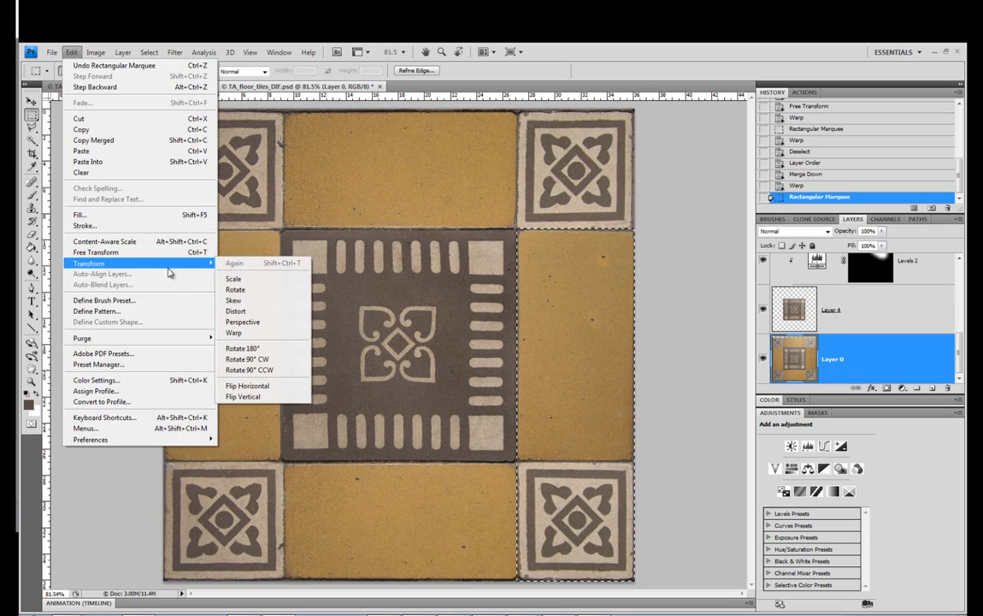
pyautogui.click(239, 332)
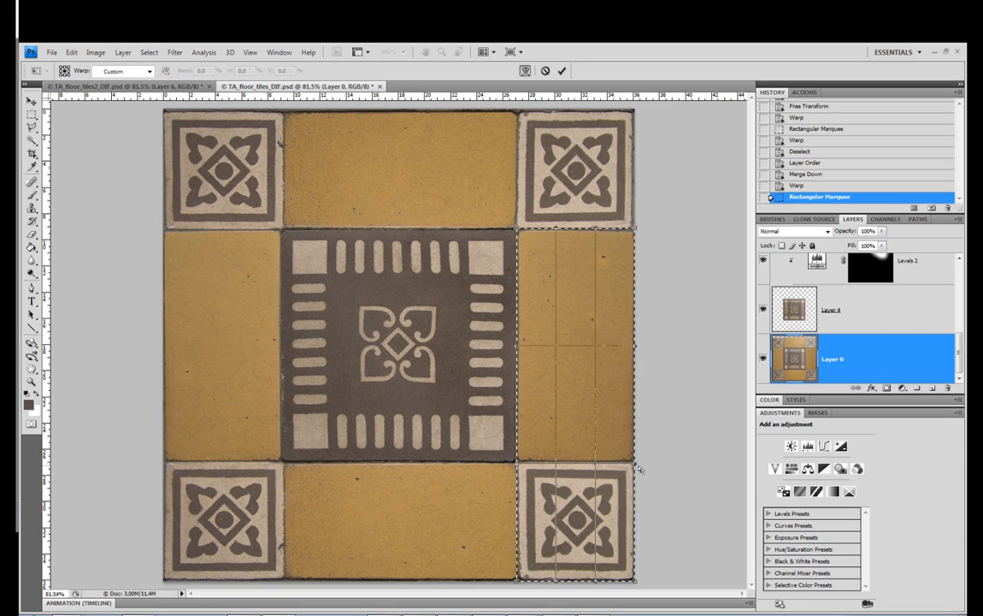
pyautogui.click(32, 383)
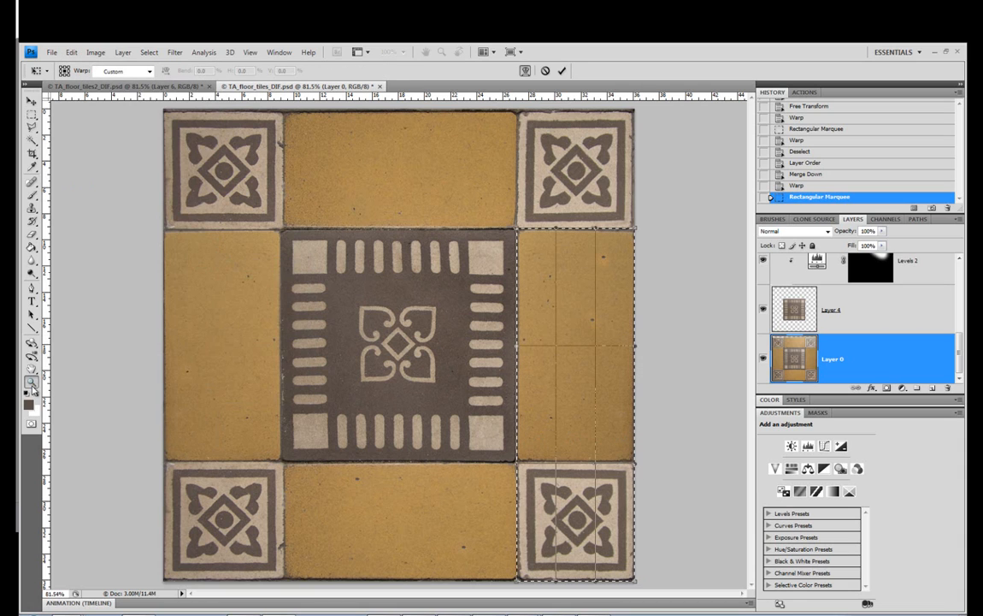
pyautogui.click(594, 489)
pyautogui.scroll(2, 580, 406)
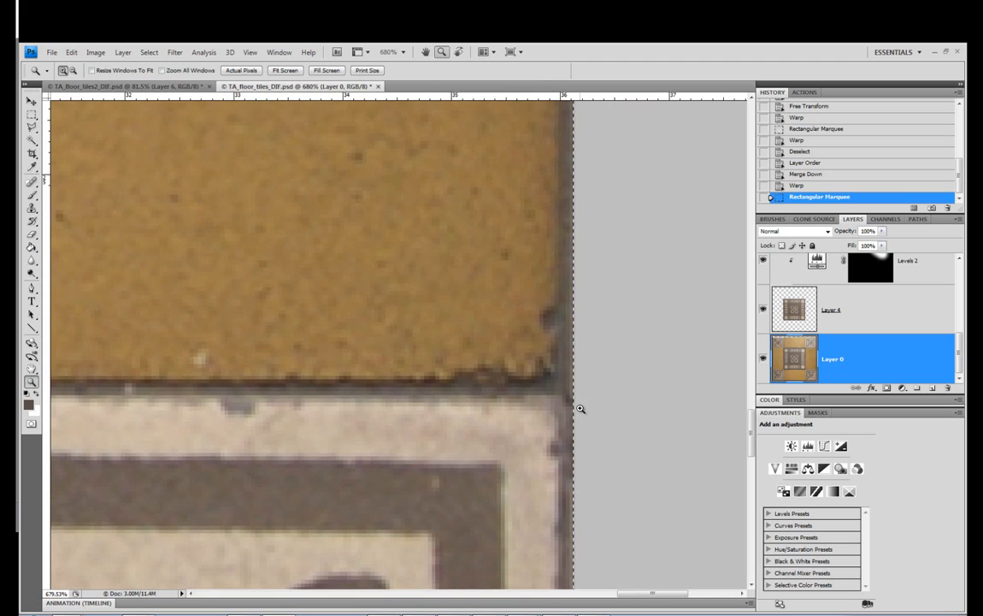
pyautogui.scroll(1, 547, 393)
pyautogui.scroll(-3, 505, 368)
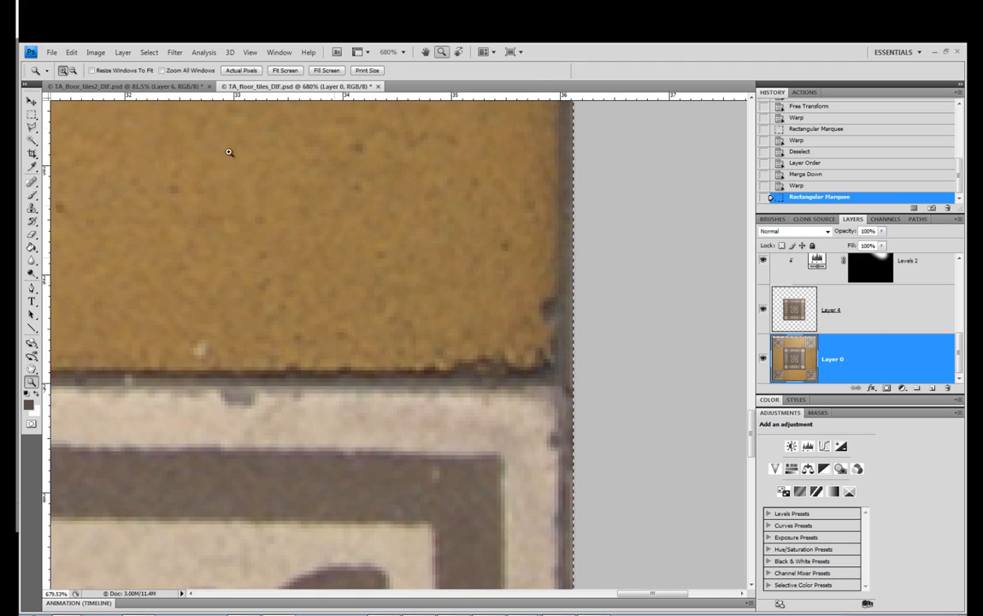
# Warp the selected part of Layer 0, pulling its right edge slightly outward, apply the transformation and deselect
pyautogui.click(73, 53)
pyautogui.moveTo(197, 263)
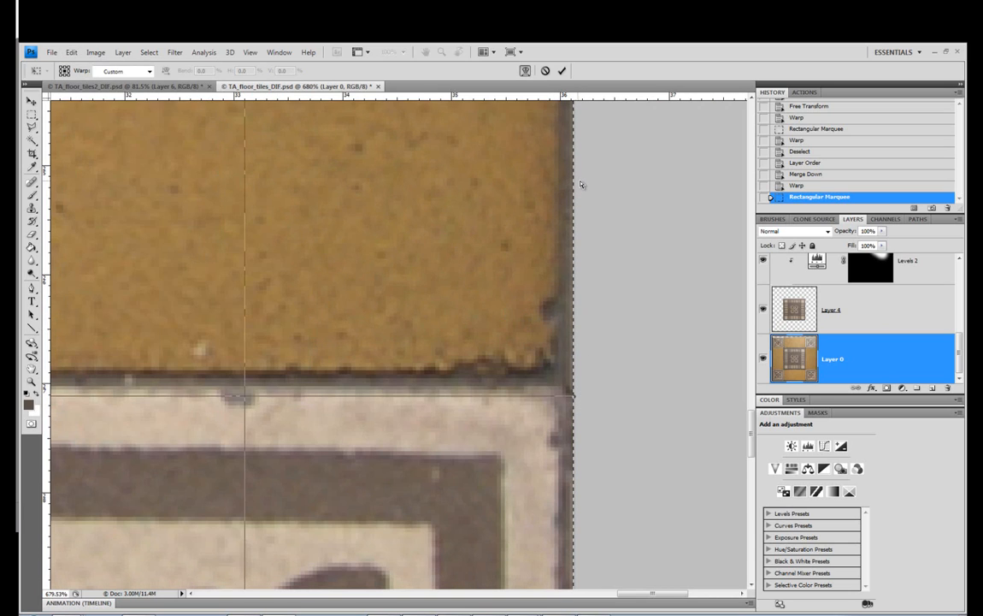
pyautogui.moveTo(575, 400); pyautogui.dragTo(579, 401)
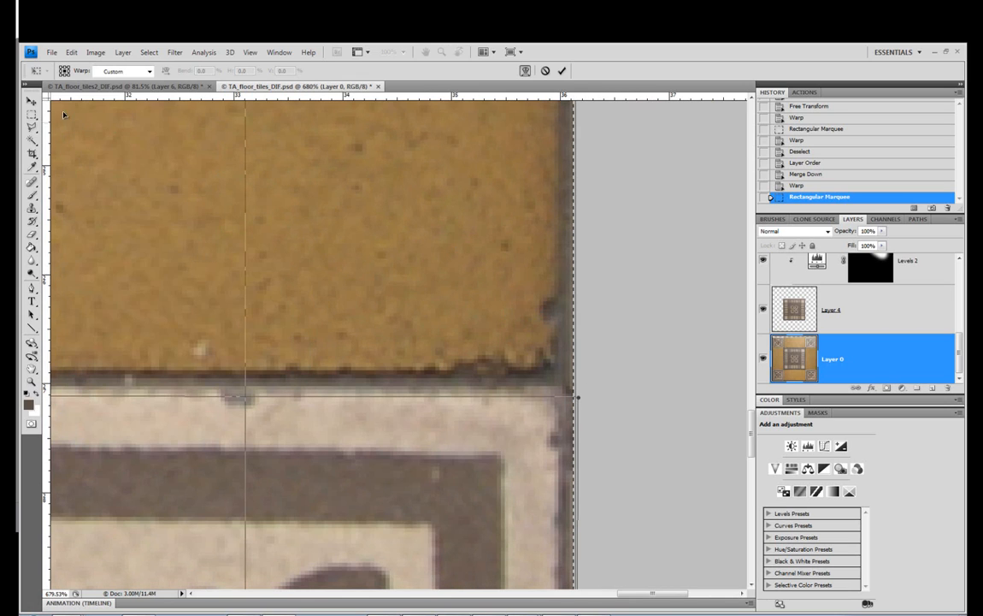
pyautogui.click(31, 100)
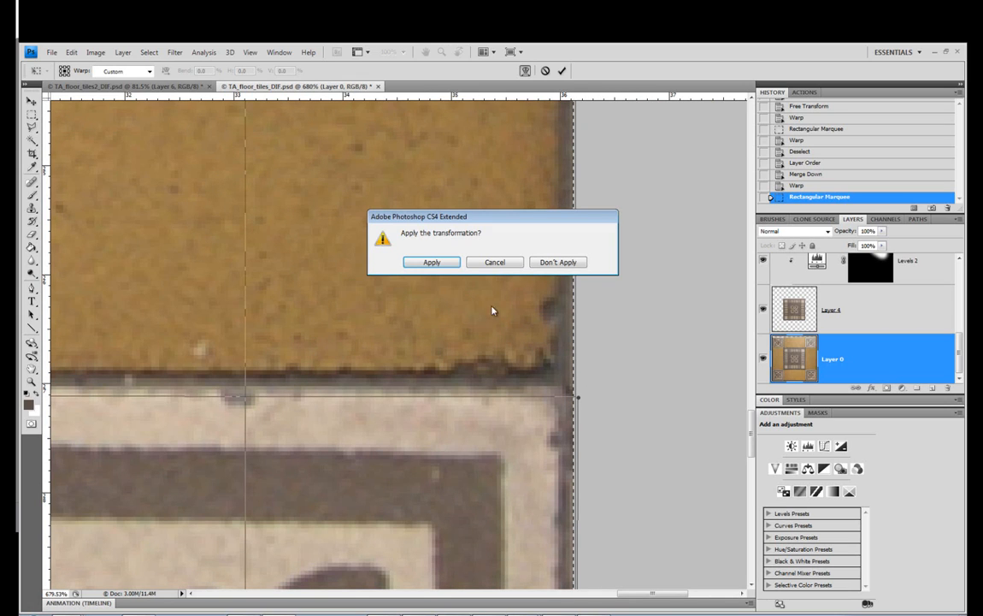
pyautogui.click(426, 262)
pyautogui.click(31, 382)
pyautogui.rightClick(232, 356)
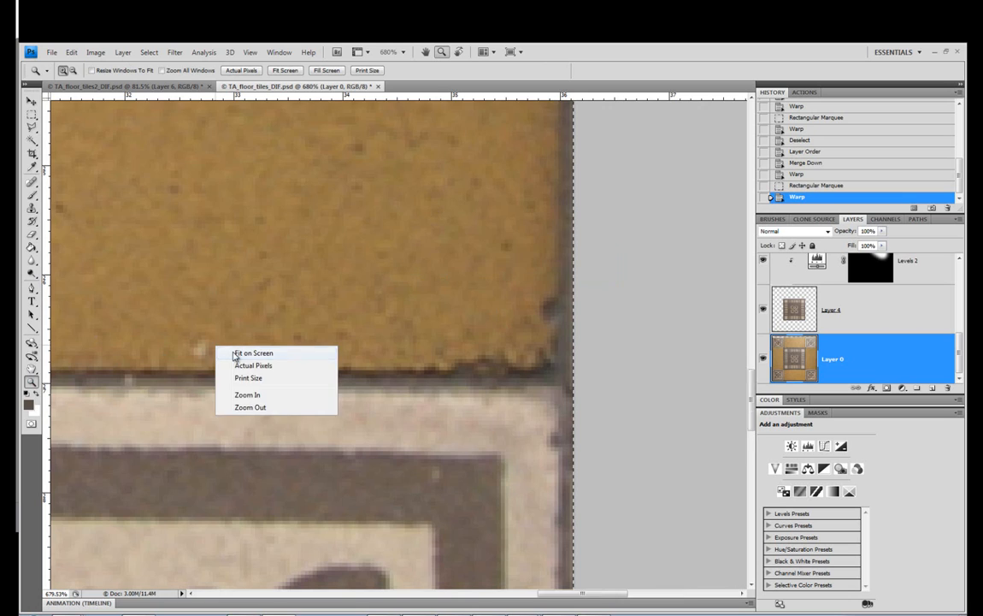
pyautogui.click(243, 353)
pyautogui.click(31, 114)
pyautogui.click(90, 134)
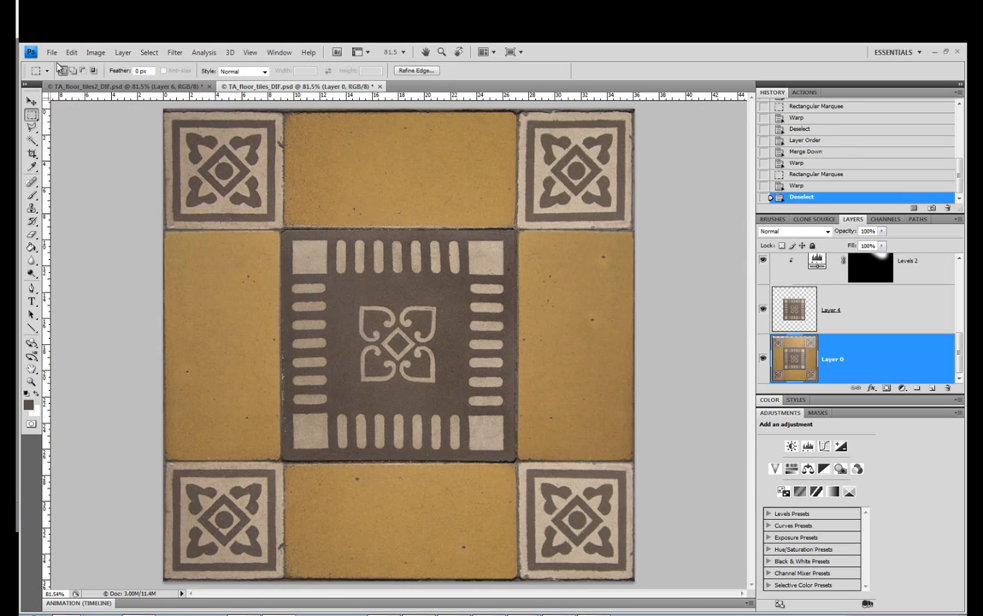
# Save the texture and inspect its seams on the tiled plane in 3ds Max from several angles
pyautogui.click(52, 52)
pyautogui.click(111, 202)
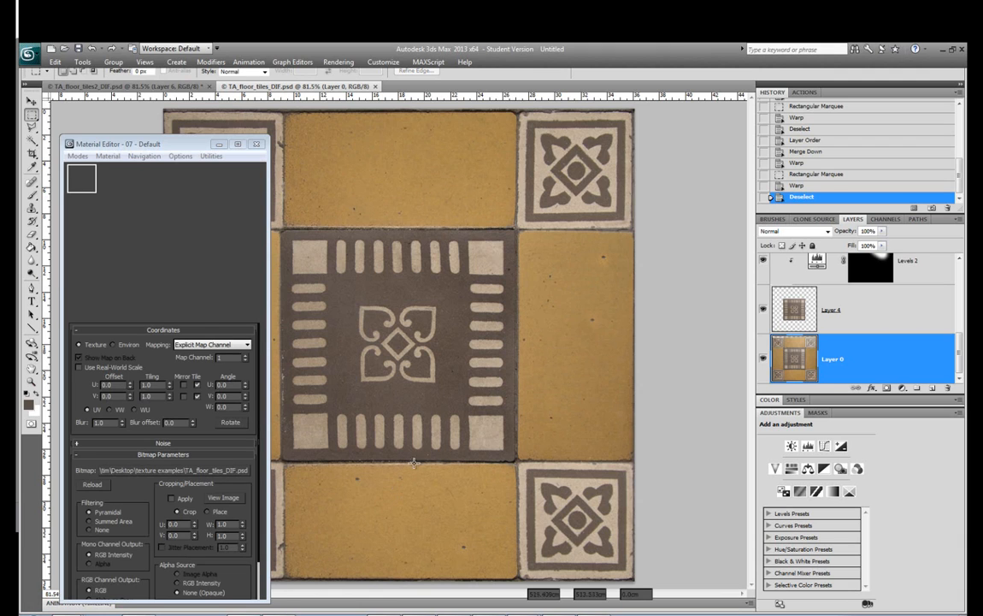
pyautogui.scroll(-6, 504, 389)
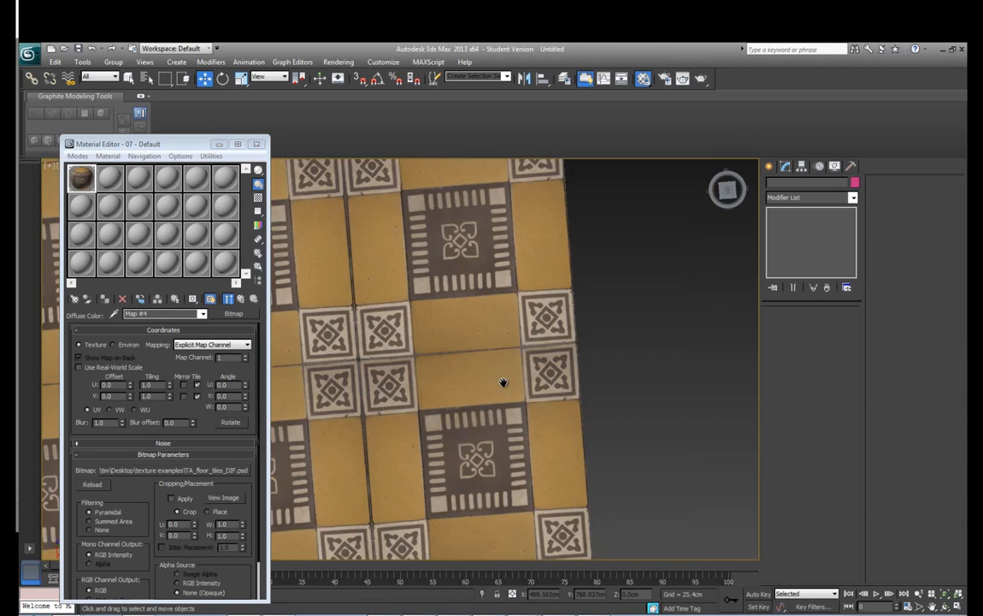
pyautogui.moveTo(430, 339); pyautogui.dragTo(596, 374)
pyautogui.scroll(2, 560, 385)
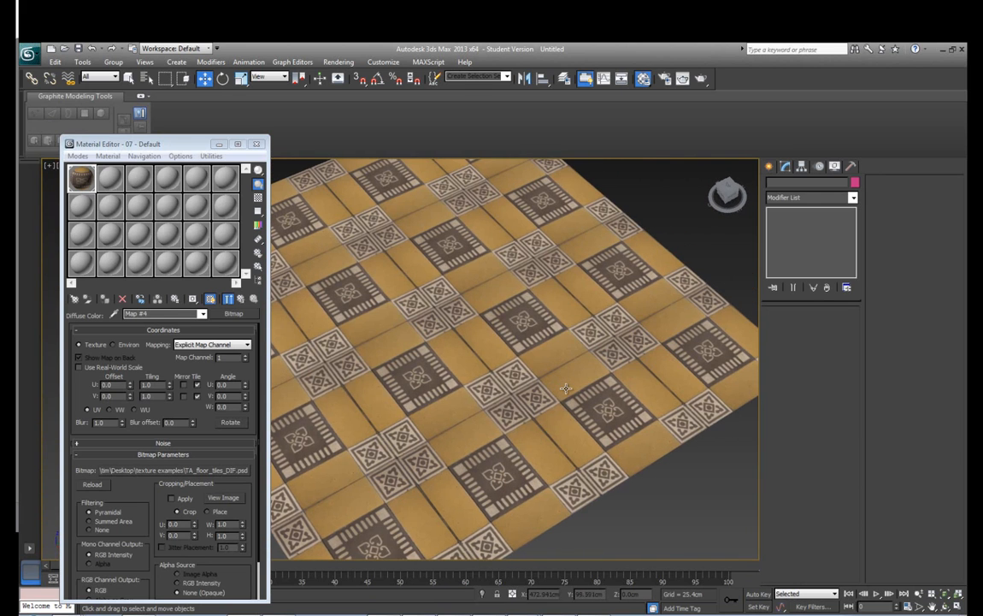
# Switch back to Photoshop and select a thin strip of grout along the full upper edge of Layer 0
pyautogui.click(305, 614)
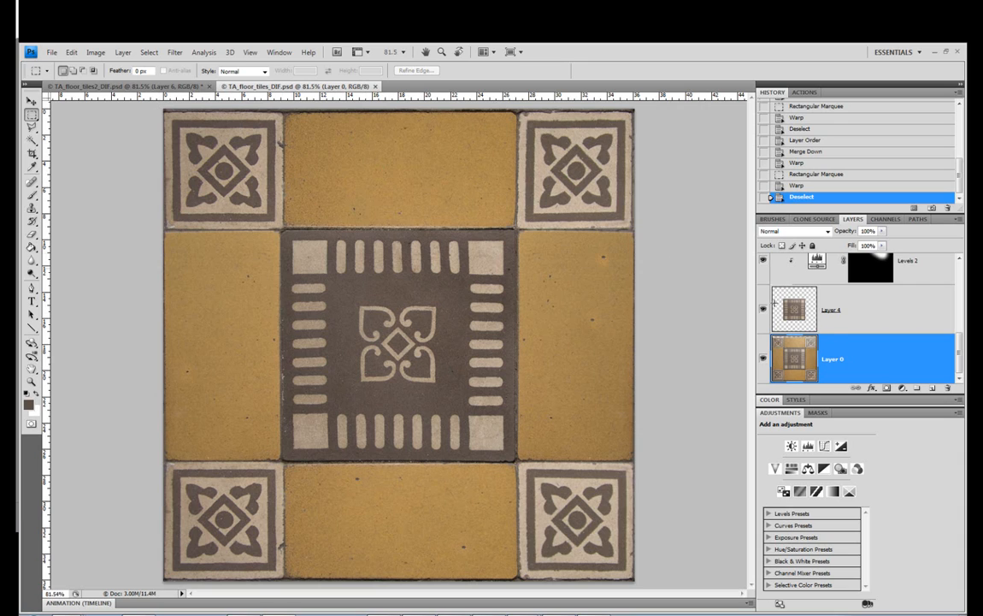
pyautogui.moveTo(960, 345); pyautogui.dragTo(957, 371)
pyautogui.press('z')
pyautogui.scroll(4, 719, 79)
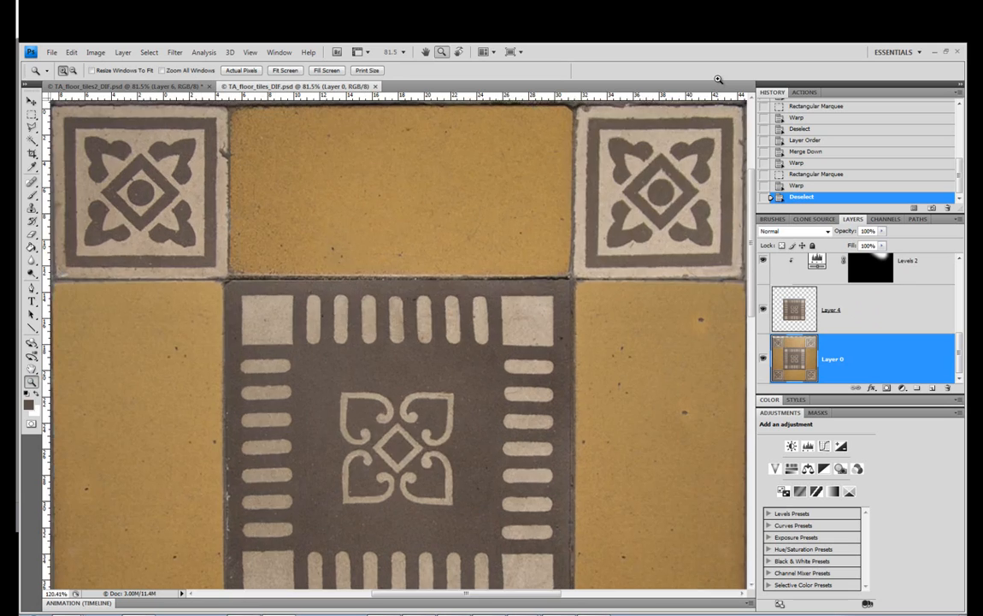
pyautogui.click(34, 115)
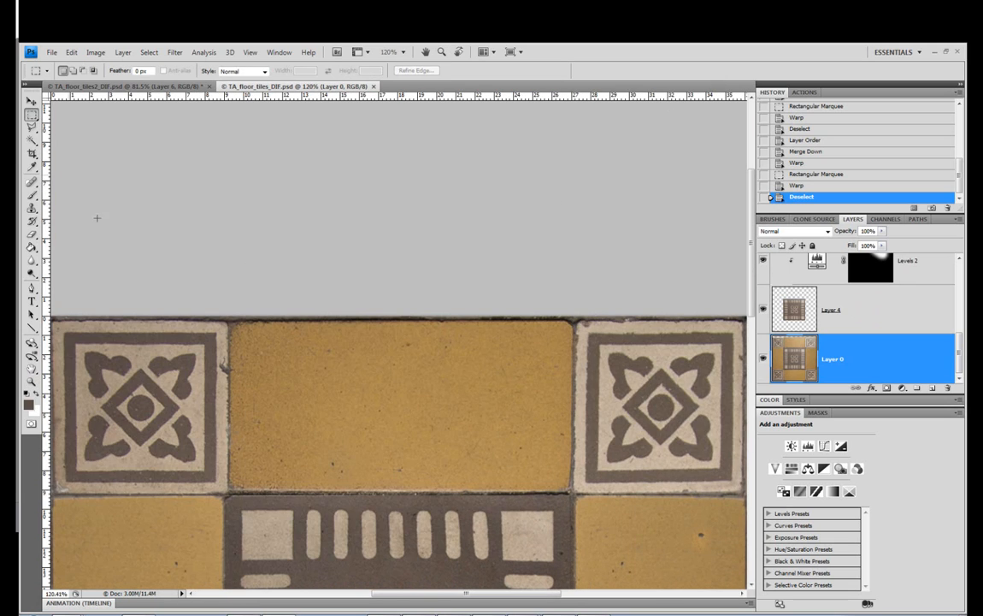
pyautogui.press('Tab')
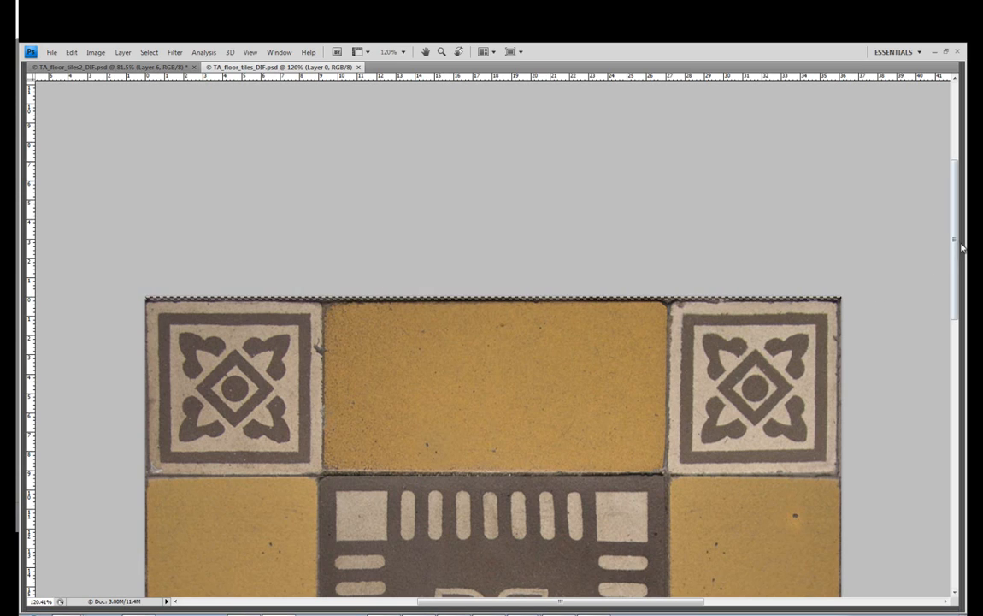
# Extend the selection with a thin strip of grout down the right edge of Layer 0
pyautogui.moveTo(957, 262); pyautogui.dragTo(957, 311)
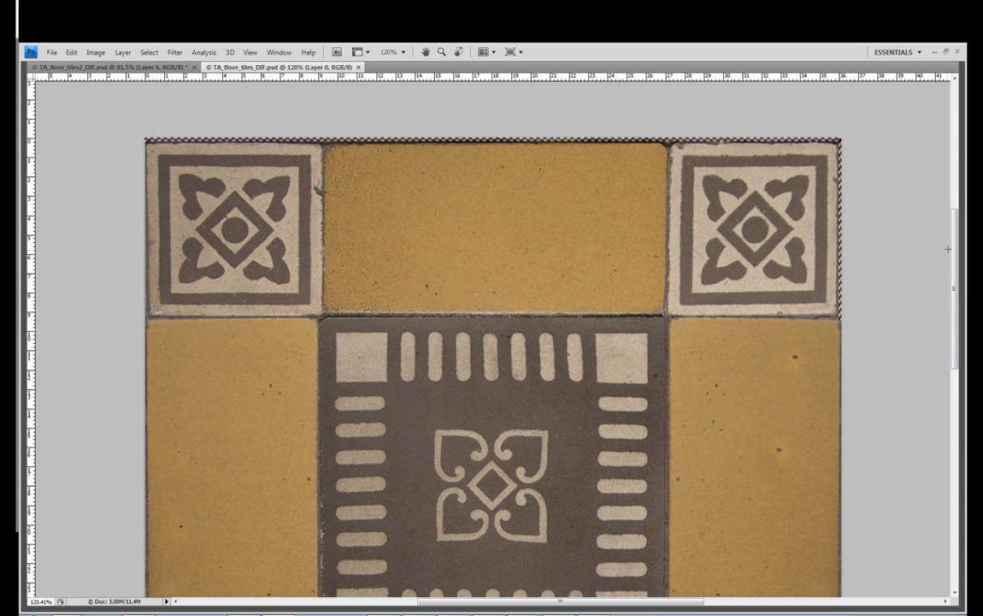
pyautogui.moveTo(953, 250); pyautogui.dragTo(949, 443)
pyautogui.scroll(12, 900, 331)
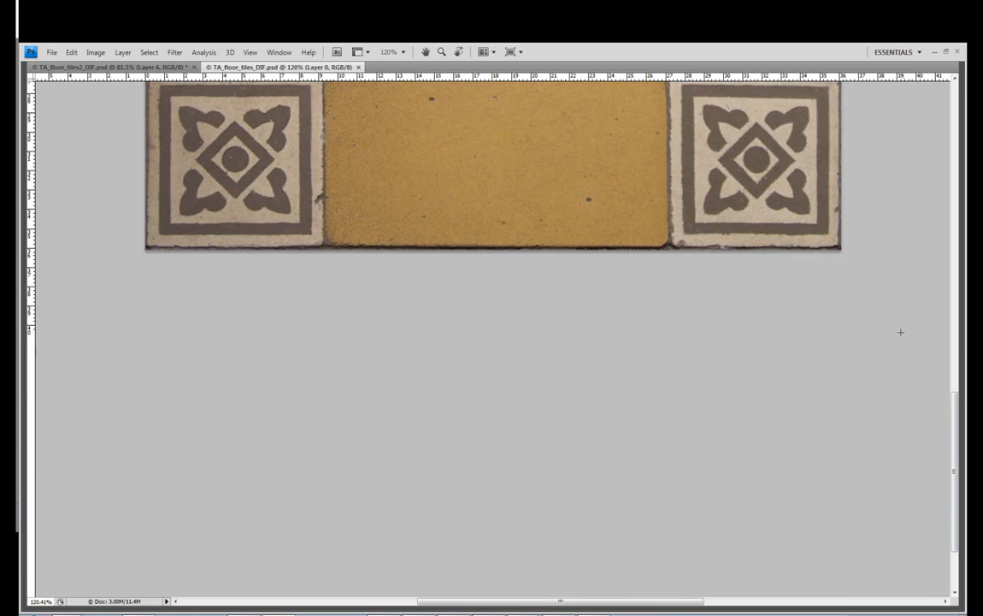
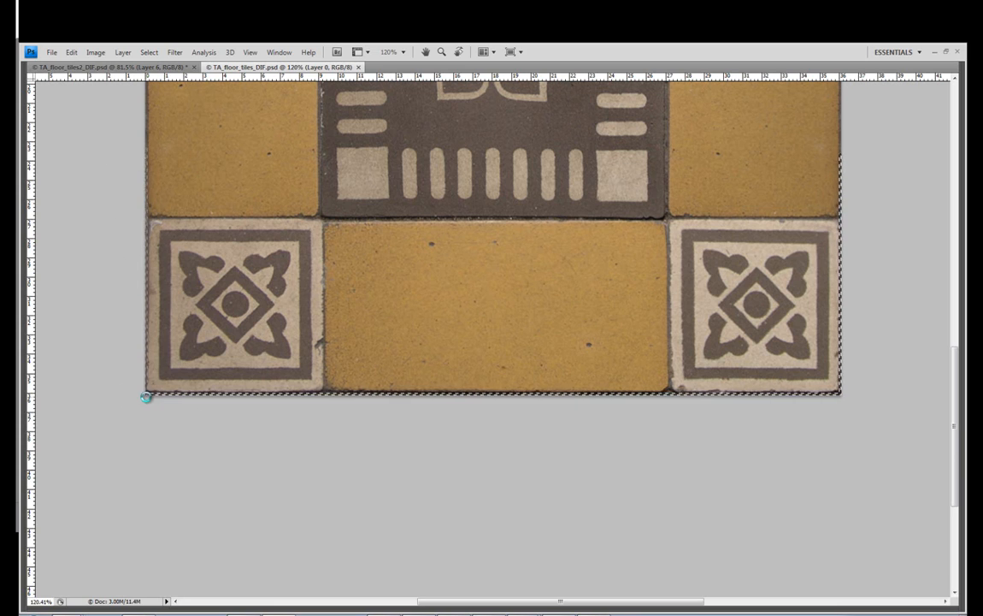
# Create a new layer at the top of the layer stack and fill the selected edge strips with the foreground colour
pyautogui.scroll(5, 213, 280)
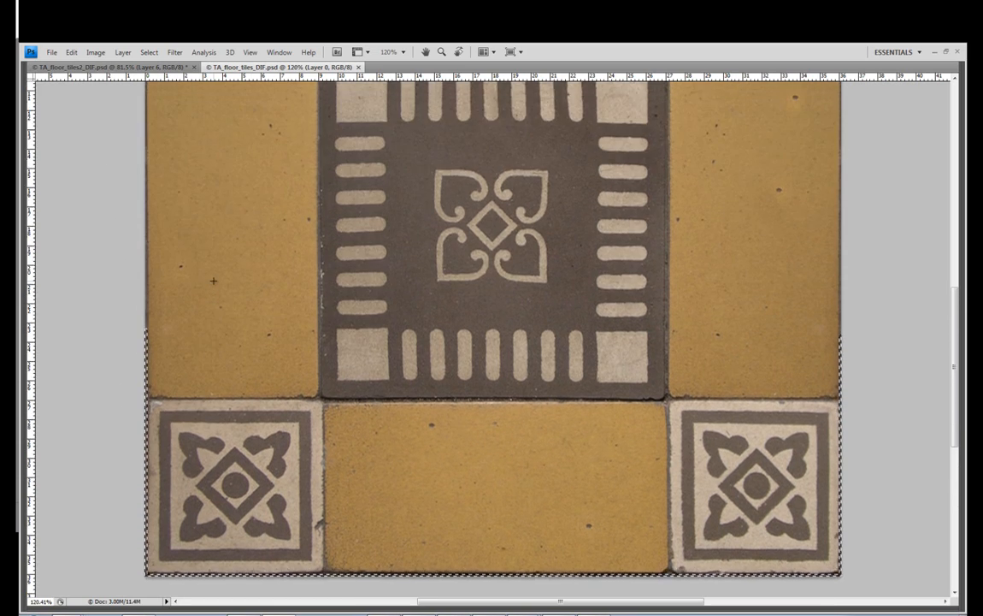
pyautogui.scroll(2, 213, 281)
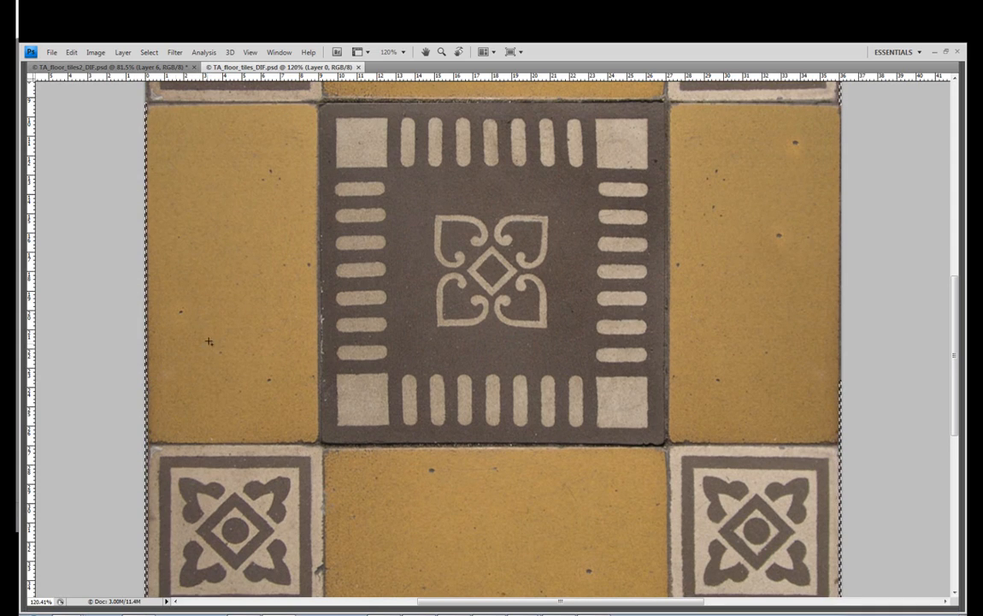
pyautogui.scroll(6, 209, 341)
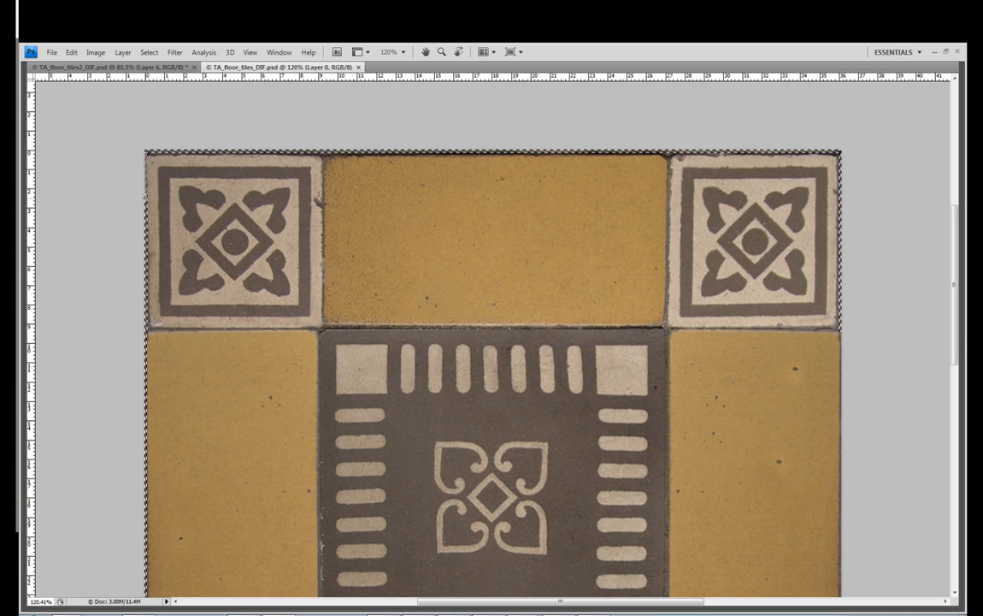
pyautogui.press('Tab')
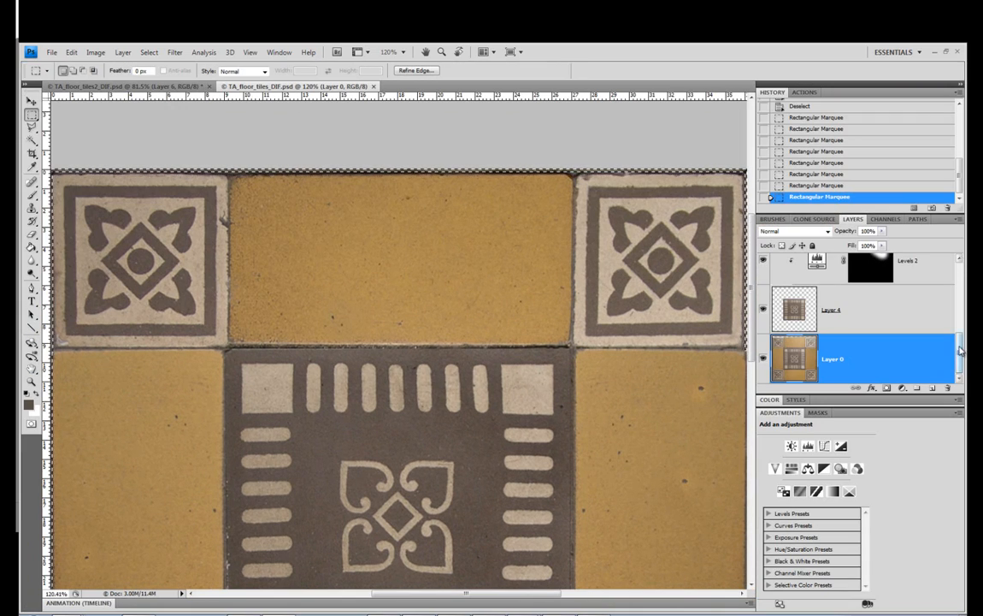
pyautogui.scroll(5, 862, 315)
pyautogui.click(835, 248)
pyautogui.click(935, 390)
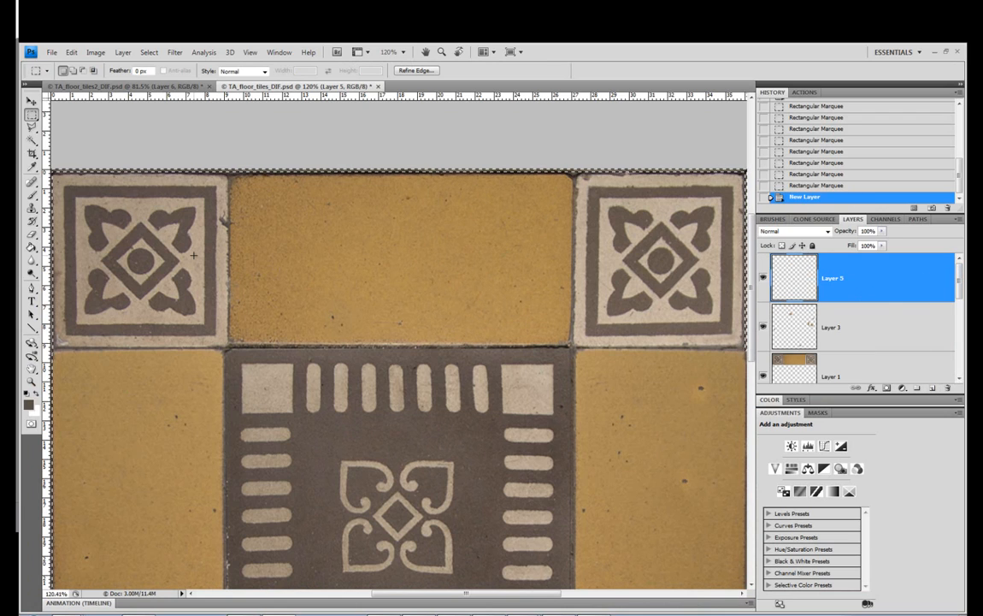
pyautogui.hotkey('alt', 'BackSpace')
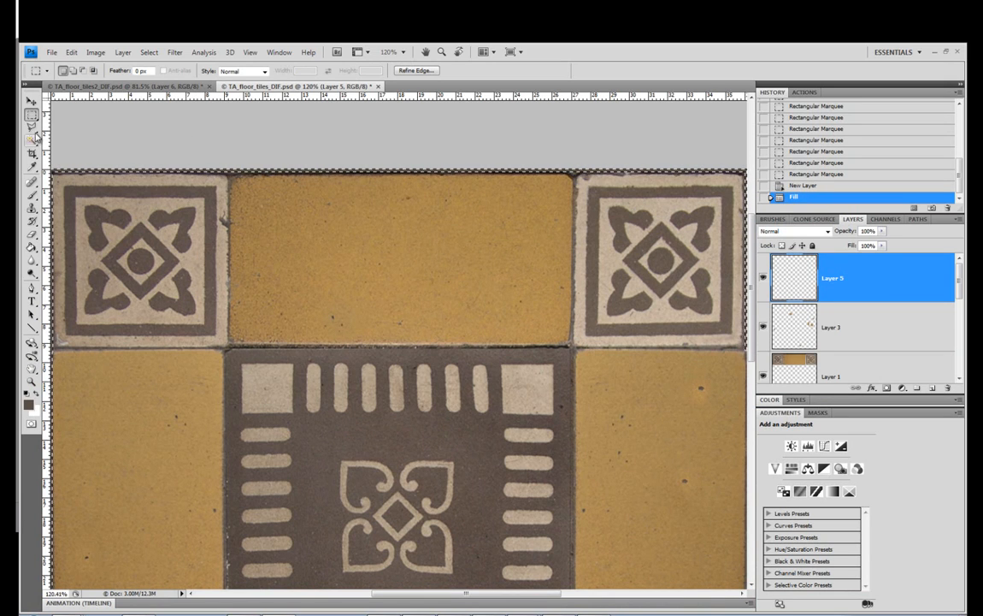
# Set the foreground colour to the near-black 191817, refill the edge strips on Layer 5 with it and deselect
pyautogui.click(29, 404)
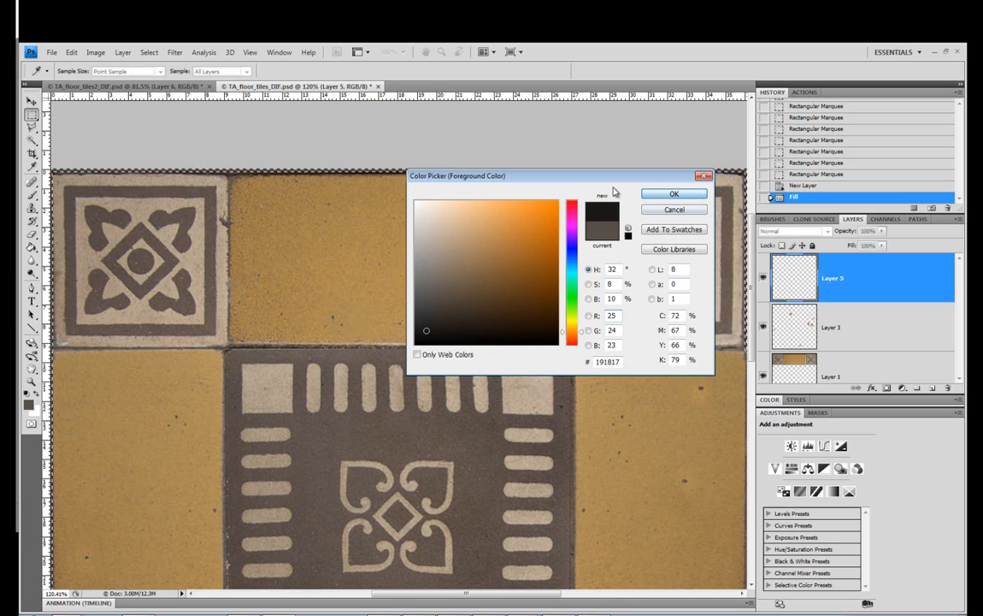
pyautogui.press('Return')
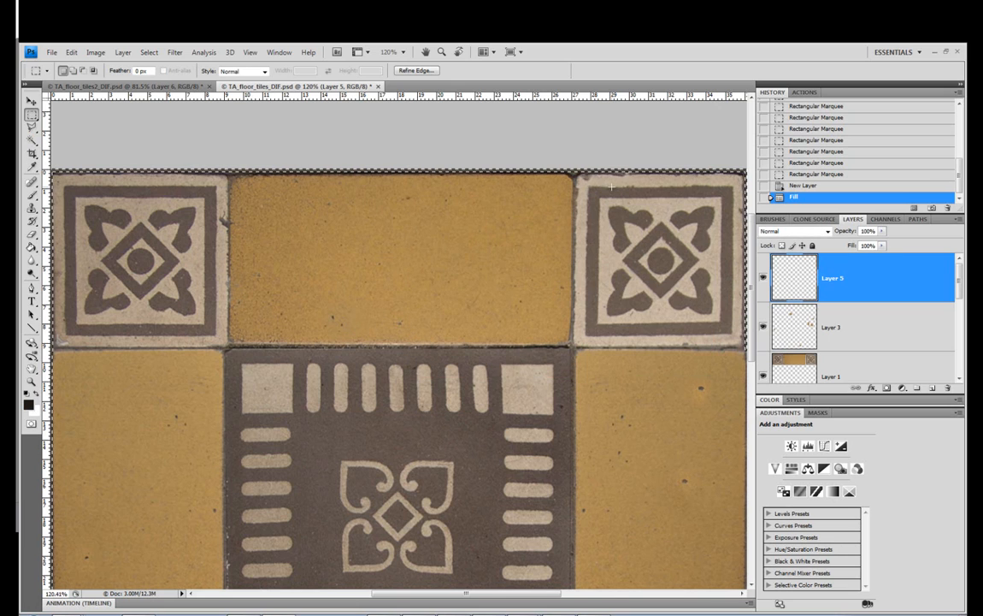
pyautogui.hotkey('alt', 'BackSpace')
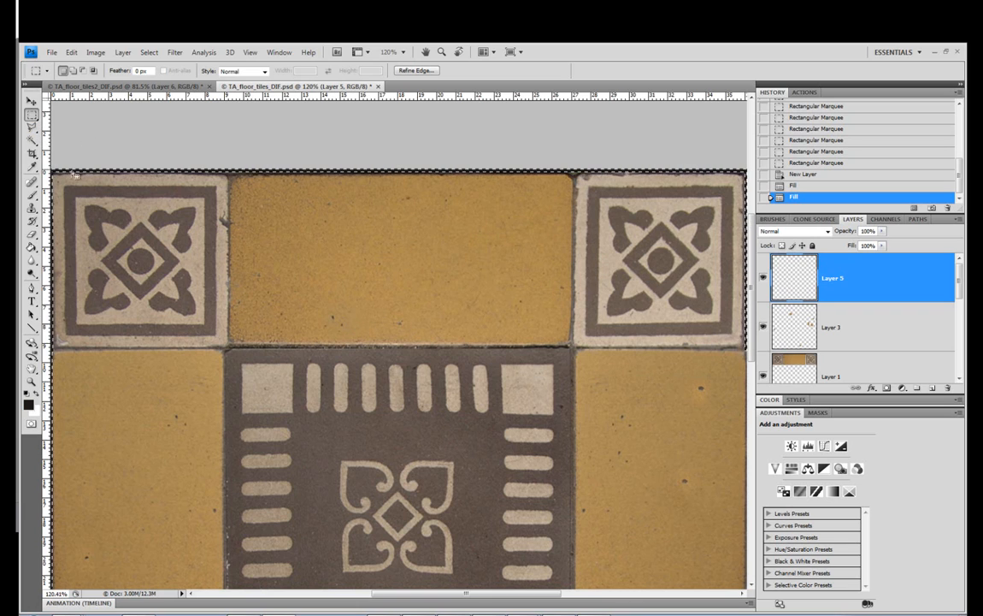
pyautogui.click(30, 196)
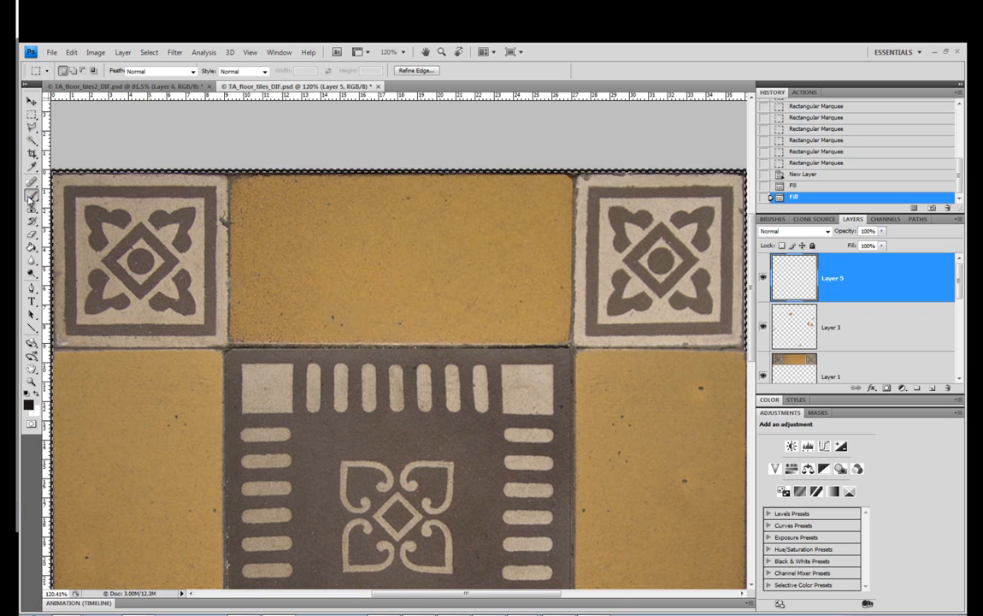
pyautogui.click(32, 114)
pyautogui.hotkey('ctrl', 'd')
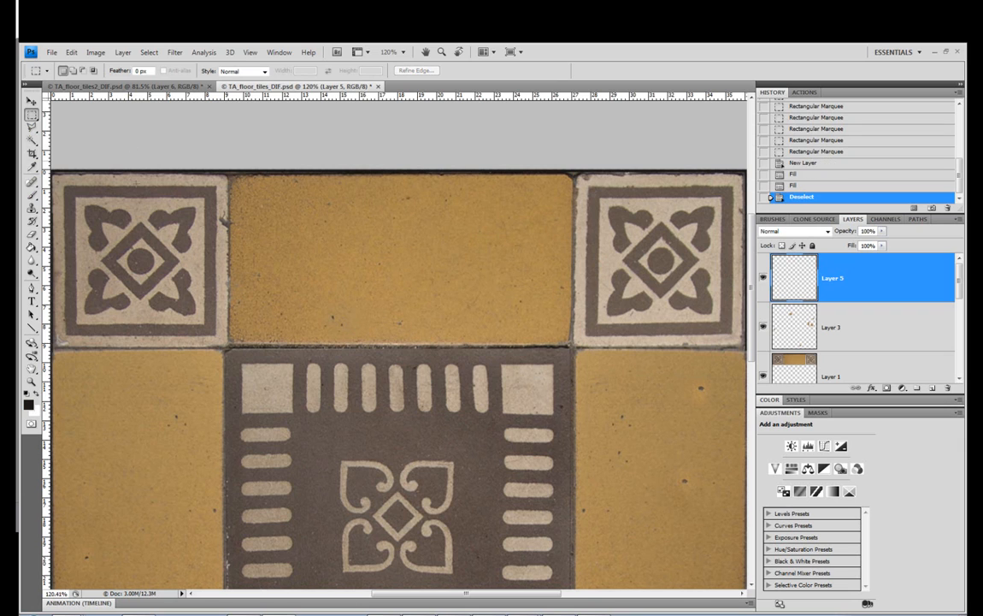
# Lower the opacity of Layer 5 to 56% to soften the dark edge grout lines
pyautogui.click(32, 381)
pyautogui.rightClick(236, 291)
pyautogui.click(248, 292)
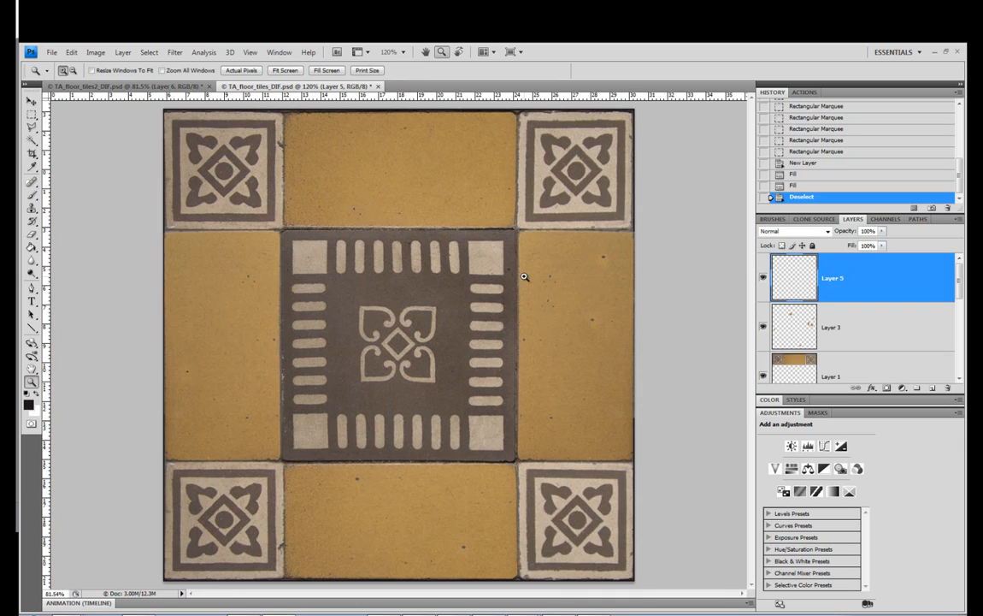
pyautogui.click(882, 231)
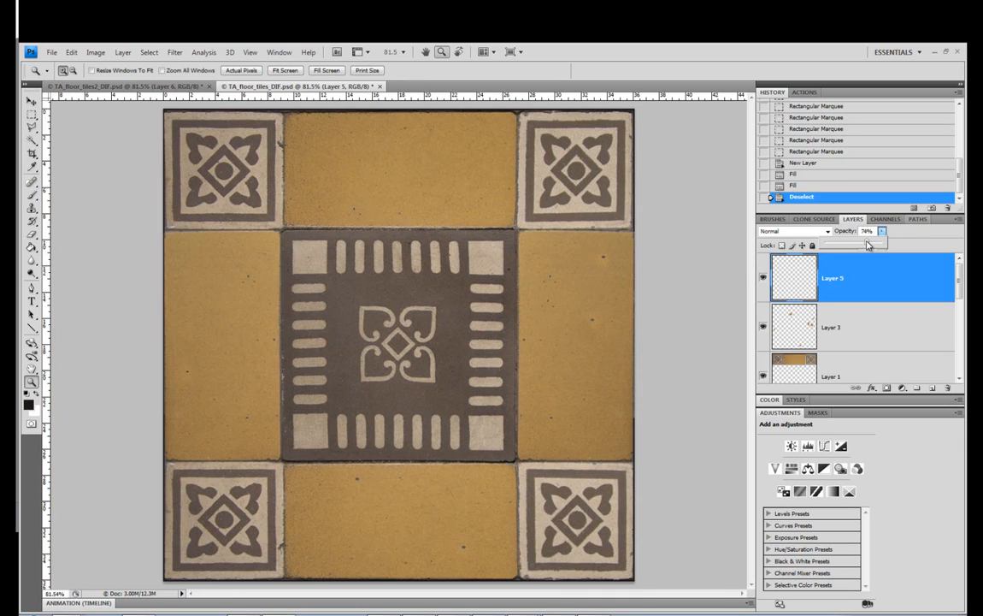
pyautogui.moveTo(868, 245); pyautogui.dragTo(863, 246)
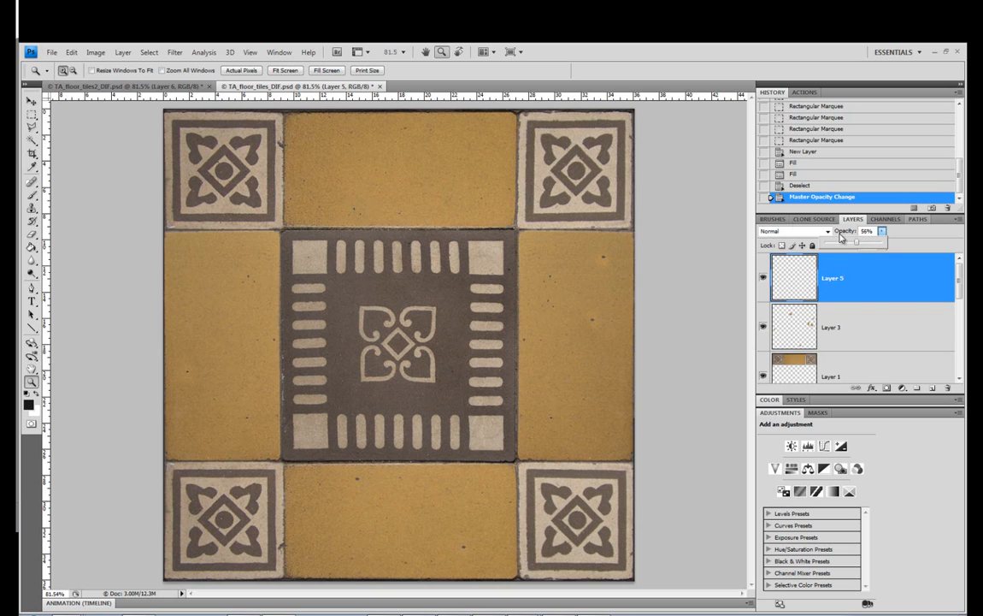
# Save the texture and inspect the darkened grout lines on the tiled plane in 3ds Max
pyautogui.click(51, 52)
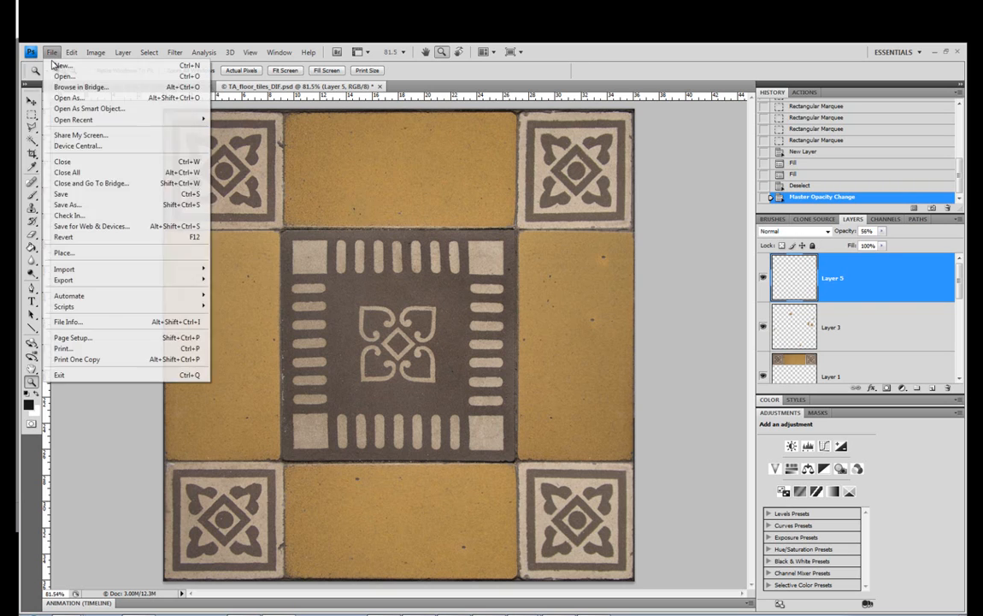
pyautogui.click(111, 195)
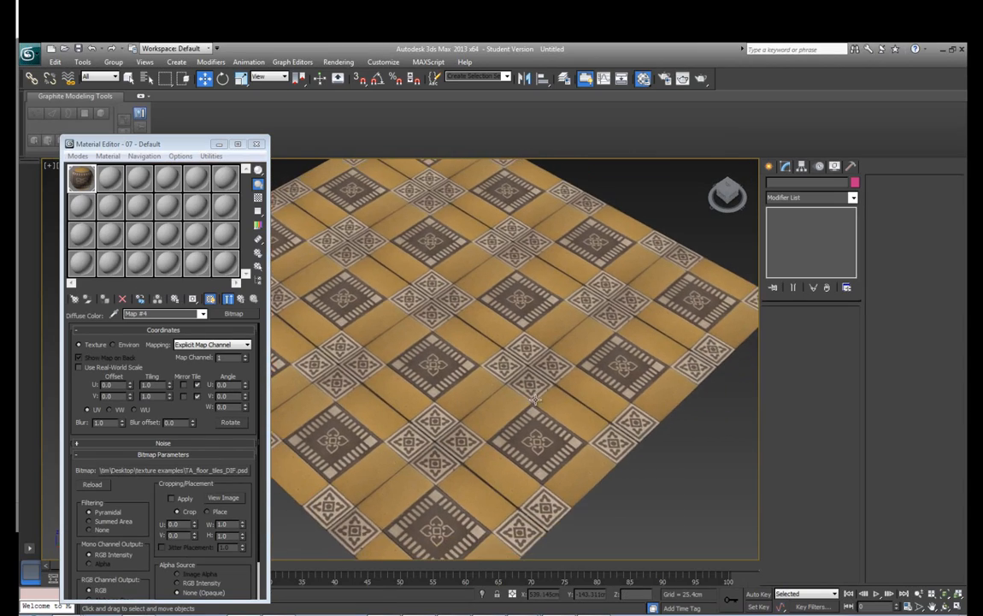
pyautogui.scroll(-5, 534, 400)
pyautogui.moveTo(535, 400); pyautogui.dragTo(464, 348)
pyautogui.scroll(9, 513, 418)
pyautogui.scroll(-5, 475, 357)
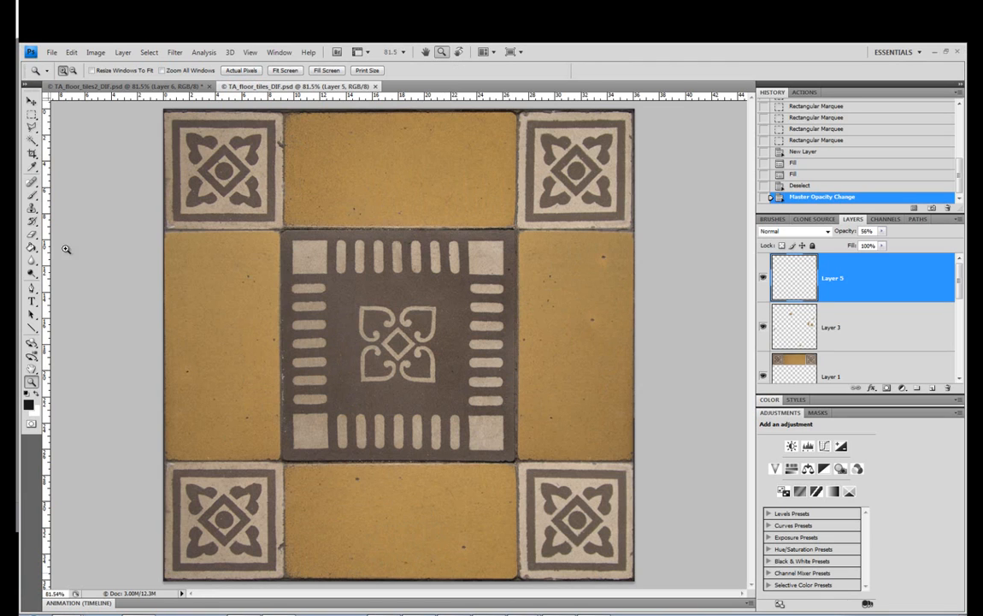
# Switch back to Photoshop and select all the layers below Layer 5, leaving Layer 5 out
pyautogui.click(31, 114)
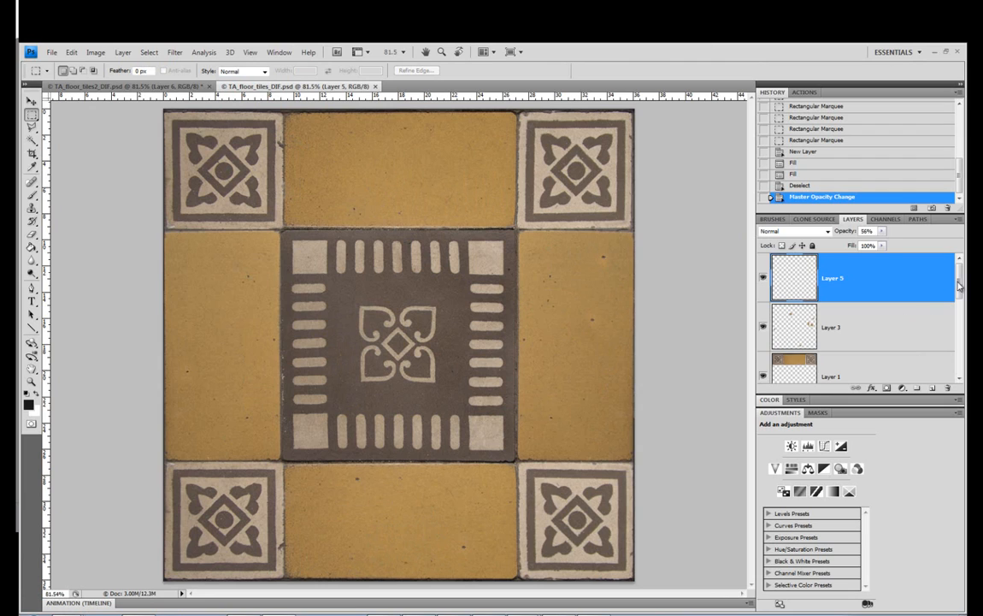
pyautogui.moveTo(959, 286)
pyautogui.mouseDown()
pyautogui.moveTo(958, 370)
pyautogui.moveTo(960, 267)
pyautogui.mouseUp()
pyautogui.keyDown('shift'); pyautogui.click(941, 368); pyautogui.keyUp('shift')
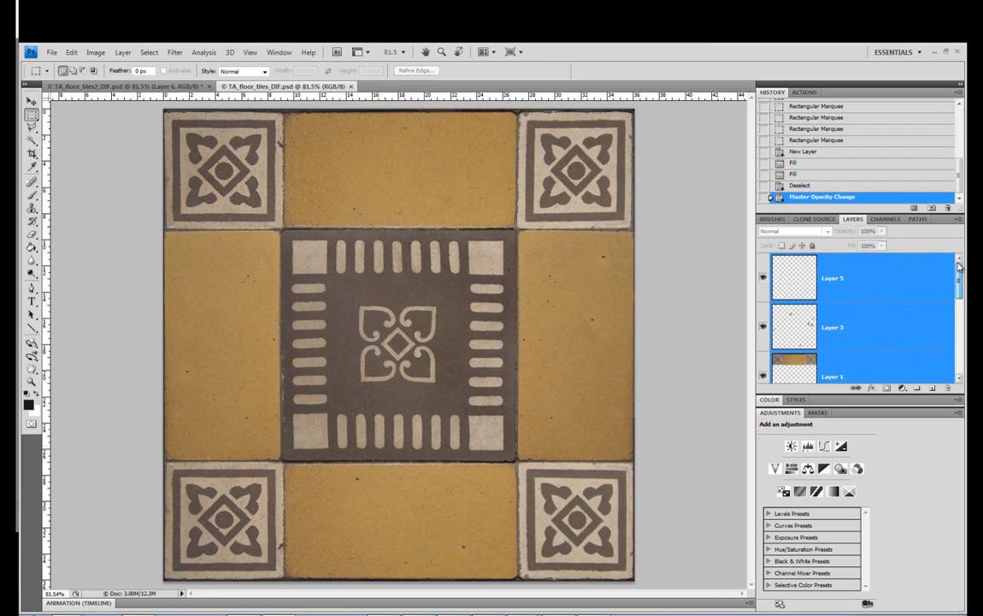
pyautogui.keyDown('ctrl'); pyautogui.click(852, 277); pyautogui.keyUp('ctrl')
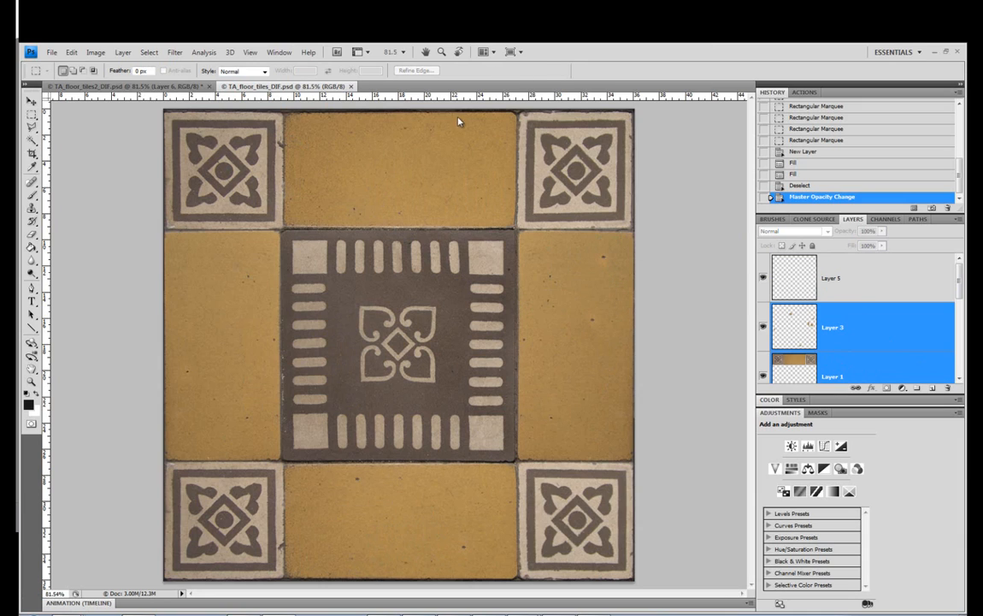
# Stretch the selected layers slightly upward from their upper edge to 100.2% height with Free Transform and apply the transformation
pyautogui.hotkey('ctrl', 't')
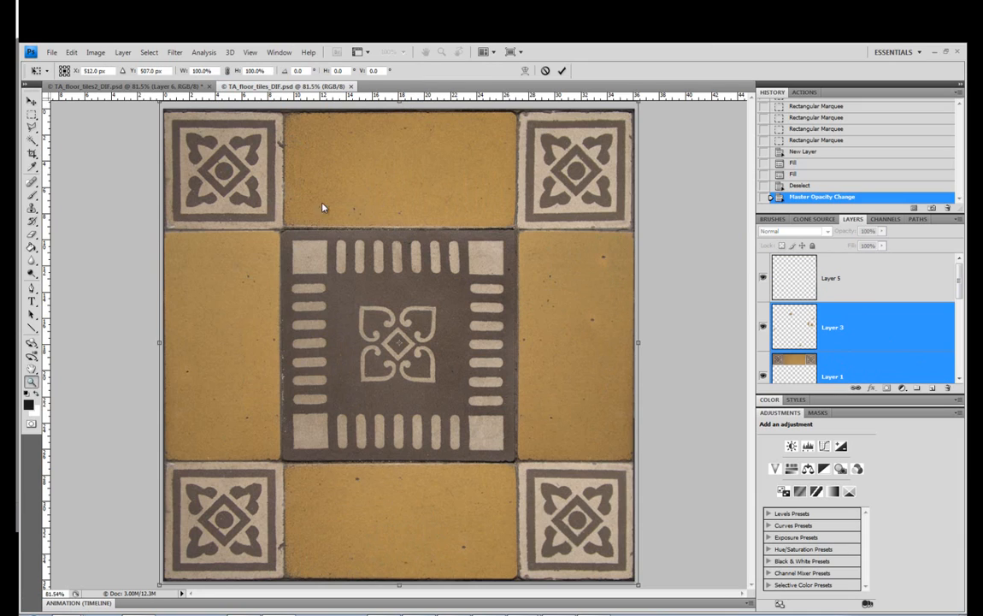
pyautogui.press('Escape')
pyautogui.moveTo(353, 109); pyautogui.dragTo(391, 162)
pyautogui.scroll(1, 318, 179)
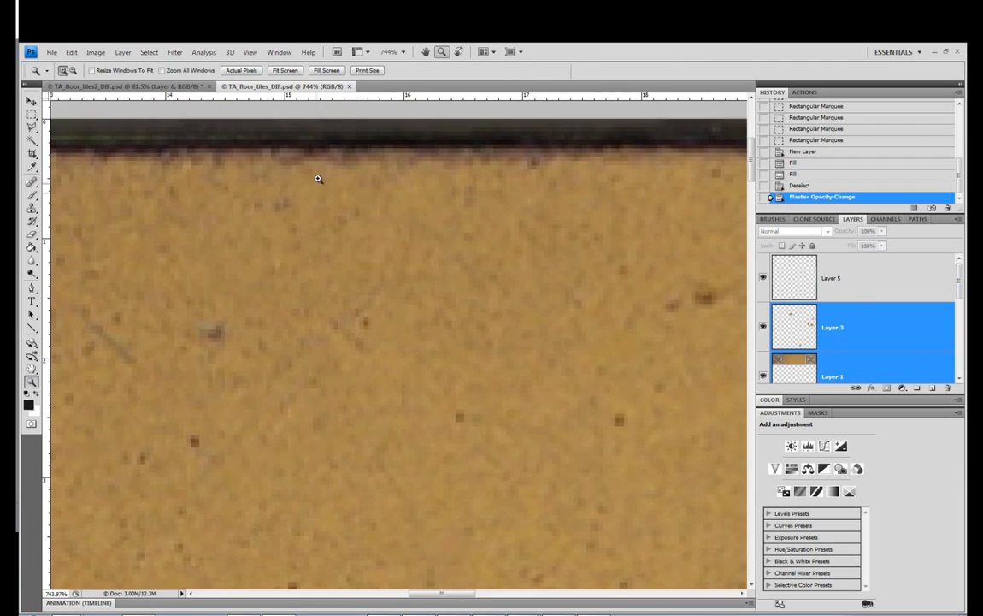
pyautogui.scroll(2, 318, 178)
pyautogui.click(31, 101)
pyautogui.hotkey('ctrl', 't')
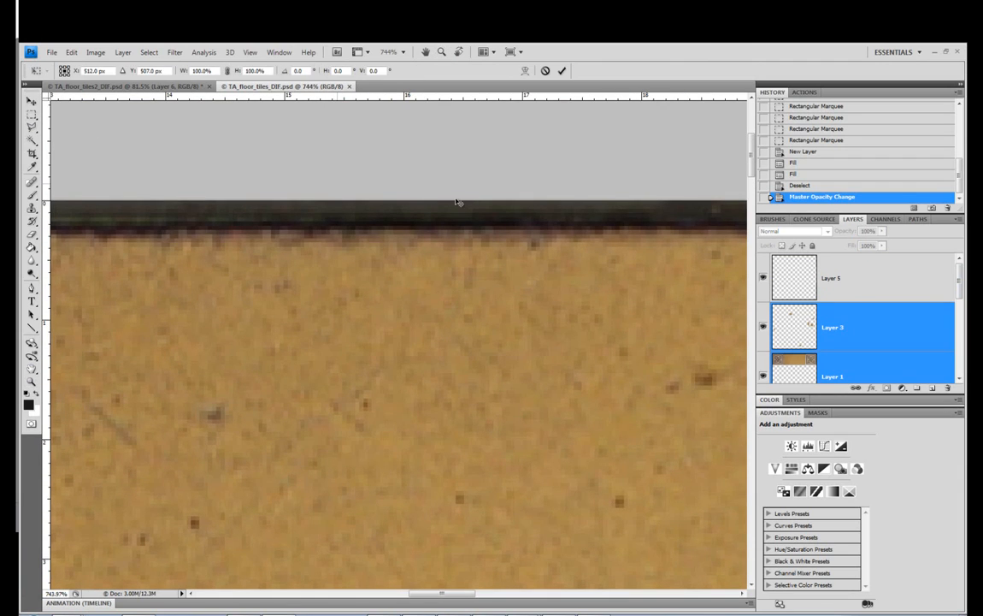
pyautogui.moveTo(652, 127); pyautogui.dragTo(583, 118)
pyautogui.click(30, 101)
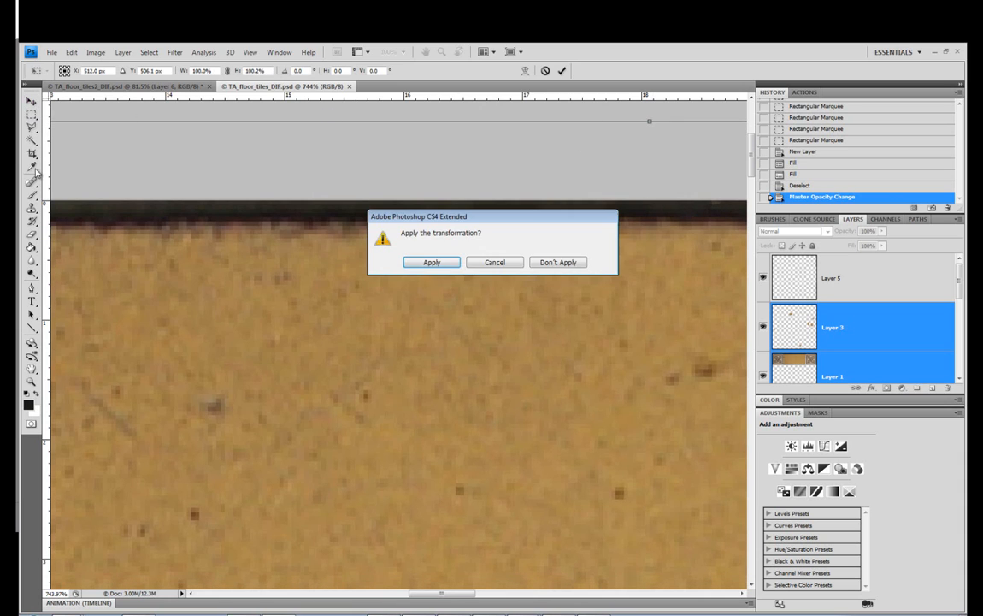
pyautogui.click(437, 263)
# Save the stretched texture and examine its grout lines on the tiled plane in 3ds Max
pyautogui.click(33, 383)
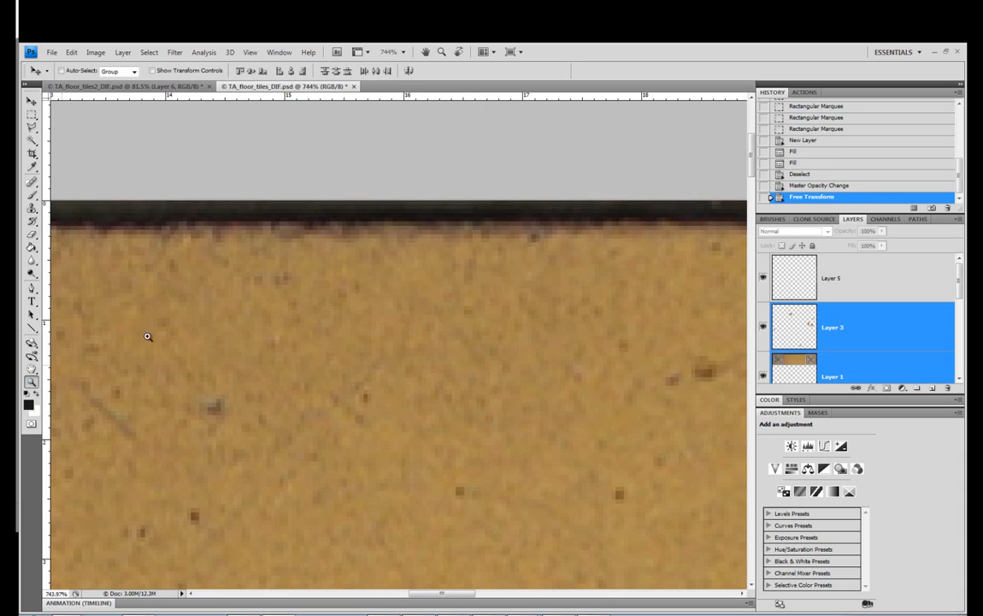
pyautogui.rightClick(240, 309)
pyautogui.click(265, 315)
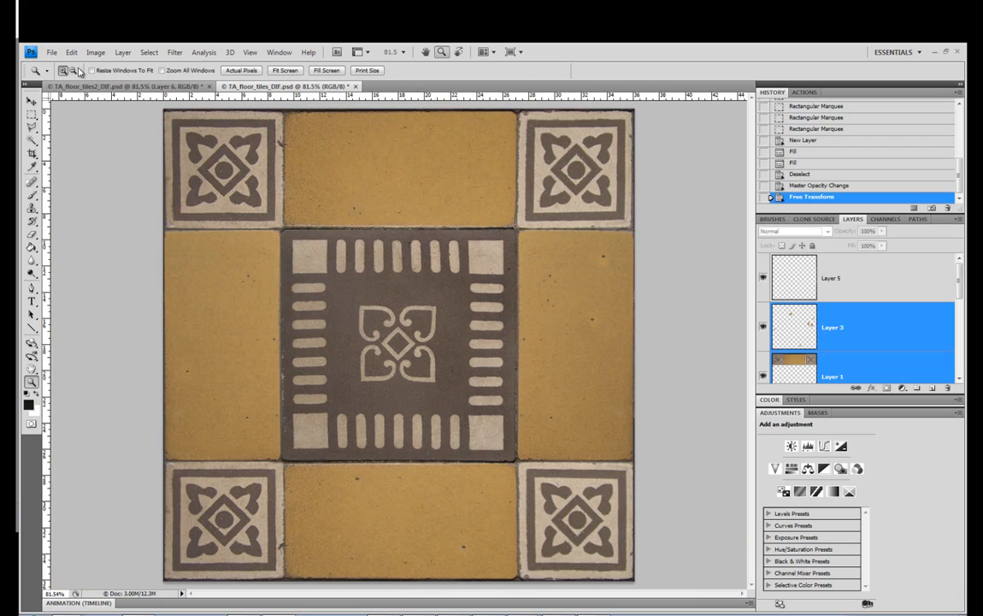
pyautogui.click(52, 53)
pyautogui.click(119, 195)
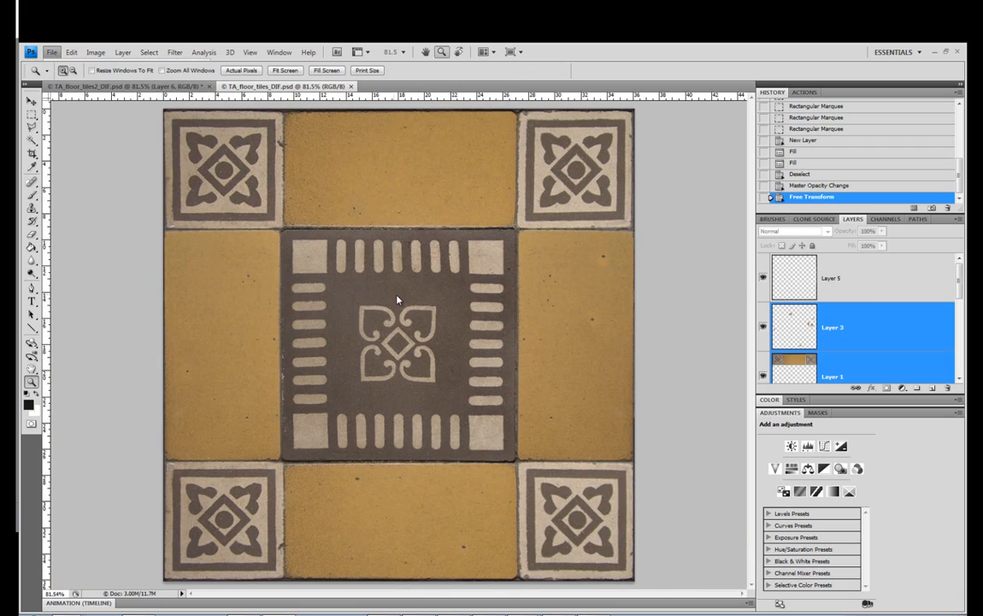
pyautogui.hotkey('alt', 'Tab')
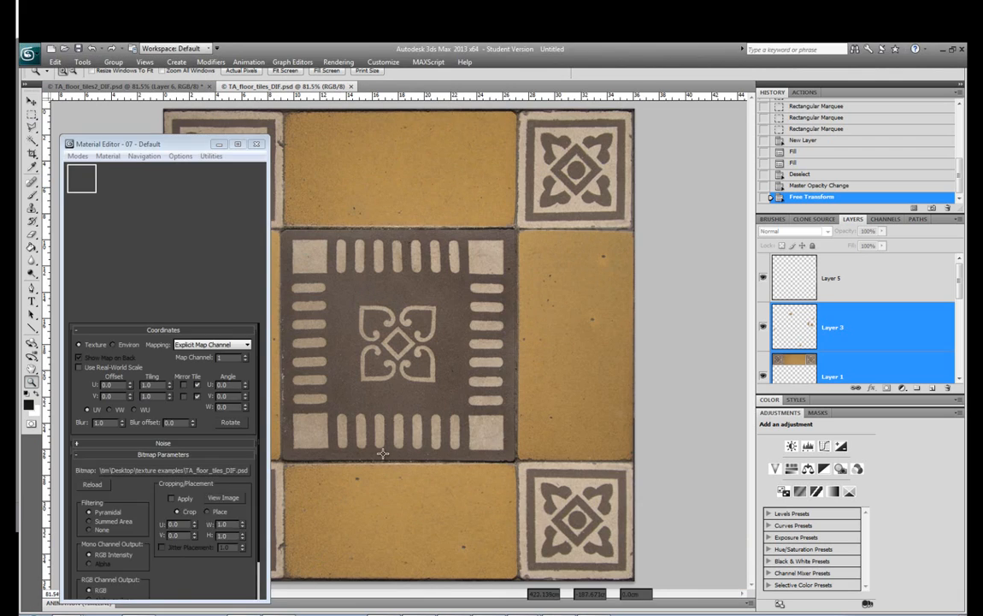
pyautogui.moveTo(500, 420); pyautogui.dragTo(536, 391)
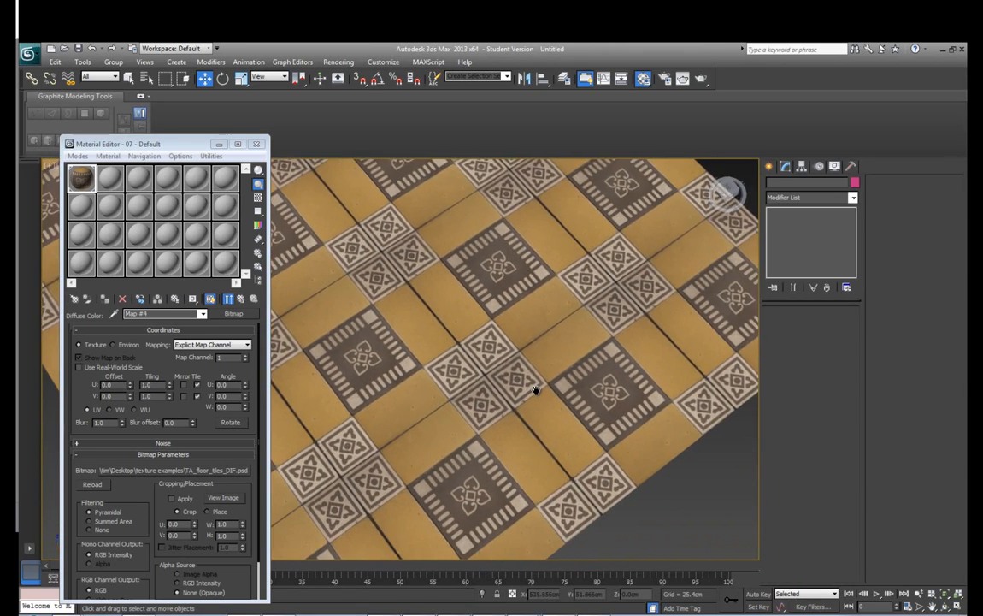
pyautogui.scroll(-2, 534, 392)
pyautogui.scroll(2, 531, 396)
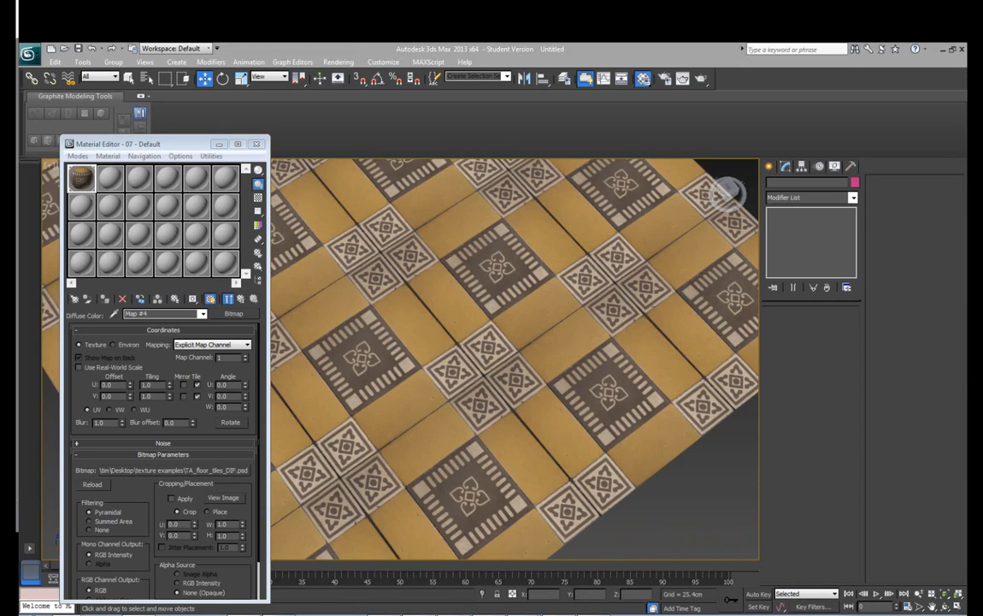
# Switch back to Photoshop and toggle the visibility of Layer 5 to compare the edges with and without the grout fill
pyautogui.hotkey('alt', 'Tab')
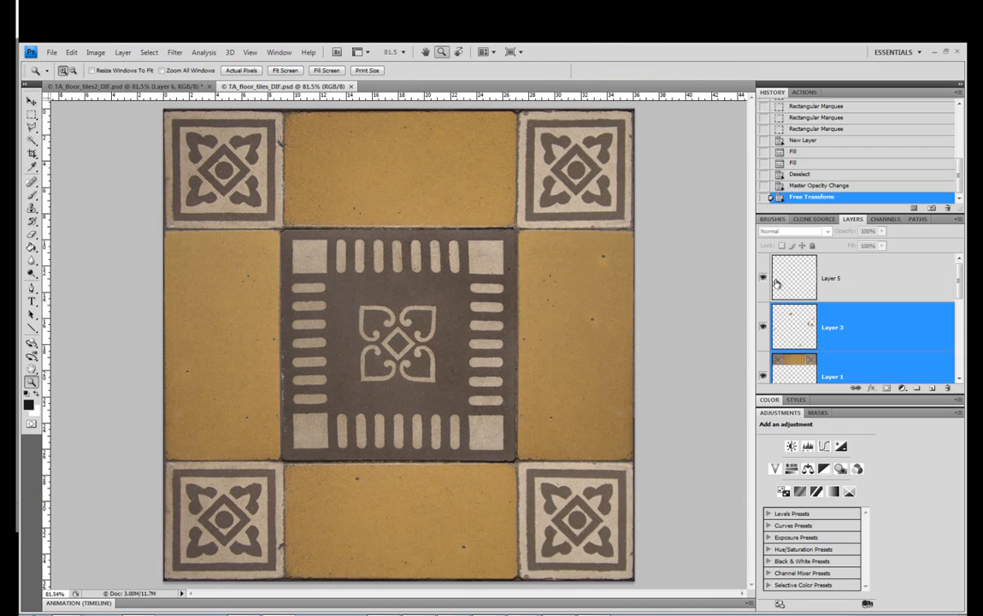
pyautogui.click(761, 279)
pyautogui.click(760, 279)
pyautogui.click(760, 279)
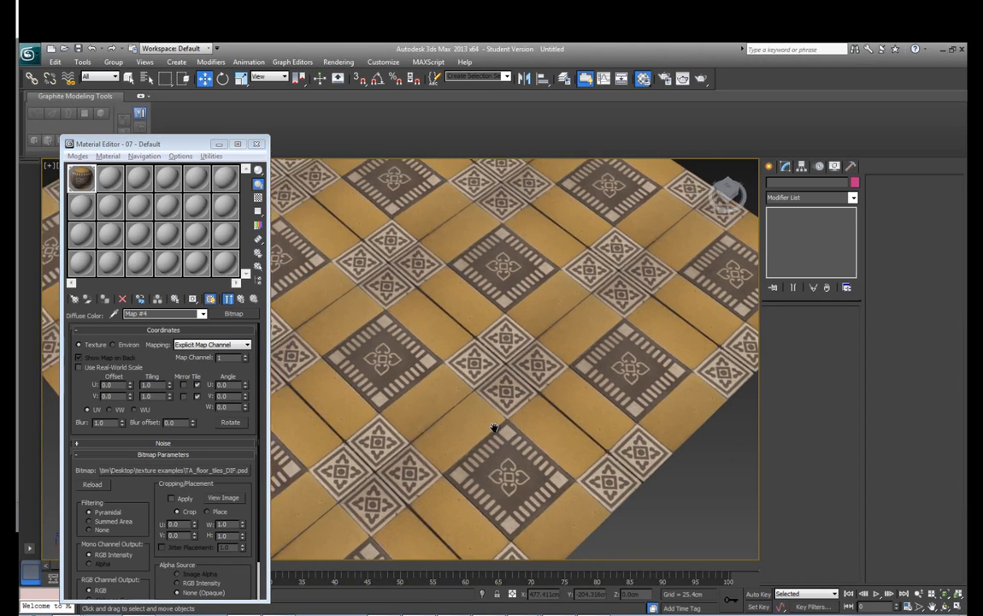
# Switch to 3ds Max and inspect the repeating grout lines on the tiled plane from another angle
pyautogui.scroll(-5, 494, 428)
pyautogui.moveTo(495, 427); pyautogui.dragTo(536, 417)
pyautogui.scroll(3, 489, 405)
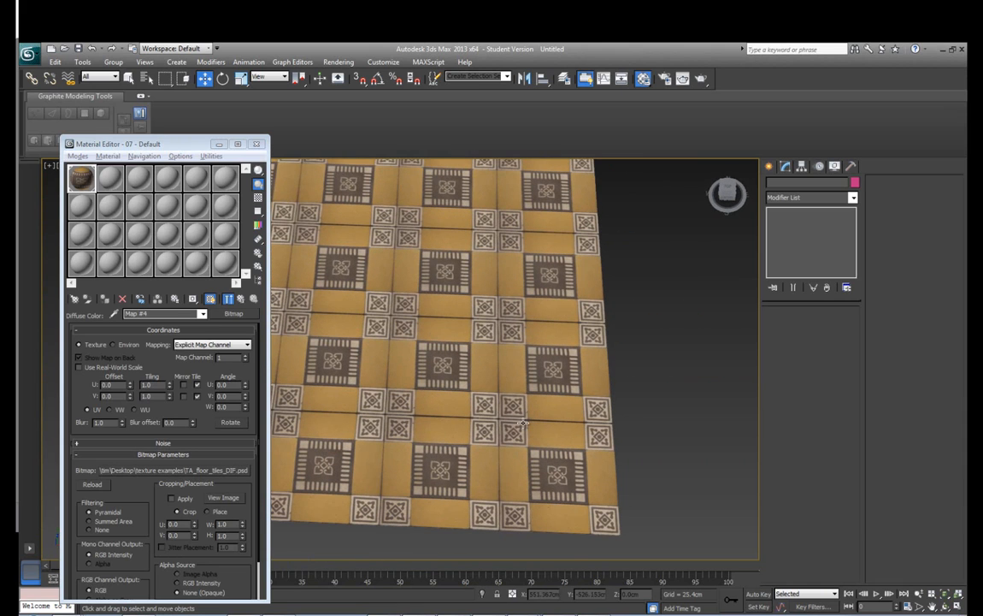
# Adjust the selected layers at the upper grout edge with Free Transform in Photoshop and check the tiling on the plane in 3ds Max
pyautogui.click(293, 614)
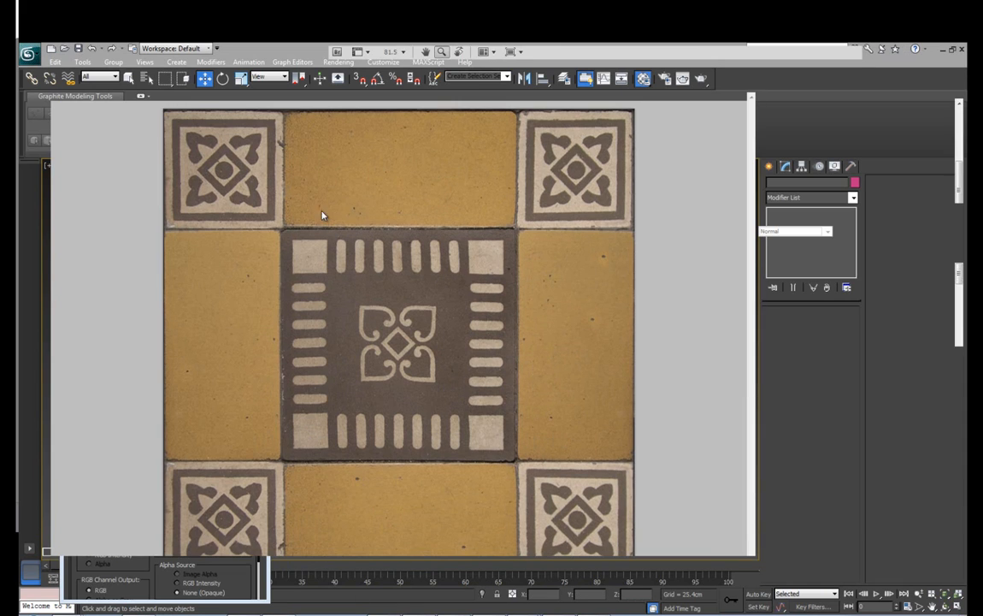
pyautogui.moveTo(959, 311)
pyautogui.mouseDown()
pyautogui.moveTo(960, 366)
pyautogui.moveTo(958, 299)
pyautogui.mouseUp()
pyautogui.moveTo(403, 130); pyautogui.dragTo(365, 93)
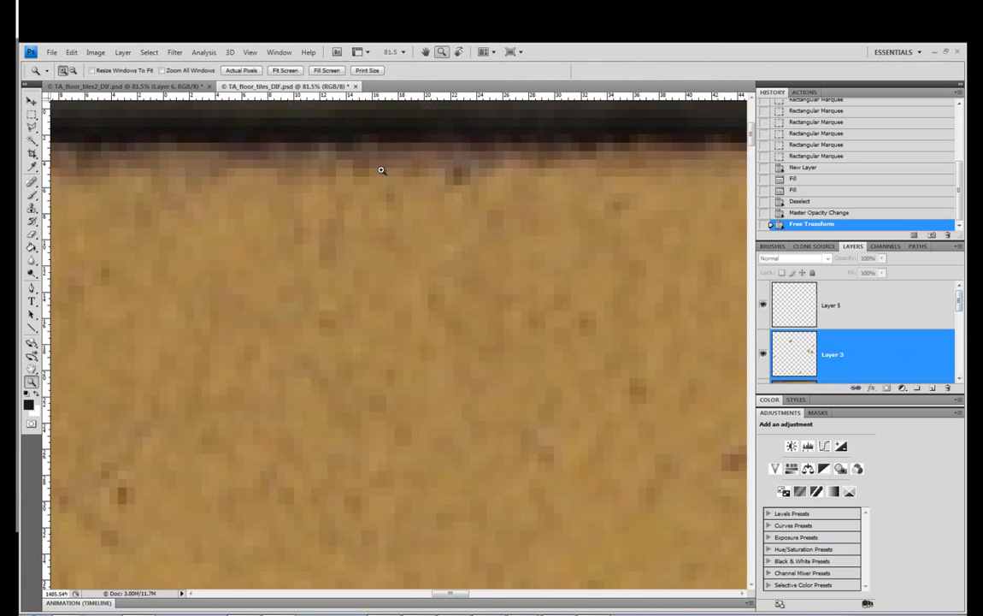
pyautogui.hotkey('ctrl', 't')
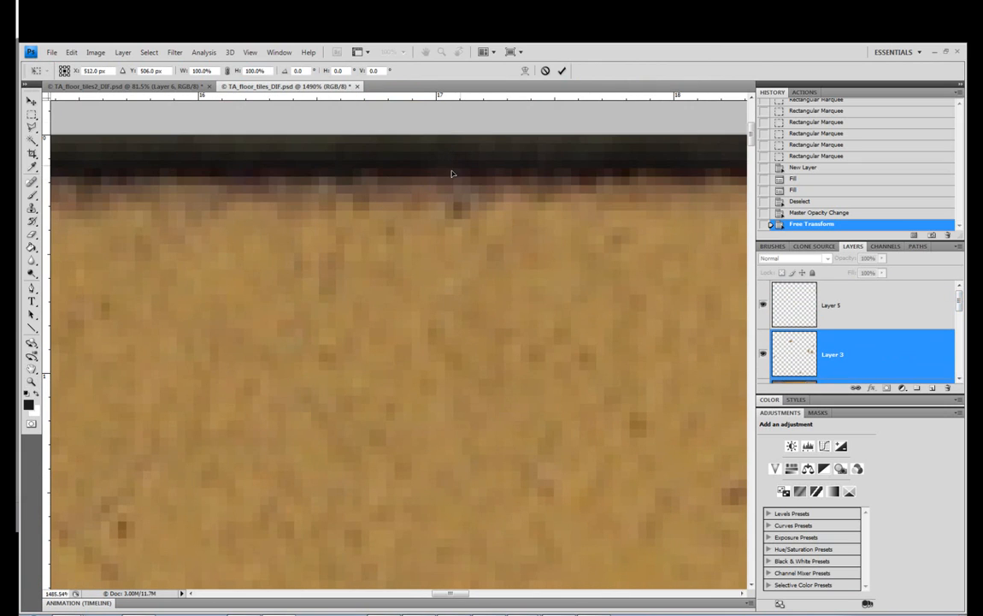
pyautogui.scroll(-2, 453, 174)
pyautogui.scroll(3, 440, 177)
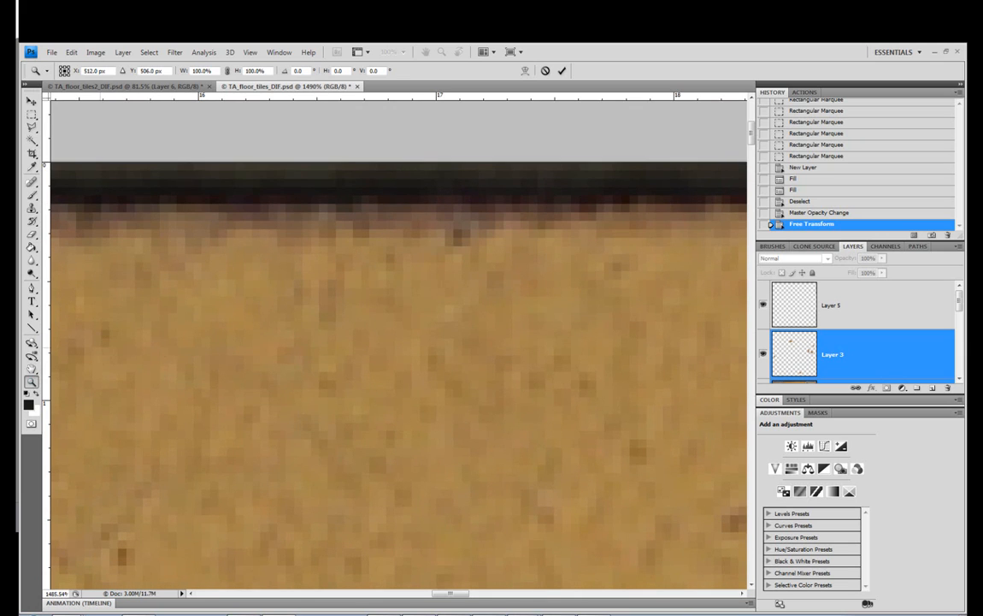
pyautogui.press('Return')
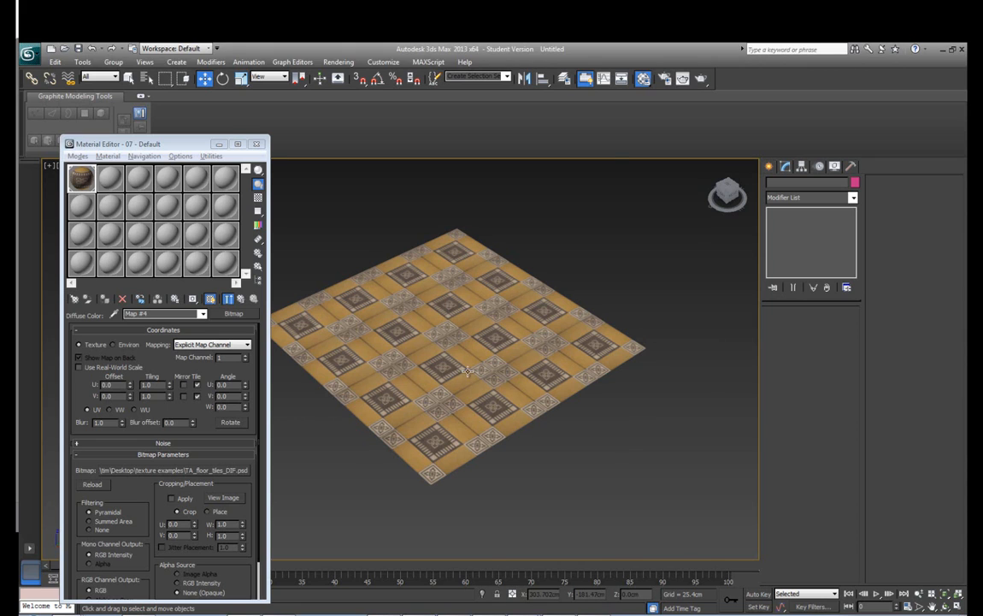
pyautogui.scroll(4, 466, 370)
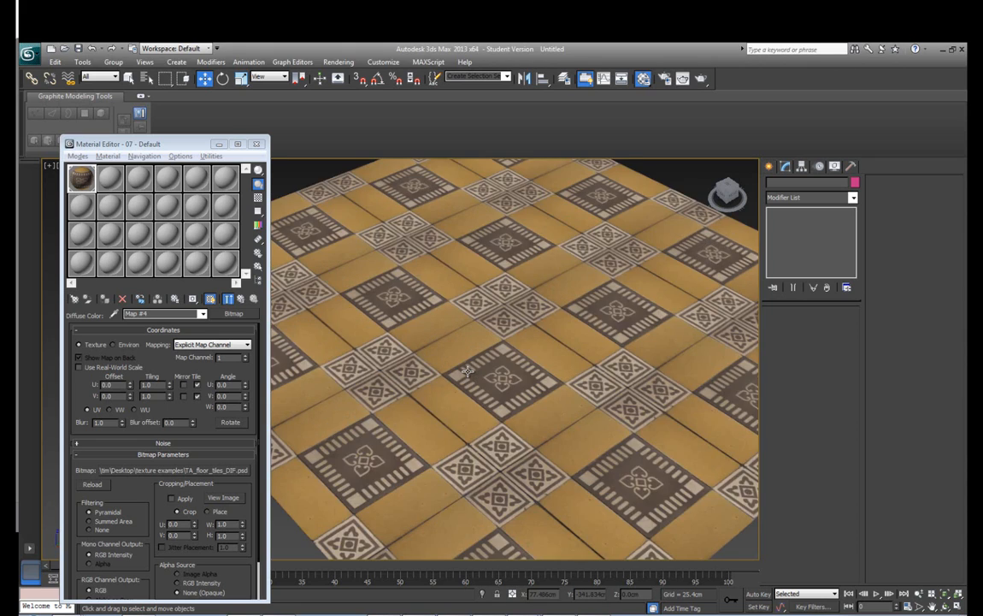
pyautogui.scroll(-2, 467, 369)
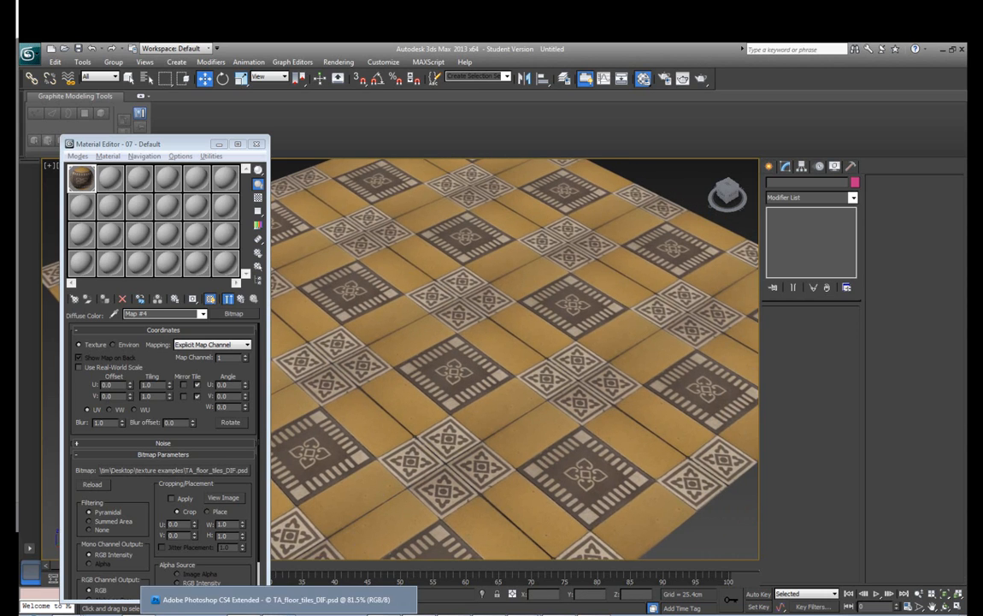
# Switch to Photoshop and create a layer group named Normals above Layer 5, with a new empty layer inside it
pyautogui.click(303, 608)
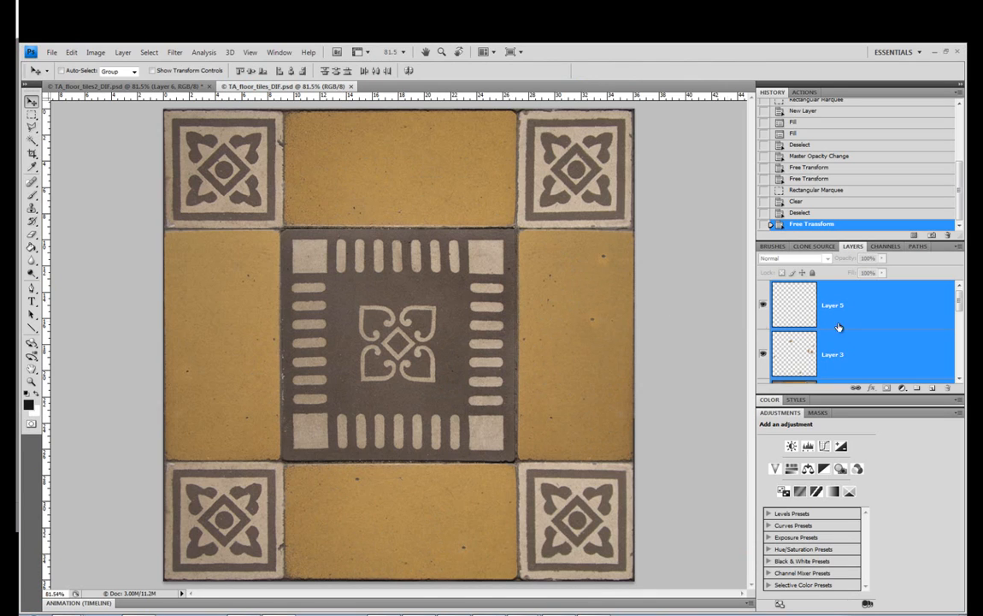
pyautogui.moveTo(960, 305)
pyautogui.mouseDown()
pyautogui.moveTo(962, 380)
pyautogui.moveTo(959, 287)
pyautogui.mouseUp()
pyautogui.click(923, 304)
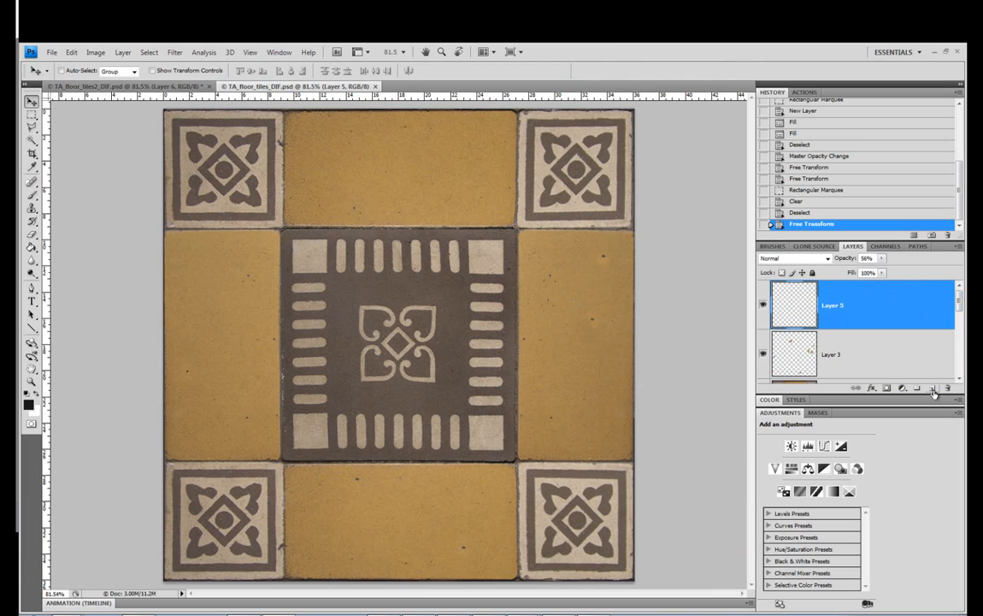
pyautogui.click(918, 389)
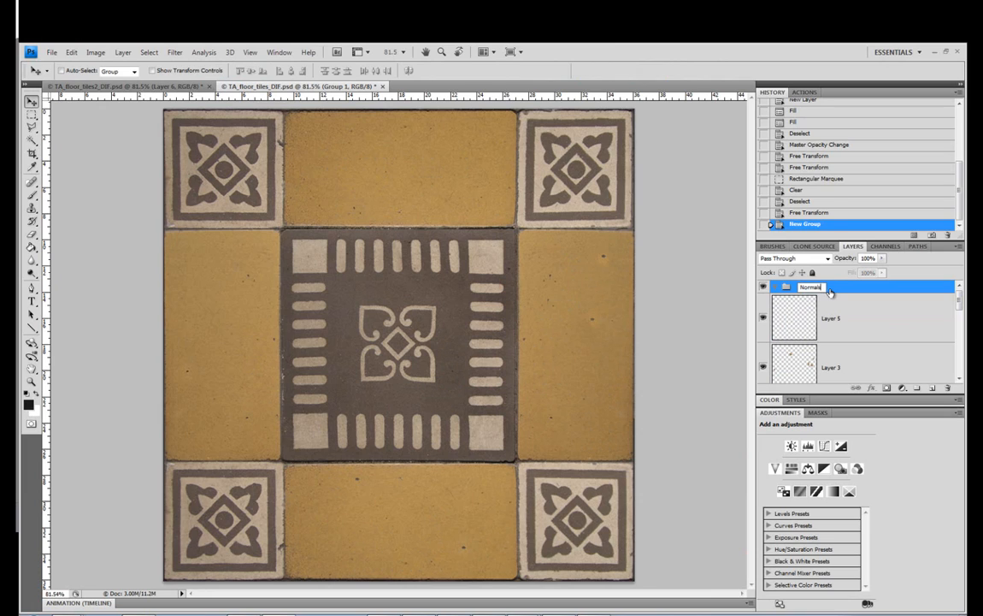
pyautogui.press('Return')
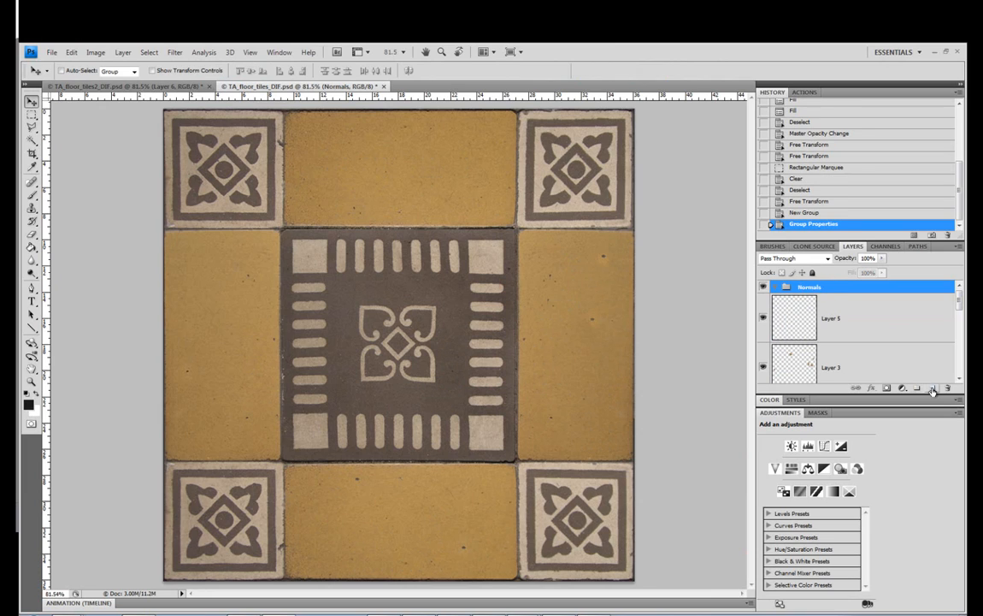
# Try selecting the upper yellow tile with the Magic Wand at tolerance 20, sampling all layers, and clear the selection
pyautogui.click(32, 116)
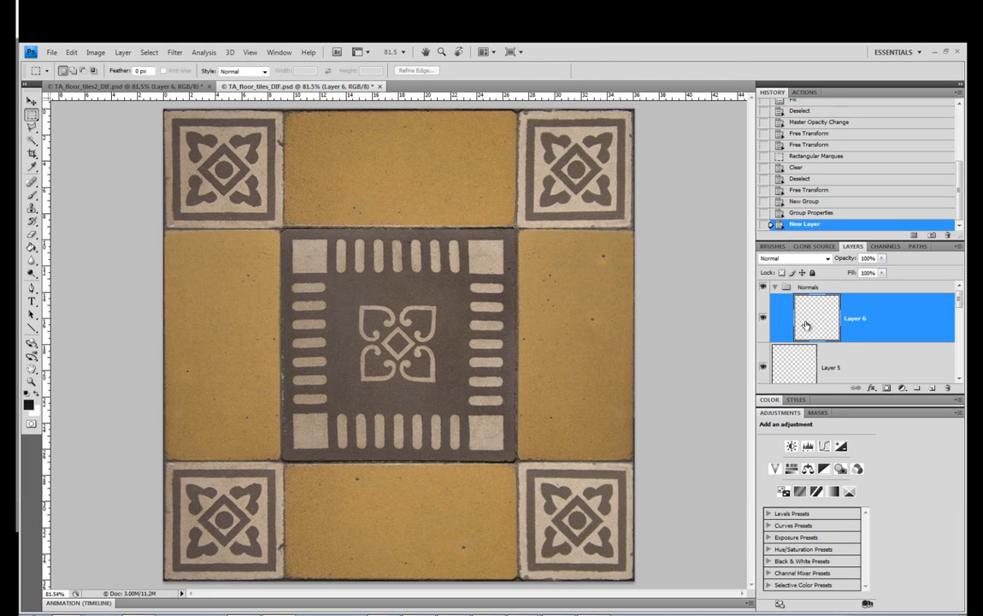
pyautogui.click(33, 141)
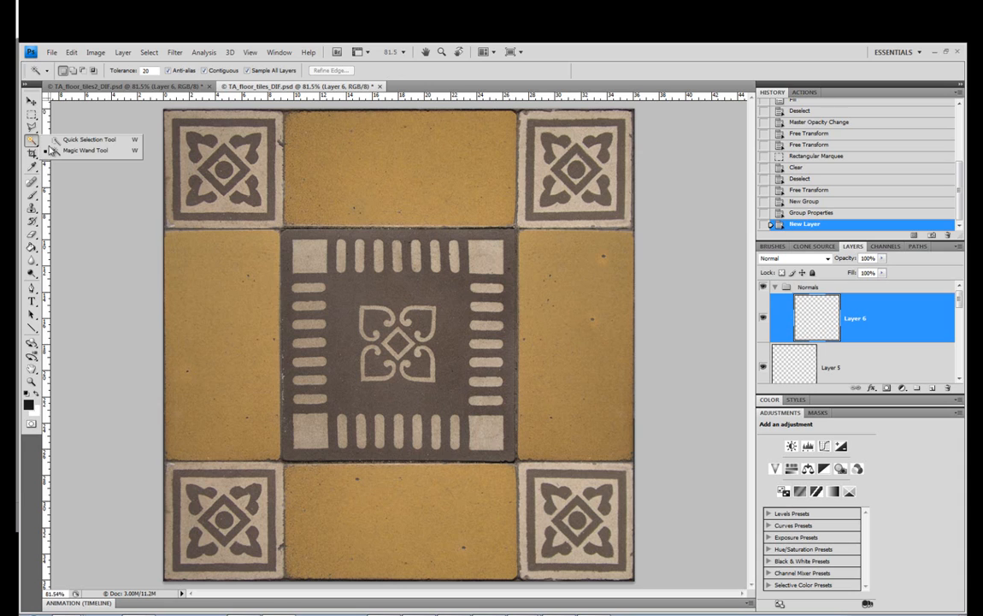
pyautogui.click(49, 140)
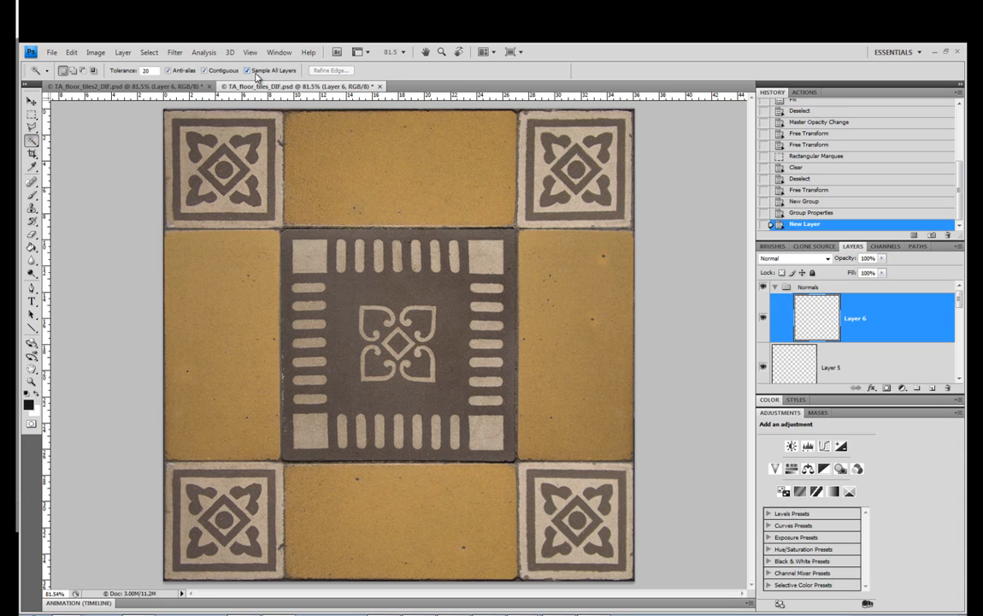
pyautogui.click(364, 149)
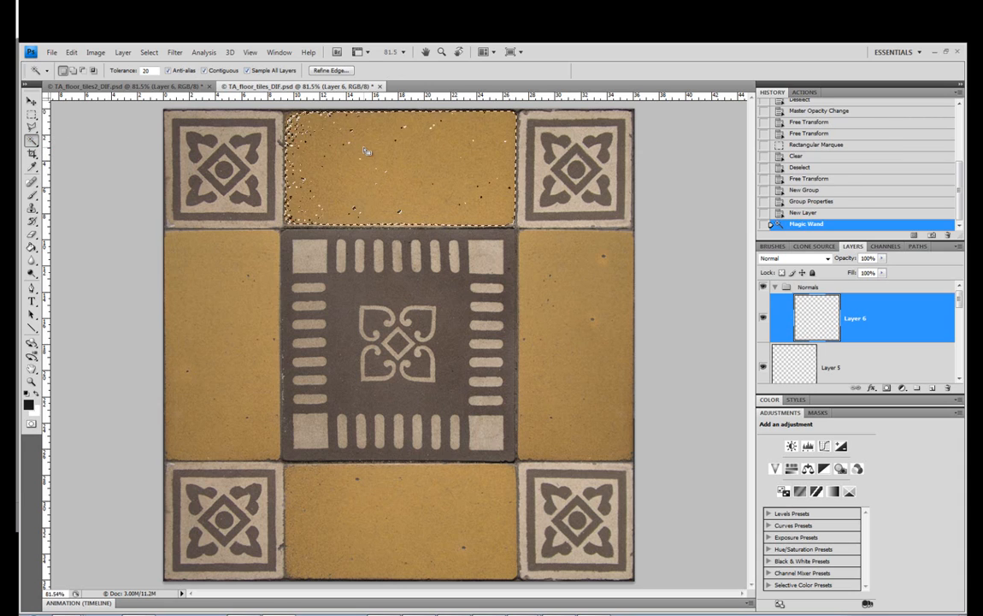
pyautogui.hotkey('ctrl', 'd')
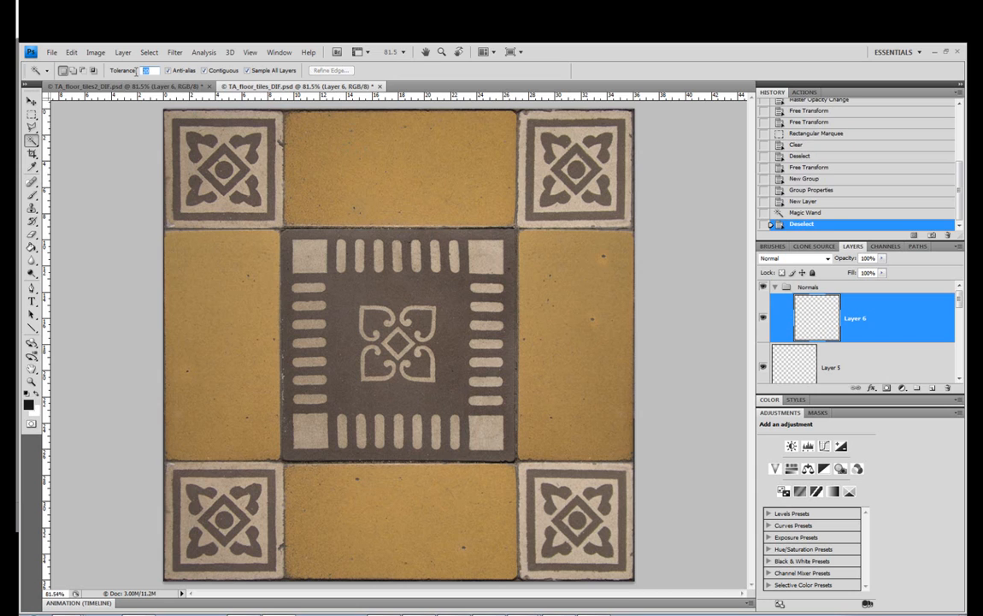
# Try Magic Wand tolerances of 5 and 20 on the upper yellow tile
pyautogui.write('5')
pyautogui.click(298, 136)
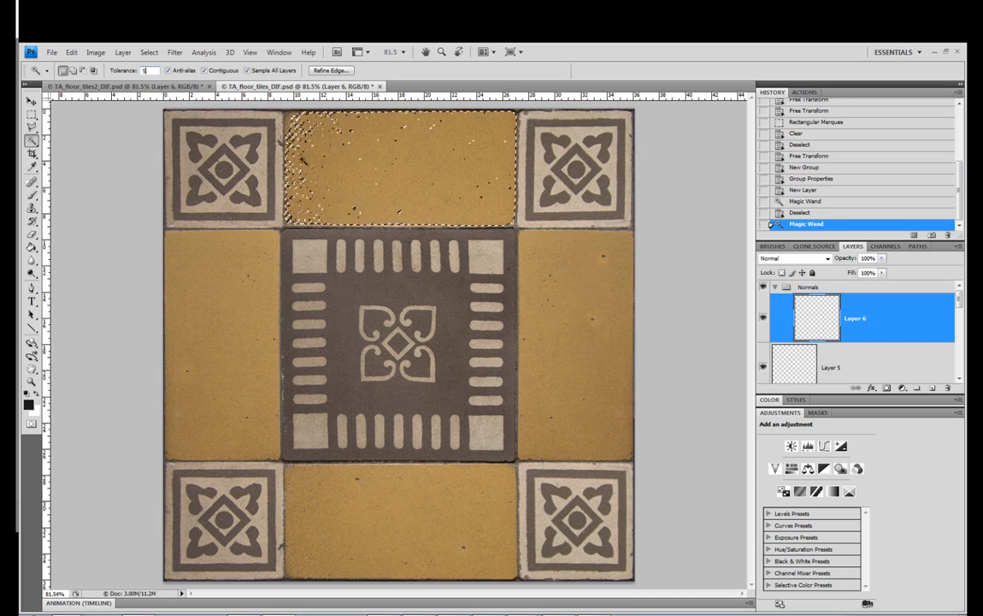
pyautogui.hotkey('ctrl', 'd')
pyautogui.click(360, 175)
pyautogui.click(408, 173)
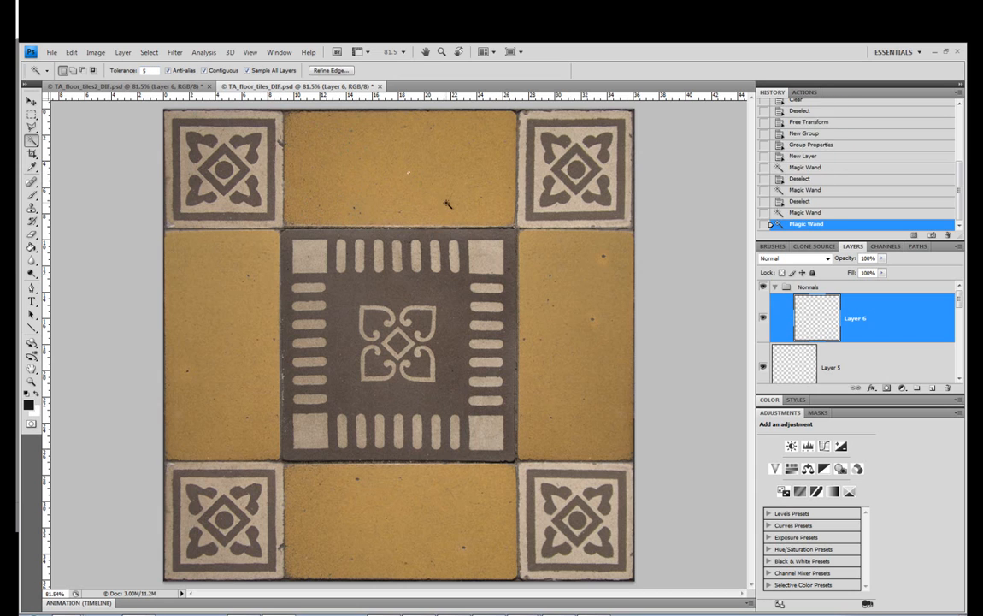
pyautogui.click(437, 162)
pyautogui.click(432, 164)
pyautogui.moveTo(151, 71); pyautogui.dragTo(133, 74)
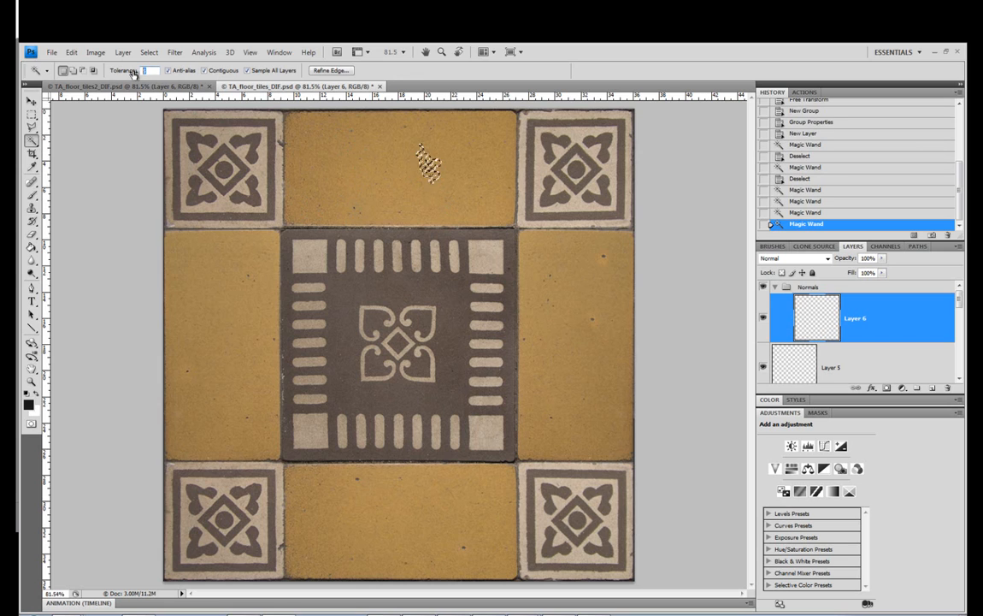
pyautogui.write('20')
pyautogui.click(460, 193)
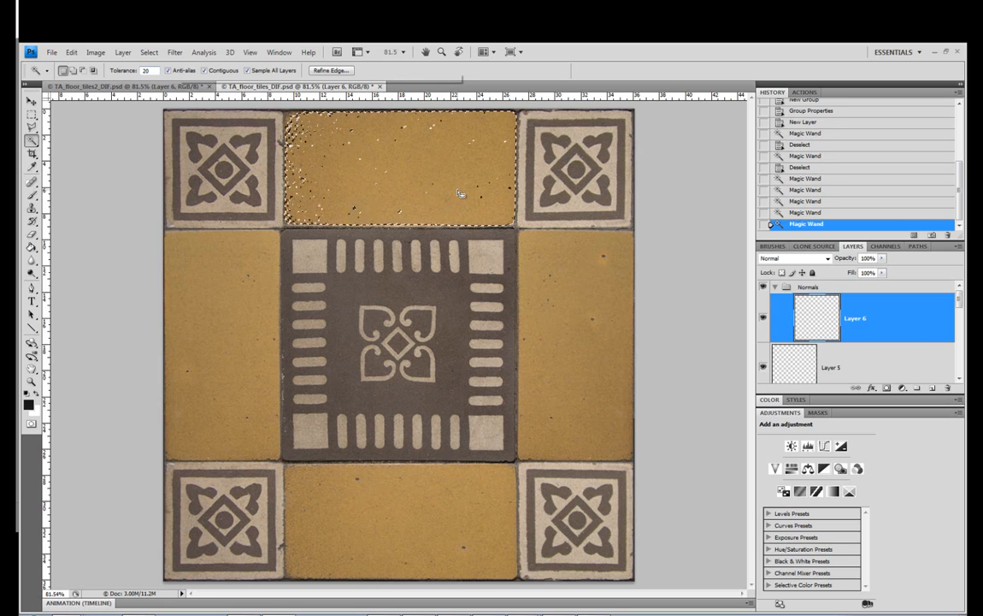
# Set the Magic Wand tolerance to 30 and select all four yellow tiles together
pyautogui.moveTo(150, 71); pyautogui.dragTo(135, 72)
pyautogui.write('3')
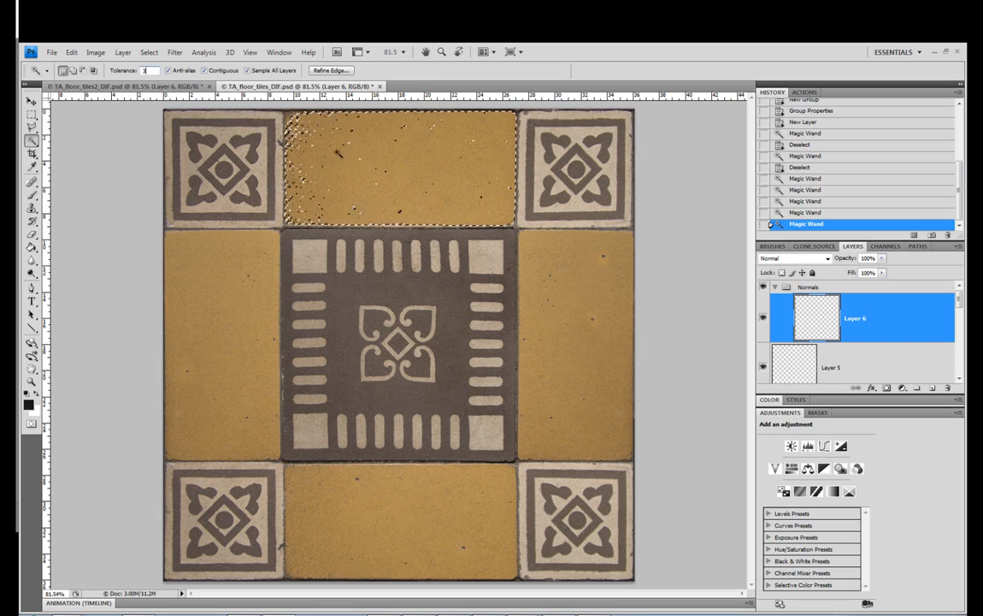
pyautogui.write('0')
pyautogui.click(423, 180)
pyautogui.click(423, 181)
pyautogui.keyDown('shift'); pyautogui.click(556, 268); pyautogui.keyUp('shift')
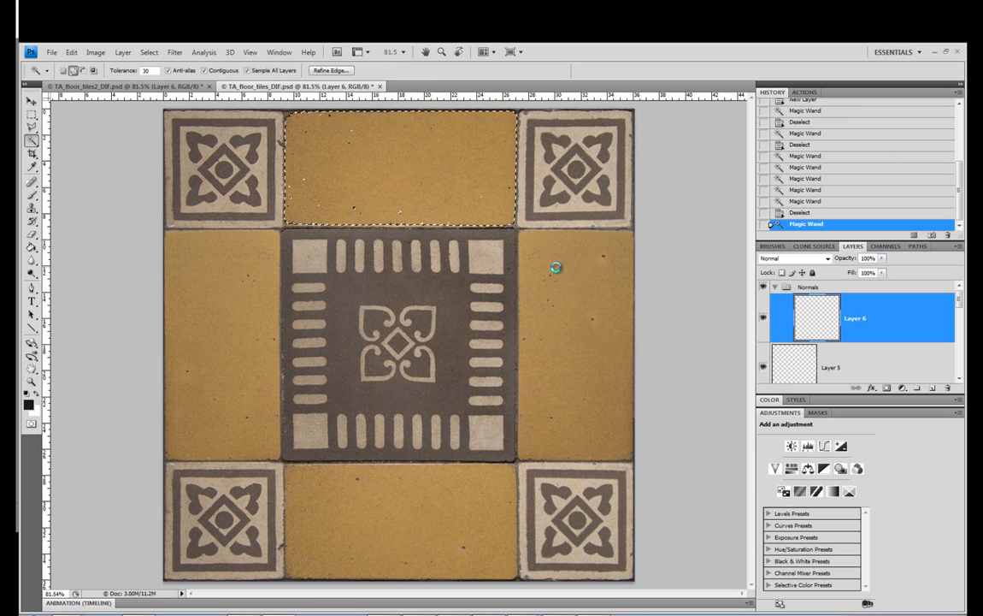
pyautogui.click(476, 474)
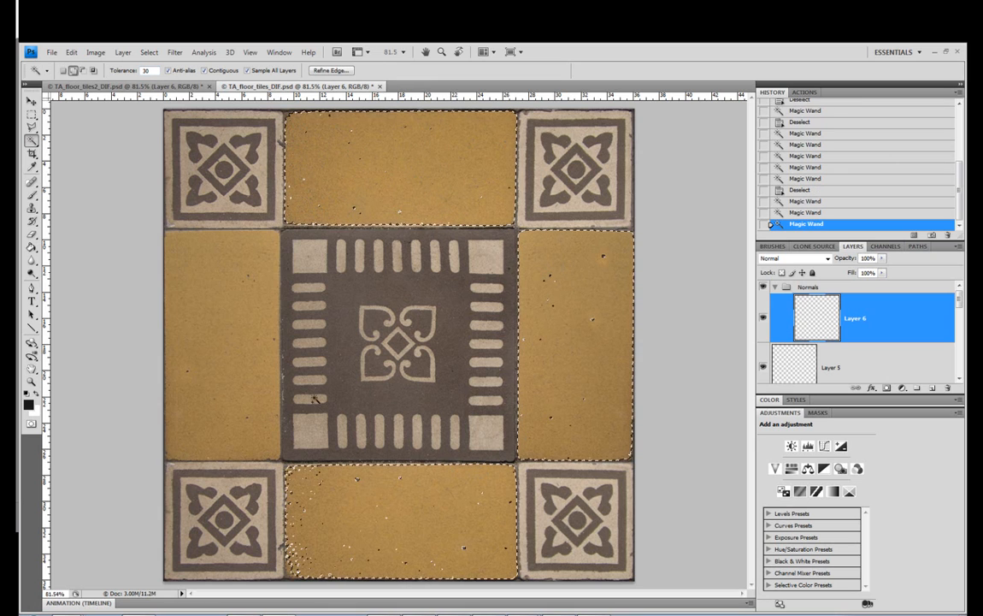
pyautogui.keyDown('shift'); pyautogui.click(221, 273); pyautogui.keyUp('shift')
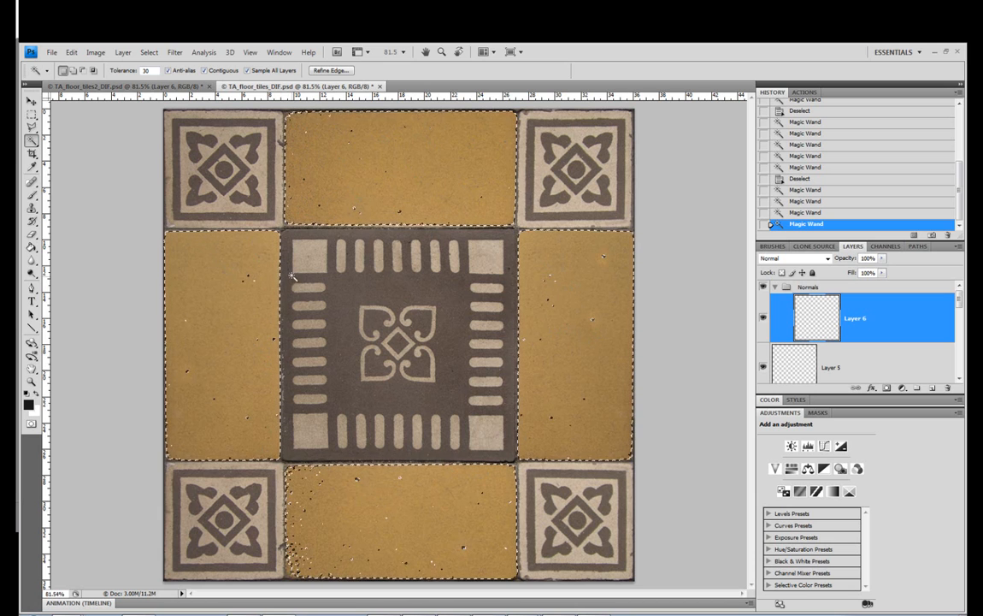
# Swap the foreground and background colours and set the foreground colour to the near-white f3f3f3
pyautogui.click(32, 196)
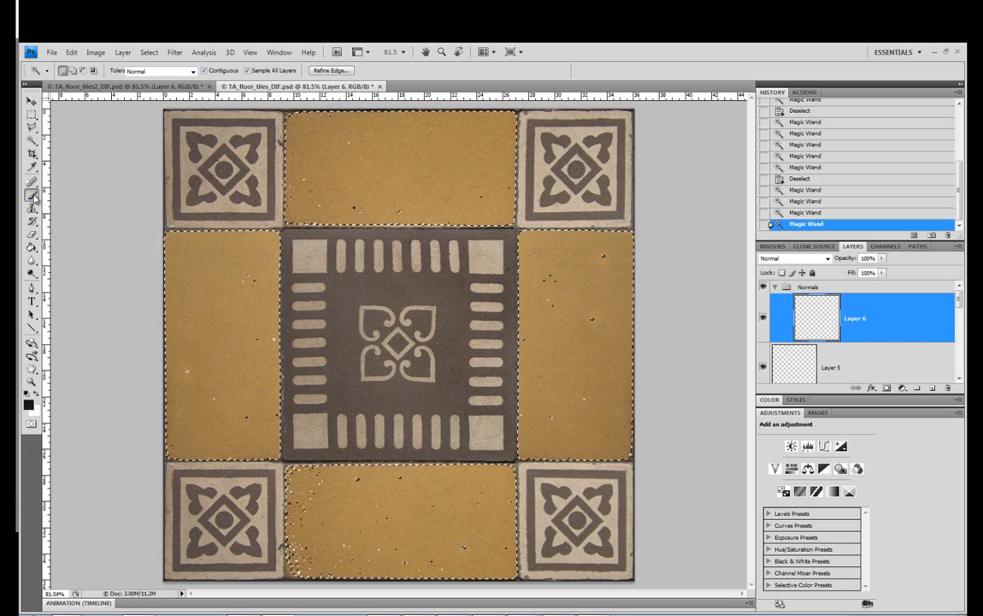
pyautogui.click(36, 395)
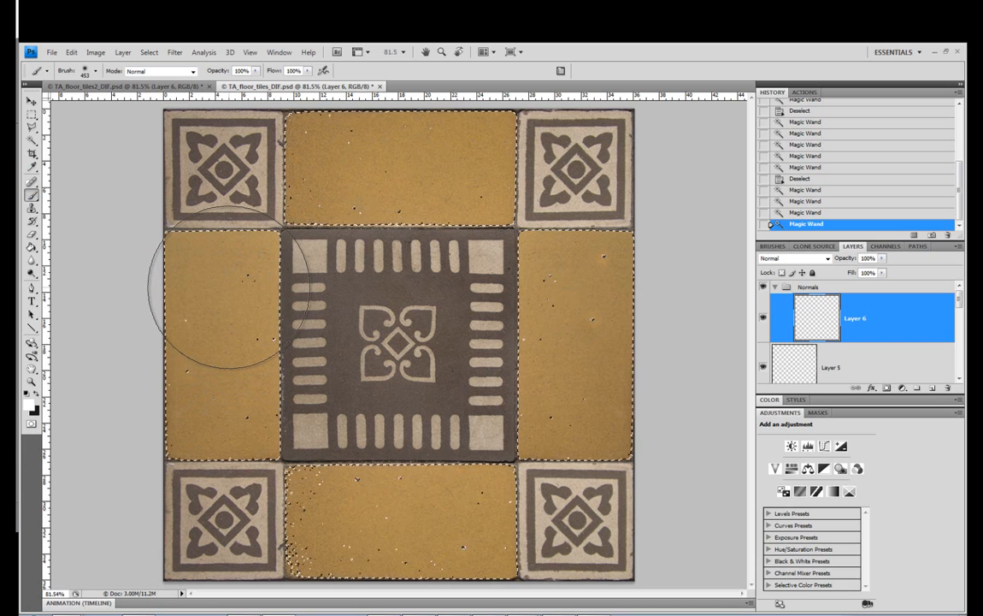
pyautogui.click(29, 401)
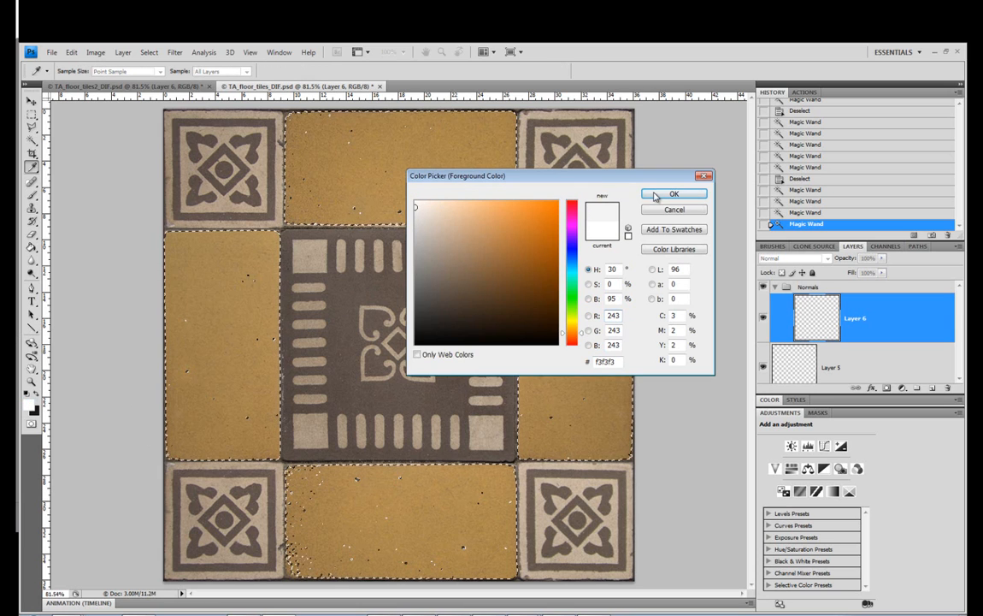
pyautogui.press('Return')
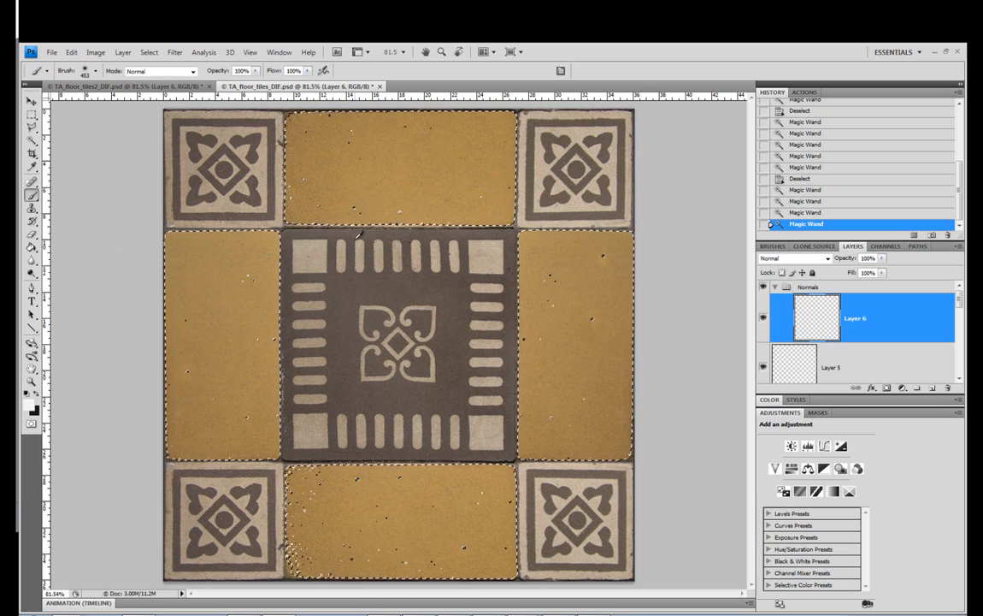
# Fill the four selected yellow tile areas with near-white on Layer 6 and clear the selection
pyautogui.hotkey('ctrl', 'BackSpace')
pyautogui.press('m')
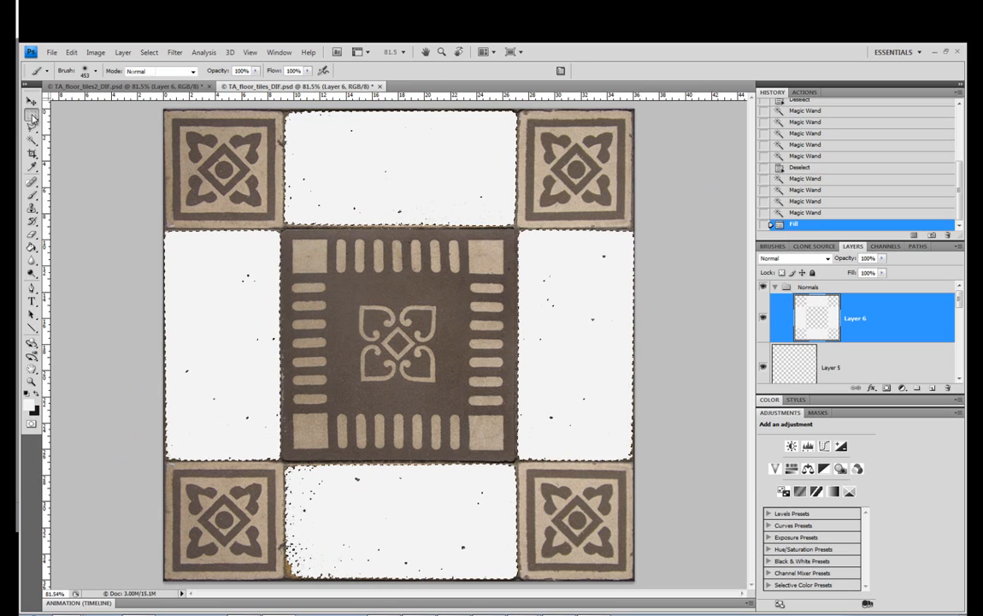
pyautogui.hotkey('ctrl', 'd')
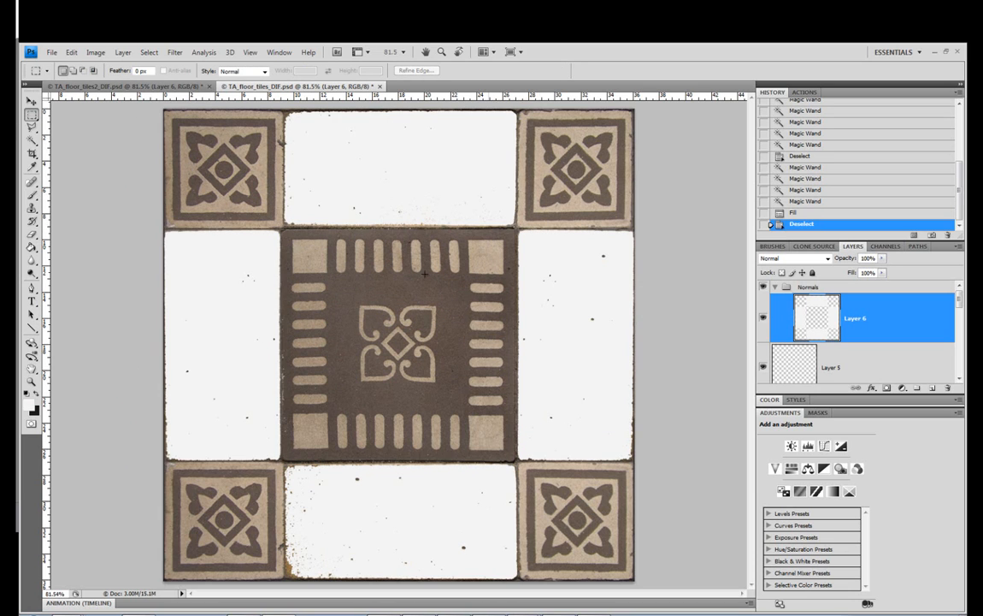
# Load the outline of the central tile on Layer 4 as a selection and add a new layer above Layer 6 in the Normals group
pyautogui.moveTo(962, 305); pyautogui.dragTo(960, 363)
pyautogui.click(800, 323)
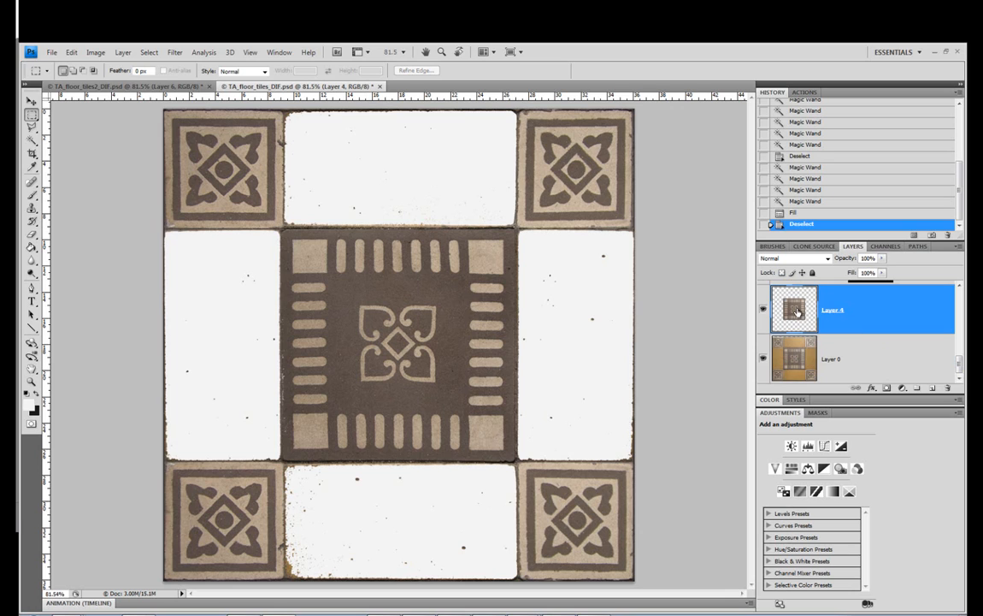
pyautogui.keyDown('ctrl'); pyautogui.click(797, 312); pyautogui.keyUp('ctrl')
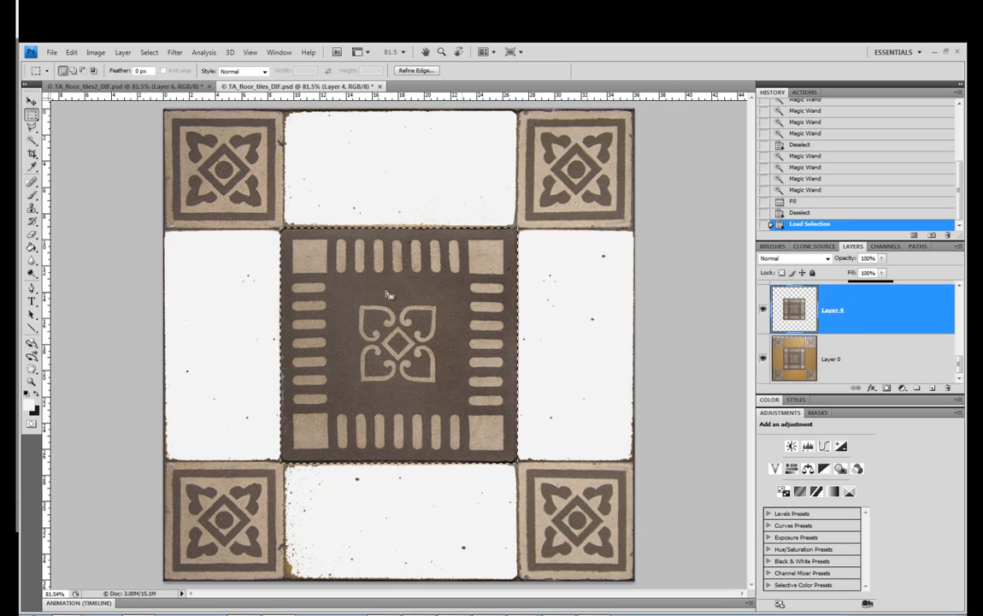
pyautogui.moveTo(960, 363); pyautogui.dragTo(963, 324)
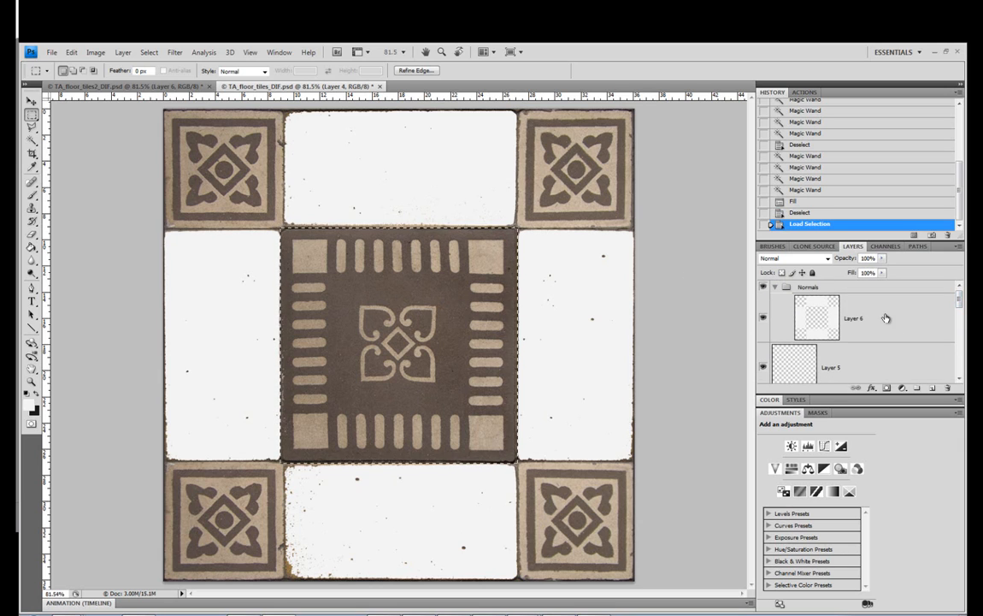
pyautogui.hotkey('ctrl', 'shift', 'alt', 'n')
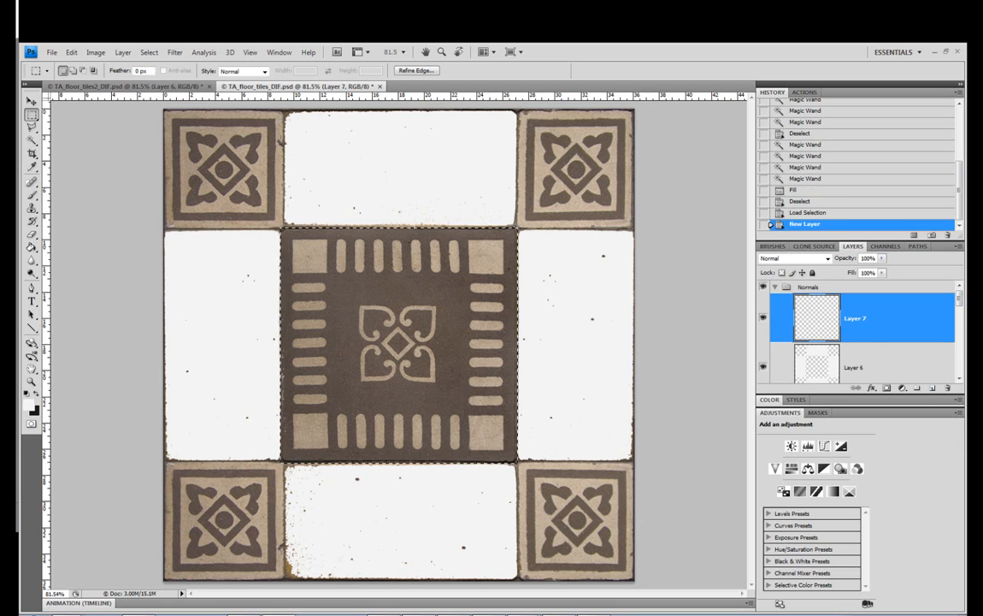
# Drop the loaded selection and try selecting the central tile's dark area with the Magic Wand at tolerance 30
pyautogui.click(32, 139)
pyautogui.press('w')
pyautogui.hotkey('ctrl', 'd')
pyautogui.click(366, 287)
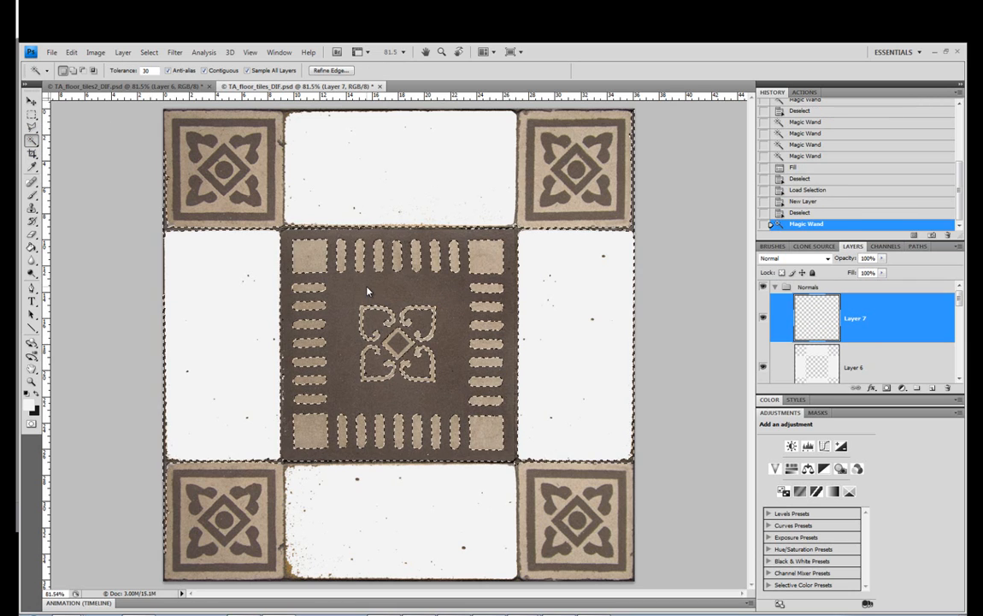
pyautogui.hotkey('ctrl', 'd')
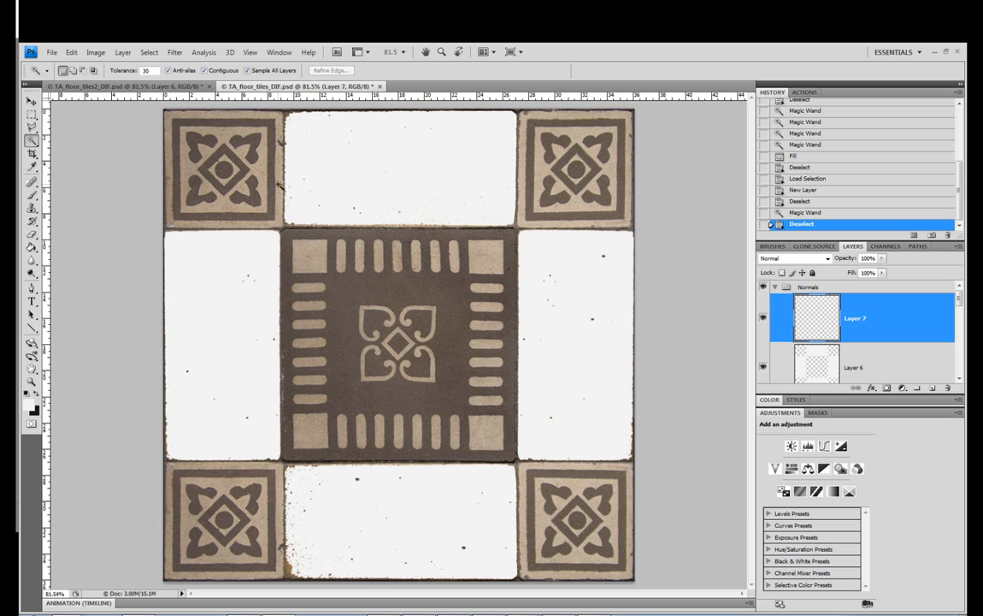
# Select the central tile's whole dark brown background with the Magic Wand at tolerance 10, adding the missed patches
pyautogui.click(323, 237)
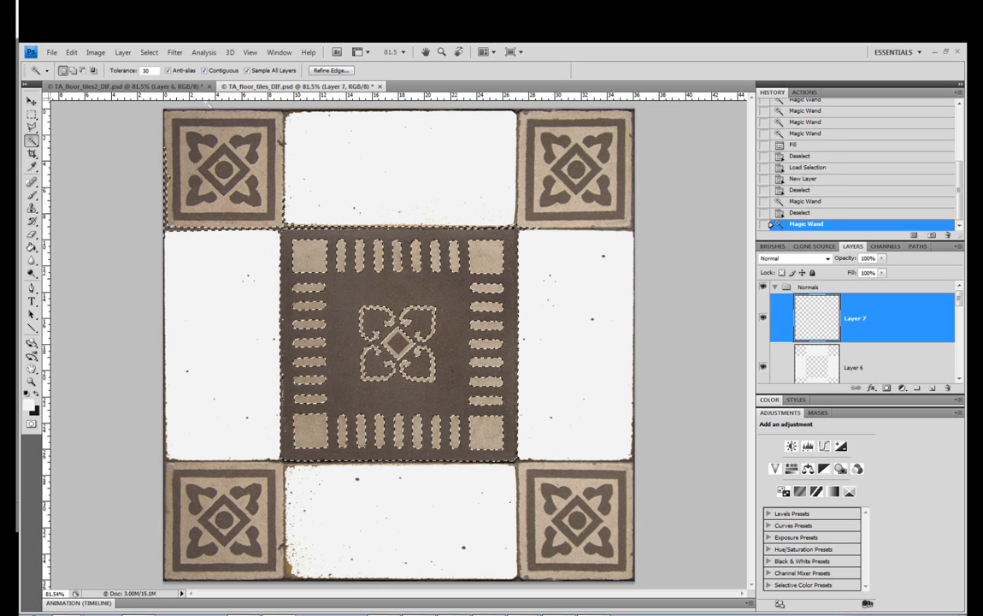
pyautogui.hotkey('ctrl', 'd')
pyautogui.write('1')
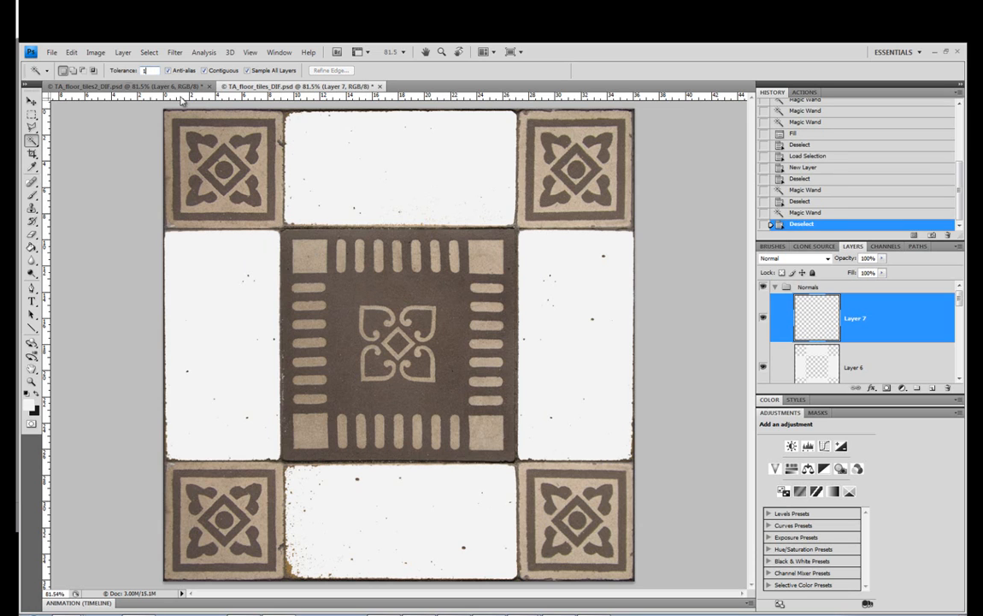
pyautogui.write('0')
pyautogui.click(325, 236)
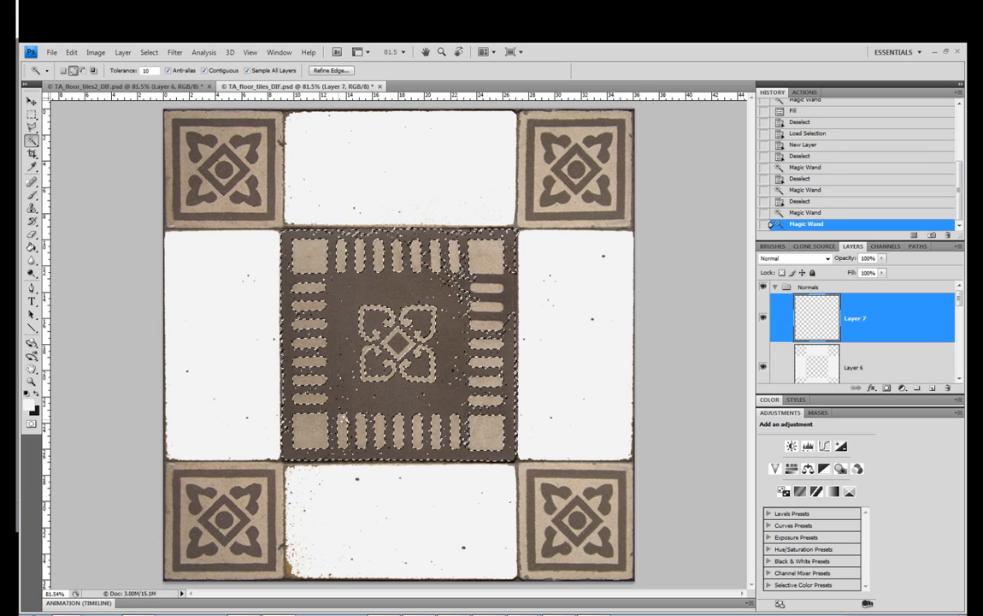
pyautogui.click(365, 235)
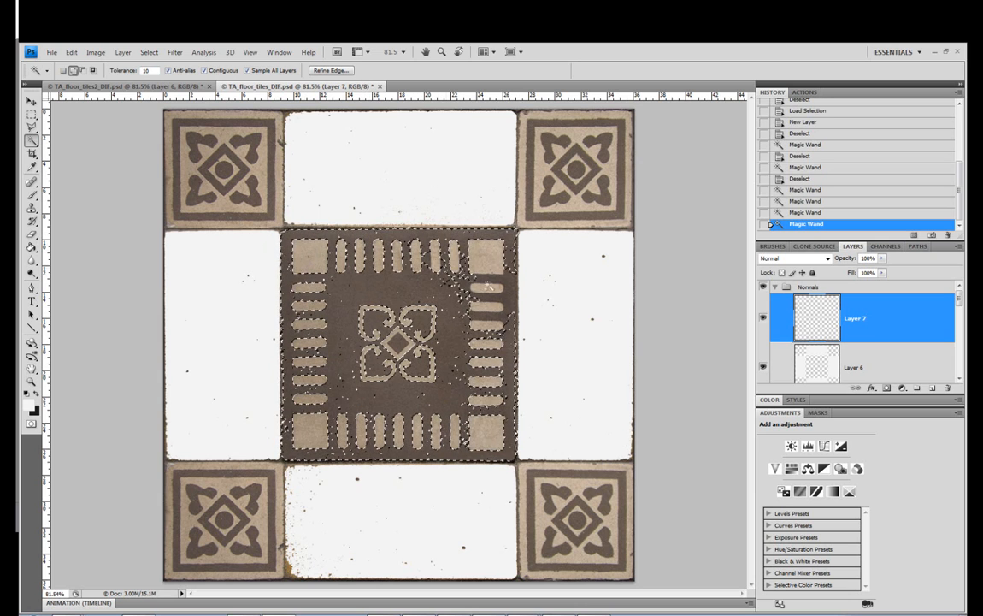
pyautogui.click(504, 280)
pyautogui.click(512, 298)
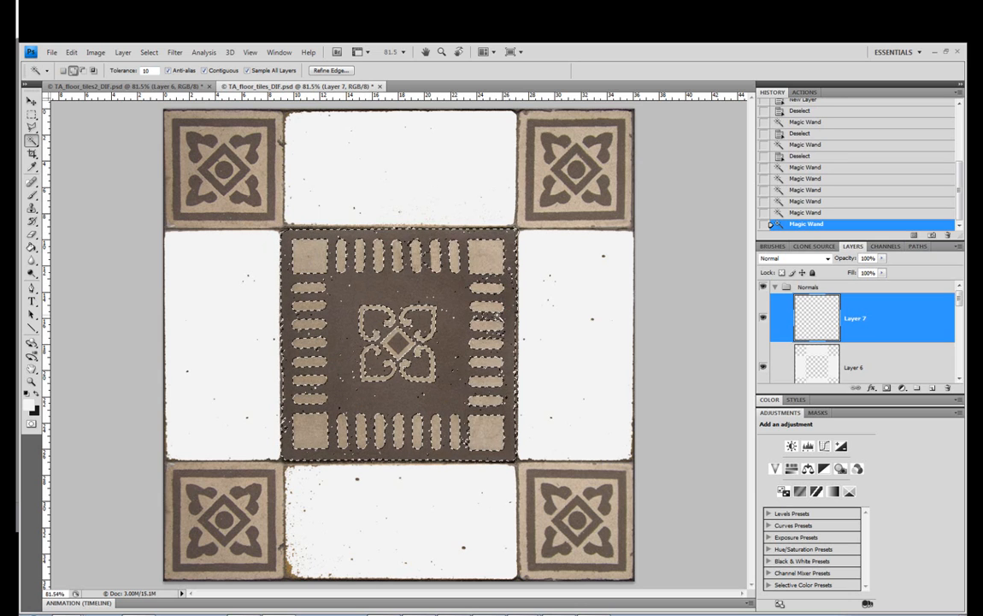
pyautogui.click(502, 315)
pyautogui.click(490, 315)
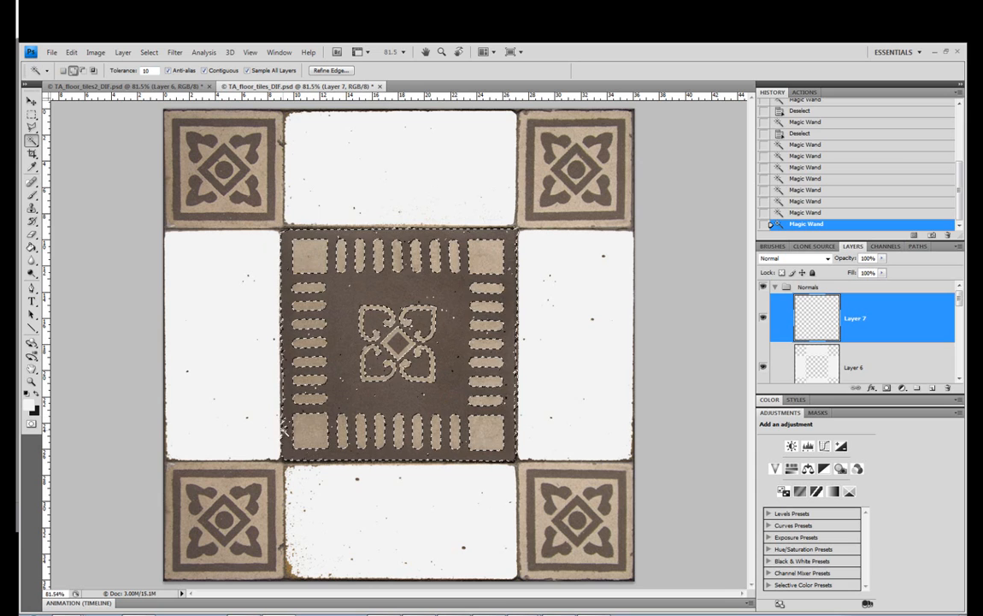
pyautogui.click(286, 424)
pyautogui.keyDown('shift'); pyautogui.click(285, 423); pyautogui.keyUp('shift')
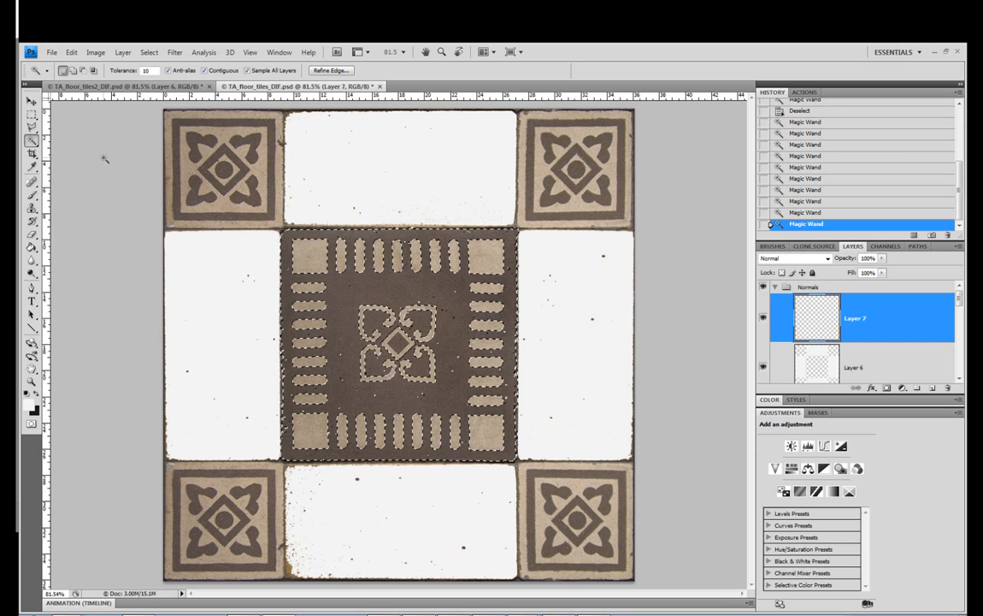
# Add a rectangle over the central tile's interior to the selection and paint the selected area near-white on Layer 7
pyautogui.click(31, 113)
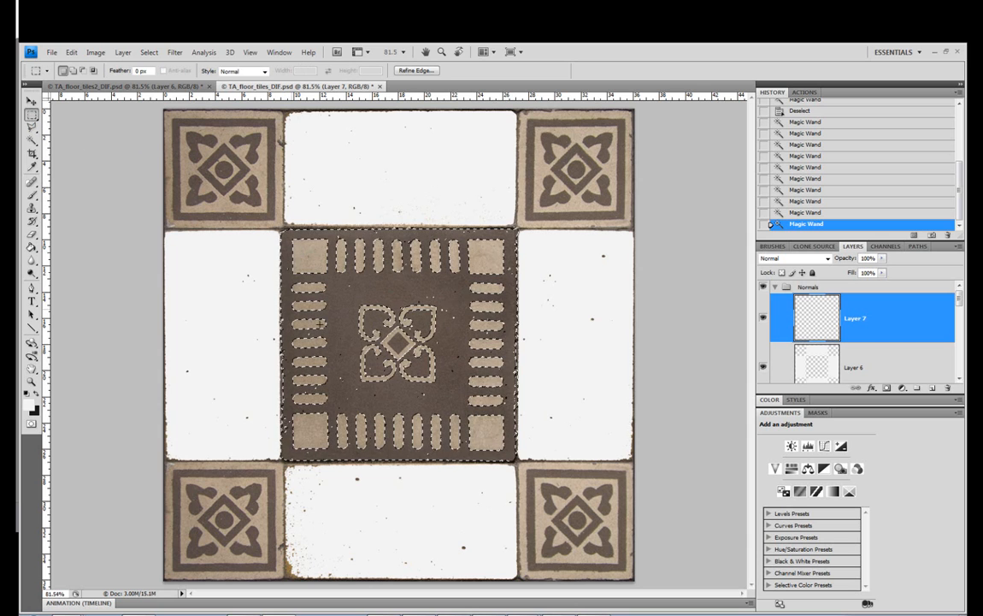
pyautogui.moveTo(297, 244); pyautogui.dragTo(508, 452)
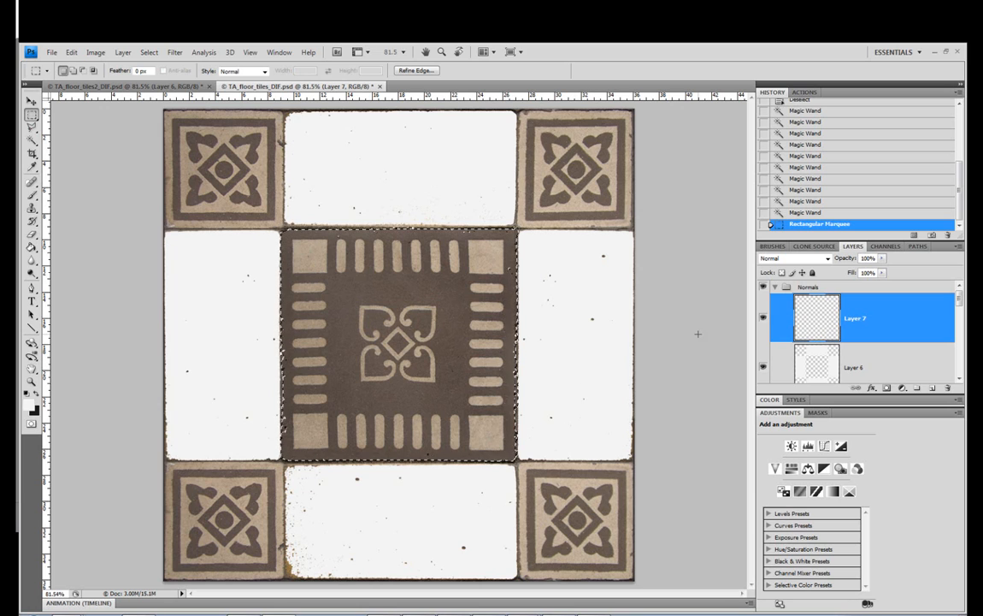
pyautogui.click(31, 195)
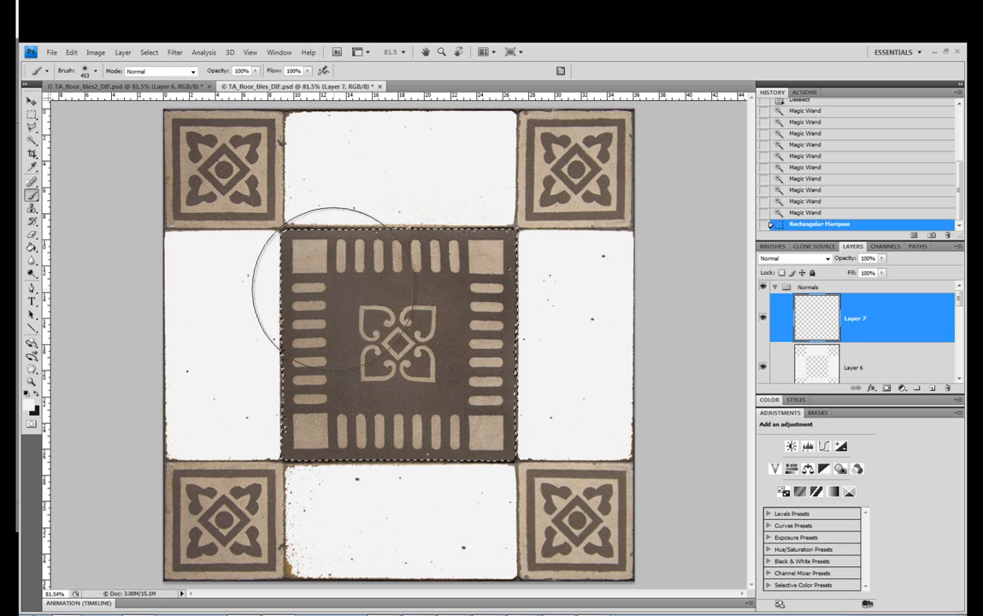
pyautogui.moveTo(325, 268)
pyautogui.mouseDown()
pyautogui.moveTo(452, 272)
pyautogui.moveTo(359, 340)
pyautogui.moveTo(379, 454)
pyautogui.moveTo(489, 442)
pyautogui.moveTo(399, 274)
pyautogui.moveTo(423, 352)
pyautogui.mouseUp()
pyautogui.moveTo(366, 388); pyautogui.dragTo(100, 120)
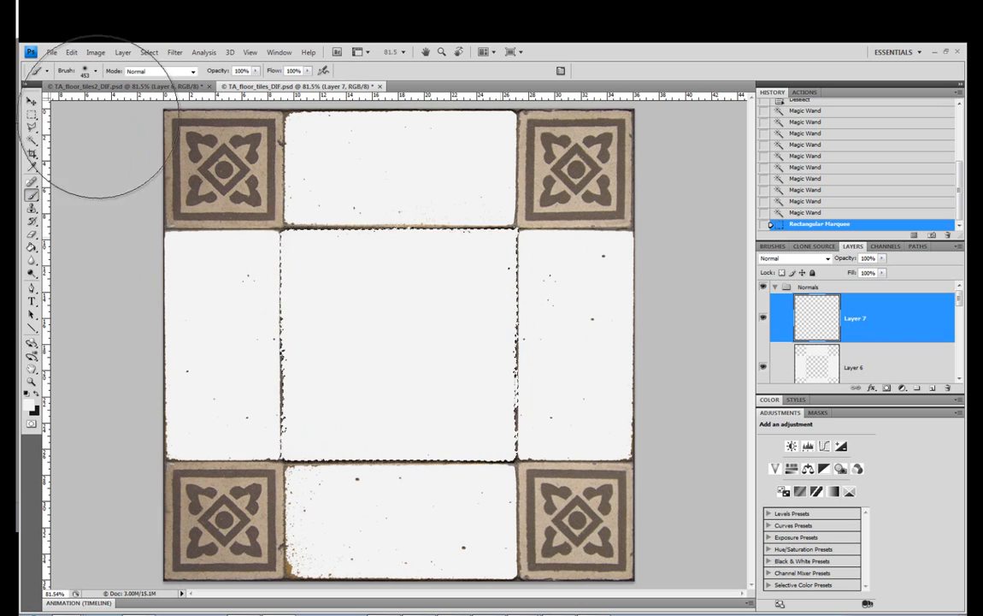
# Clear the selection and add a new layer above Layer 7 in the Normals group
pyautogui.click(32, 115)
pyautogui.click(190, 144)
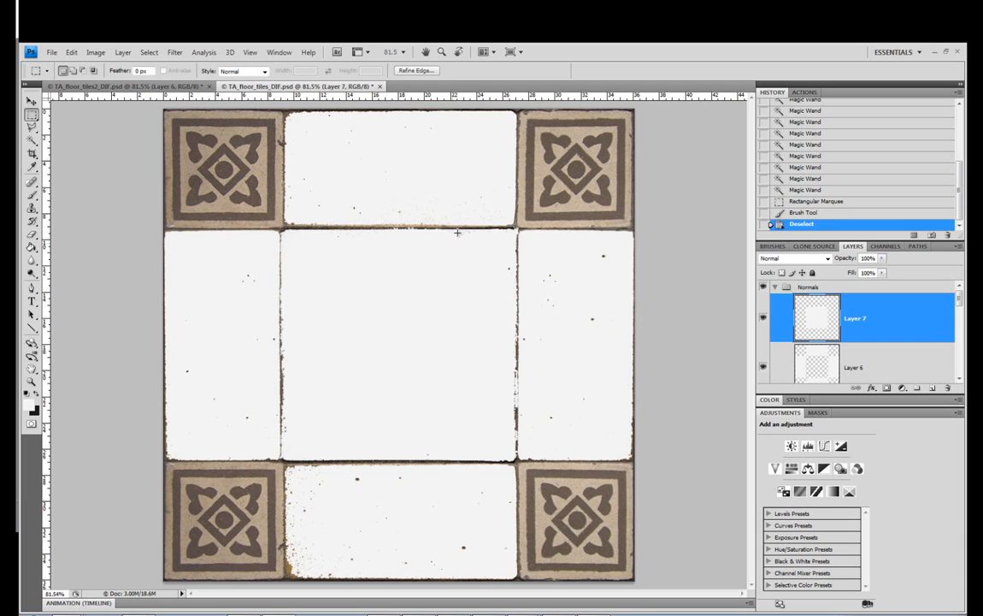
pyautogui.click(934, 389)
pyautogui.moveTo(961, 302)
pyautogui.mouseDown()
pyautogui.moveTo(962, 371)
pyautogui.moveTo(961, 295)
pyautogui.mouseUp()
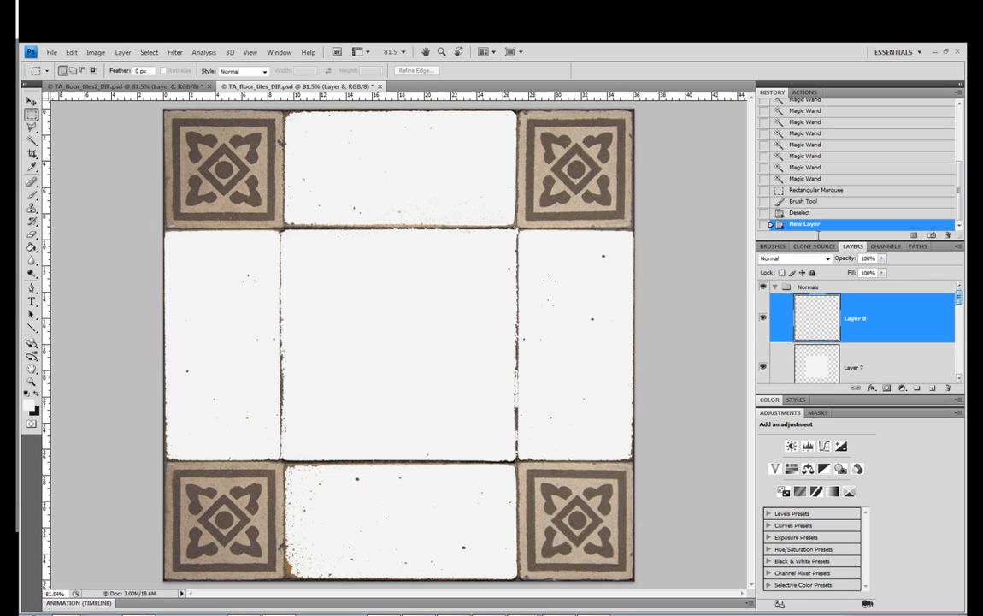
# Select the beige outer border of the upper-right corner tile with the Magic Wand at tolerance 10
pyautogui.click(31, 140)
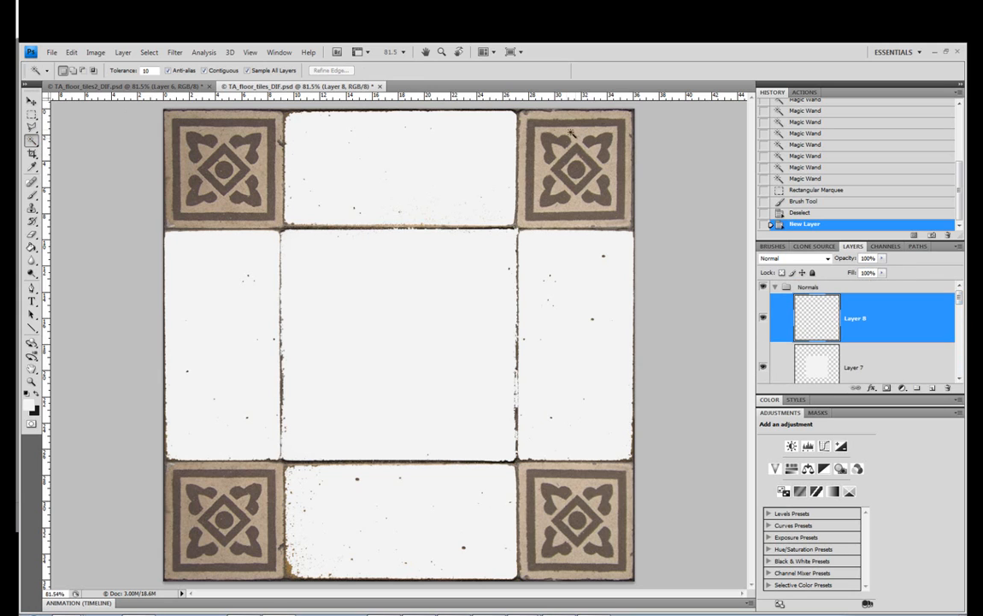
pyautogui.click(540, 112)
pyautogui.keyDown('shift'); pyautogui.click(525, 182); pyautogui.keyUp('shift')
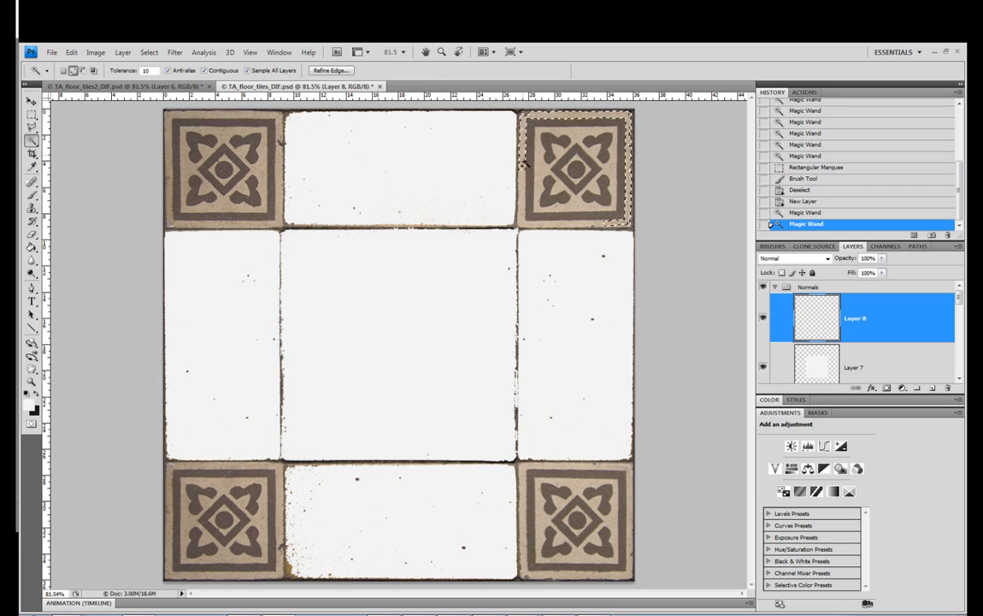
pyautogui.keyDown('shift'); pyautogui.click(524, 181); pyautogui.keyUp('shift')
pyautogui.keyDown('shift'); pyautogui.click(551, 225); pyautogui.keyUp('shift')
pyautogui.keyDown('shift'); pyautogui.click(546, 218); pyautogui.keyUp('shift')
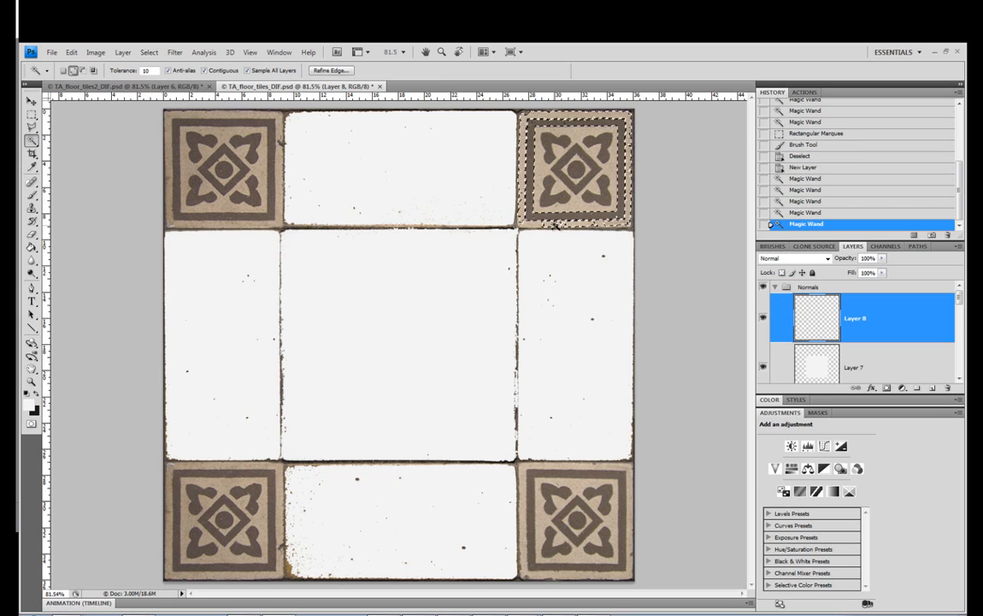
pyautogui.keyDown('shift'); pyautogui.click(538, 225); pyautogui.keyUp('shift')
# Raise the Magic Wand tolerance to 20 and extend the selection over the upper-right tile's frame and inner ornament
pyautogui.doubleClick(143, 71)
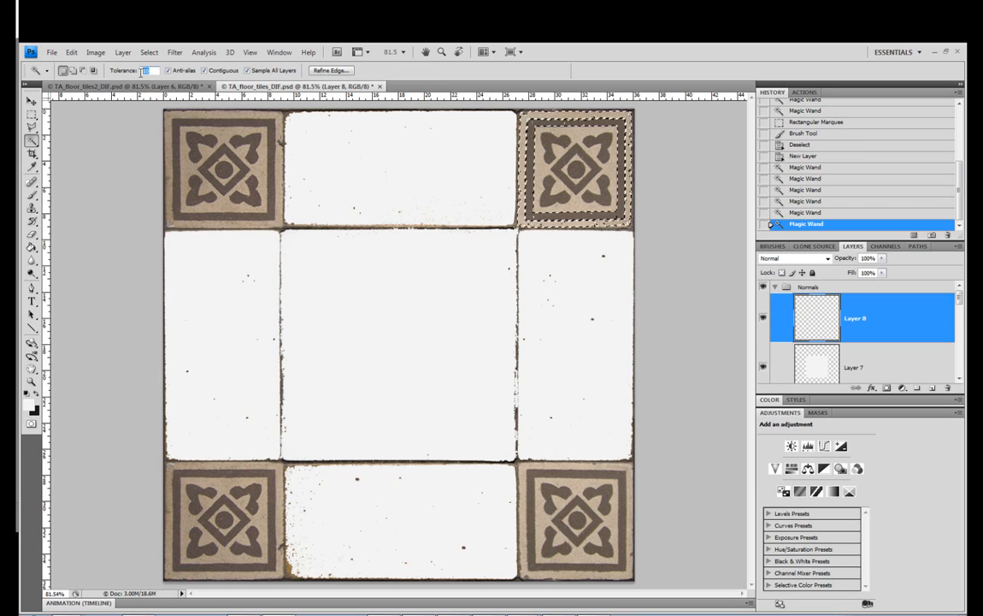
pyautogui.write('20')
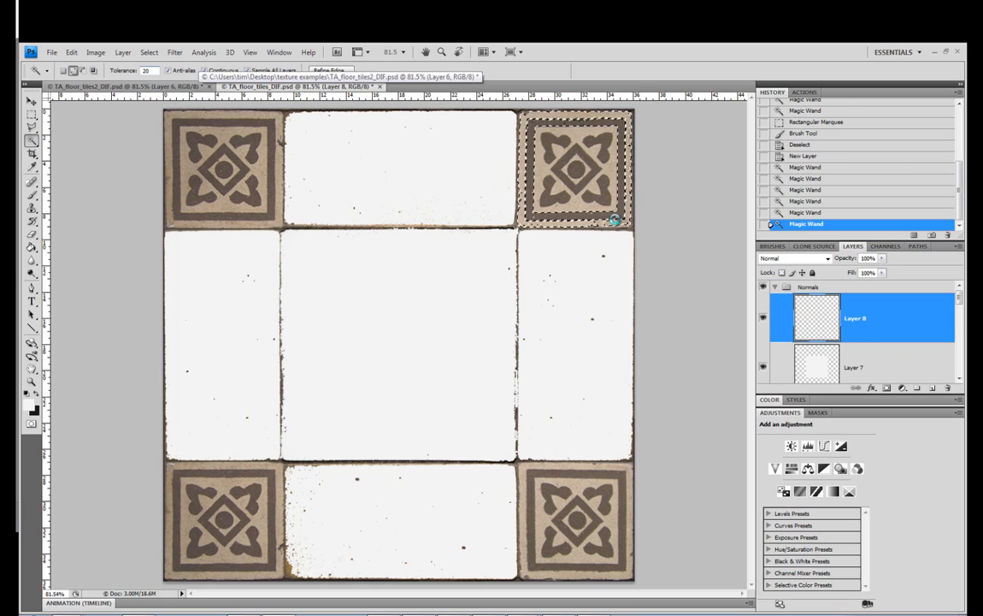
pyautogui.keyDown('shift'); pyautogui.click(601, 221); pyautogui.keyUp('shift')
pyautogui.keyDown('shift'); pyautogui.click(594, 221); pyautogui.keyUp('shift')
pyautogui.keyDown('shift'); pyautogui.click(577, 217); pyautogui.keyUp('shift')
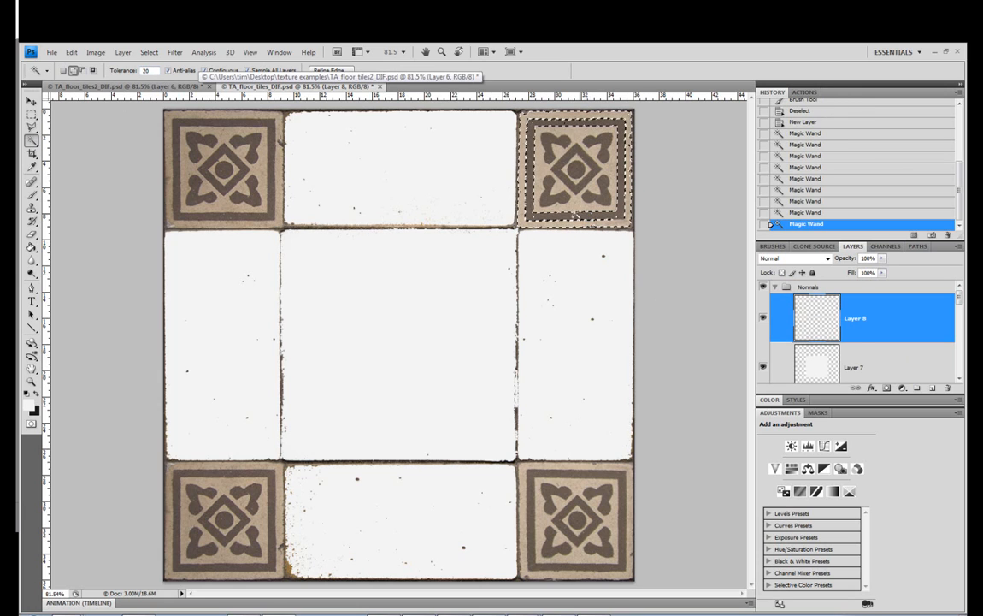
pyautogui.keyDown('shift'); pyautogui.click(556, 184); pyautogui.keyUp('shift')
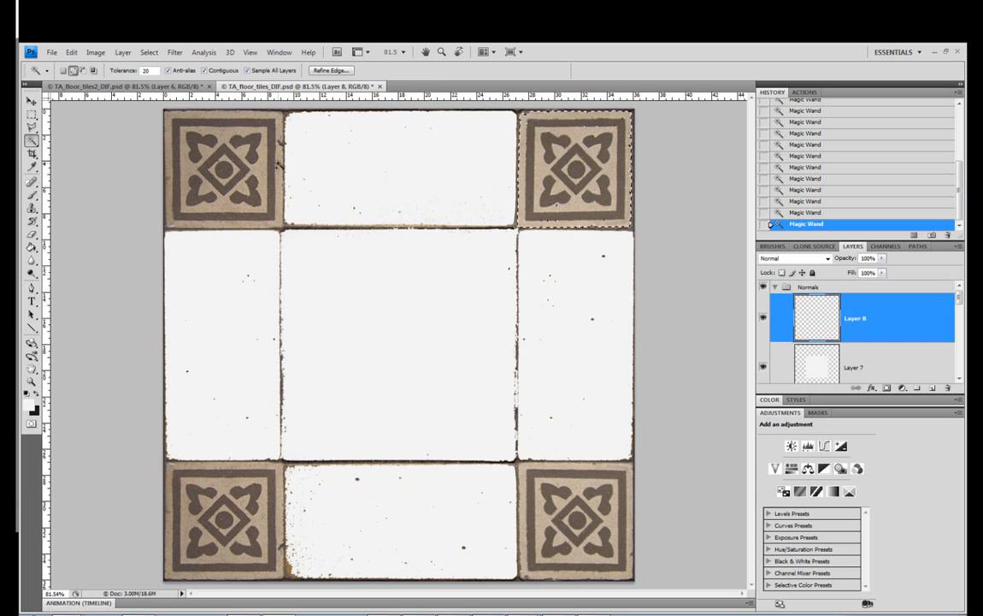
# Add the beige and brown areas of the other three corner tiles to the selection
pyautogui.click(196, 184)
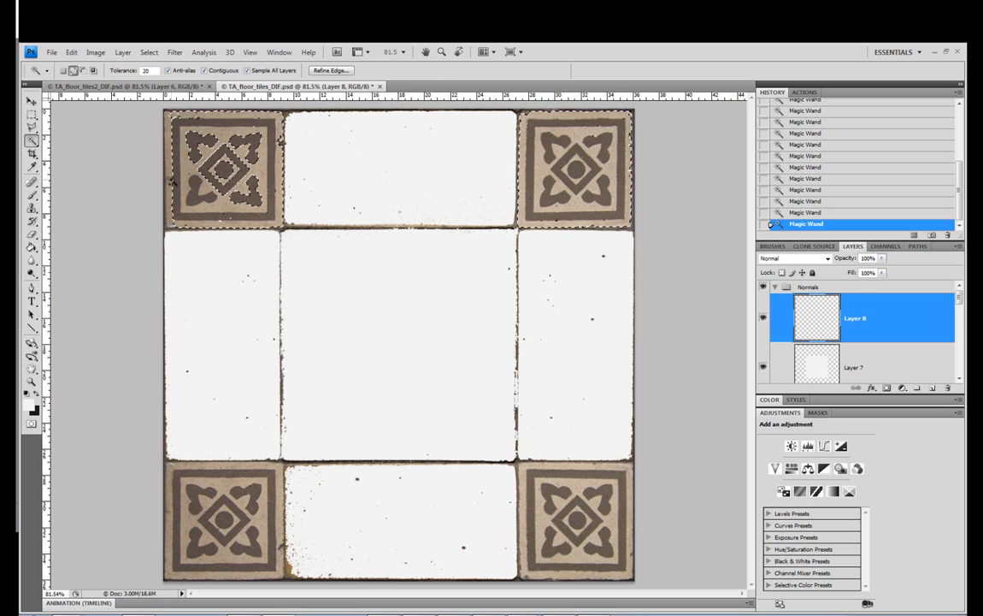
pyautogui.click(198, 147)
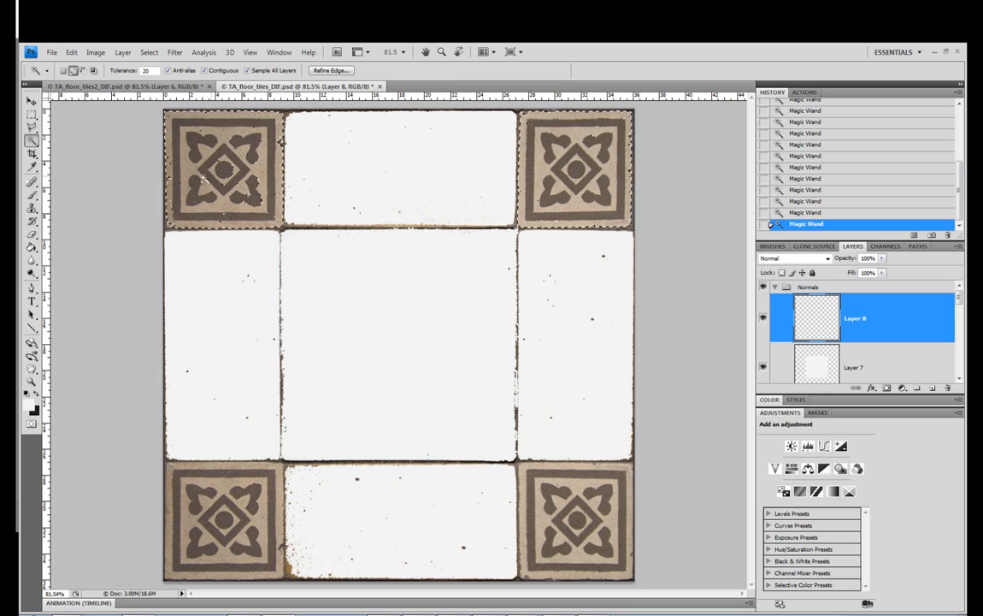
pyautogui.keyDown('shift'); pyautogui.click(228, 484); pyautogui.keyUp('shift')
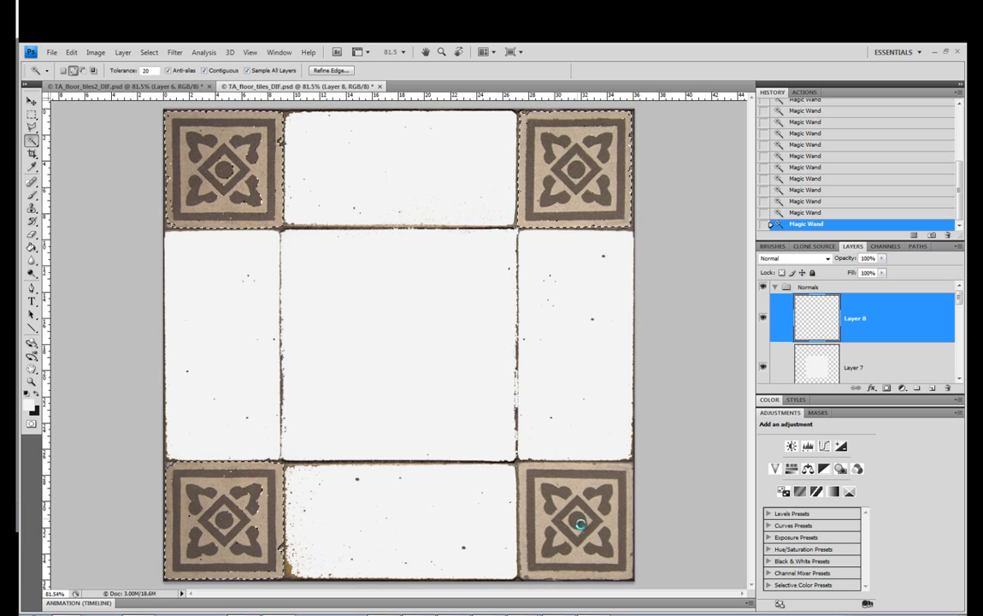
pyautogui.click(556, 566)
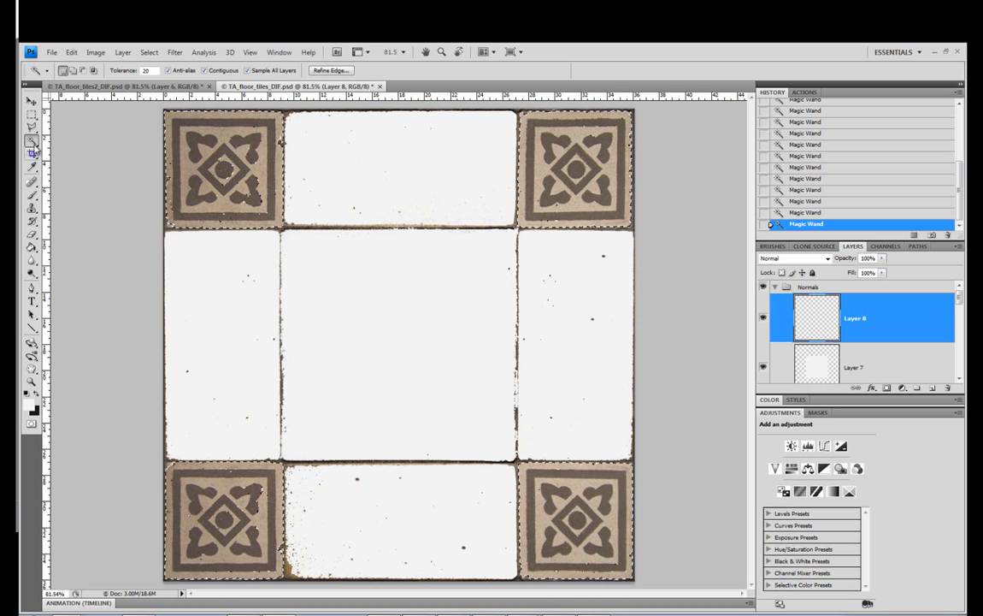
# Fill the four selected corner tiles with near-white on Layer 8 and clear the selection
pyautogui.click(33, 195)
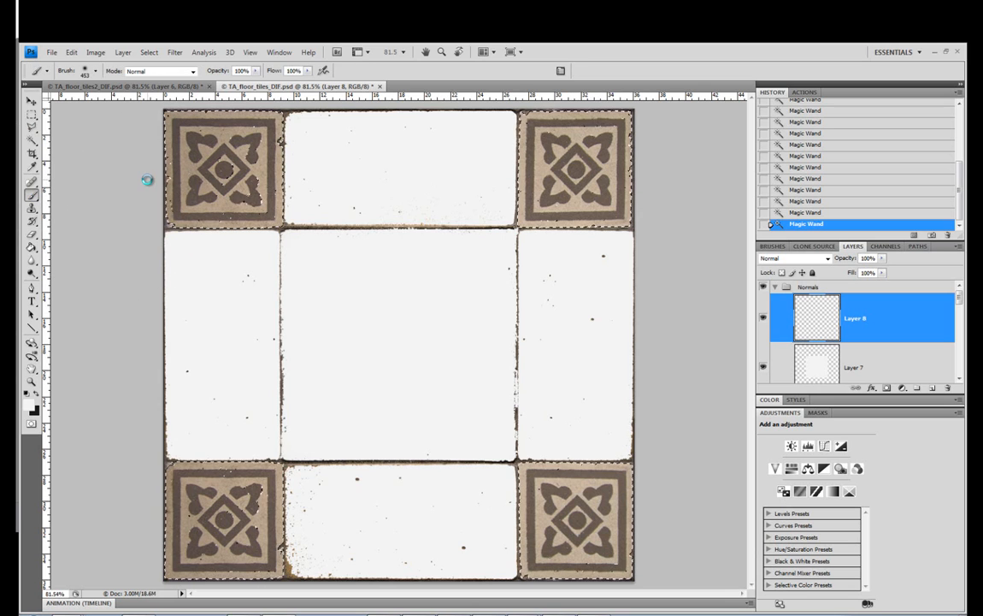
pyautogui.press('l')
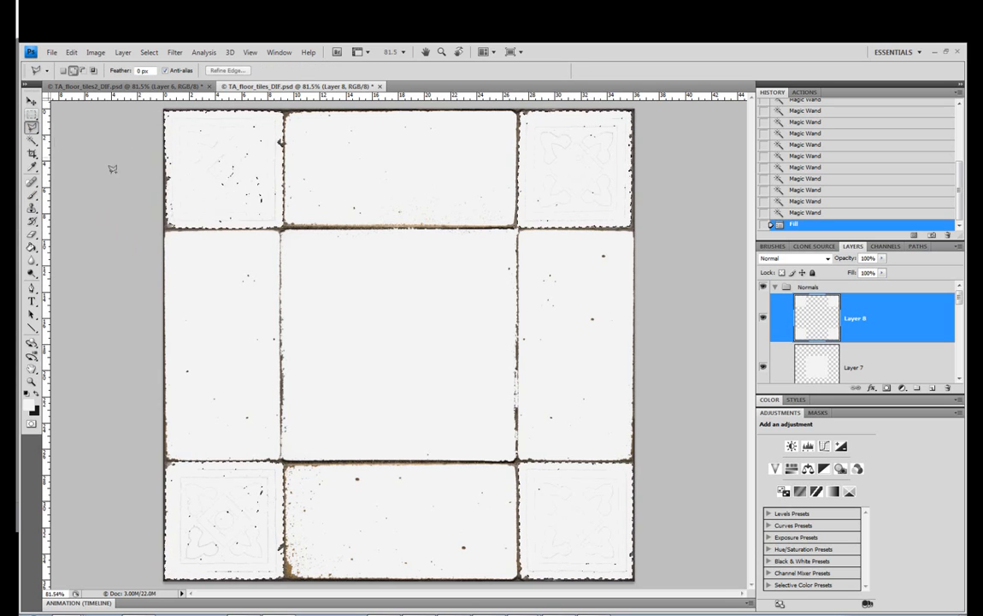
pyautogui.click(122, 180)
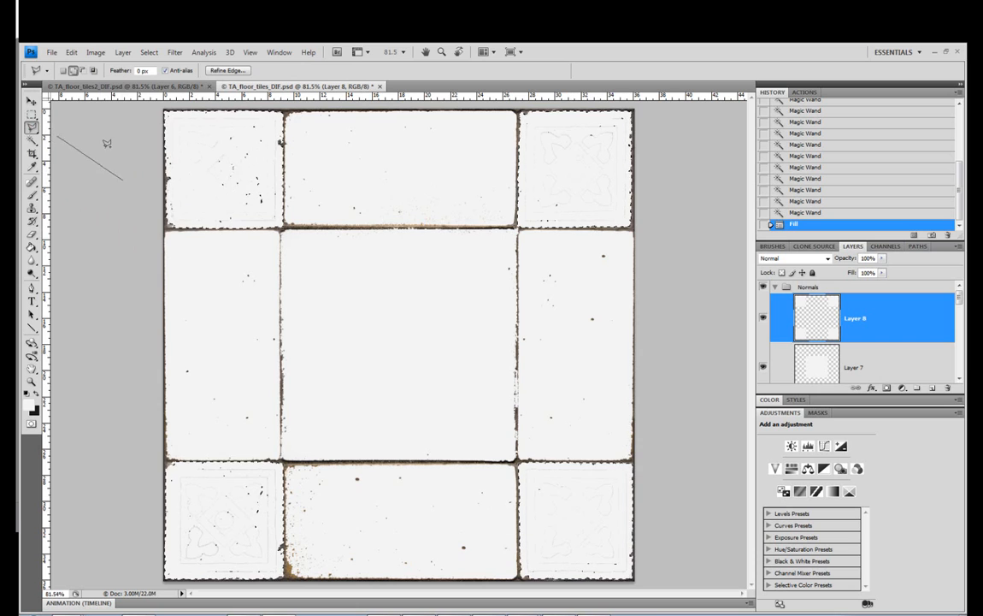
pyautogui.press('m')
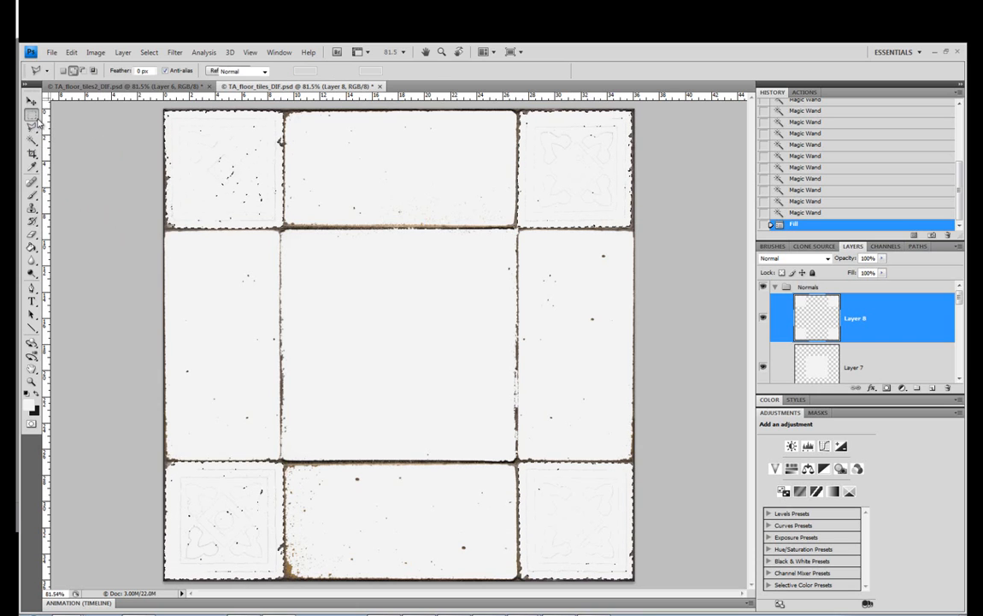
pyautogui.hotkey('ctrl', 'd')
pyautogui.click(632, 271)
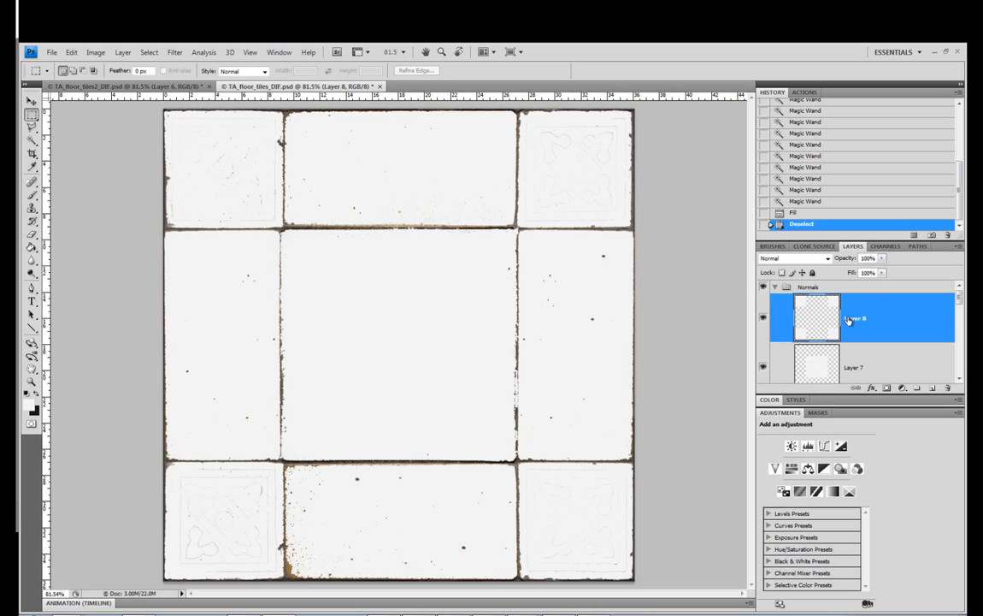
# Add a new layer to the Normals group and place it directly below Layer 6
pyautogui.scroll(-2, 874, 325)
pyautogui.click(875, 356)
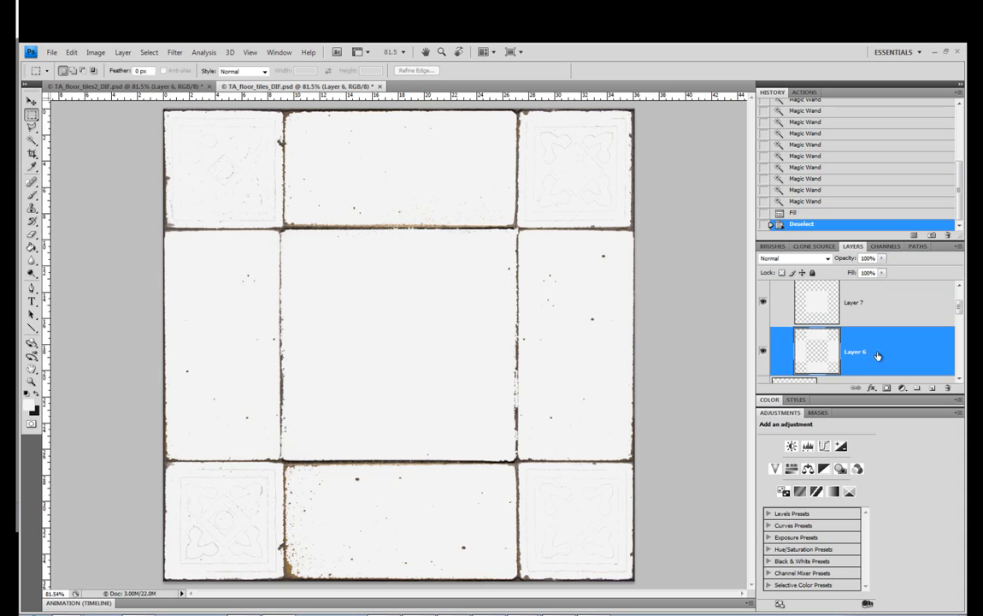
pyautogui.click(932, 388)
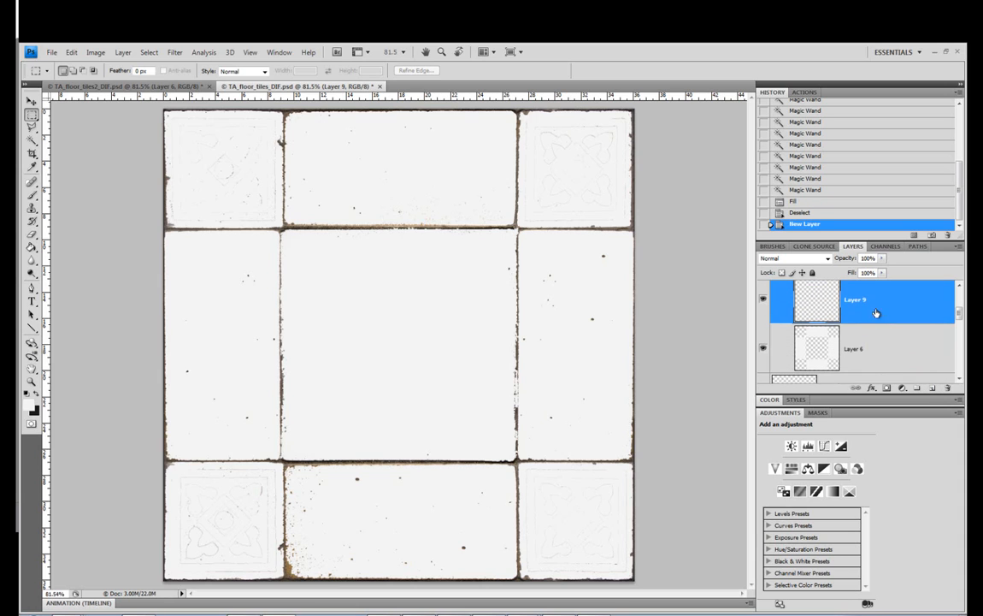
pyautogui.moveTo(855, 301); pyautogui.dragTo(883, 371)
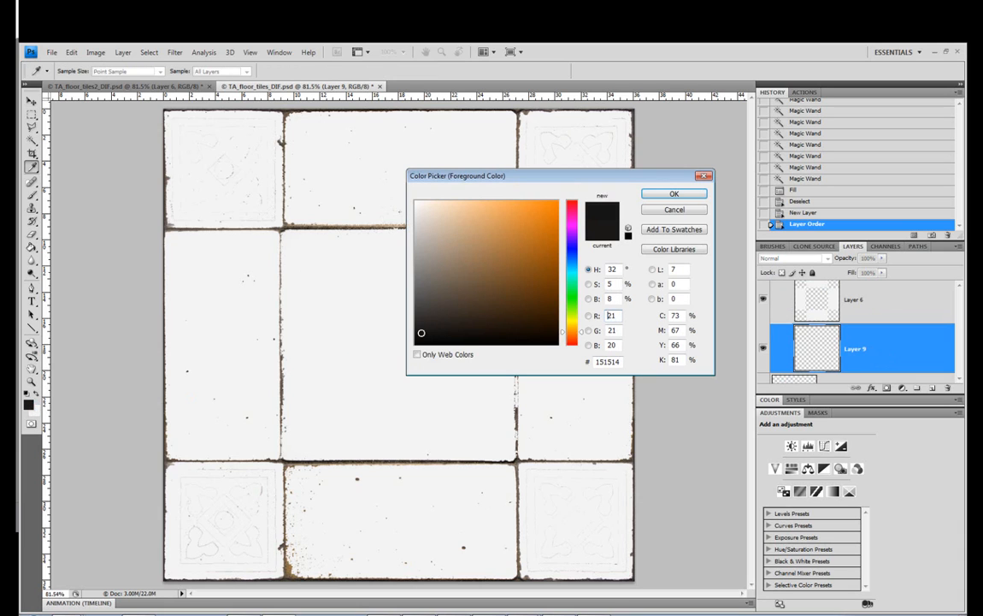
# Set the foreground colour to the near-black 151514 and fill the empty layer below Layer 6 with it
pyautogui.click(669, 198)
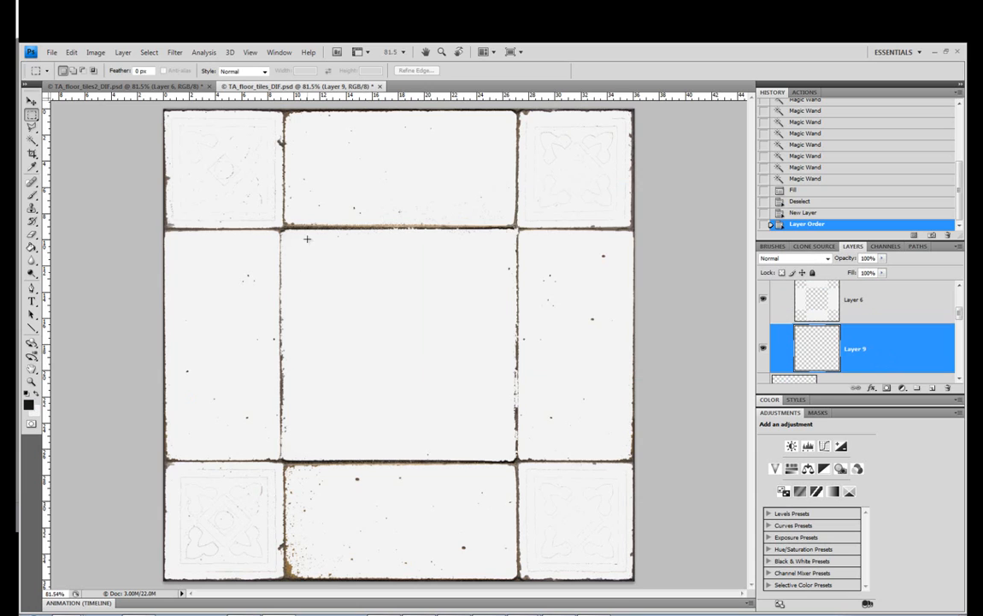
pyautogui.hotkey('alt', 'BackSpace')
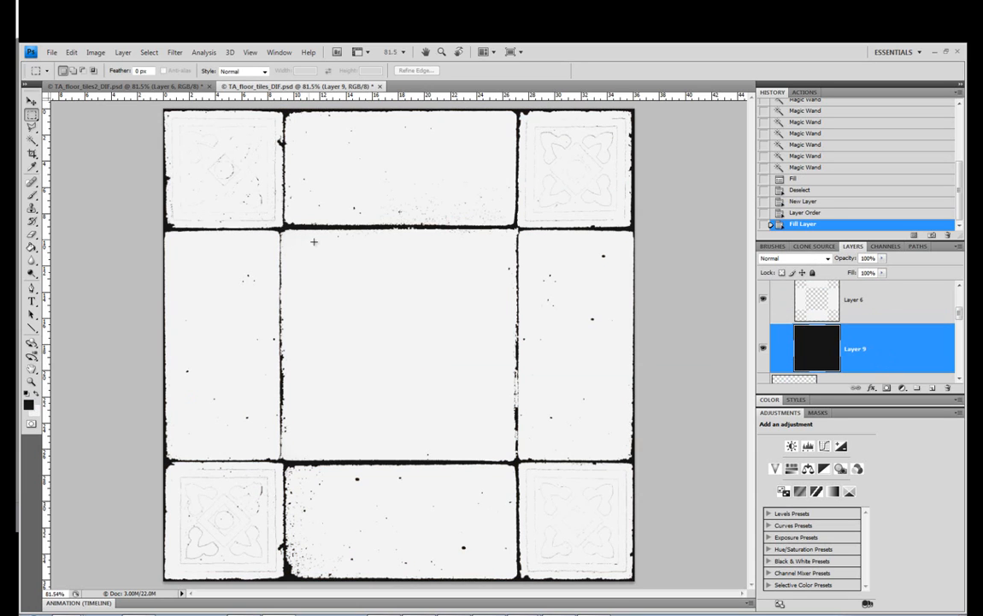
pyautogui.scroll(1, 862, 344)
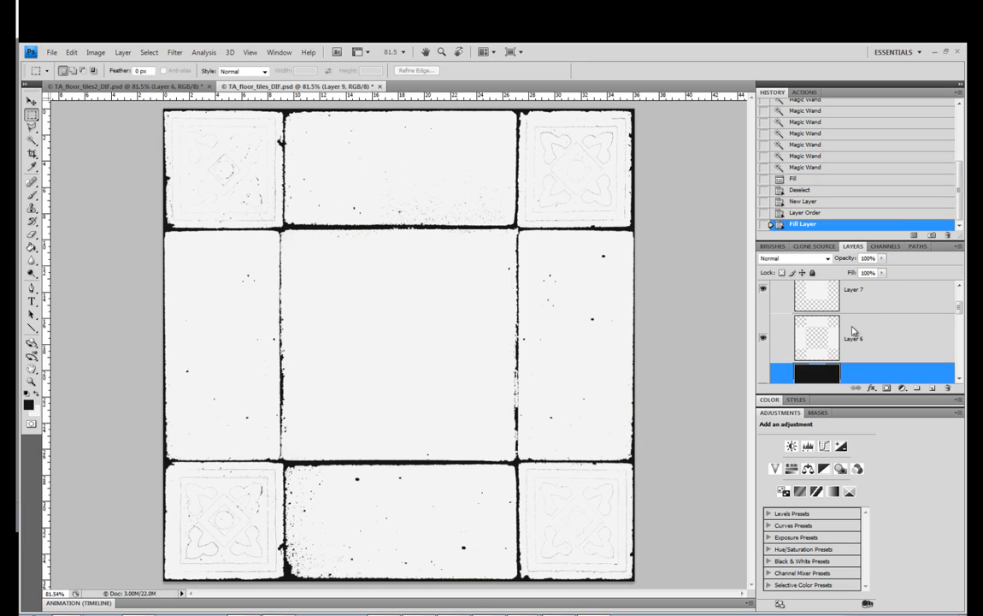
# Paint near-white over the ornament lines of the four corner tiles on Layer 9 with a soft 46 px brush
pyautogui.click(31, 196)
pyautogui.click(37, 393)
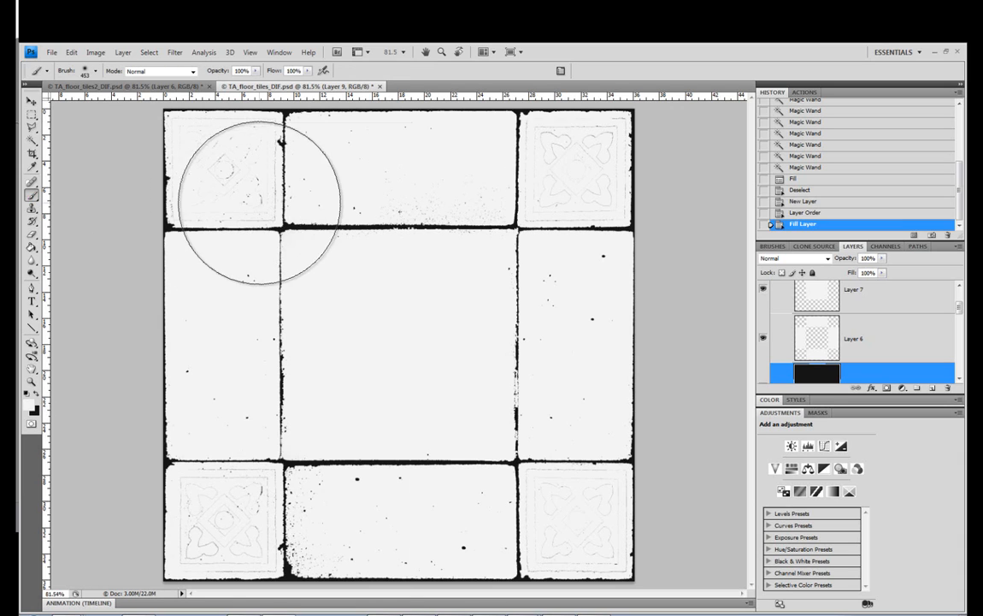
pyautogui.rightClick(259, 201)
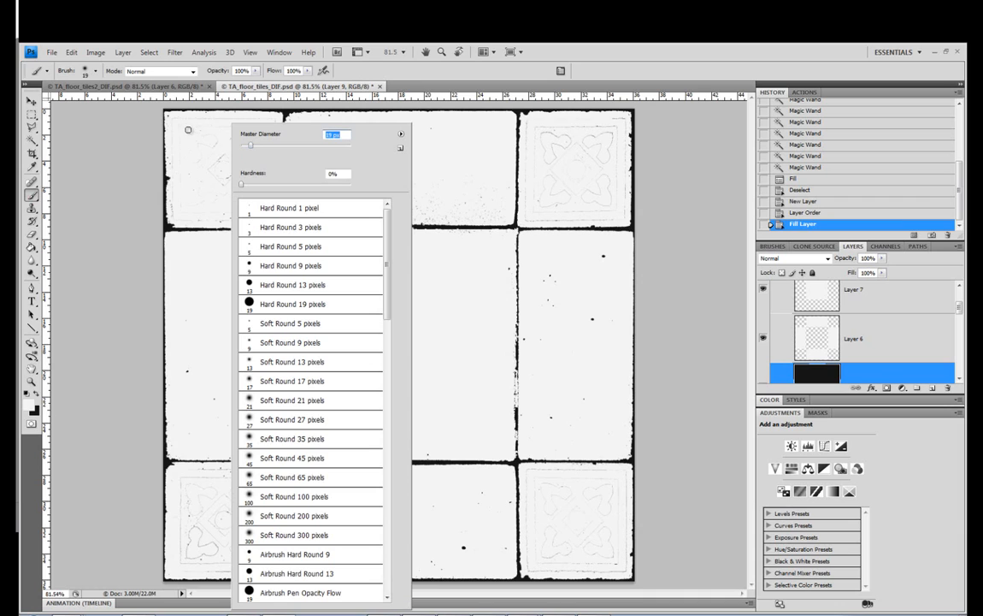
pyautogui.moveTo(186, 127)
pyautogui.mouseDown()
pyautogui.moveTo(217, 172)
pyautogui.moveTo(250, 176)
pyautogui.moveTo(254, 196)
pyautogui.moveTo(250, 138)
pyautogui.moveTo(230, 133)
pyautogui.moveTo(258, 124)
pyautogui.moveTo(202, 126)
pyautogui.moveTo(270, 126)
pyautogui.moveTo(273, 160)
pyautogui.moveTo(269, 211)
pyautogui.moveTo(179, 207)
pyautogui.mouseUp()
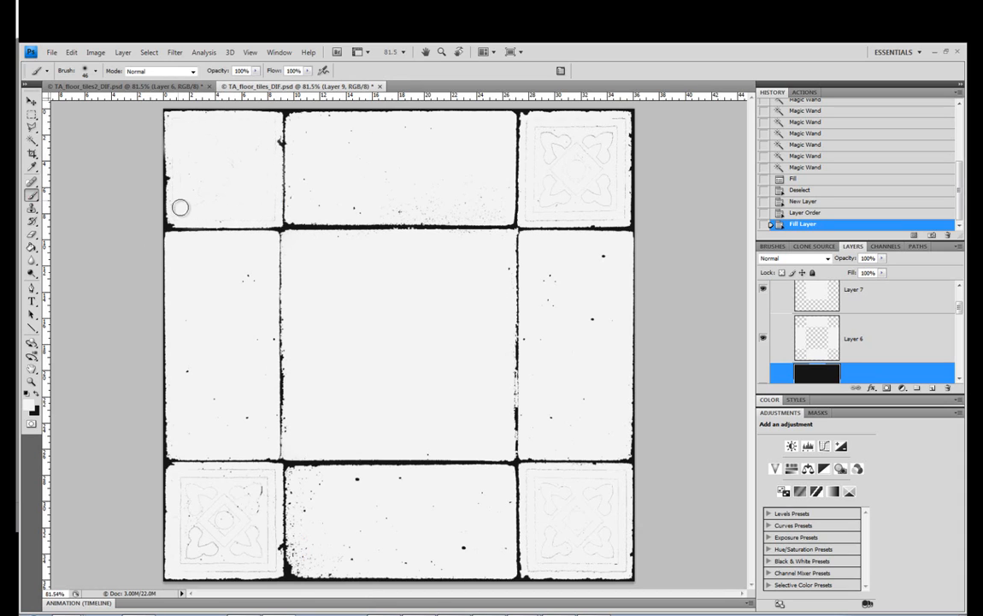
pyautogui.moveTo(289, 537)
pyautogui.mouseDown()
pyautogui.moveTo(203, 544)
pyautogui.moveTo(188, 565)
pyautogui.moveTo(187, 482)
pyautogui.moveTo(220, 473)
pyautogui.moveTo(263, 477)
pyautogui.moveTo(258, 508)
pyautogui.moveTo(232, 504)
pyautogui.moveTo(205, 552)
pyautogui.moveTo(237, 564)
pyautogui.moveTo(228, 567)
pyautogui.moveTo(271, 561)
pyautogui.moveTo(274, 486)
pyautogui.moveTo(215, 512)
pyautogui.mouseUp()
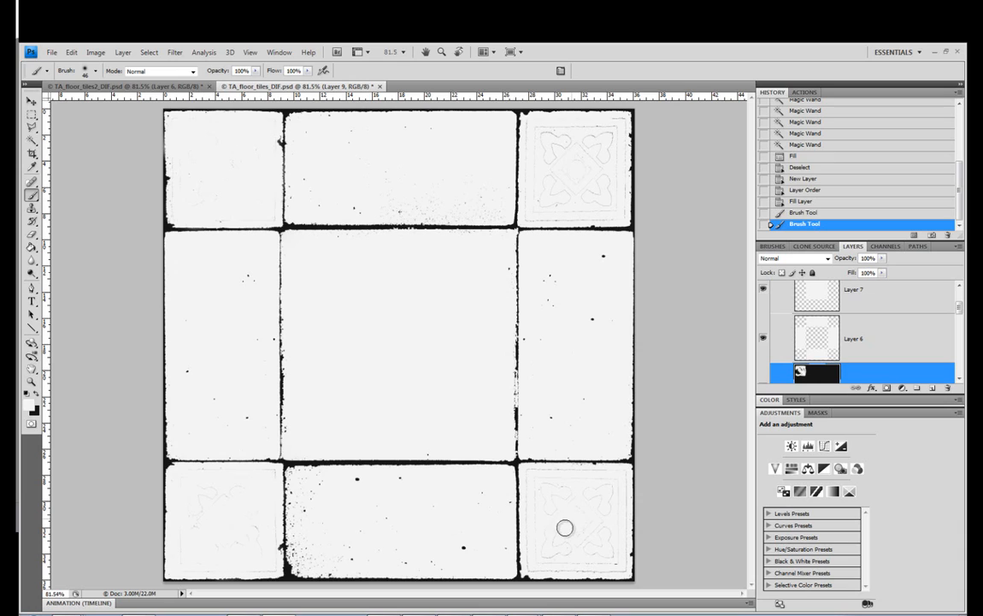
pyautogui.moveTo(597, 562)
pyautogui.mouseDown()
pyautogui.moveTo(598, 532)
pyautogui.moveTo(619, 490)
pyautogui.moveTo(602, 495)
pyautogui.moveTo(536, 475)
pyautogui.moveTo(539, 567)
pyautogui.moveTo(622, 560)
pyautogui.mouseUp()
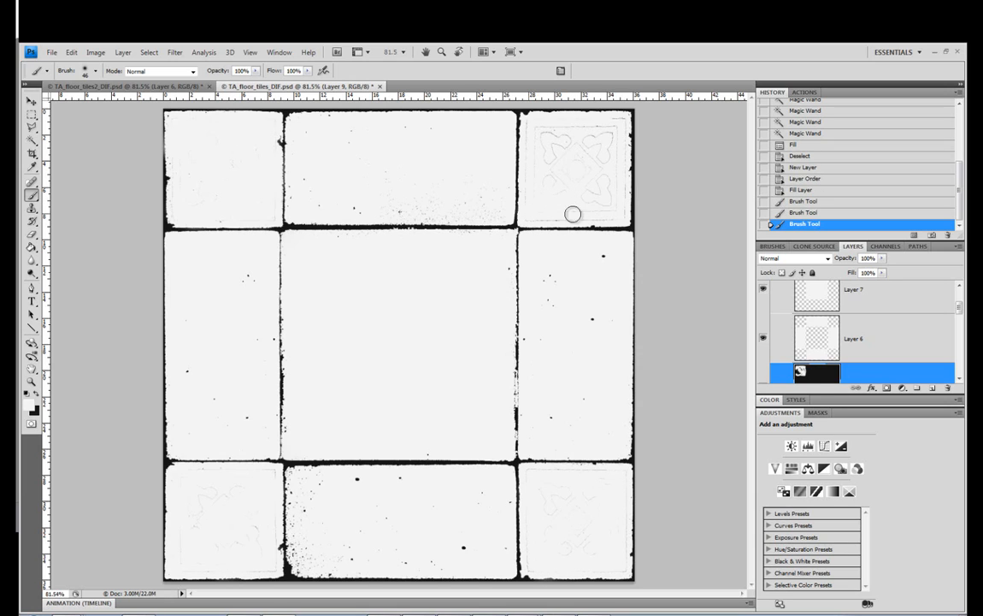
pyautogui.moveTo(620, 197)
pyautogui.mouseDown()
pyautogui.moveTo(615, 123)
pyautogui.moveTo(531, 140)
pyautogui.moveTo(563, 145)
pyautogui.moveTo(562, 183)
pyautogui.moveTo(592, 201)
pyautogui.moveTo(588, 147)
pyautogui.mouseUp()
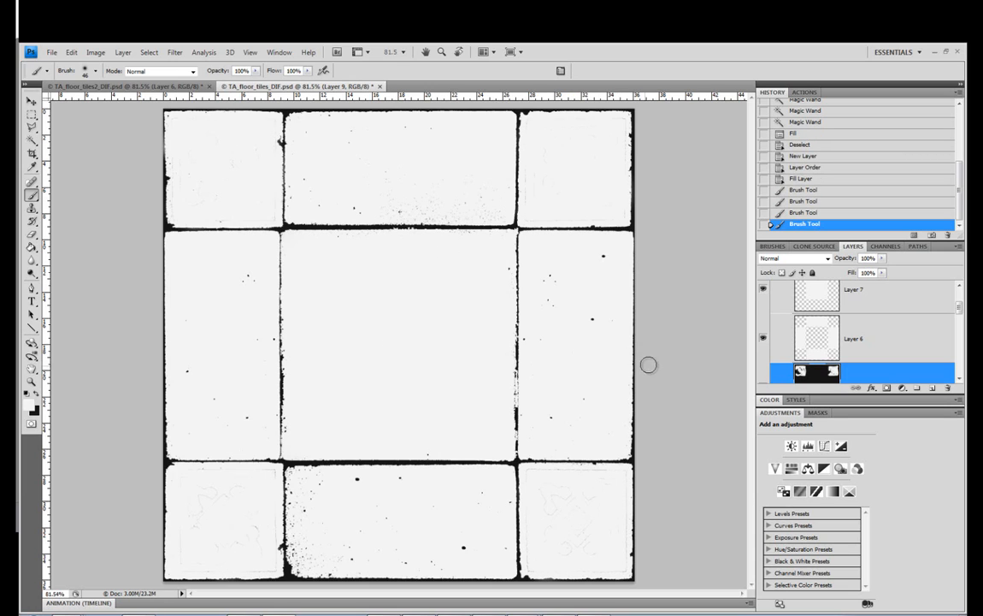
pyautogui.hotkey('alt', ']')
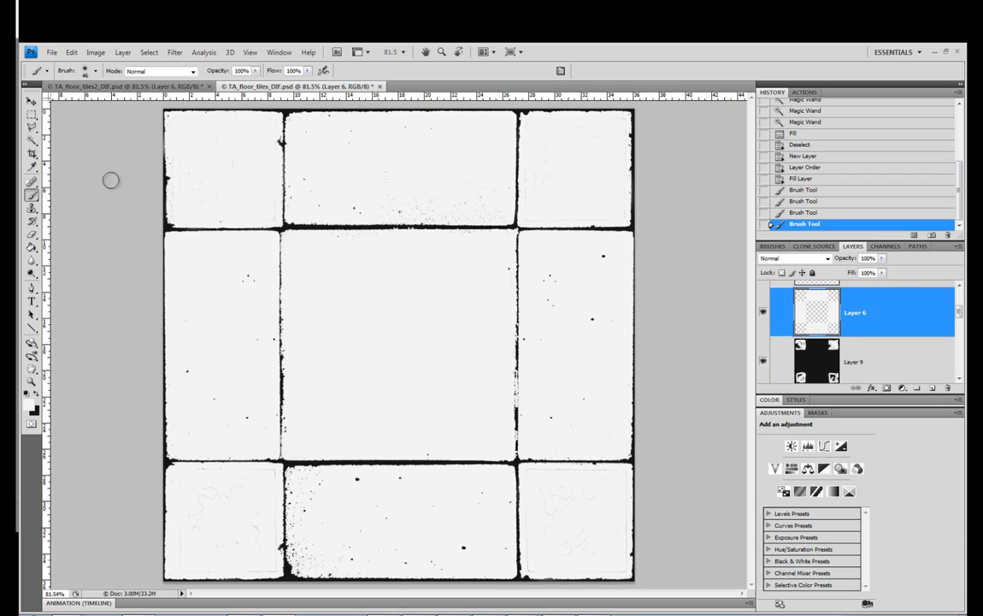
pyautogui.click(31, 115)
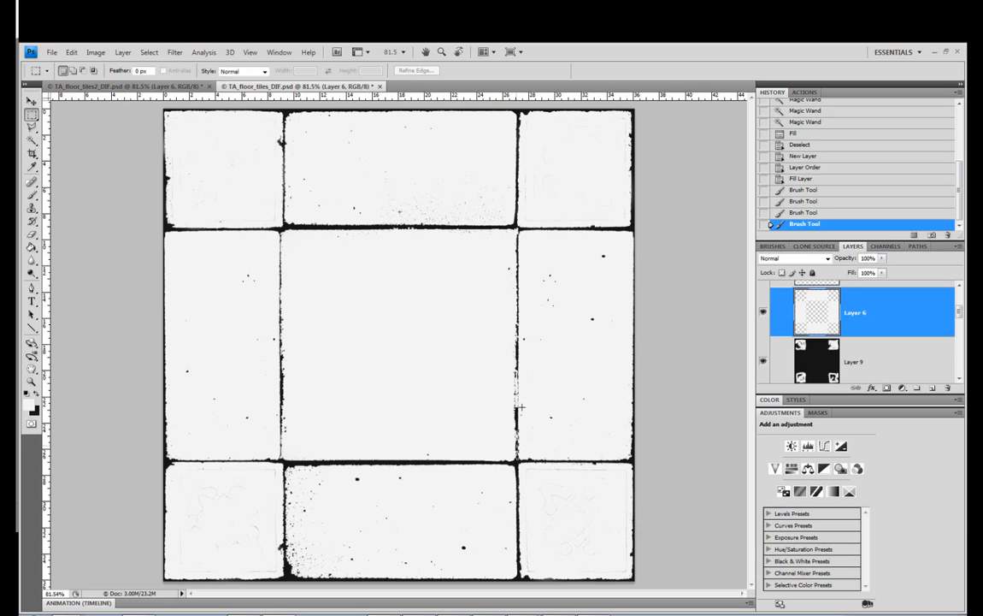
pyautogui.moveTo(511, 359); pyautogui.dragTo(510, 358)
pyautogui.moveTo(518, 458); pyautogui.dragTo(519, 459)
pyautogui.click(504, 326)
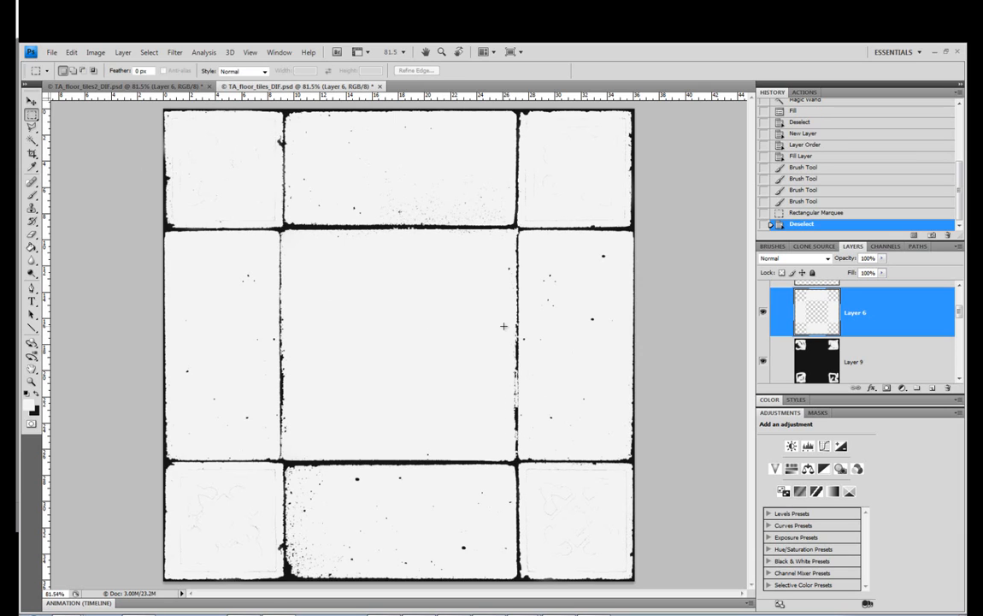
# Select a thin vertical strip along the broken joint between the centre tile and the right-hand tile, nudging the selection outline left
pyautogui.click(32, 383)
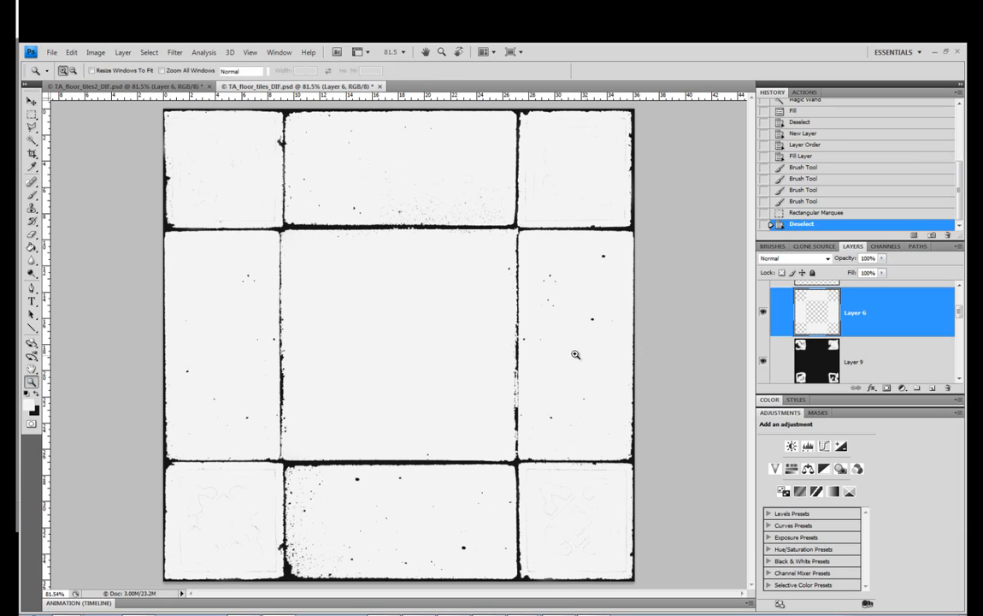
pyautogui.click(486, 483)
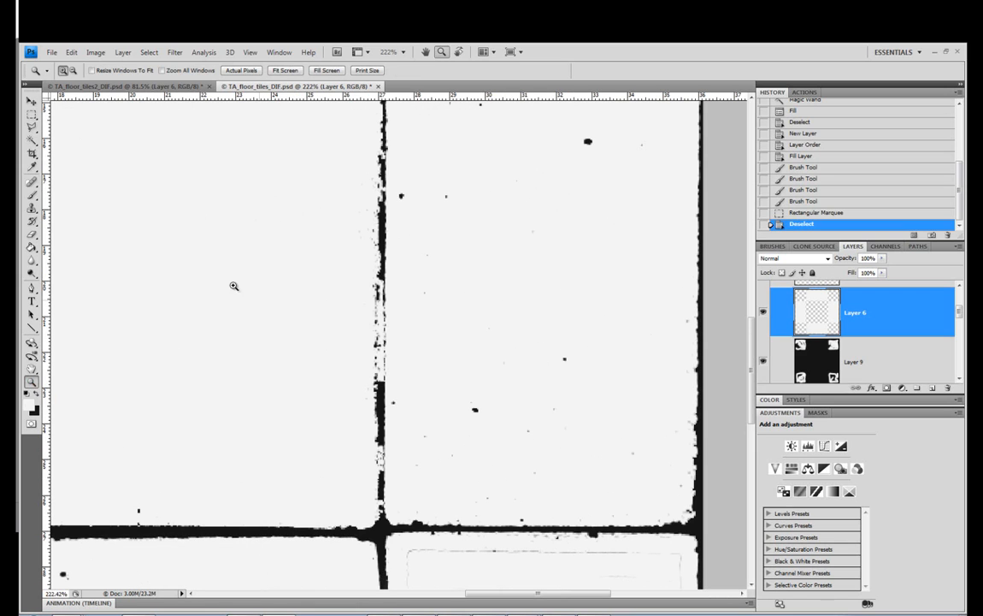
pyautogui.click(32, 114)
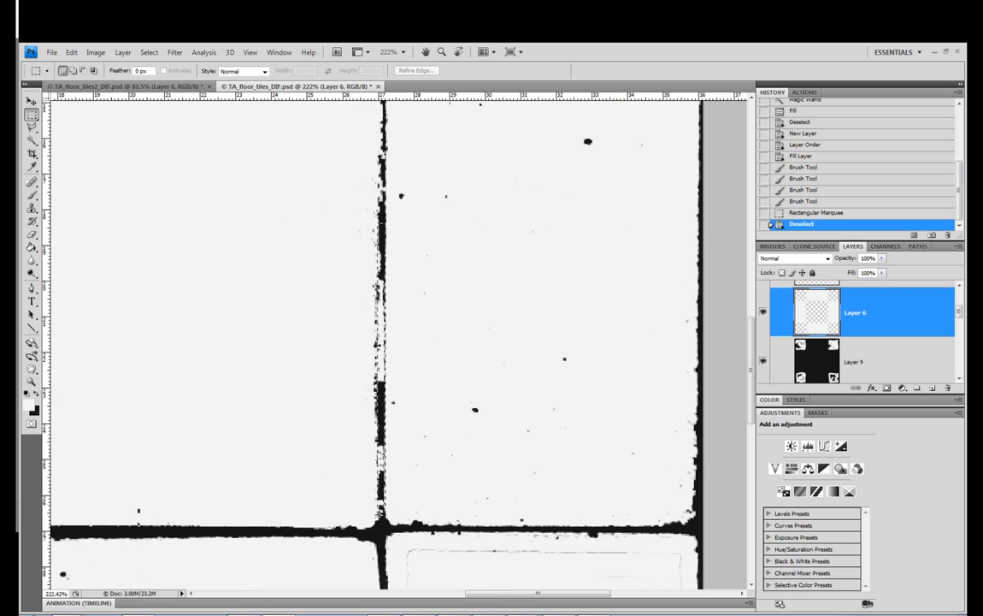
pyautogui.moveTo(386, 520); pyautogui.dragTo(386, 520)
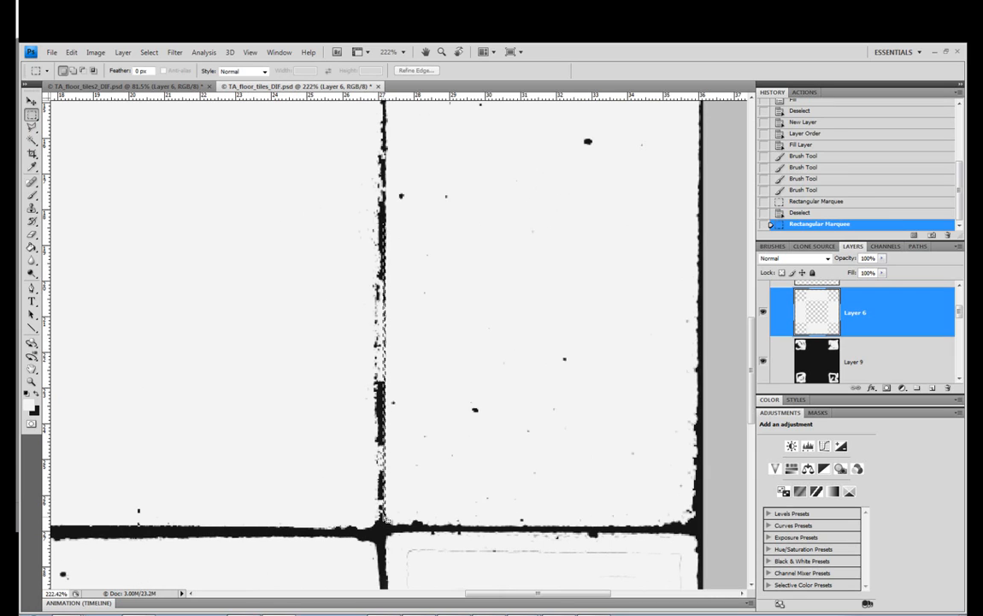
pyautogui.press('Left')
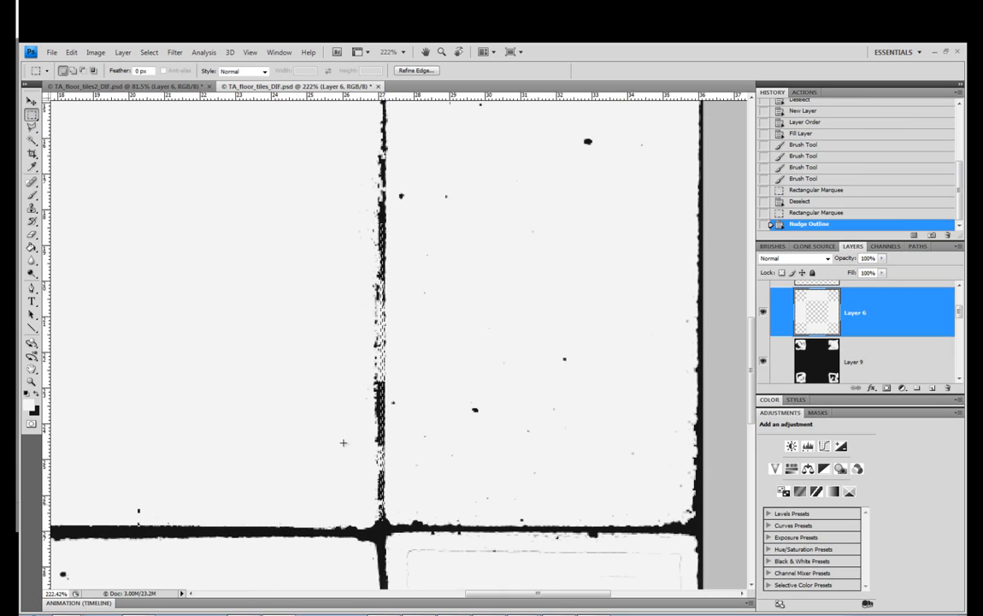
# Try to paint the selected joint strip near-black with the brush on Layer 9
pyautogui.click(32, 195)
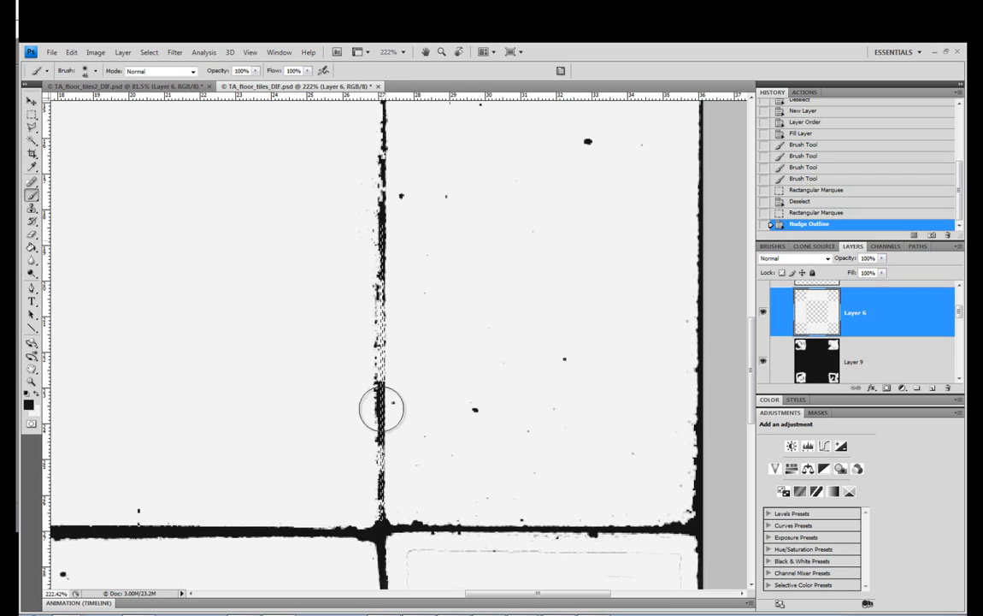
pyautogui.click(874, 361)
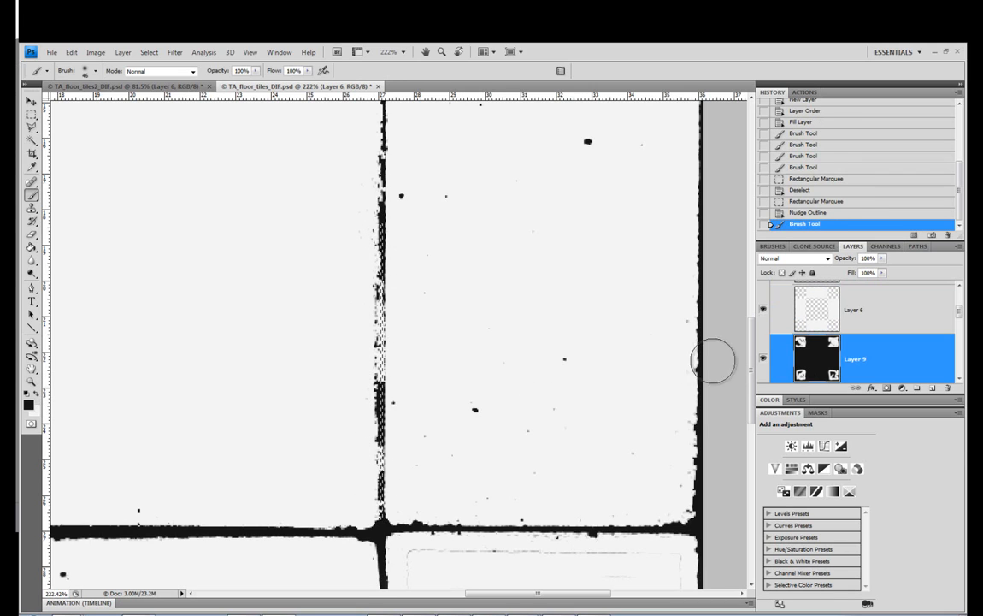
pyautogui.moveTo(384, 275)
pyautogui.mouseDown()
pyautogui.moveTo(380, 478)
pyautogui.moveTo(383, 234)
pyautogui.moveTo(396, 441)
pyautogui.moveTo(393, 310)
pyautogui.mouseUp()
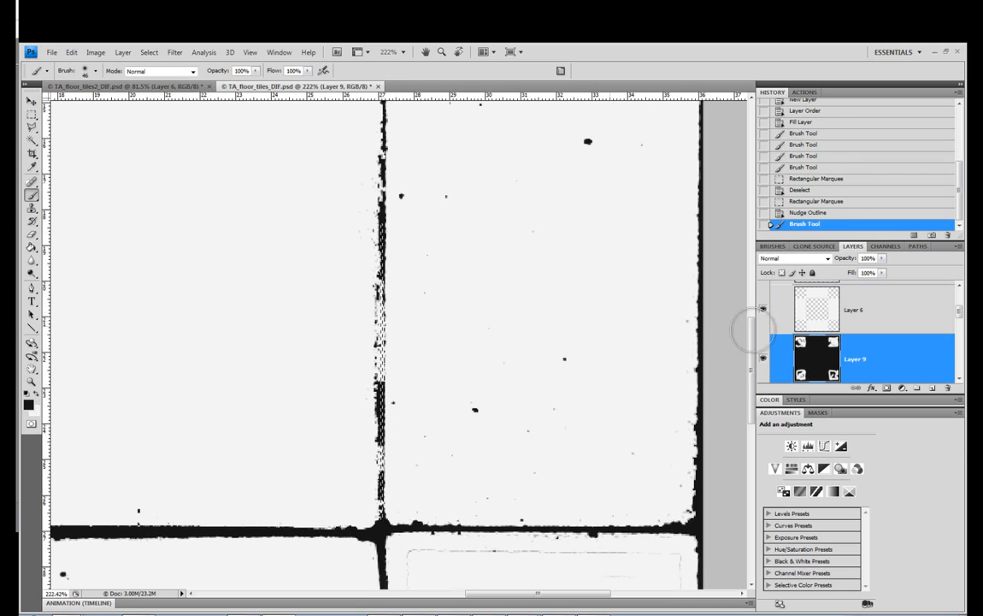
# Add a new layer at the top of the Normals group, paint the selected joint strip near-black on it and deselect
pyautogui.scroll(5, 855, 326)
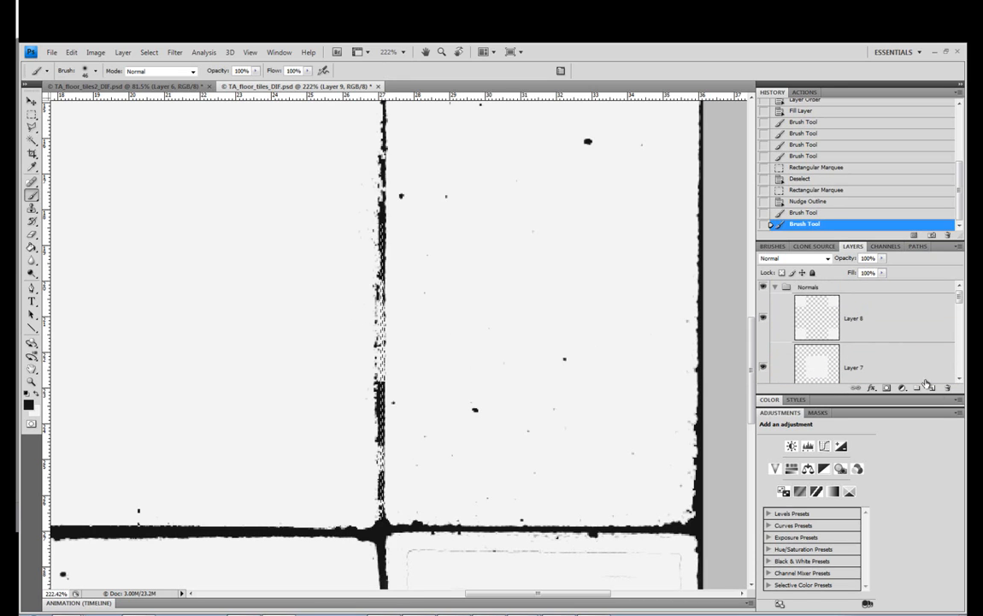
pyautogui.hotkey('ctrl', 'shift', 'alt', 'n')
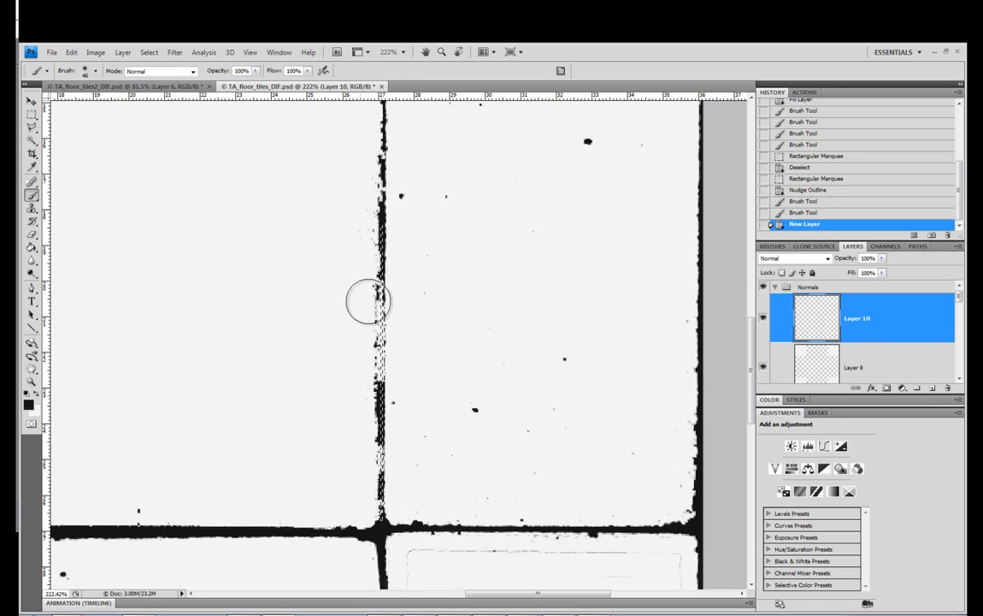
pyautogui.click(32, 115)
pyautogui.click(296, 343)
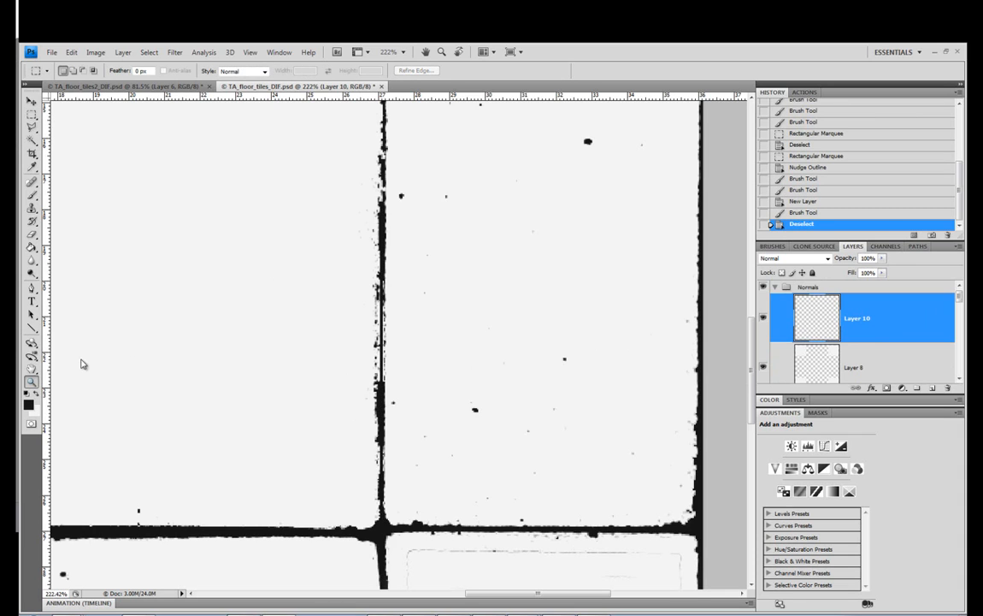
# Fill the remaining gaps in the joint right of the centre tile on Layer 10 with a soft 3 px near-black brush
pyautogui.press('z')
pyautogui.rightClick(233, 340)
pyautogui.click(261, 344)
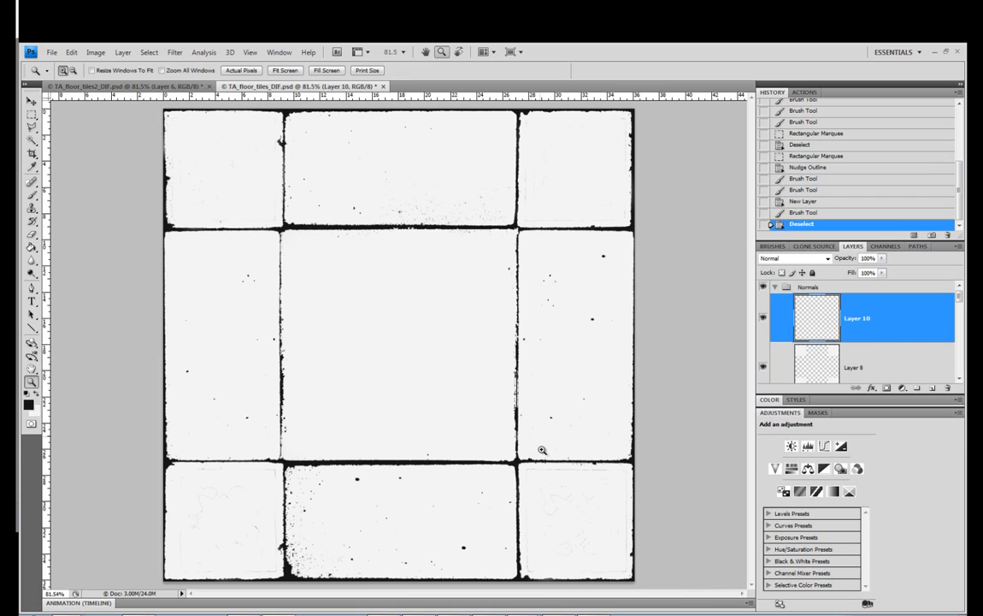
pyautogui.moveTo(477, 291); pyautogui.dragTo(477, 292)
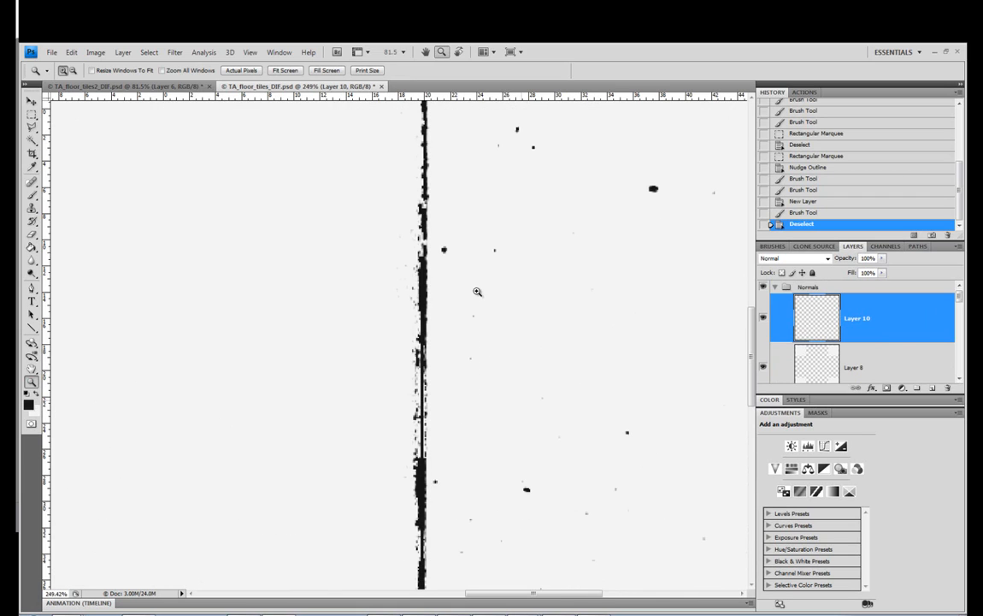
pyautogui.click(32, 193)
pyautogui.rightClick(408, 395)
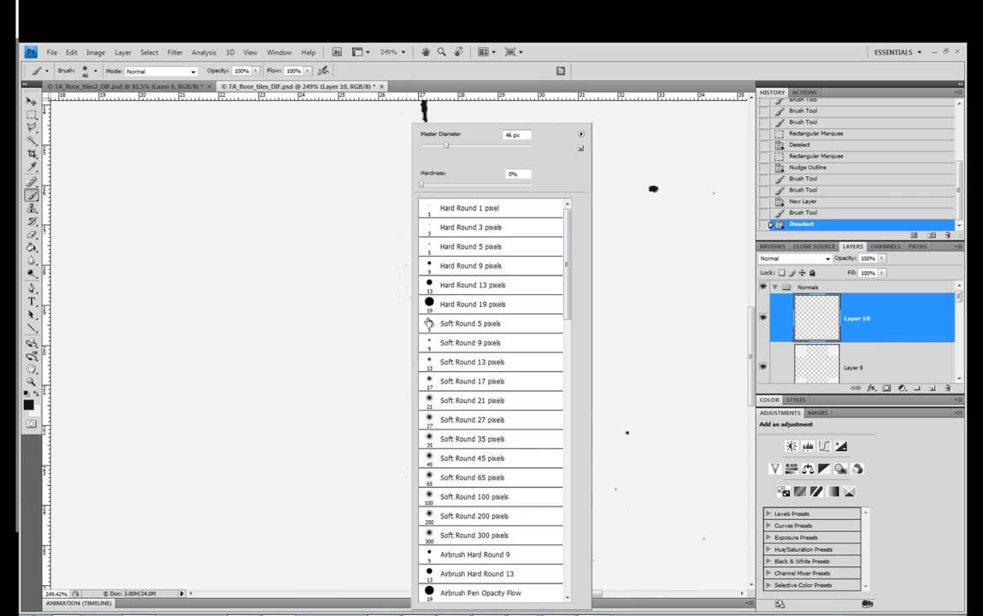
pyautogui.moveTo(433, 150); pyautogui.dragTo(428, 144)
pyautogui.press('Return')
pyautogui.click(431, 383)
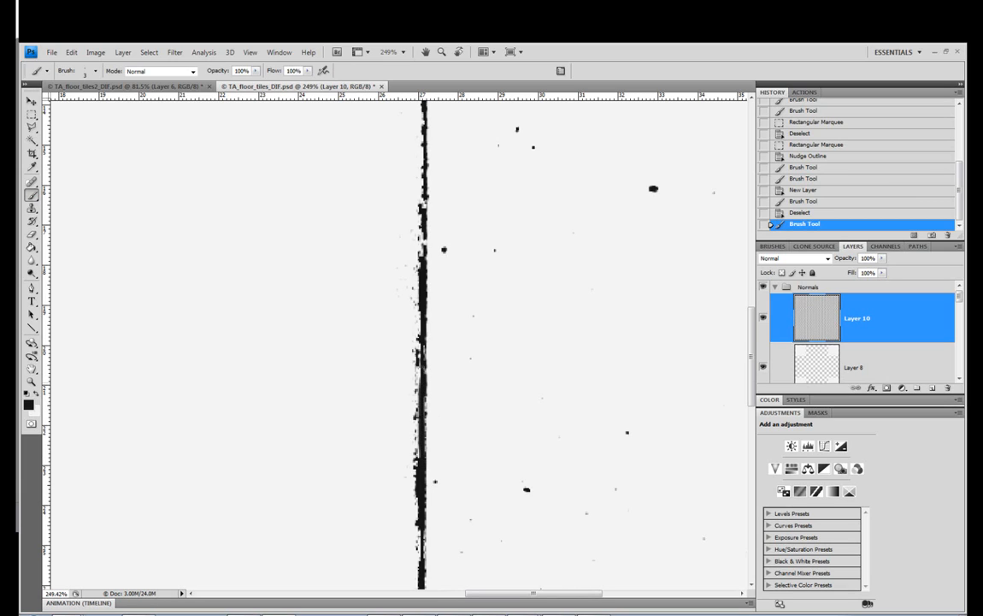
# Collapse the Normals group and toggle its visibility to compare it with the coloured tiles at full view
pyautogui.click(30, 381)
pyautogui.rightClick(159, 304)
pyautogui.click(188, 312)
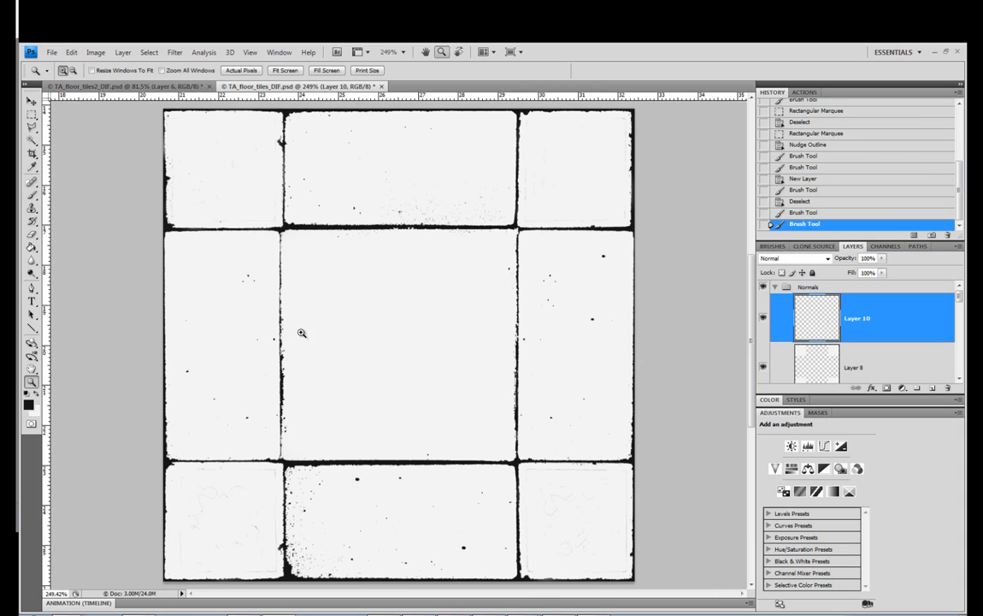
pyautogui.click(775, 287)
pyautogui.click(763, 288)
pyautogui.click(764, 288)
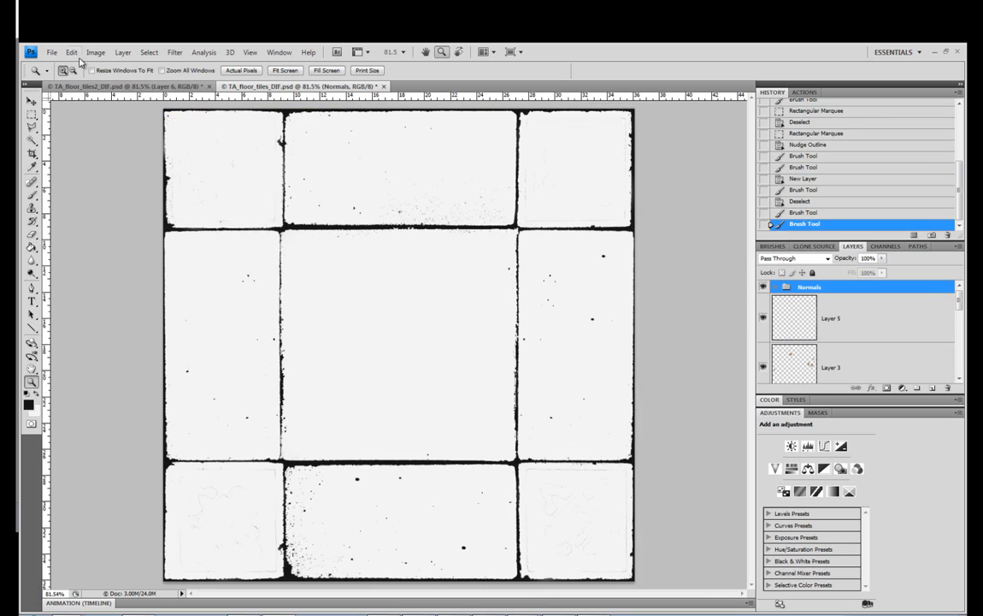
# Save the document under the new name Normal_Map_Bake in Photoshop PSD format, accepting the format options
pyautogui.click(52, 53)
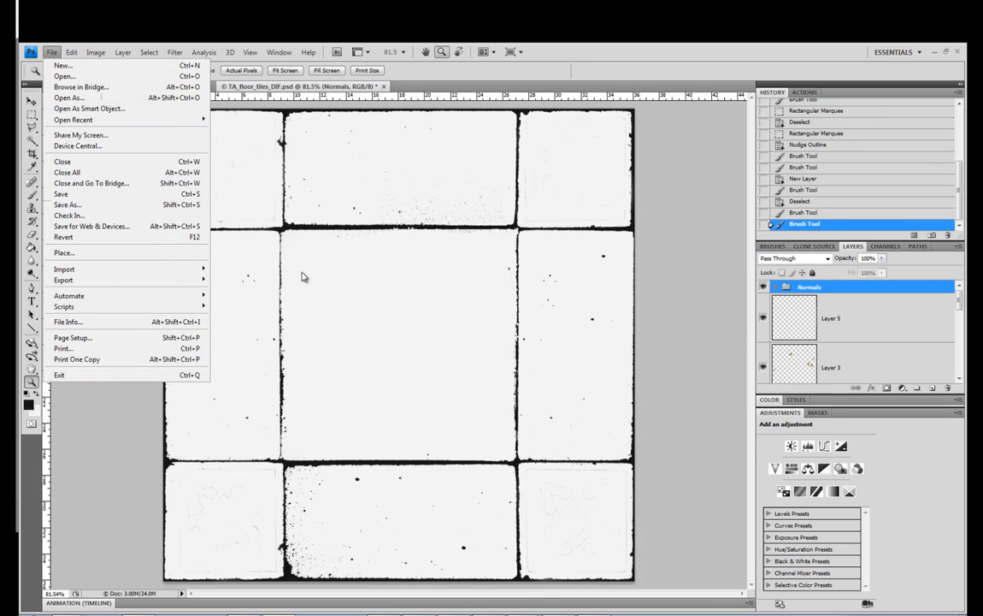
pyautogui.hotkey('ctrl', 'shift', 's')
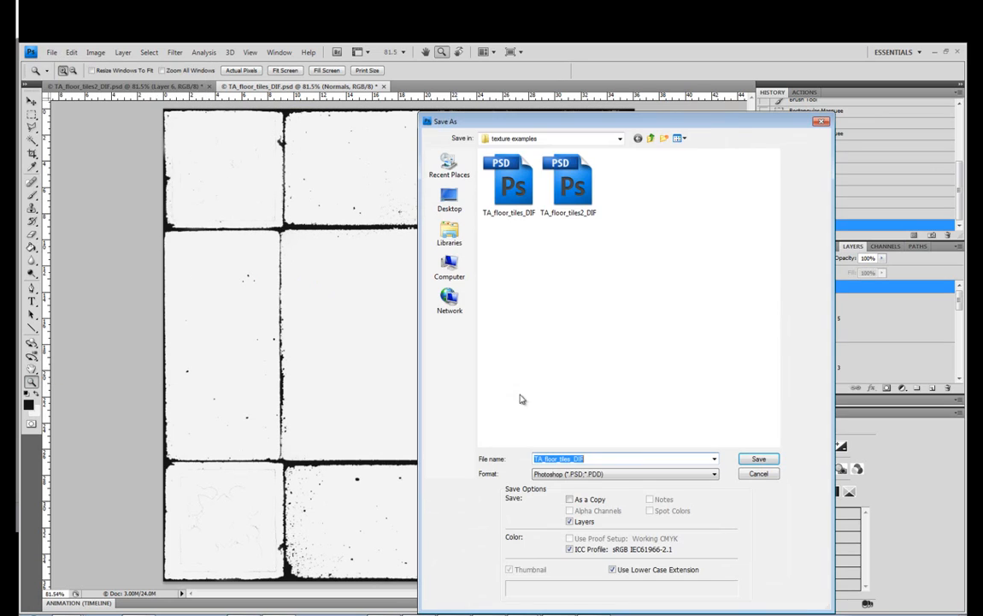
pyautogui.click(613, 479)
pyautogui.click(612, 475)
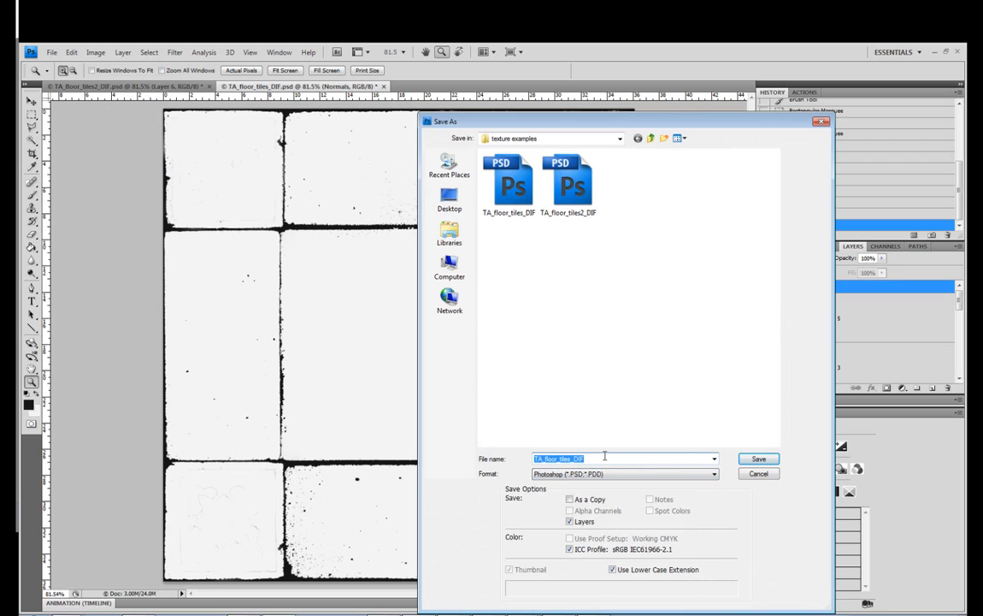
pyautogui.write('Normal_Map_Bake')
pyautogui.click(756, 459)
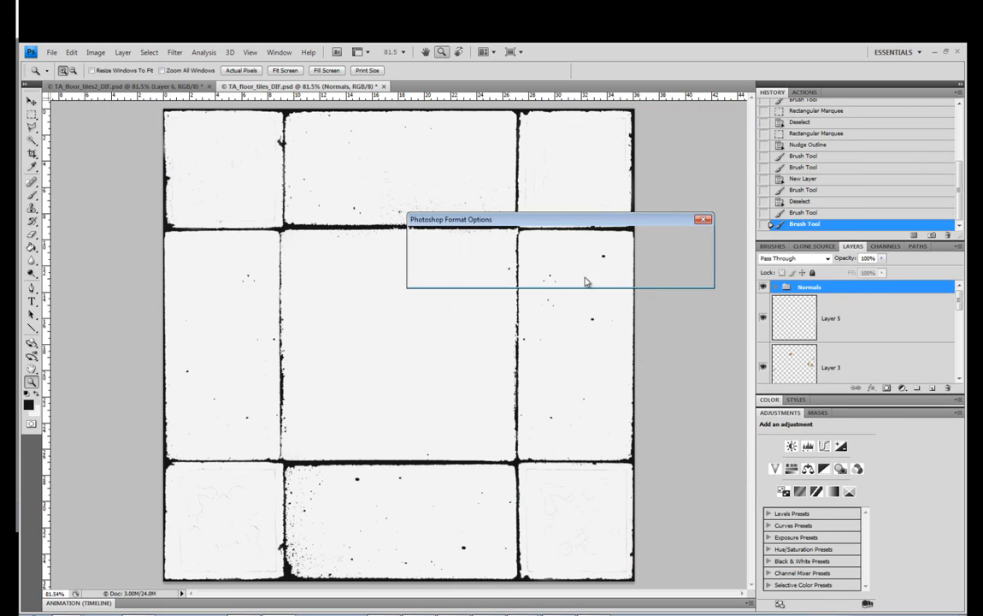
pyautogui.click(685, 240)
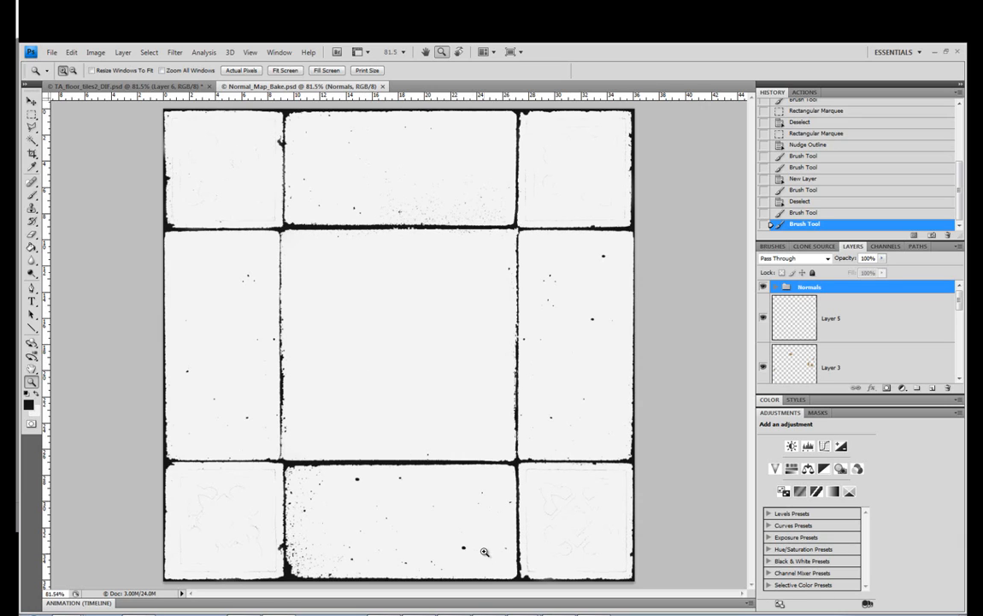
# Switch to xNormal and open its Height map to normal map tool
pyautogui.moveTo(523, 614)
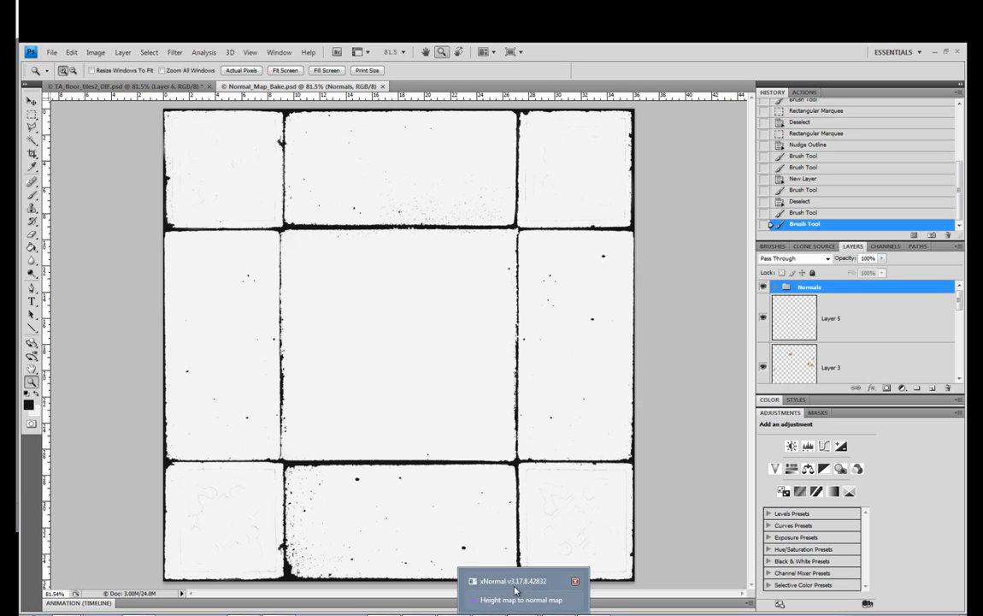
pyautogui.click(578, 605)
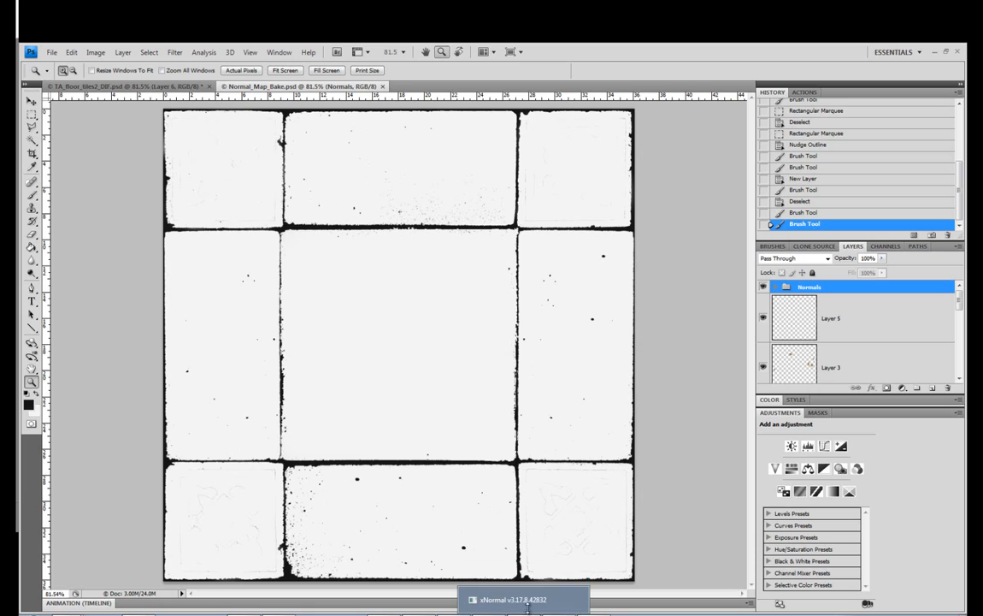
pyautogui.click(513, 592)
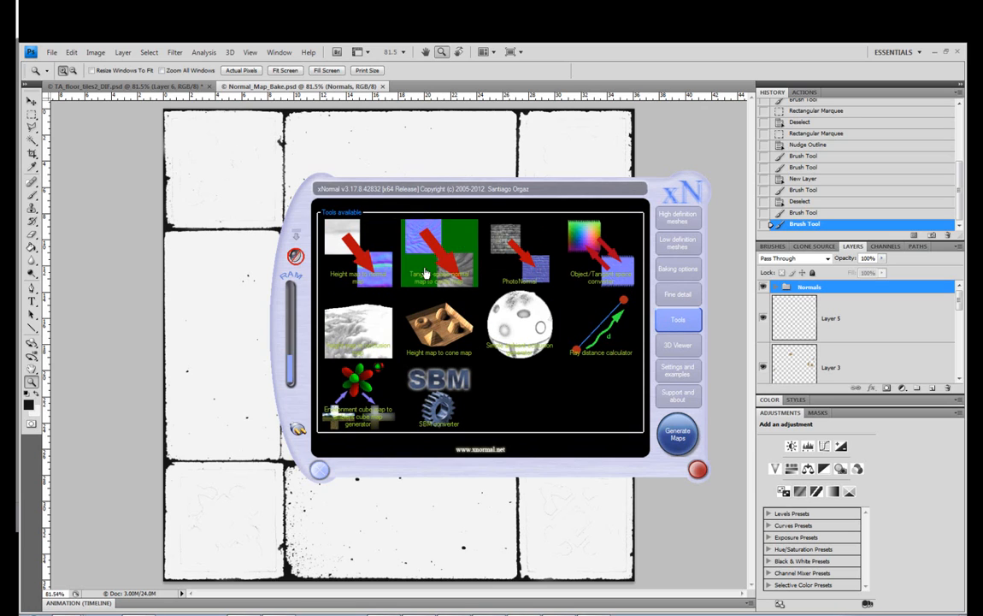
pyautogui.click(360, 281)
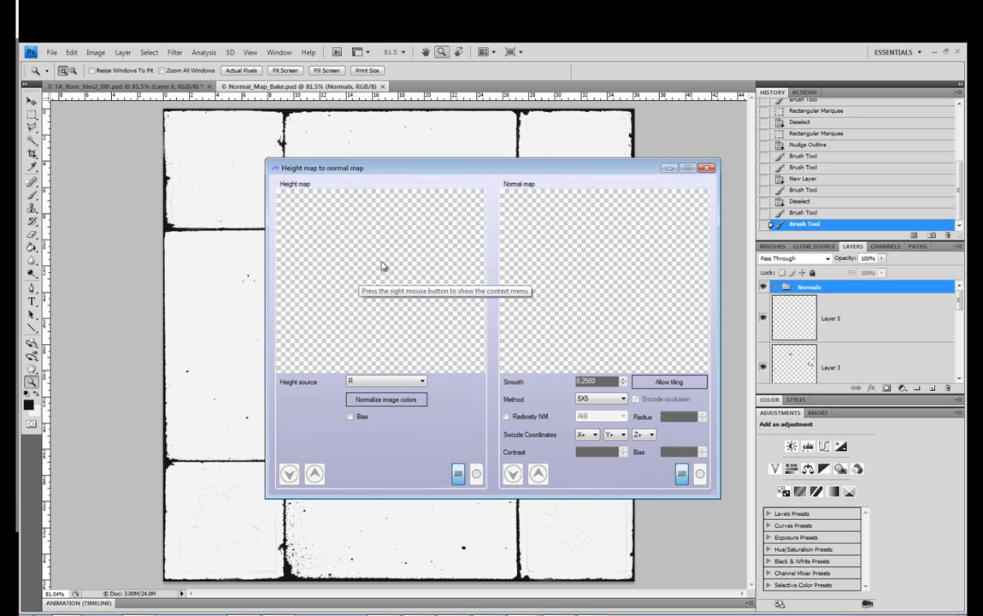
# Load Normal_Map_Bake from the texture examples folder as the height map and generate a normal map from it
pyautogui.rightClick(364, 252)
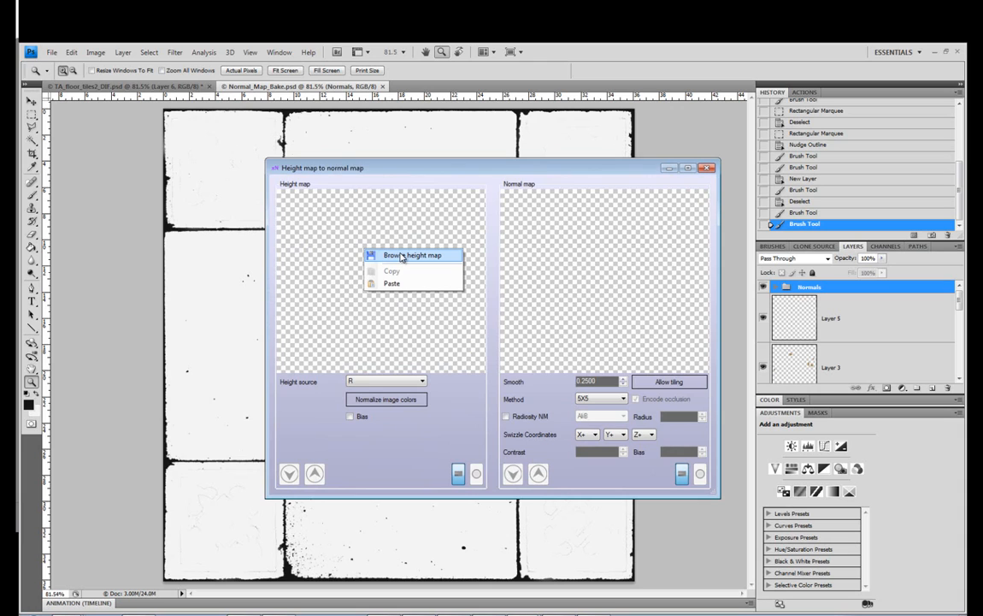
pyautogui.click(402, 256)
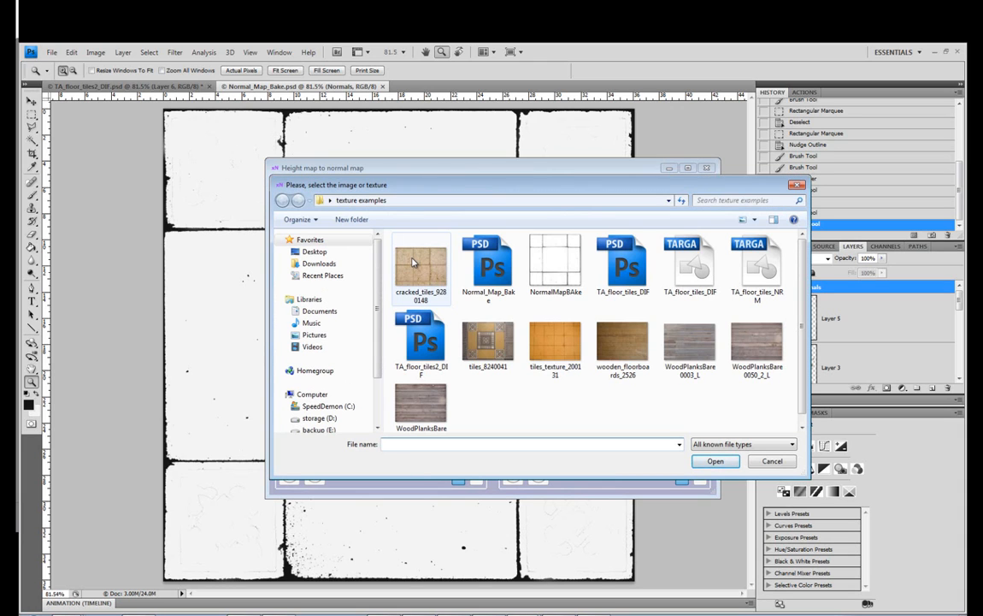
pyautogui.doubleClick(488, 261)
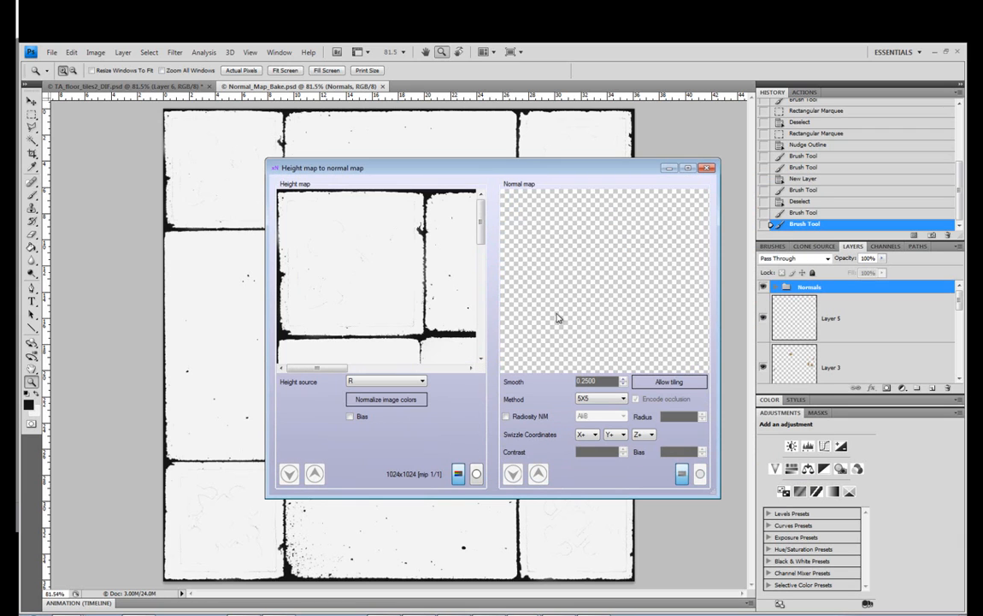
pyautogui.rightClick(584, 273)
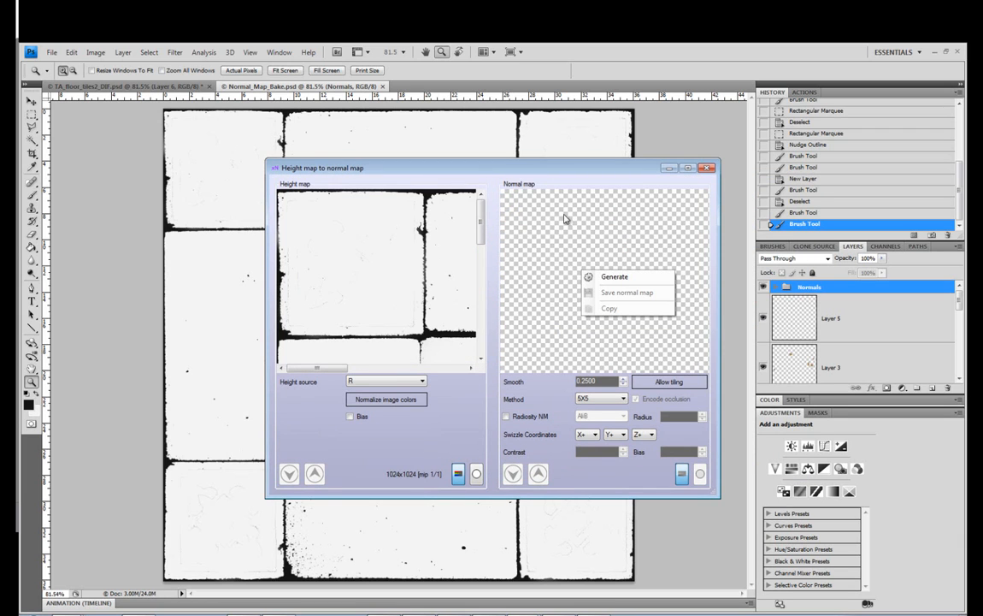
pyautogui.click(621, 277)
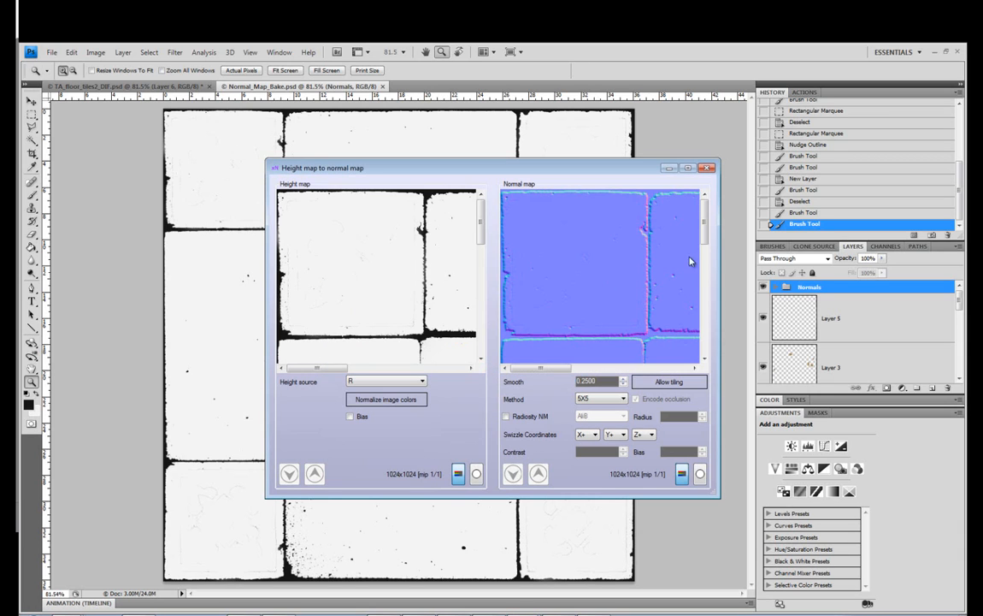
# Try the 3X3 method and regenerate the normal map
pyautogui.moveTo(705, 233)
pyautogui.mouseDown()
pyautogui.moveTo(713, 355)
pyautogui.moveTo(706, 224)
pyautogui.mouseUp()
pyautogui.click(622, 399)
pyautogui.click(606, 418)
pyautogui.rightClick(589, 255)
pyautogui.click(608, 262)
# Set the normal map method to 5X5 and generate the map again
pyautogui.click(611, 399)
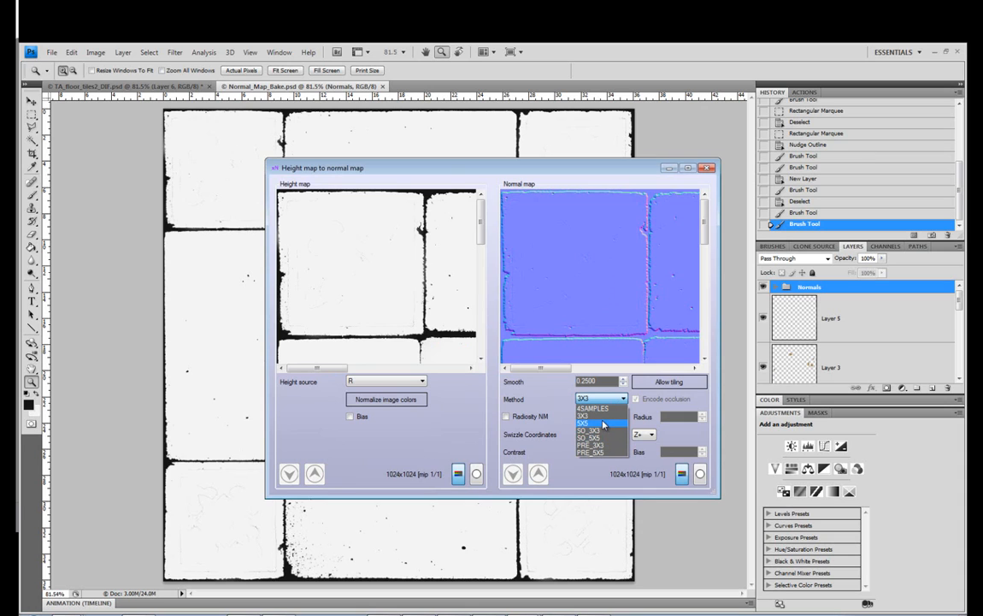
pyautogui.click(604, 425)
pyautogui.rightClick(591, 279)
pyautogui.click(604, 287)
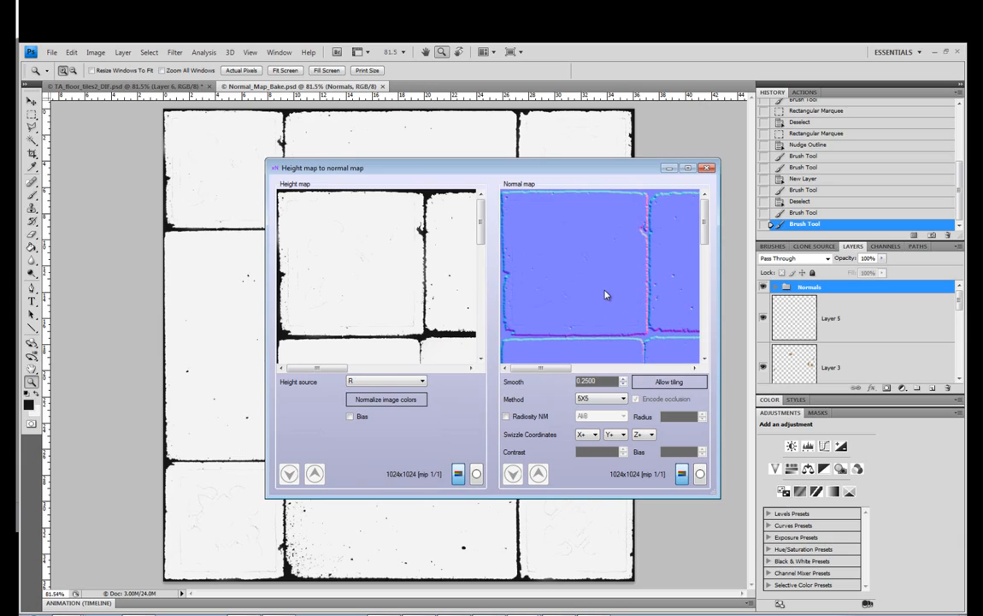
# Save the normal map as TA_floor_tiles_NRM in TGA format in the texture examples folder, replacing the existing file
pyautogui.rightClick(612, 276)
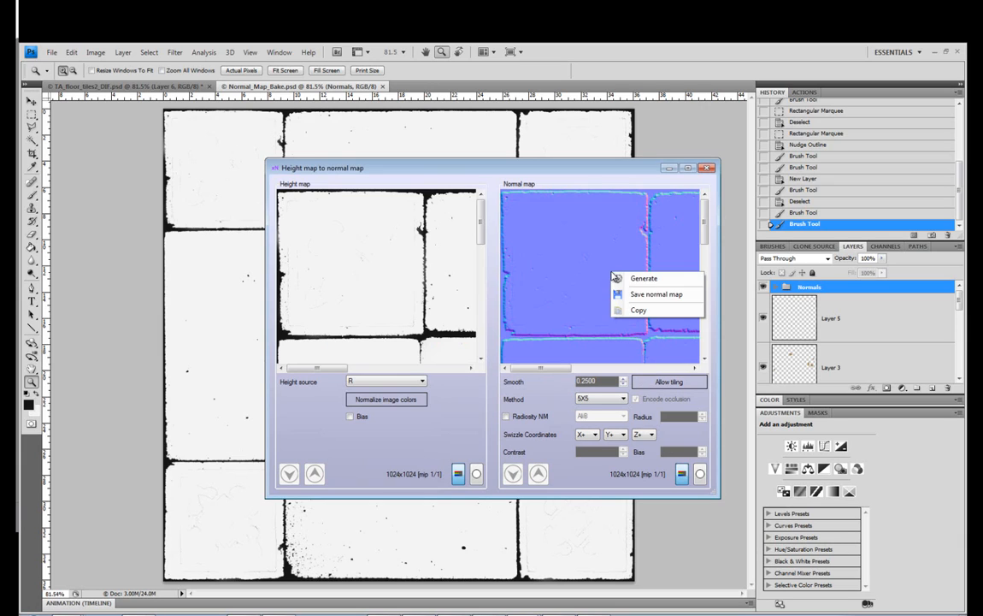
pyautogui.click(635, 296)
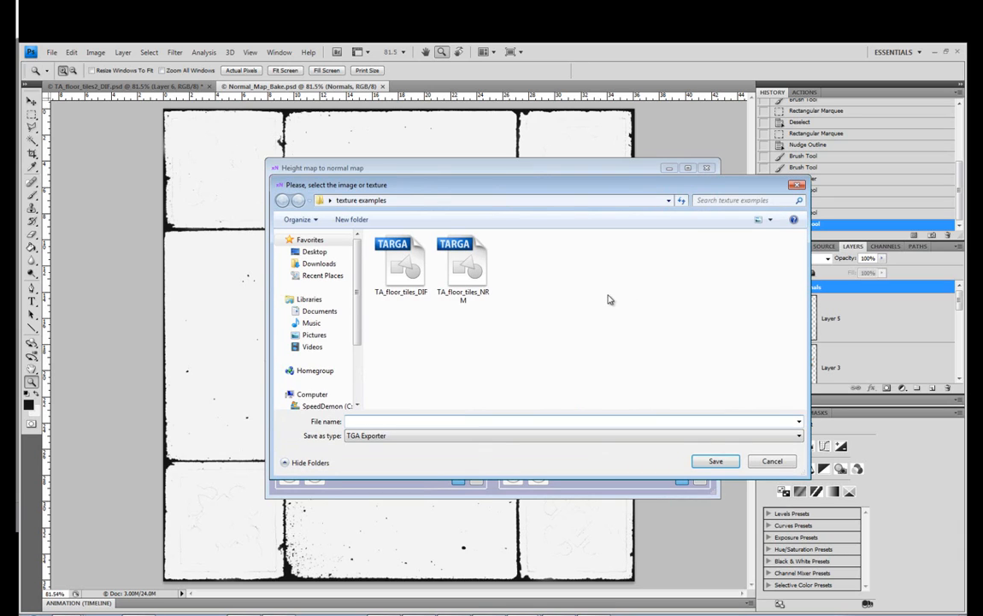
pyautogui.click(462, 299)
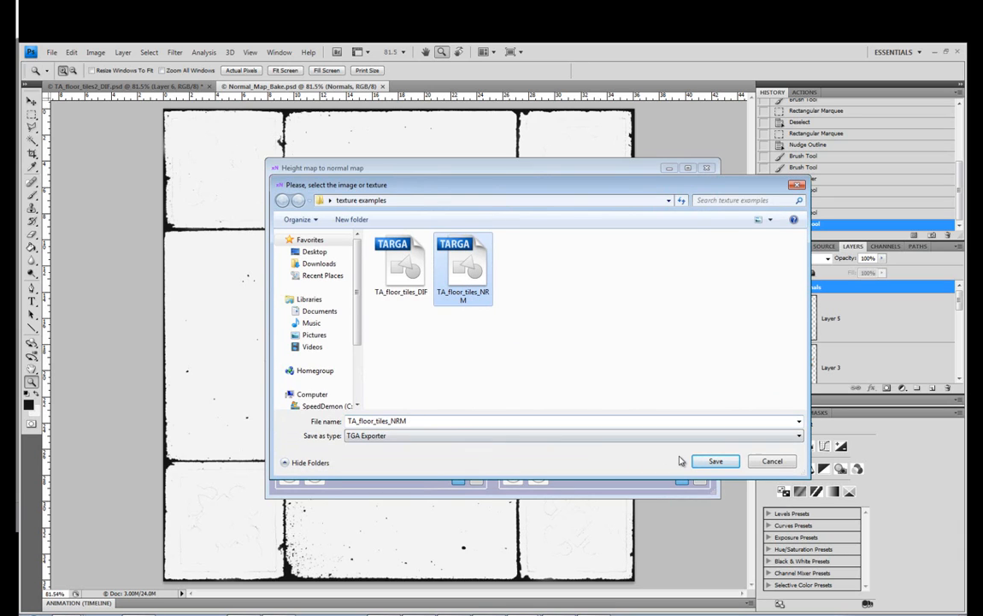
pyautogui.click(716, 462)
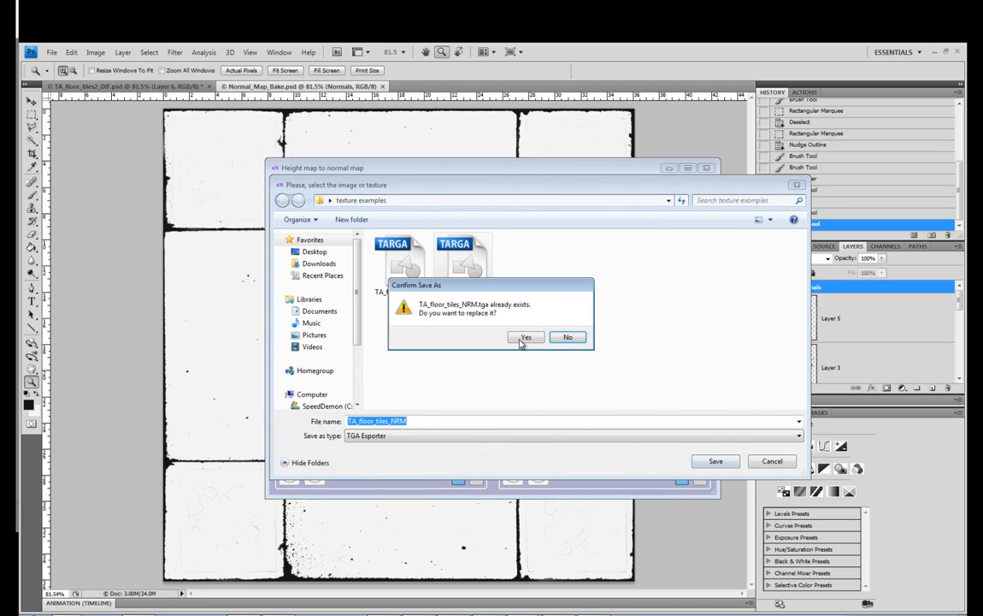
pyautogui.click(523, 338)
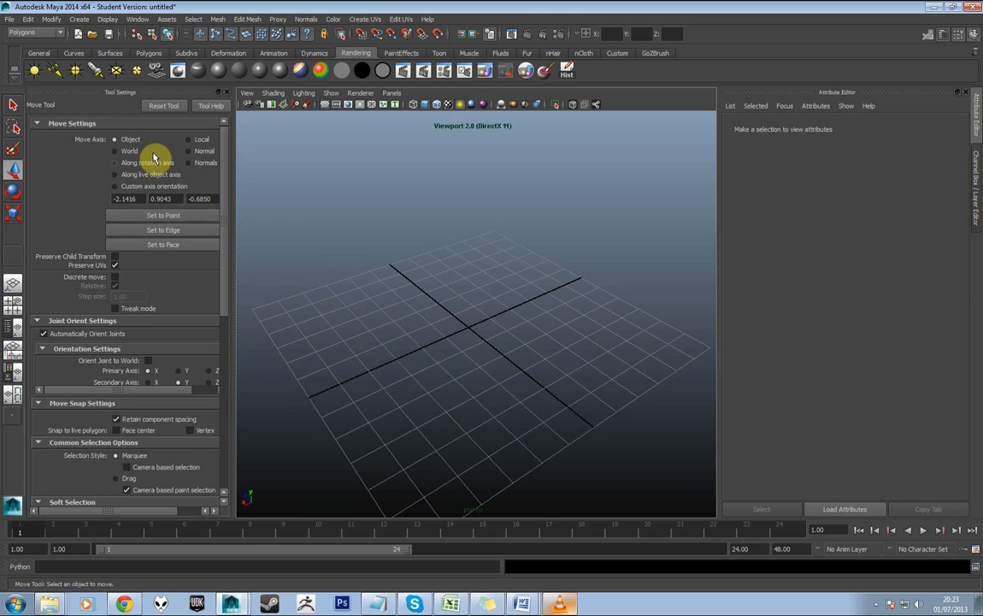
# In Maya, create a polygon plane at the origin and scale it up uniformly to about the size of the grid
pyautogui.click(147, 53)
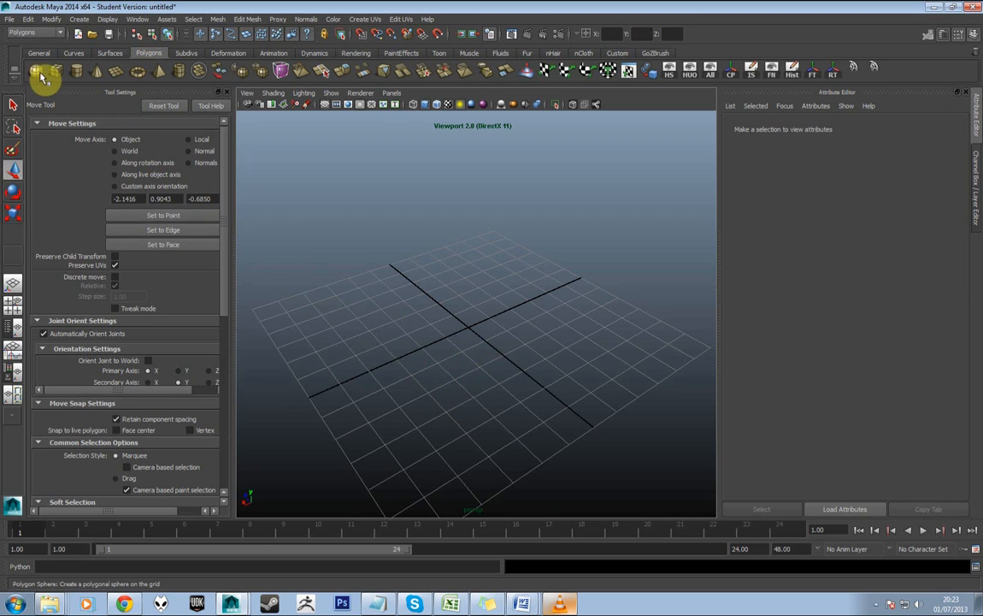
pyautogui.click(116, 72)
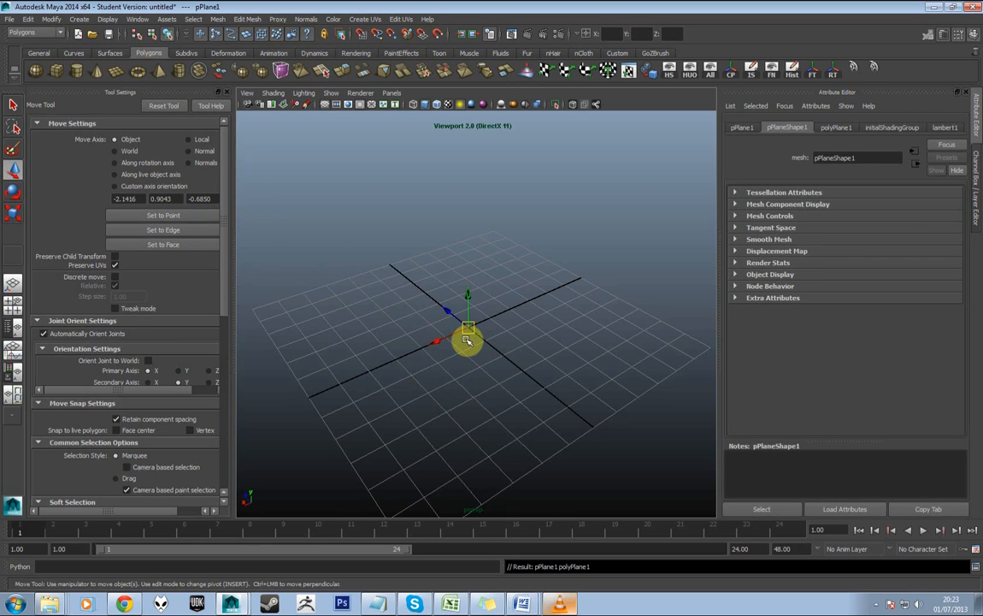
pyautogui.press('r')
pyautogui.moveTo(468, 335); pyautogui.dragTo(706, 169)
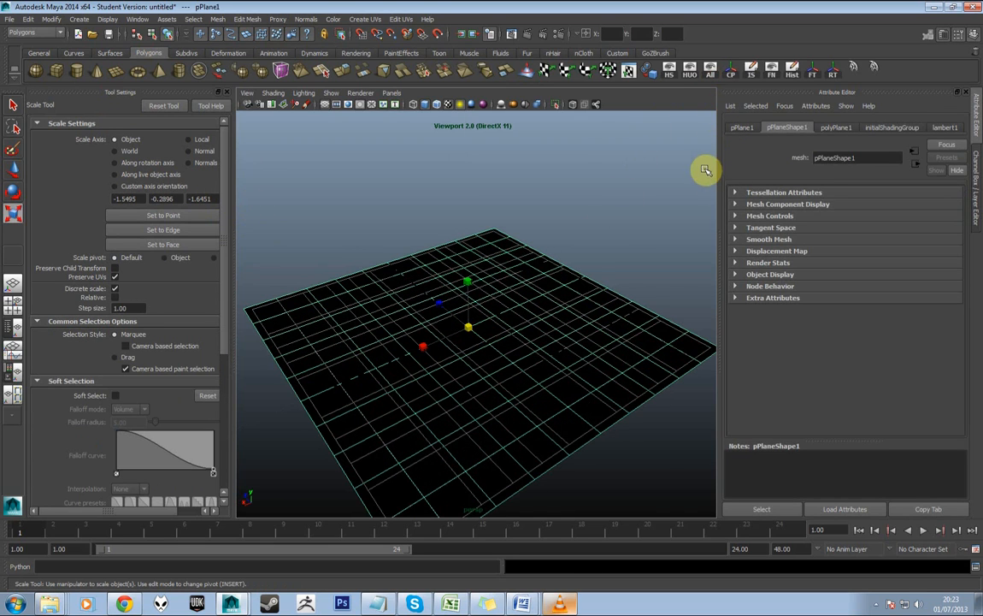
# Set the viewport to Default Quality Rendering with default lighting and hide the grid
pyautogui.click(360, 92)
pyautogui.click(381, 107)
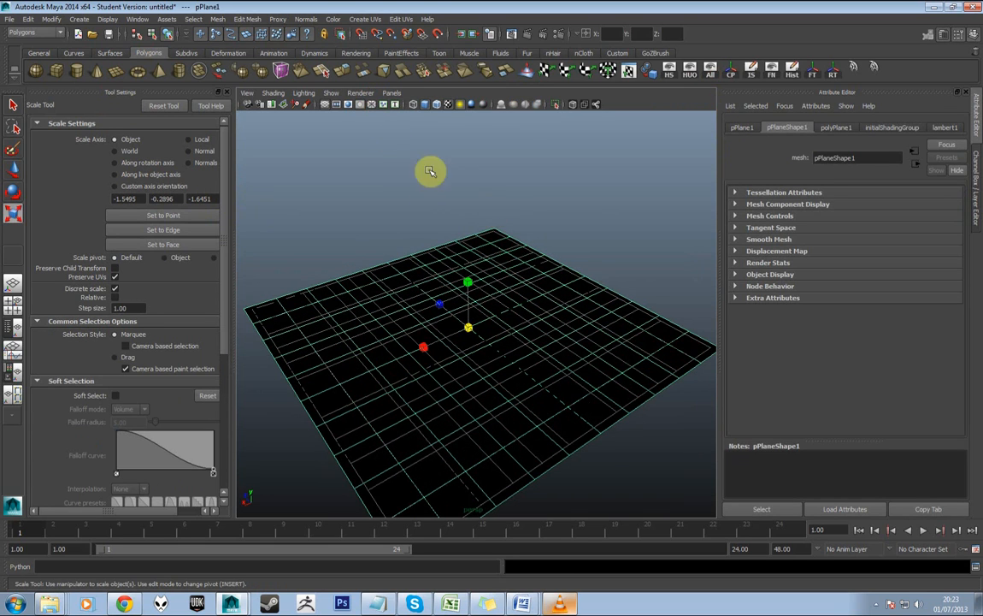
pyautogui.click(301, 94)
pyautogui.click(312, 107)
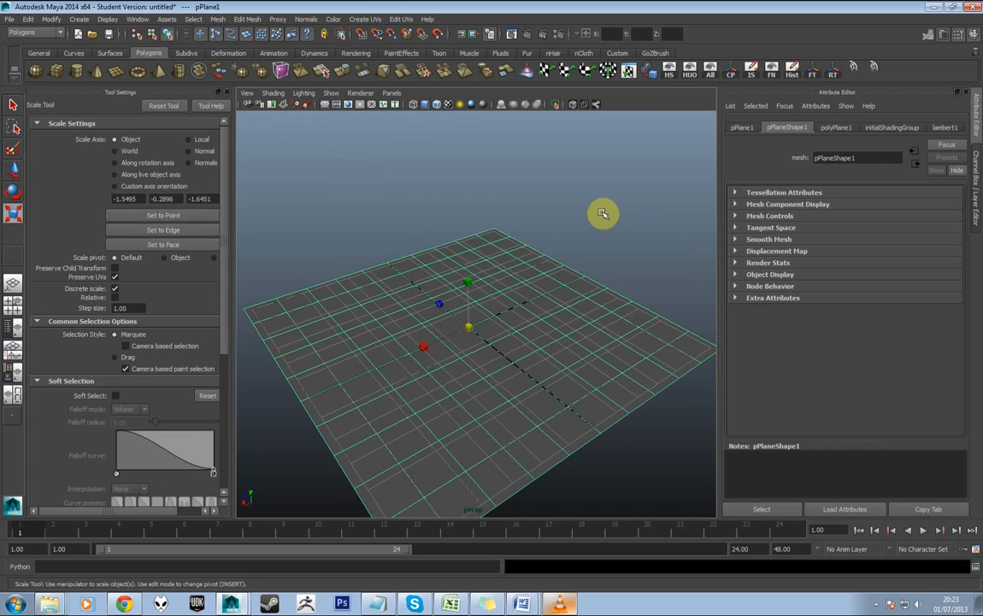
pyautogui.click(297, 103)
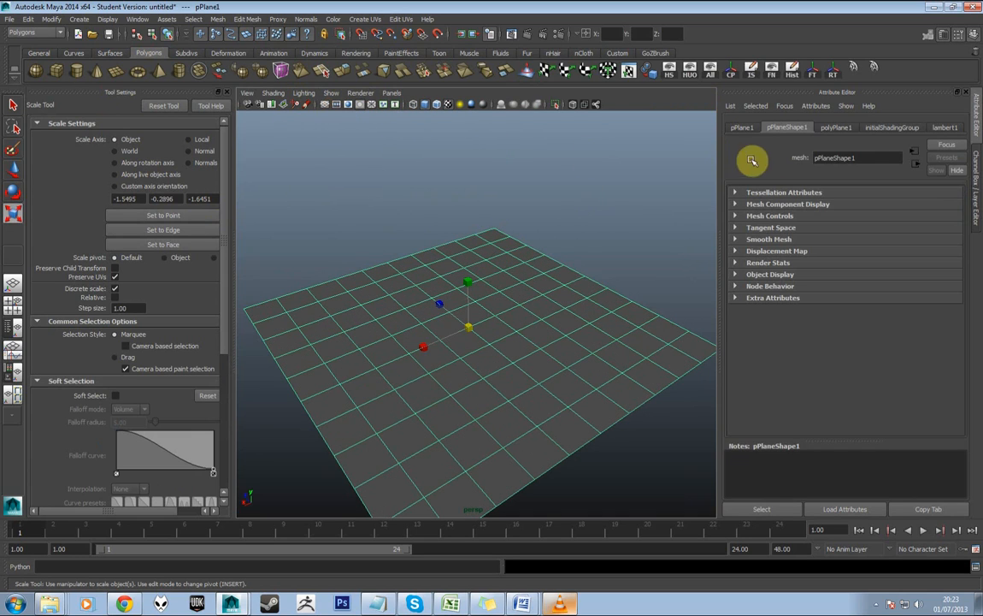
# Set the plane's width and height subdivisions to 1
pyautogui.click(836, 130)
pyautogui.moveTo(879, 238); pyautogui.dragTo(837, 248)
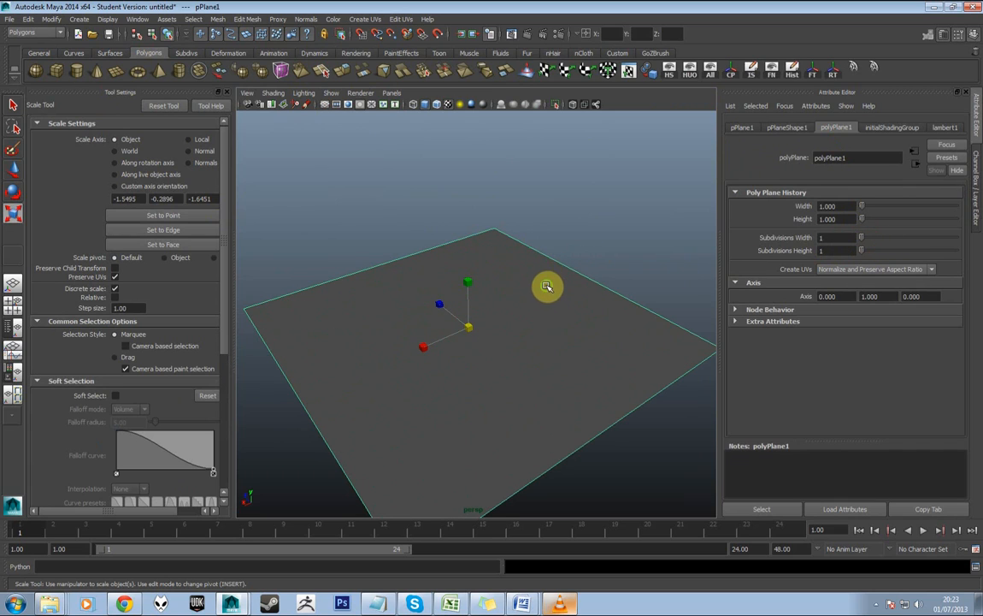
pyautogui.moveTo(547, 286); pyautogui.dragTo(562, 264)
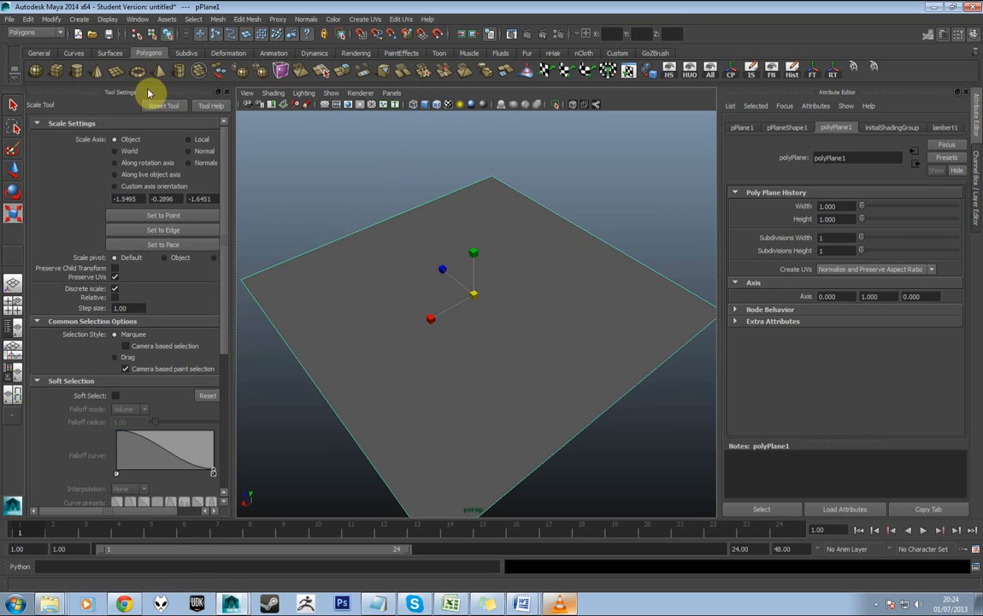
# Check the loaded and auto load status of dx11Shader.mll in the Plug-in Manager and close it
pyautogui.click(140, 20)
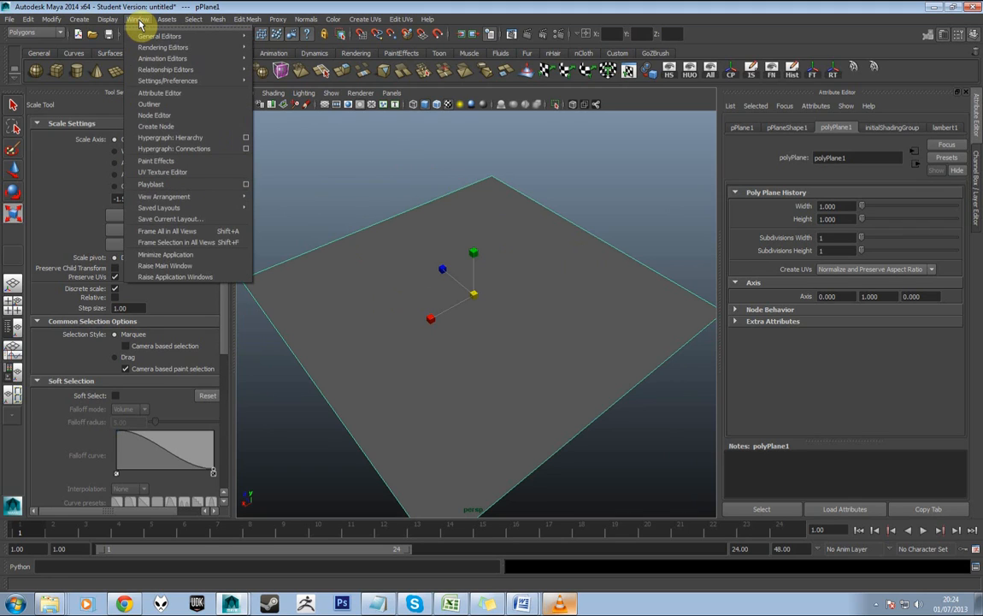
pyautogui.moveTo(202, 81)
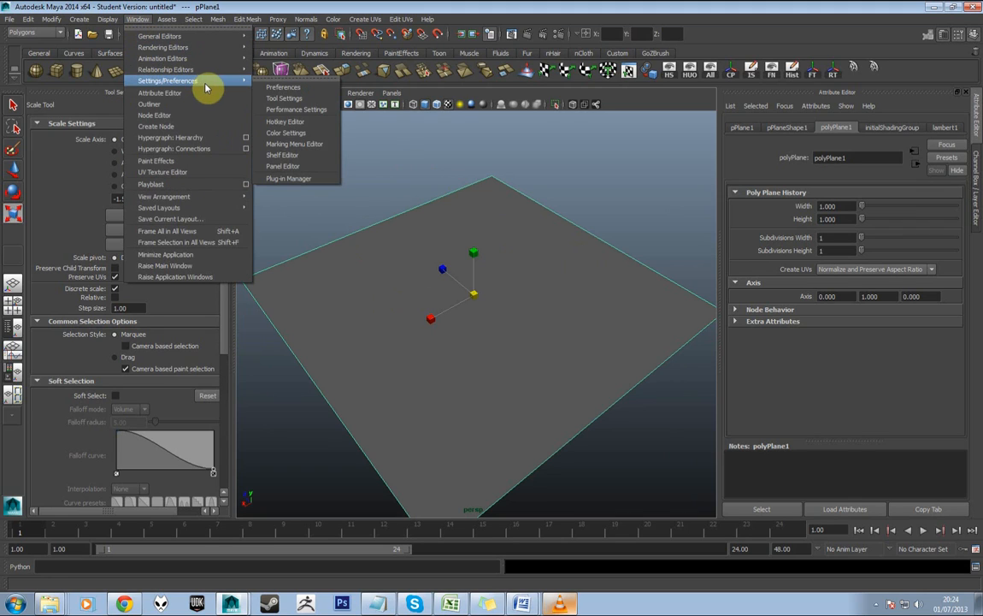
pyautogui.click(289, 179)
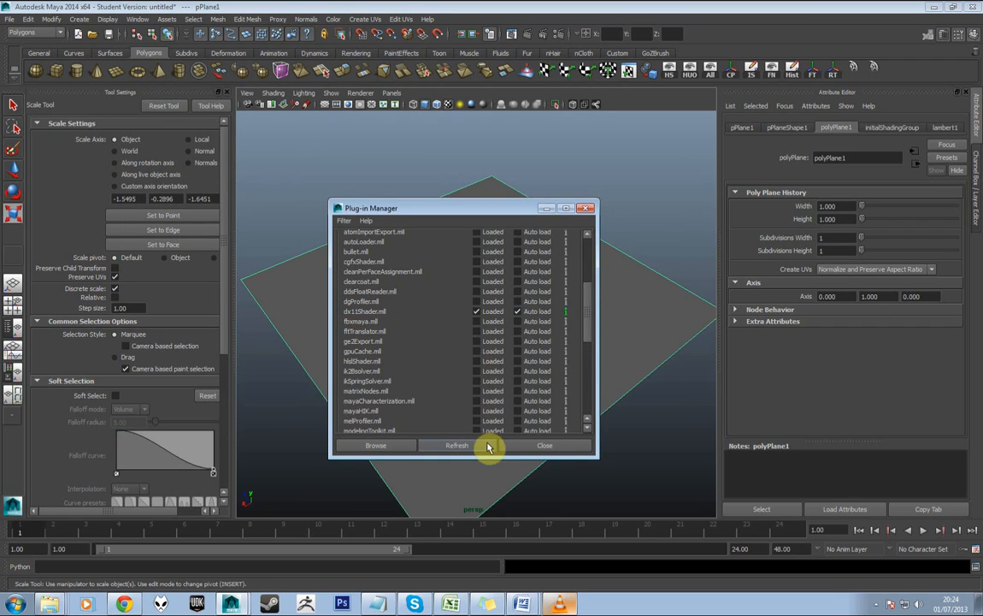
pyautogui.click(539, 446)
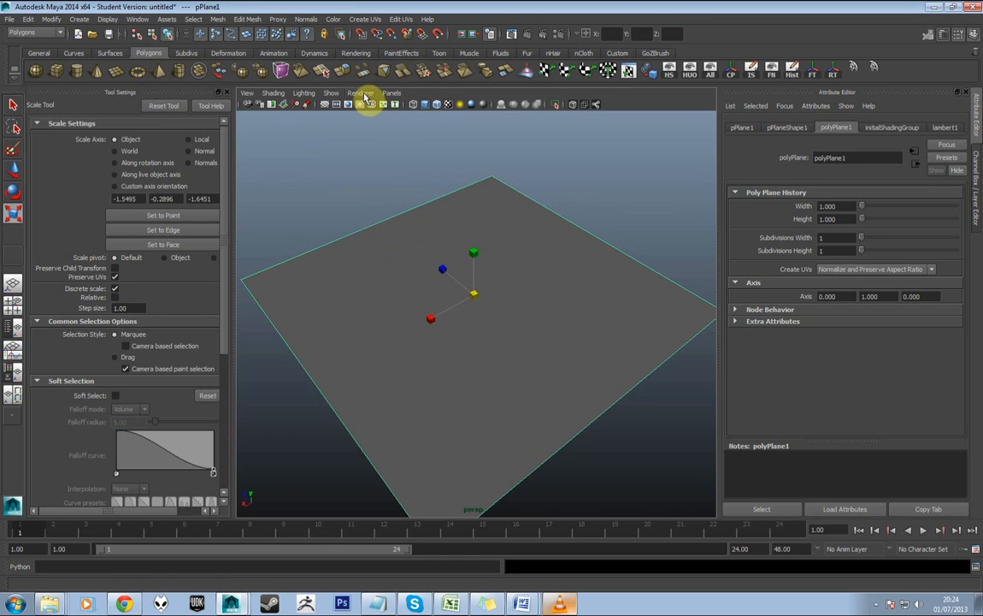
# Switch the viewport renderer to Viewport 2.0 and assign a new DirectX 11 Shader material to the plane
pyautogui.click(360, 95)
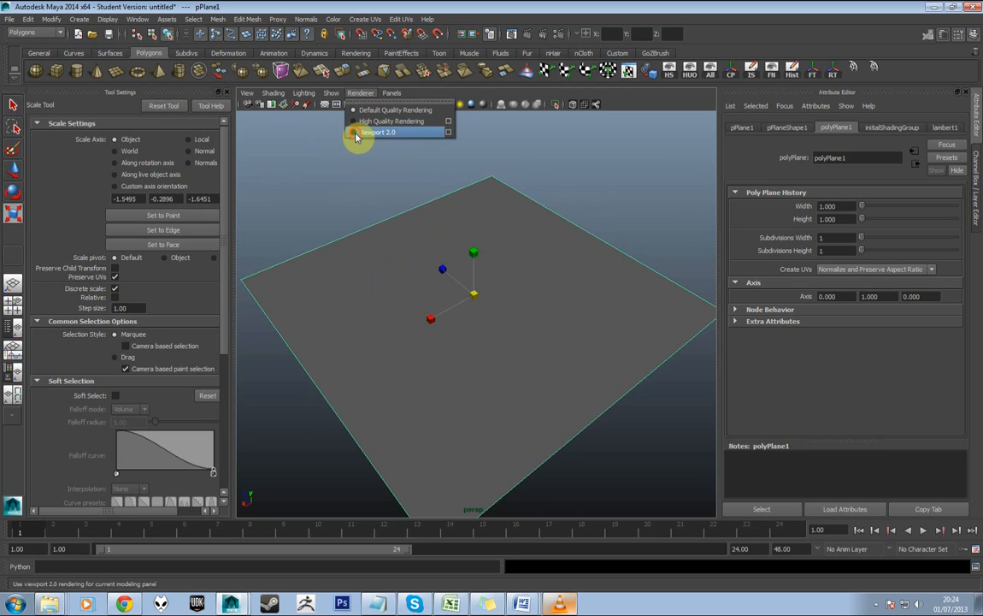
pyautogui.click(357, 135)
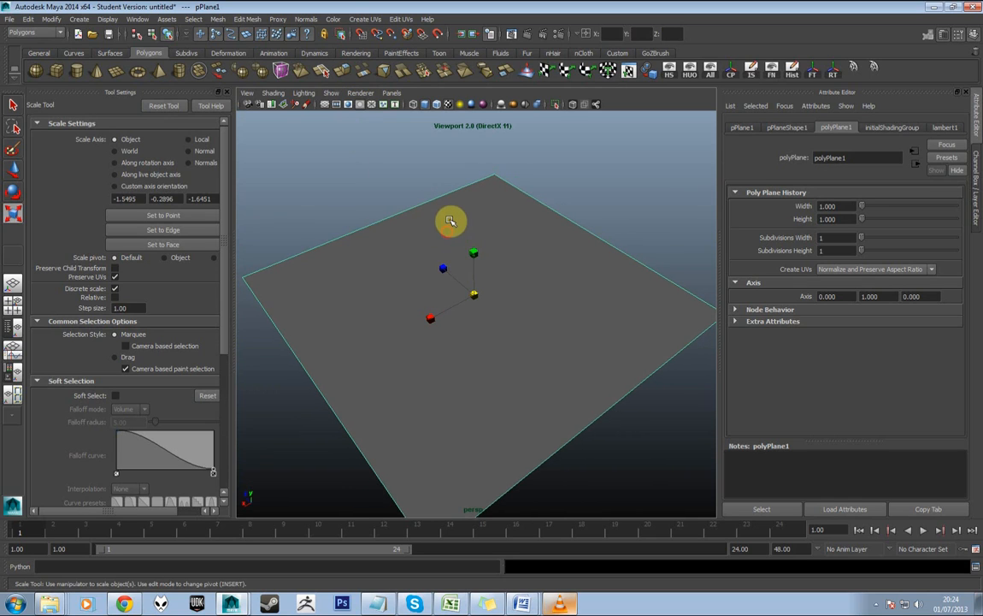
pyautogui.rightClick(520, 237)
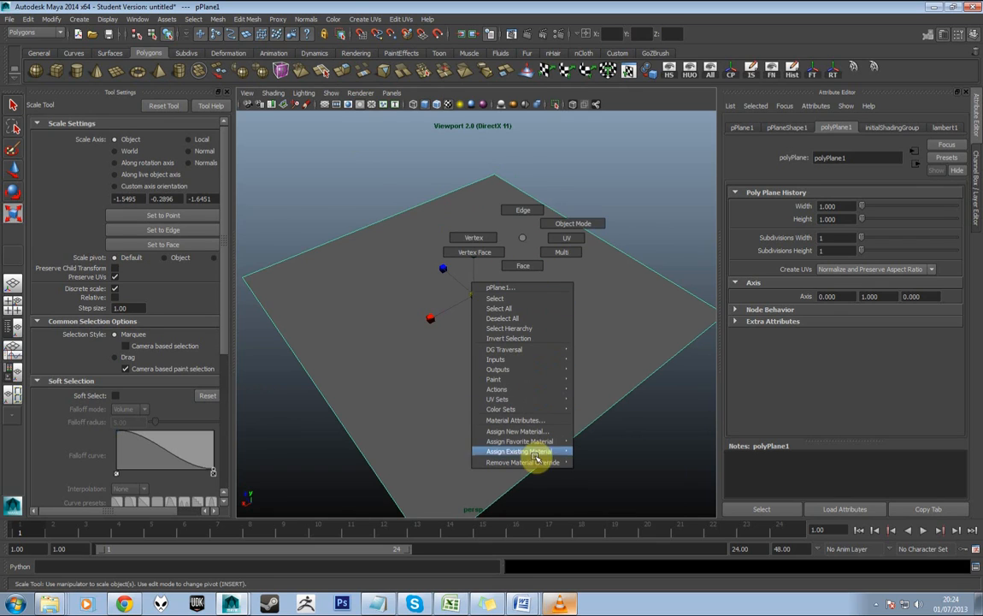
pyautogui.click(518, 431)
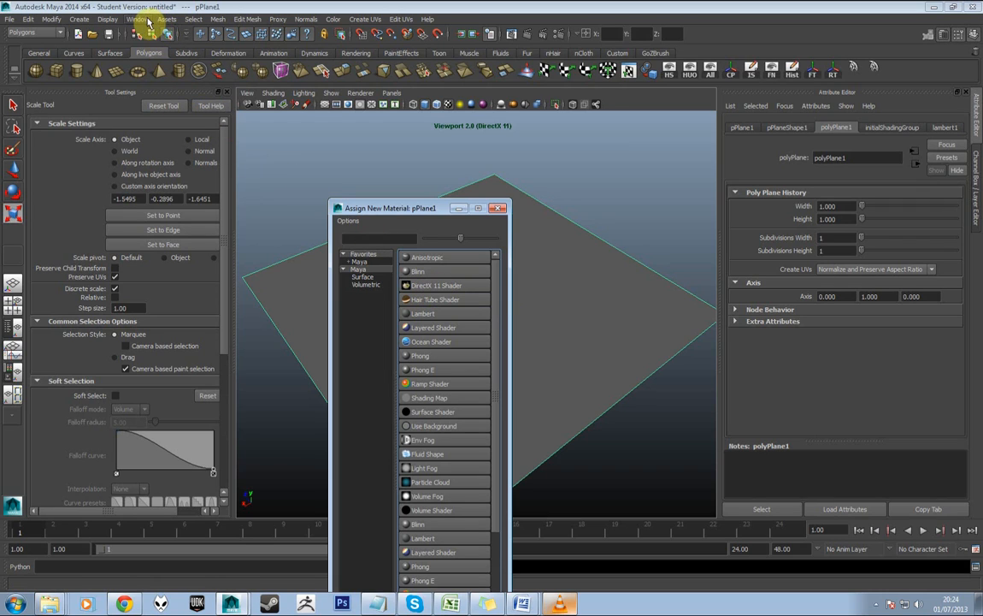
pyautogui.click(419, 291)
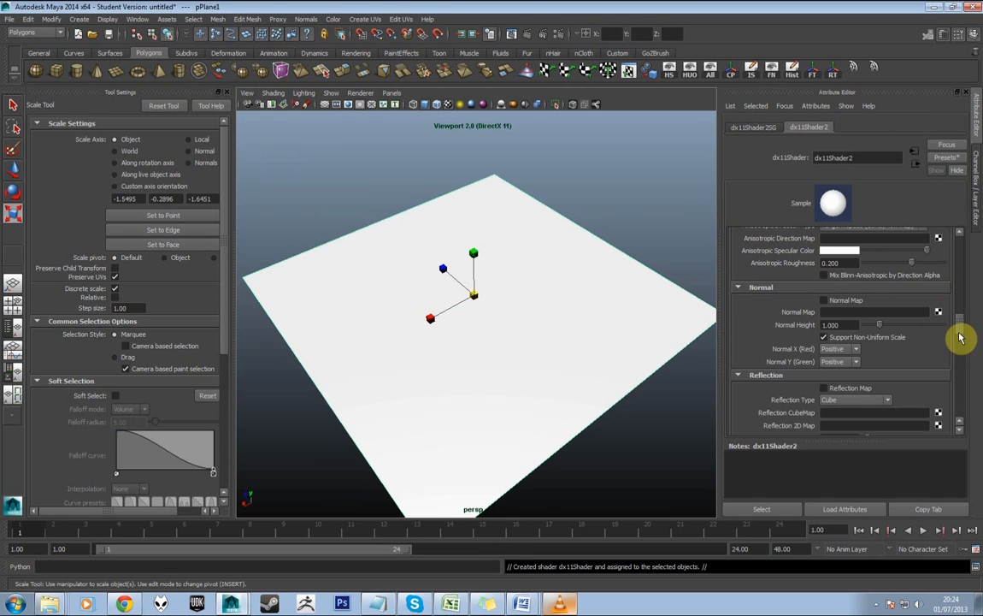
pyautogui.moveTo(960, 337); pyautogui.dragTo(958, 276)
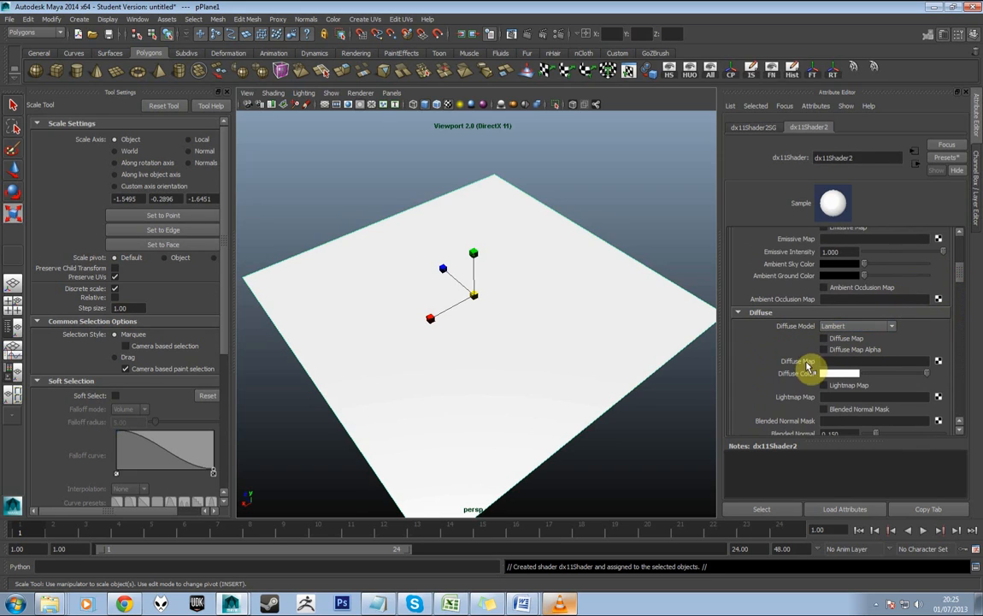
# Connect TA_floor_tiles_DIF.psd from the Desktop as the shader's diffuse map and enable Diffuse Map
pyautogui.click(939, 363)
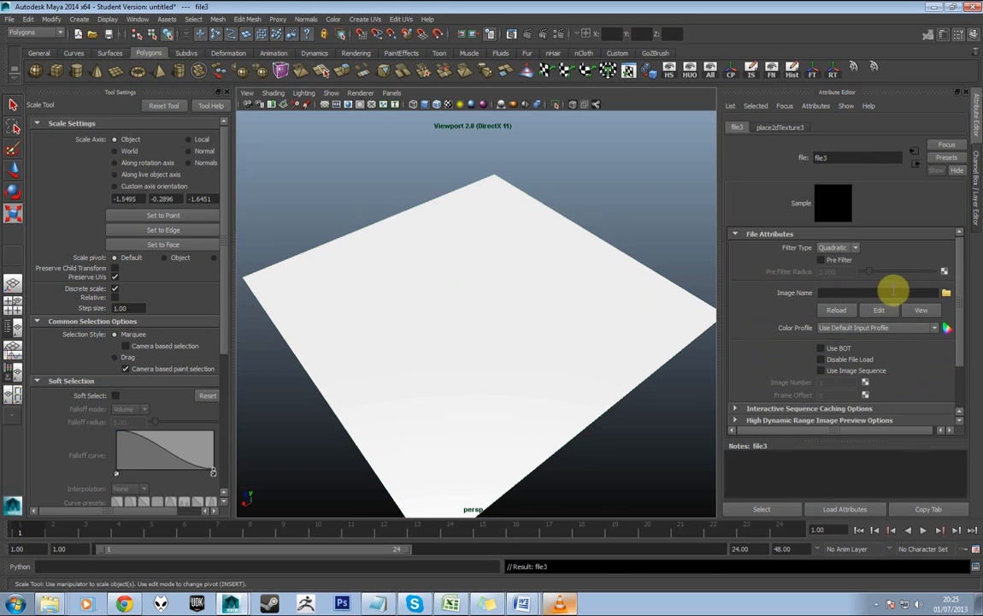
pyautogui.click(945, 294)
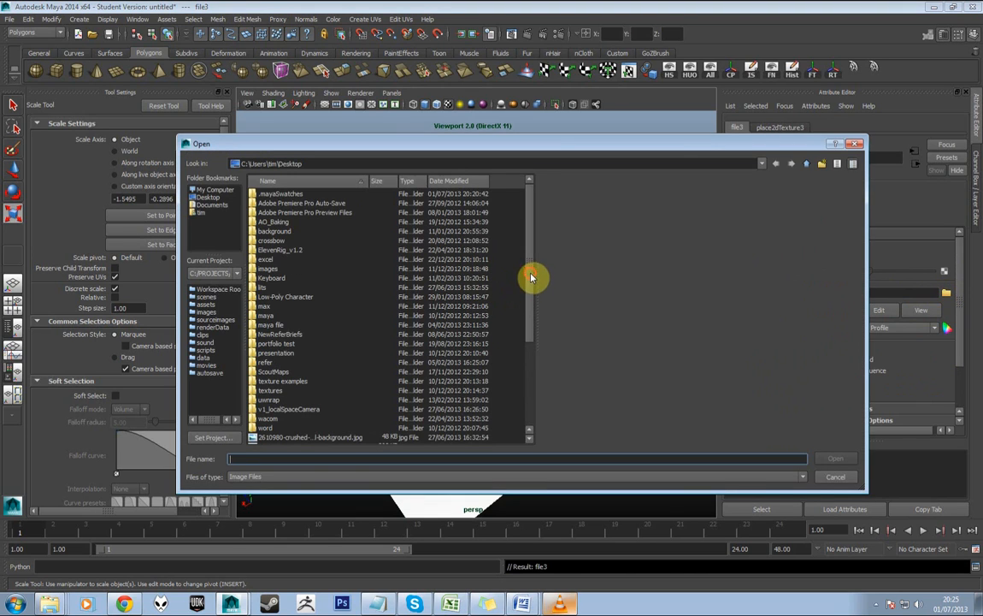
pyautogui.scroll(-5, 530, 276)
pyautogui.click(307, 373)
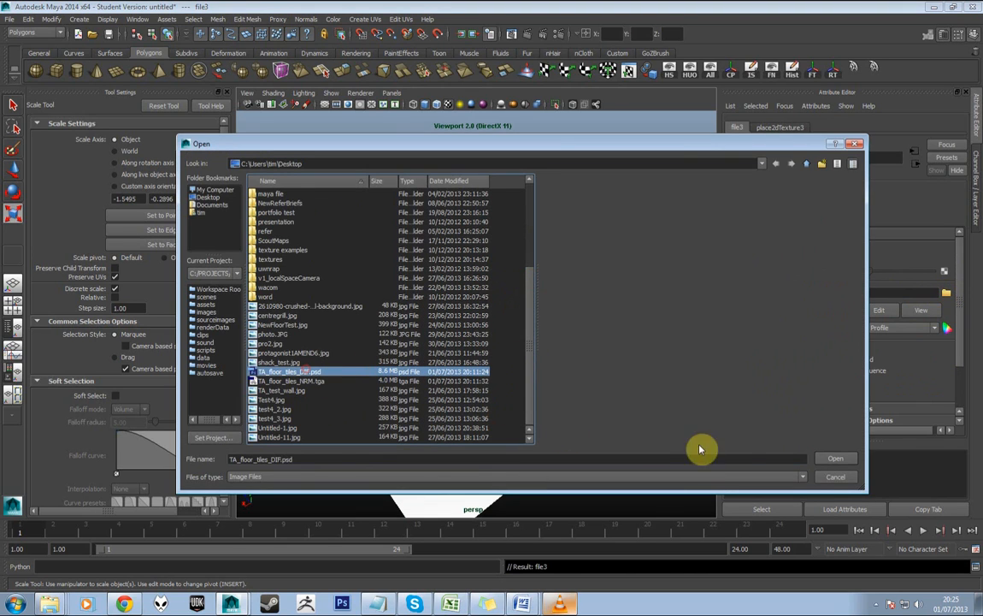
pyautogui.click(835, 459)
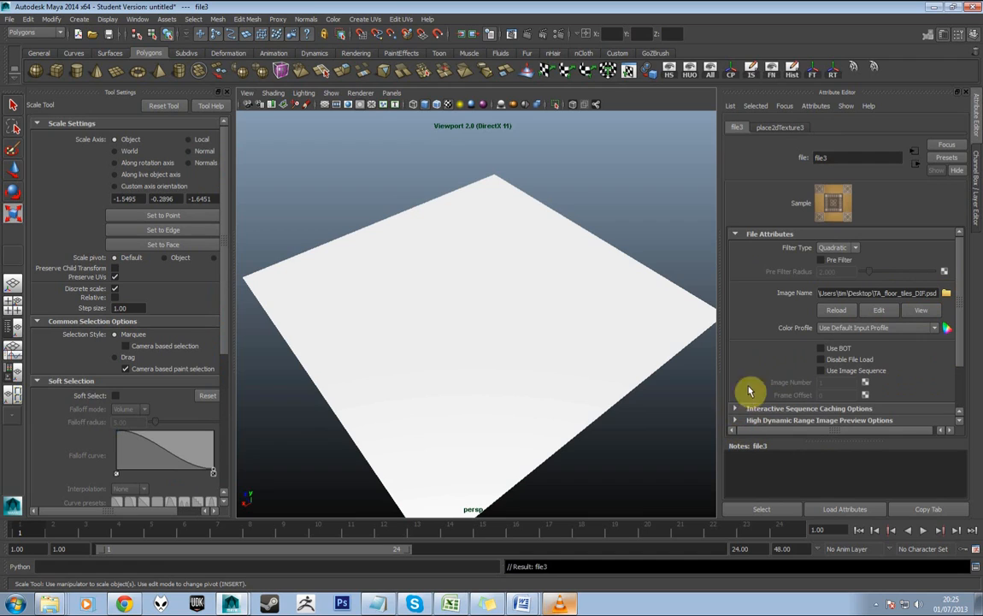
pyautogui.click(916, 163)
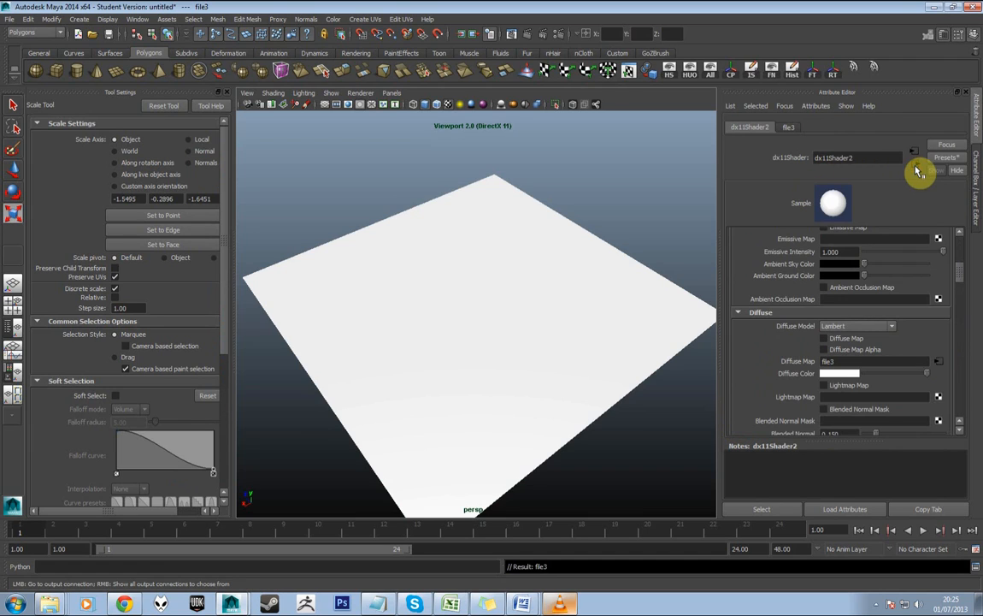
pyautogui.click(824, 340)
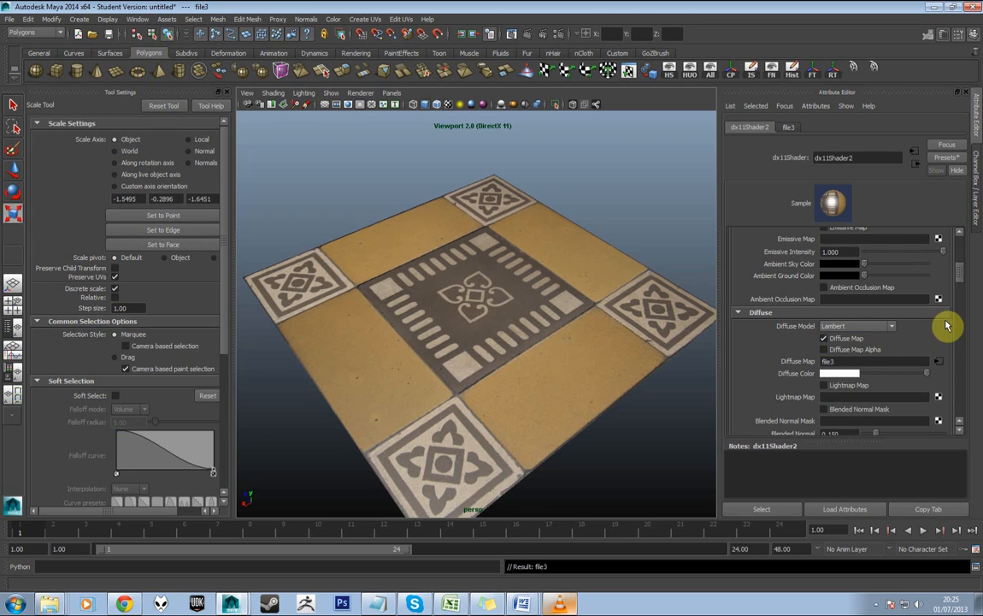
# Enable Normal Map on the DirectX 11 shader and connect TA_floor_tiles_NRM.tga as its normal map
pyautogui.scroll(-5, 961, 288)
pyautogui.moveTo(961, 297); pyautogui.dragTo(965, 333)
pyautogui.click(825, 313)
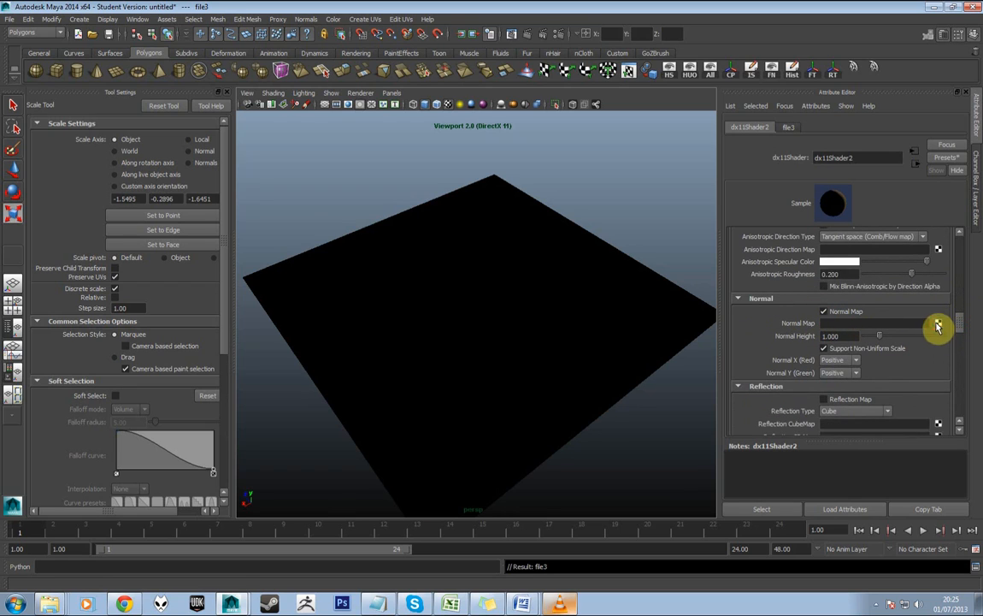
pyautogui.click(939, 326)
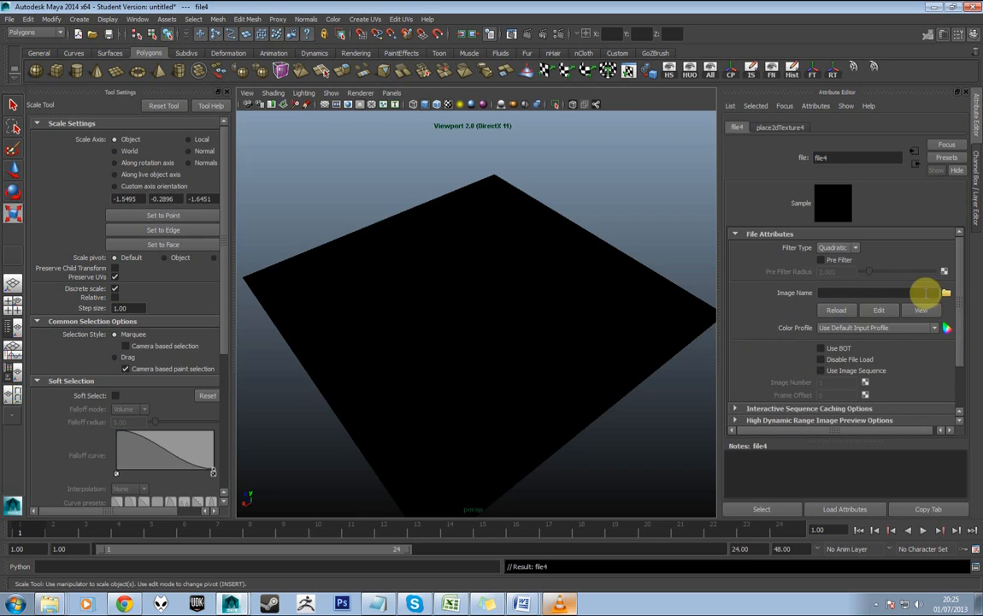
pyautogui.click(945, 294)
pyautogui.scroll(-5, 527, 314)
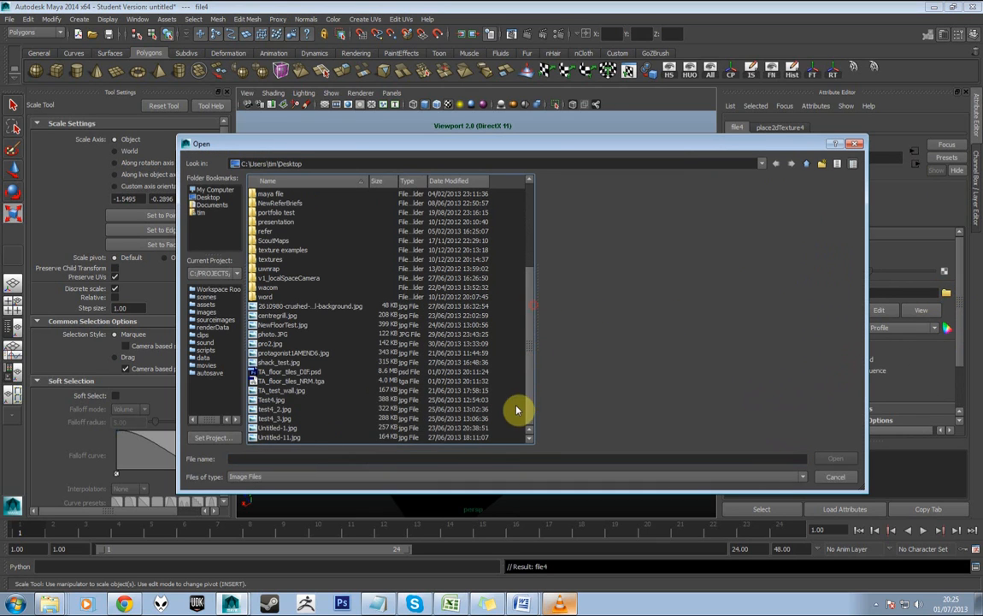
pyautogui.click(295, 381)
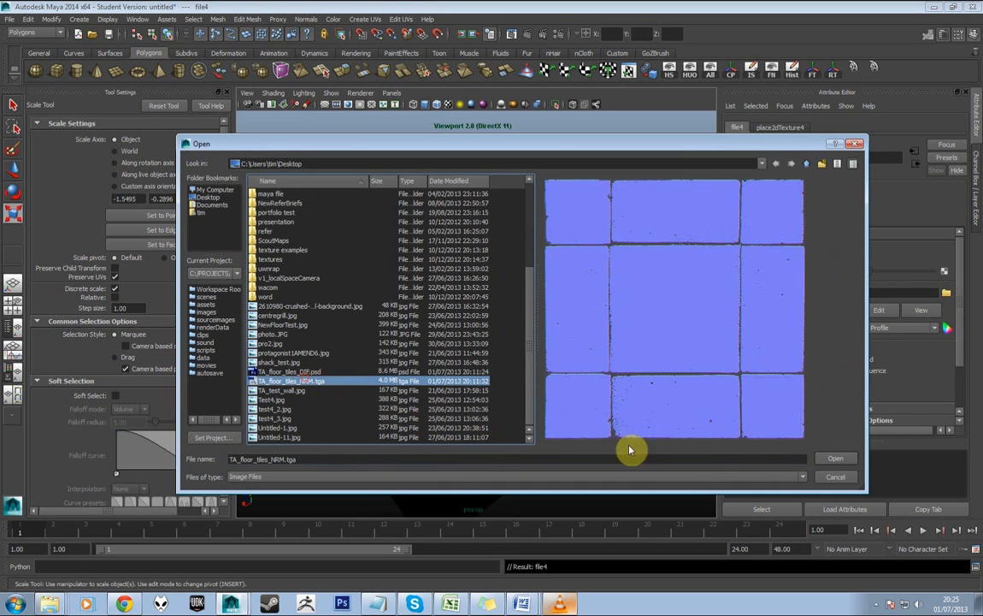
pyautogui.click(829, 458)
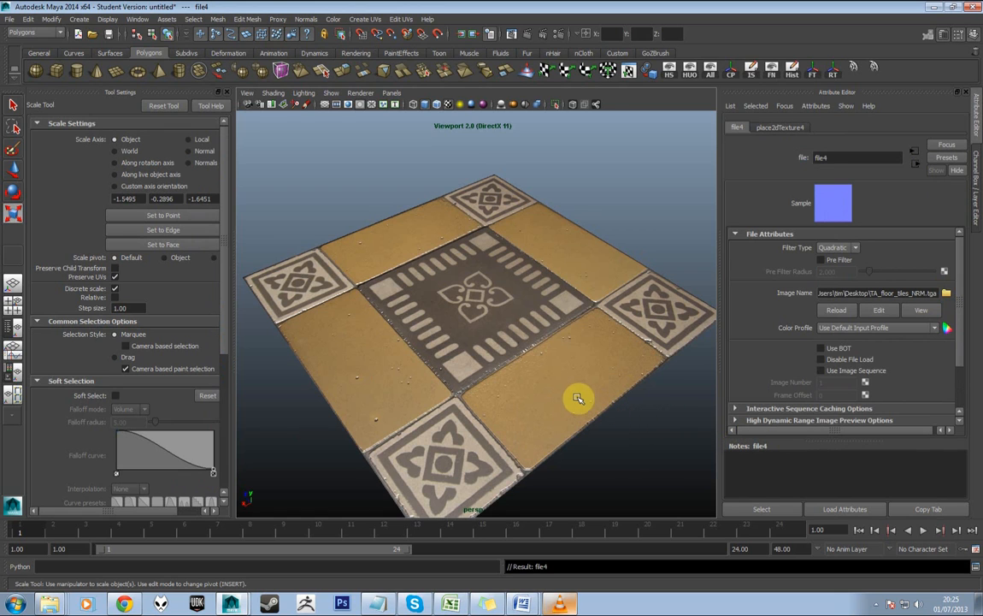
pyautogui.moveTo(537, 381); pyautogui.dragTo(488, 378)
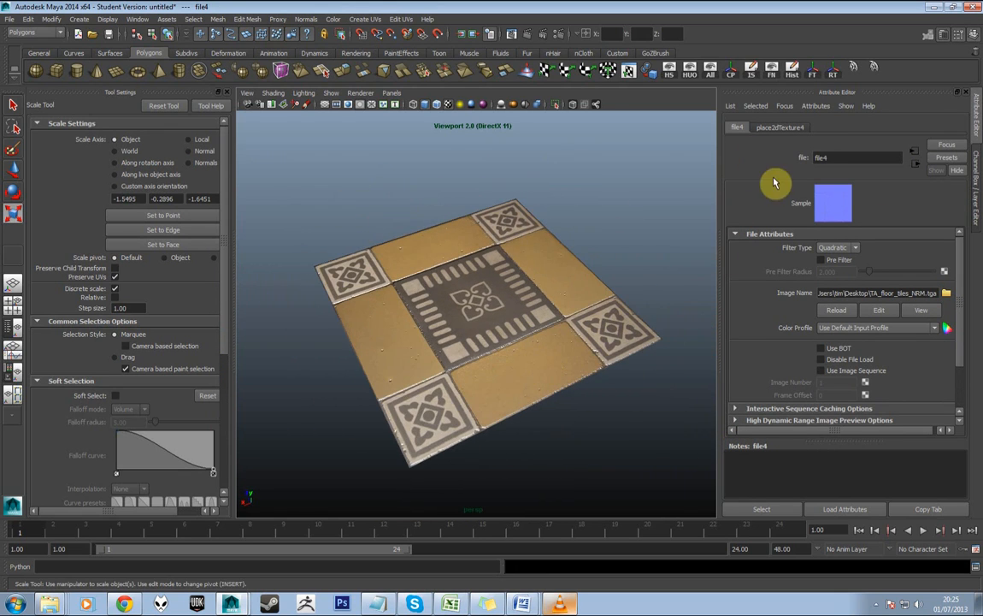
pyautogui.click(916, 165)
# Open the plane in the Nightshade UV Editor and select the two UVs on its right edge
pyautogui.moveTo(499, 257); pyautogui.dragTo(557, 279)
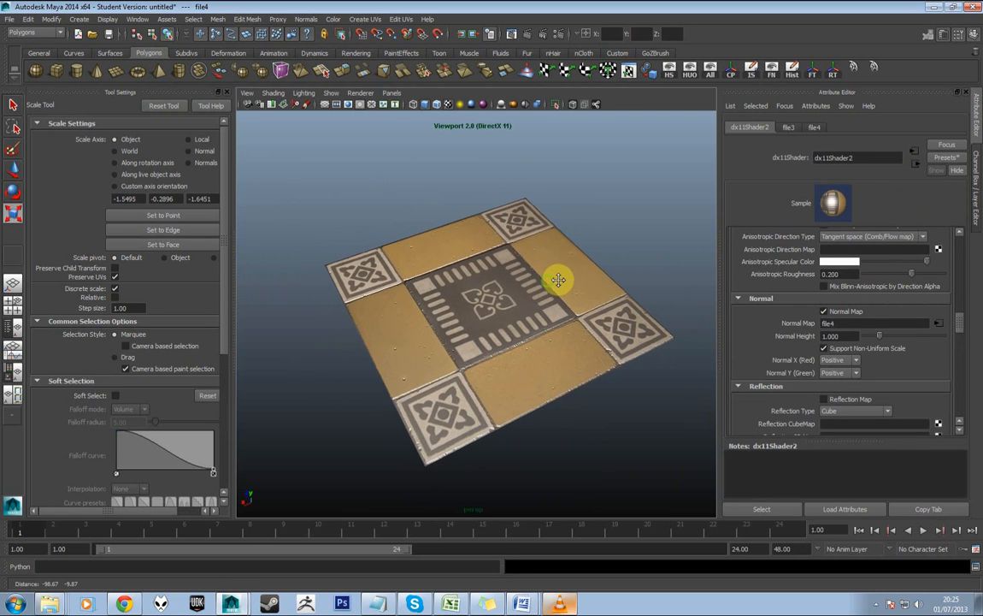
pyautogui.moveTo(489, 328); pyautogui.dragTo(504, 327)
pyautogui.click(430, 326)
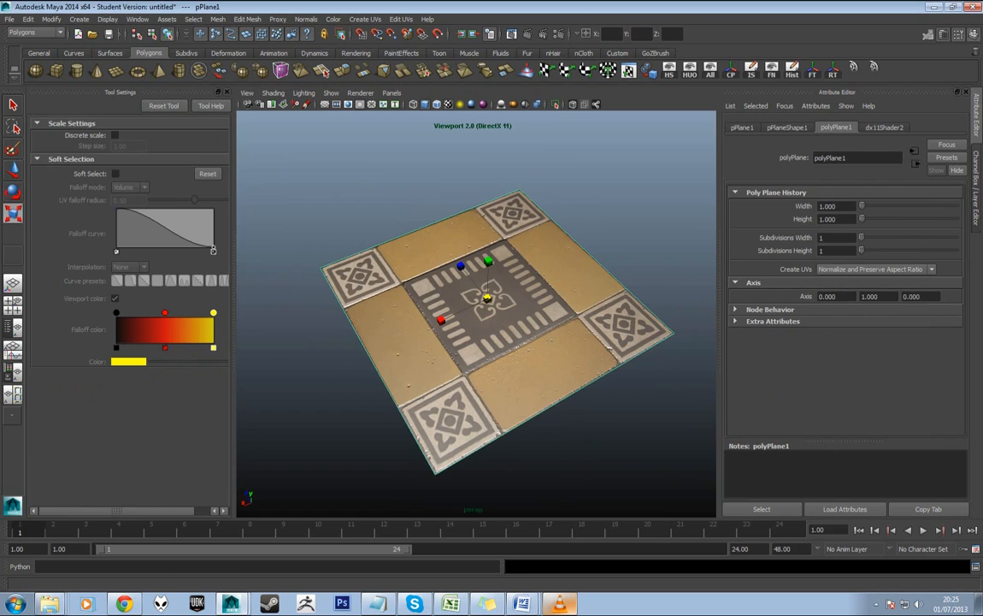
pyautogui.moveTo(402, 234); pyautogui.dragTo(423, 233)
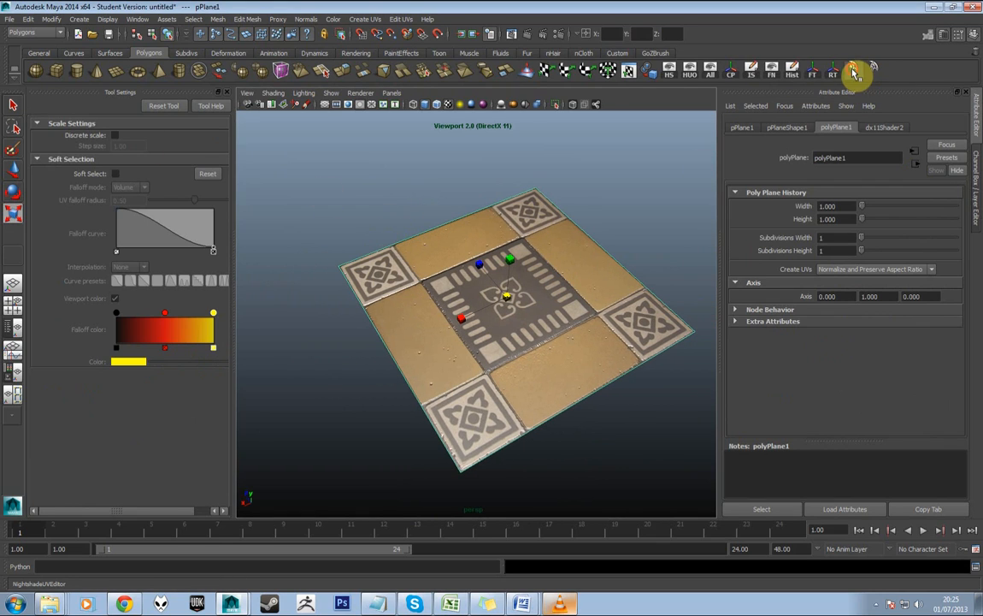
pyautogui.click(199, 70)
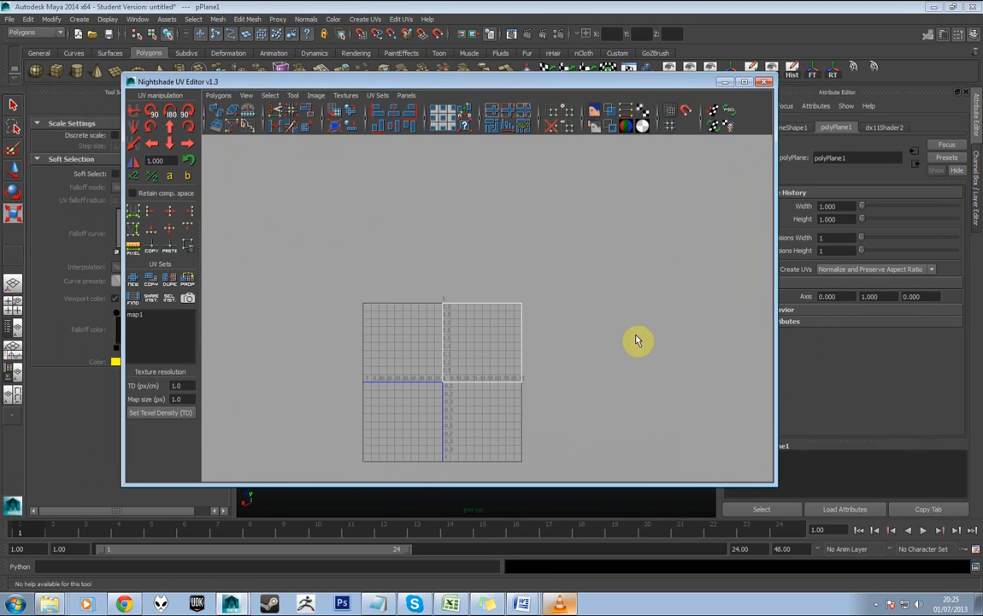
pyautogui.moveTo(772, 484); pyautogui.dragTo(516, 458)
pyautogui.rightClick(351, 316)
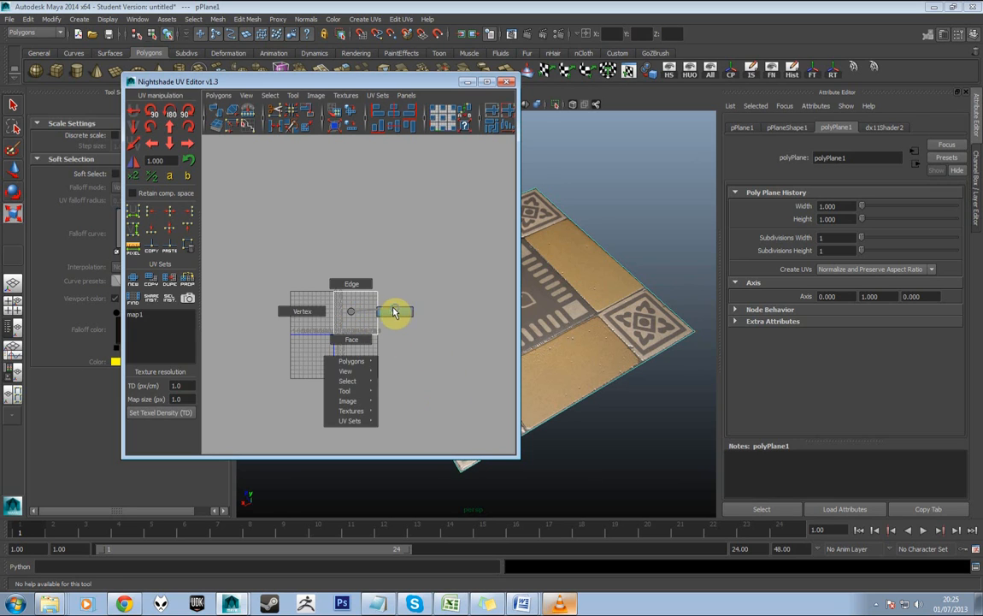
pyautogui.click(395, 311)
pyautogui.moveTo(370, 368); pyautogui.dragTo(371, 367)
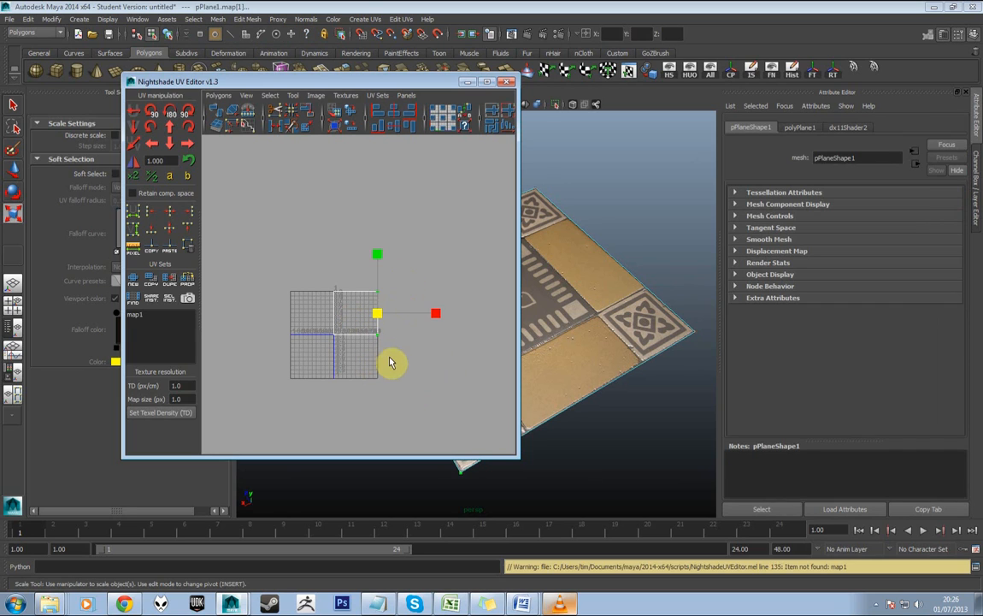
# Shift the selected right-edge UVs four units to the right in steps of 1.000
pyautogui.moveTo(399, 84); pyautogui.dragTo(297, 90)
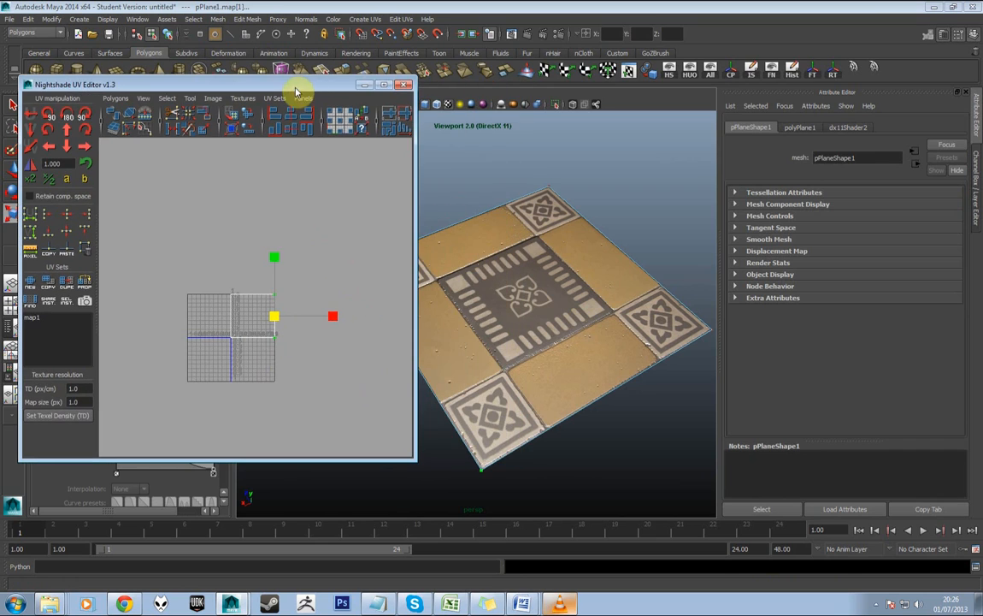
pyautogui.click(83, 149)
pyautogui.click(84, 149)
pyautogui.click(84, 149)
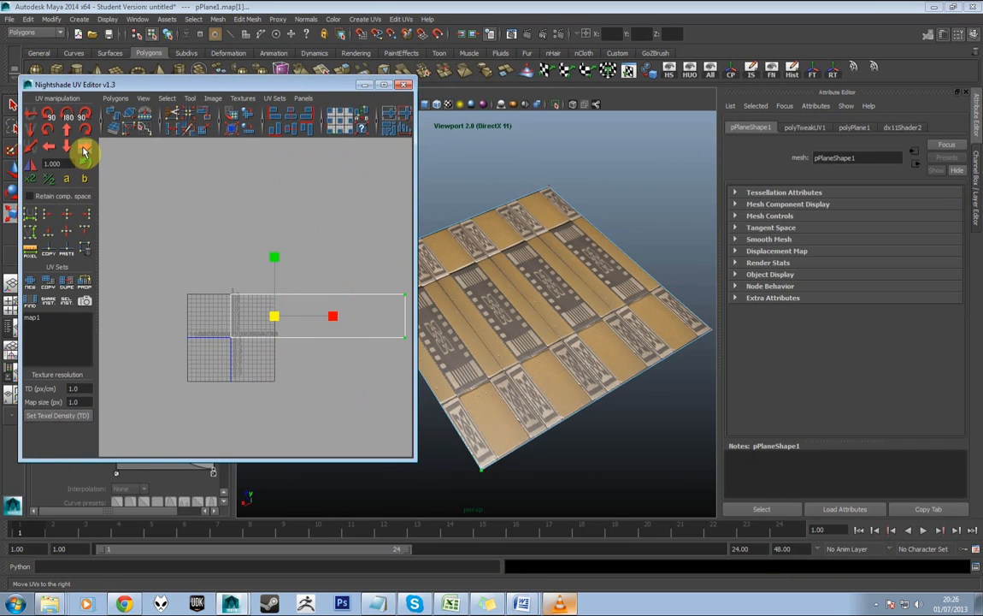
pyautogui.click(84, 149)
# Shift the plane's two upper UVs up four units in steps of 1.000 and close the UV editor
pyautogui.moveTo(194, 248); pyautogui.dragTo(155, 254)
pyautogui.scroll(-2, 157, 263)
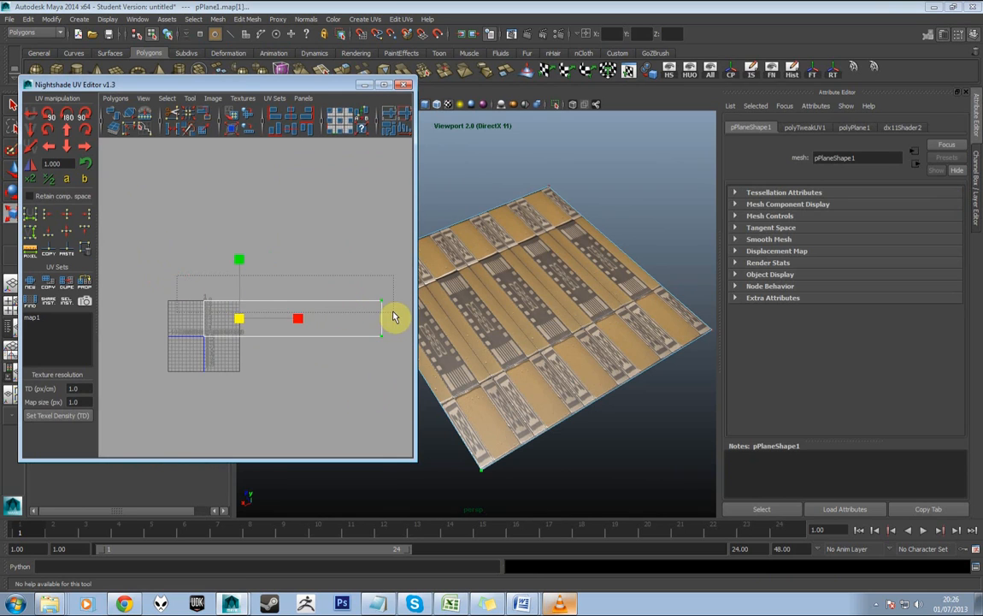
pyautogui.moveTo(394, 317); pyautogui.dragTo(394, 317)
pyautogui.click(66, 133)
pyautogui.click(66, 133)
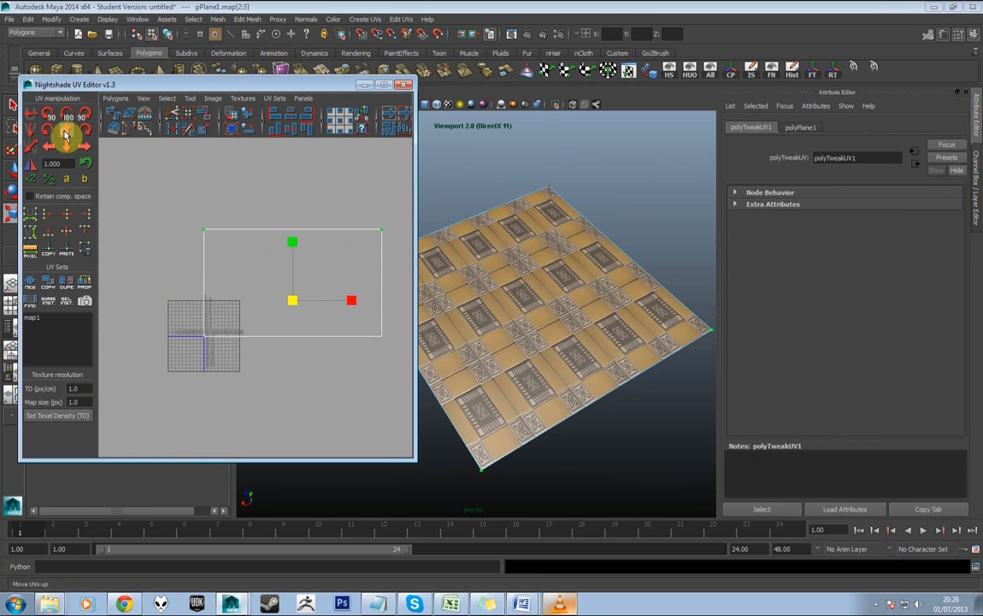
pyautogui.click(66, 133)
pyautogui.click(66, 134)
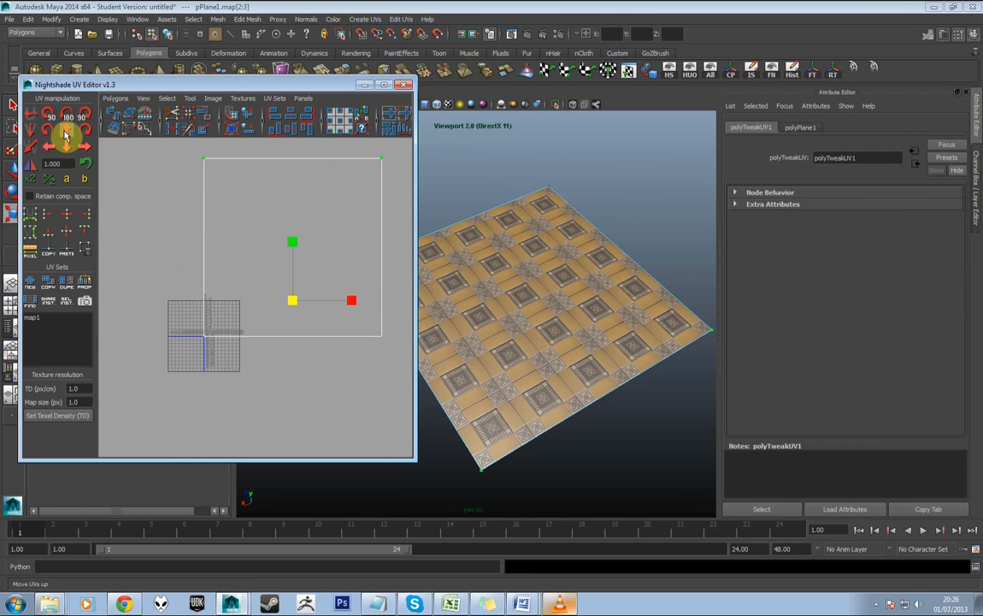
pyautogui.click(404, 87)
# Return the tiled plane from UV selection to Object Mode
pyautogui.moveTo(525, 286); pyautogui.dragTo(554, 247)
pyautogui.scroll(5, 553, 288)
pyautogui.rightClick(528, 258)
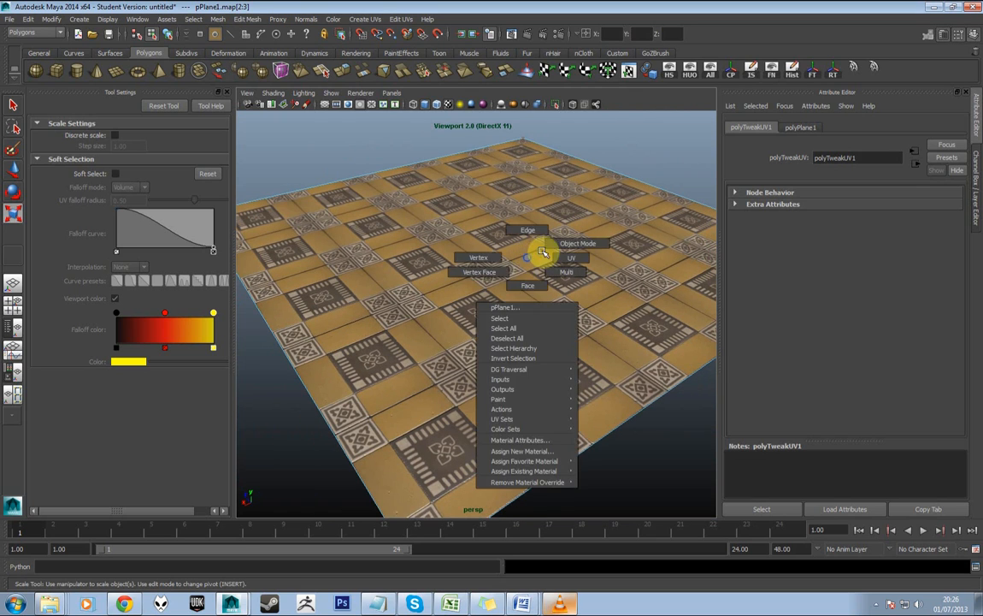
pyautogui.scroll(-4, 430, 289)
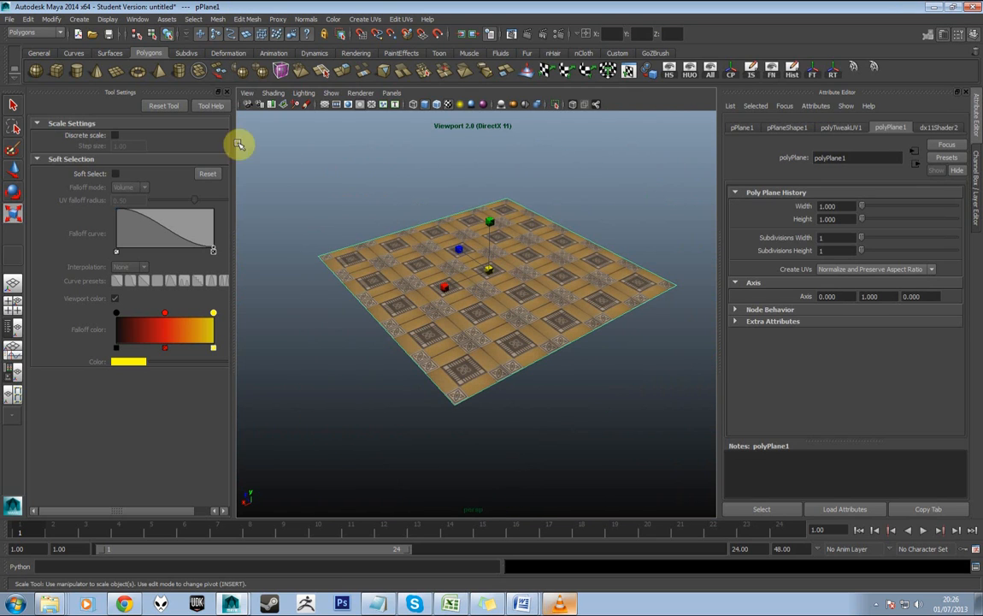
# Create a spot light, raise it above the plane and rotate it to point down at the tiles
pyautogui.click(355, 53)
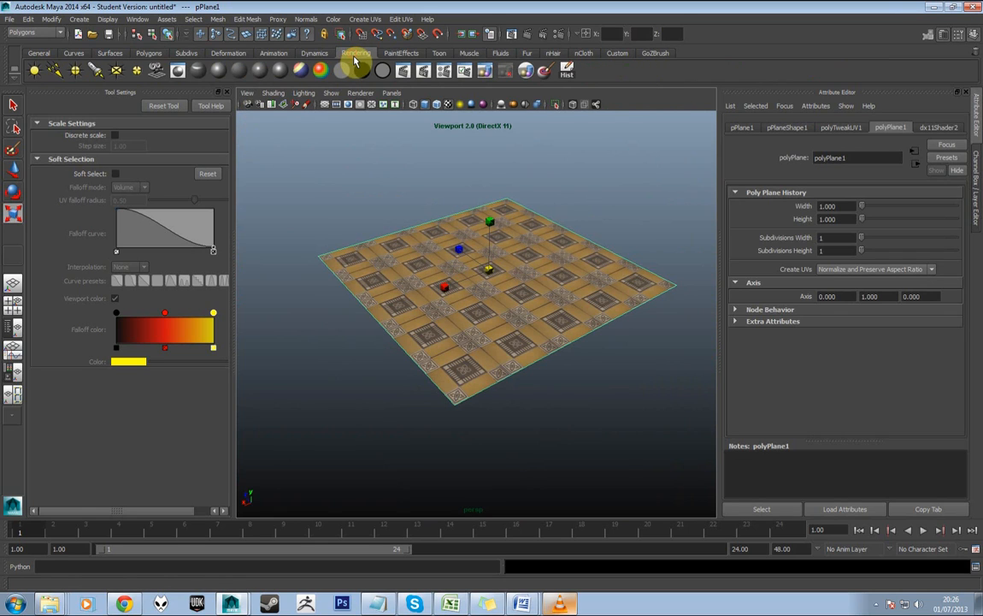
pyautogui.click(97, 72)
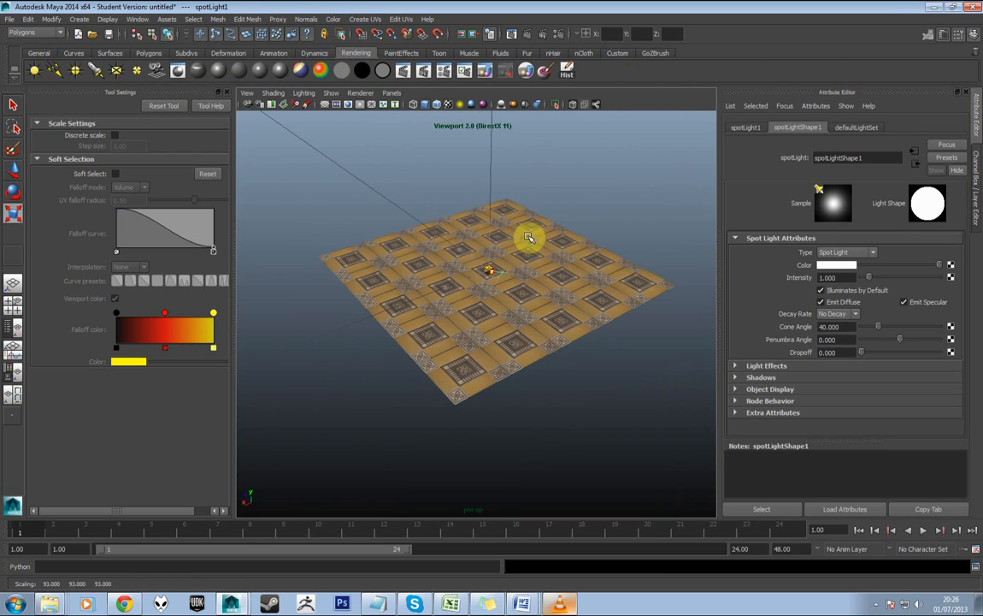
pyautogui.press('w')
pyautogui.moveTo(493, 236); pyautogui.dragTo(511, 128)
pyautogui.scroll(-2, 515, 190)
pyautogui.press('e')
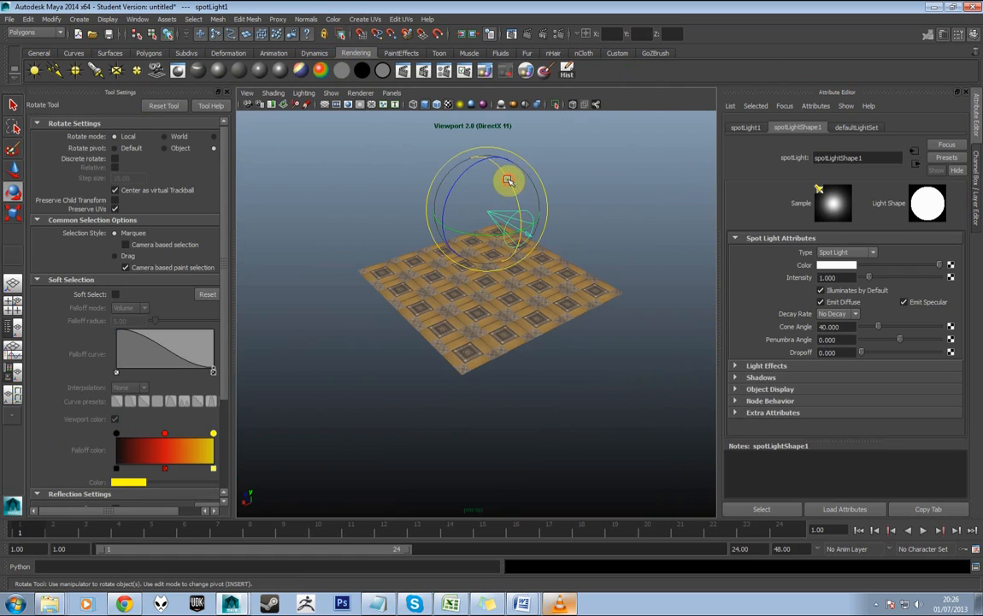
pyautogui.moveTo(508, 179); pyautogui.dragTo(527, 257)
# Light the viewport with all lights, then reorient the spot light and widen its cone angle to 75.790
pyautogui.click(305, 93)
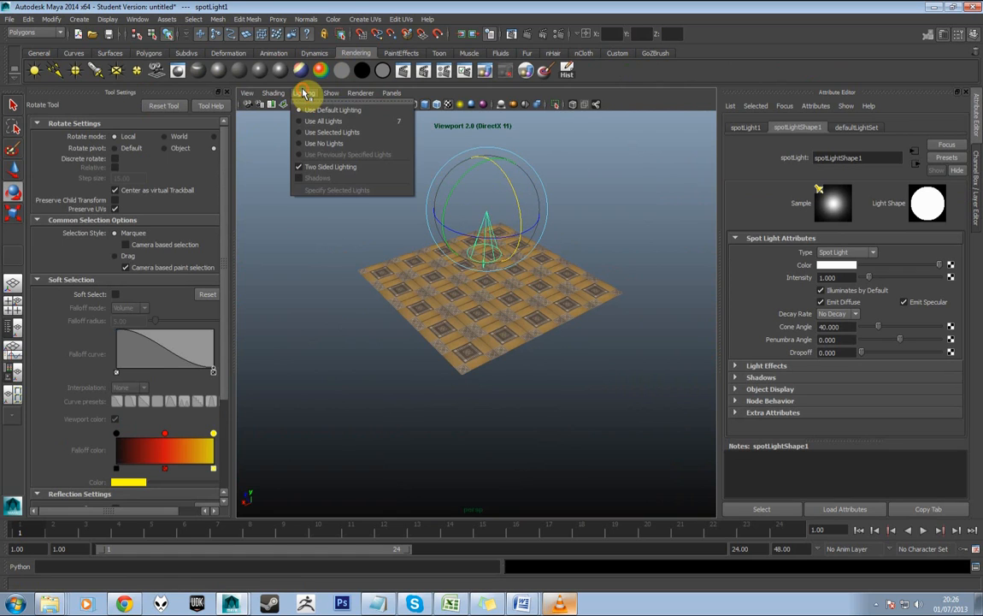
pyautogui.click(311, 124)
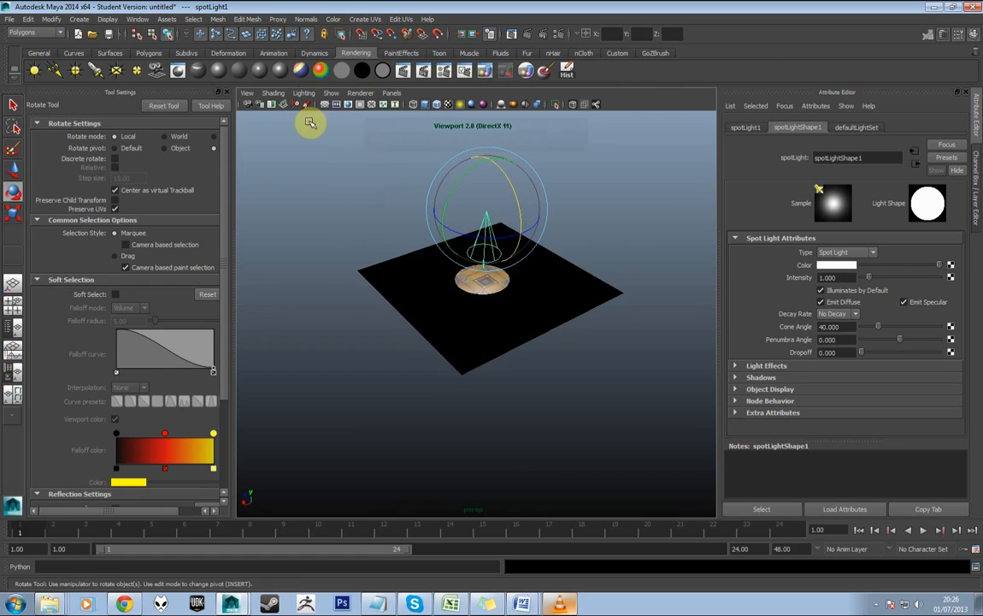
pyautogui.moveTo(524, 171); pyautogui.dragTo(590, 146)
pyautogui.press('w')
pyautogui.moveTo(882, 329)
pyautogui.mouseDown()
pyautogui.moveTo(904, 327)
pyautogui.moveTo(895, 328)
pyautogui.mouseUp()
pyautogui.moveTo(646, 227); pyautogui.dragTo(638, 313)
pyautogui.scroll(3, 628, 286)
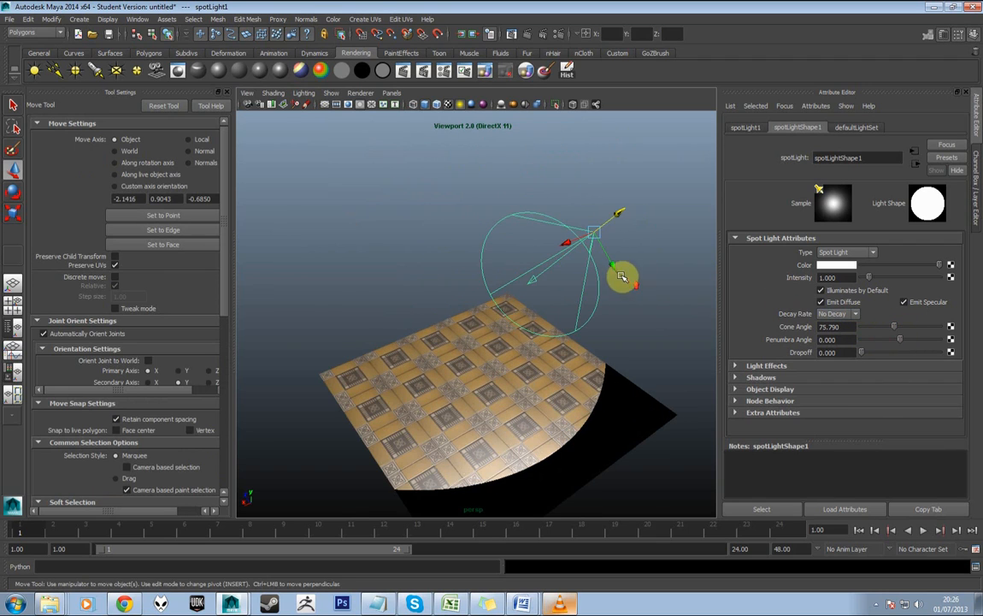
# Move the spot light closer to the plane and set its penumbra angle to 10
pyautogui.moveTo(618, 217); pyautogui.dragTo(562, 256)
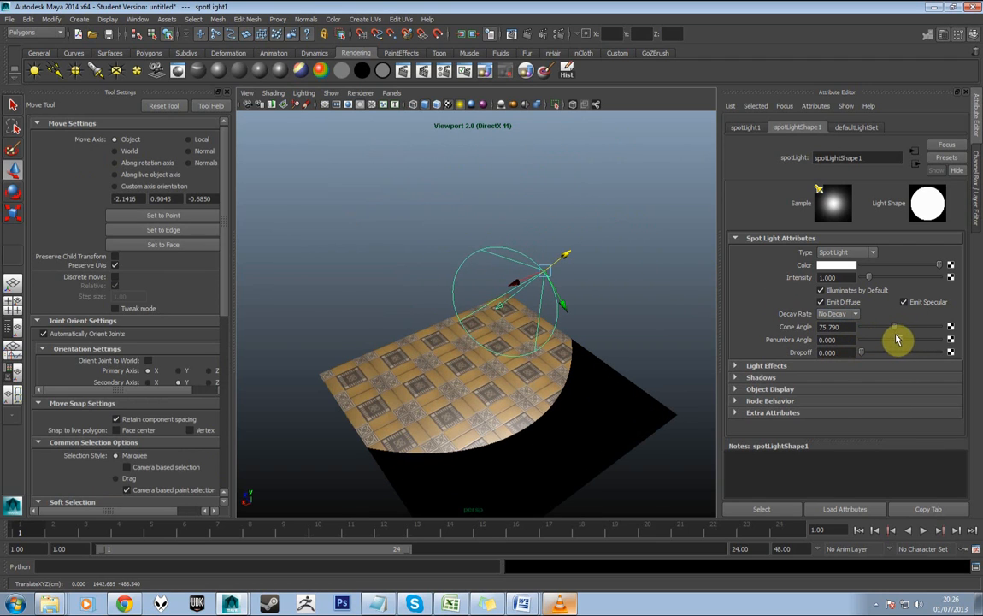
pyautogui.moveTo(906, 341); pyautogui.dragTo(975, 342)
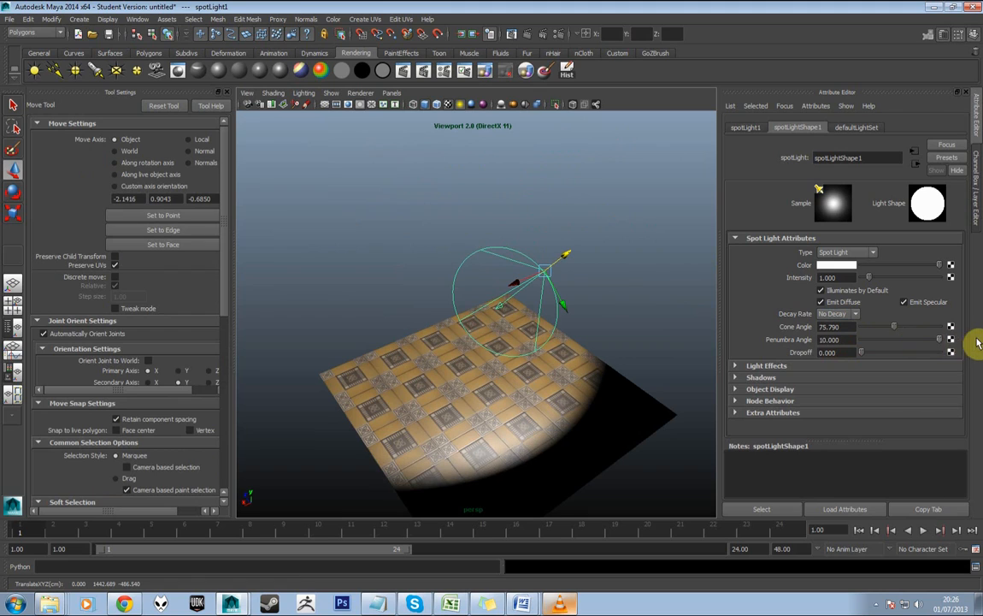
pyautogui.scroll(2, 578, 313)
pyautogui.moveTo(624, 413); pyautogui.dragTo(597, 318)
pyautogui.scroll(4, 573, 261)
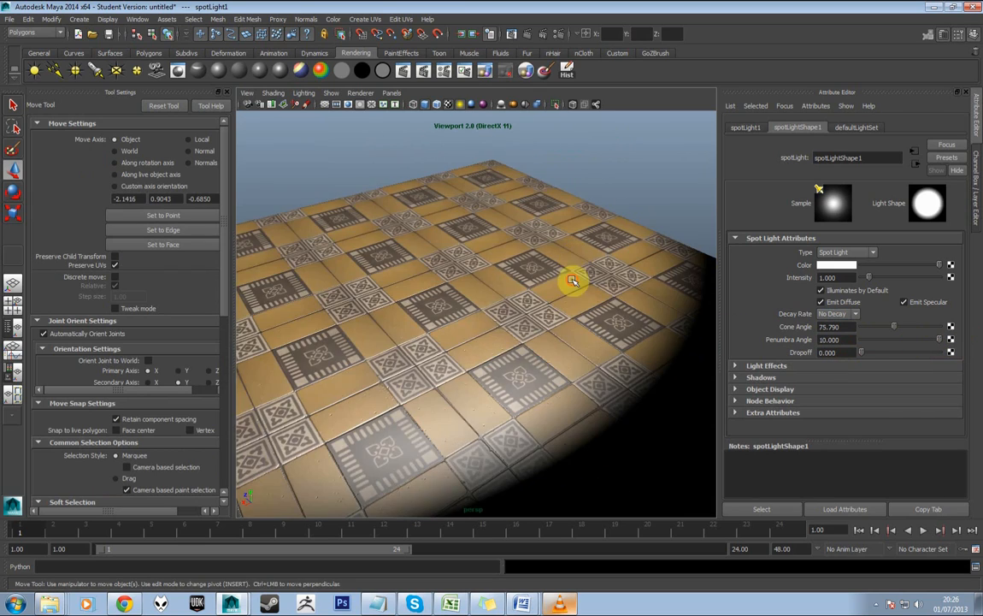
pyautogui.moveTo(575, 281); pyautogui.dragTo(600, 301)
pyautogui.scroll(-4, 582, 288)
pyautogui.scroll(4, 586, 282)
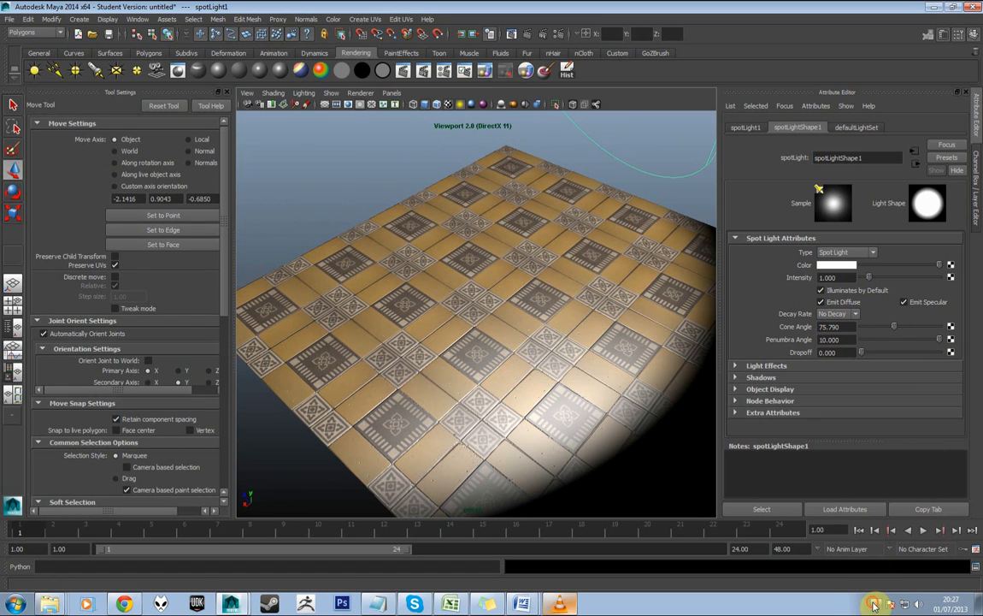
pyautogui.click(874, 604)
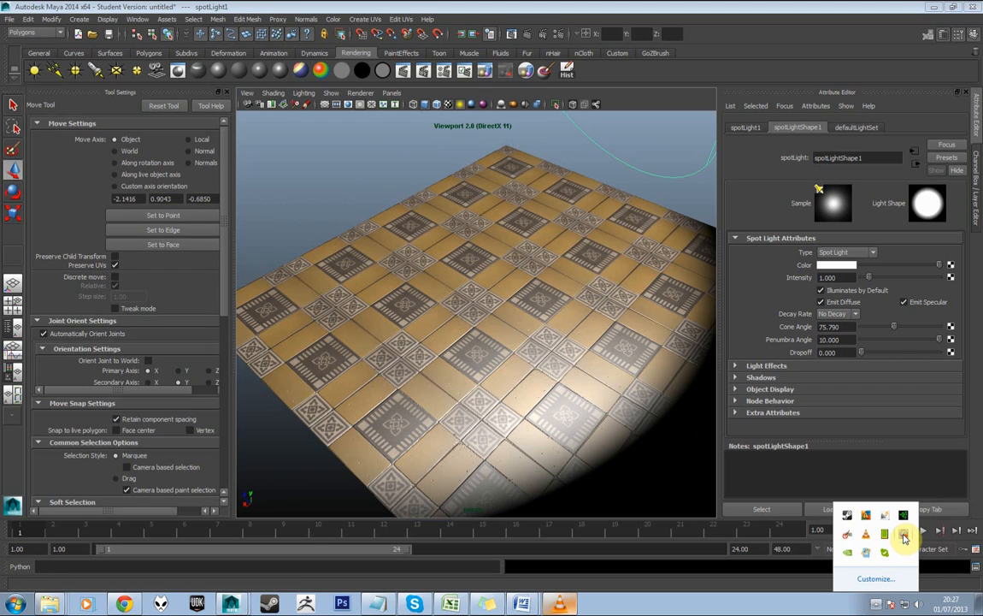